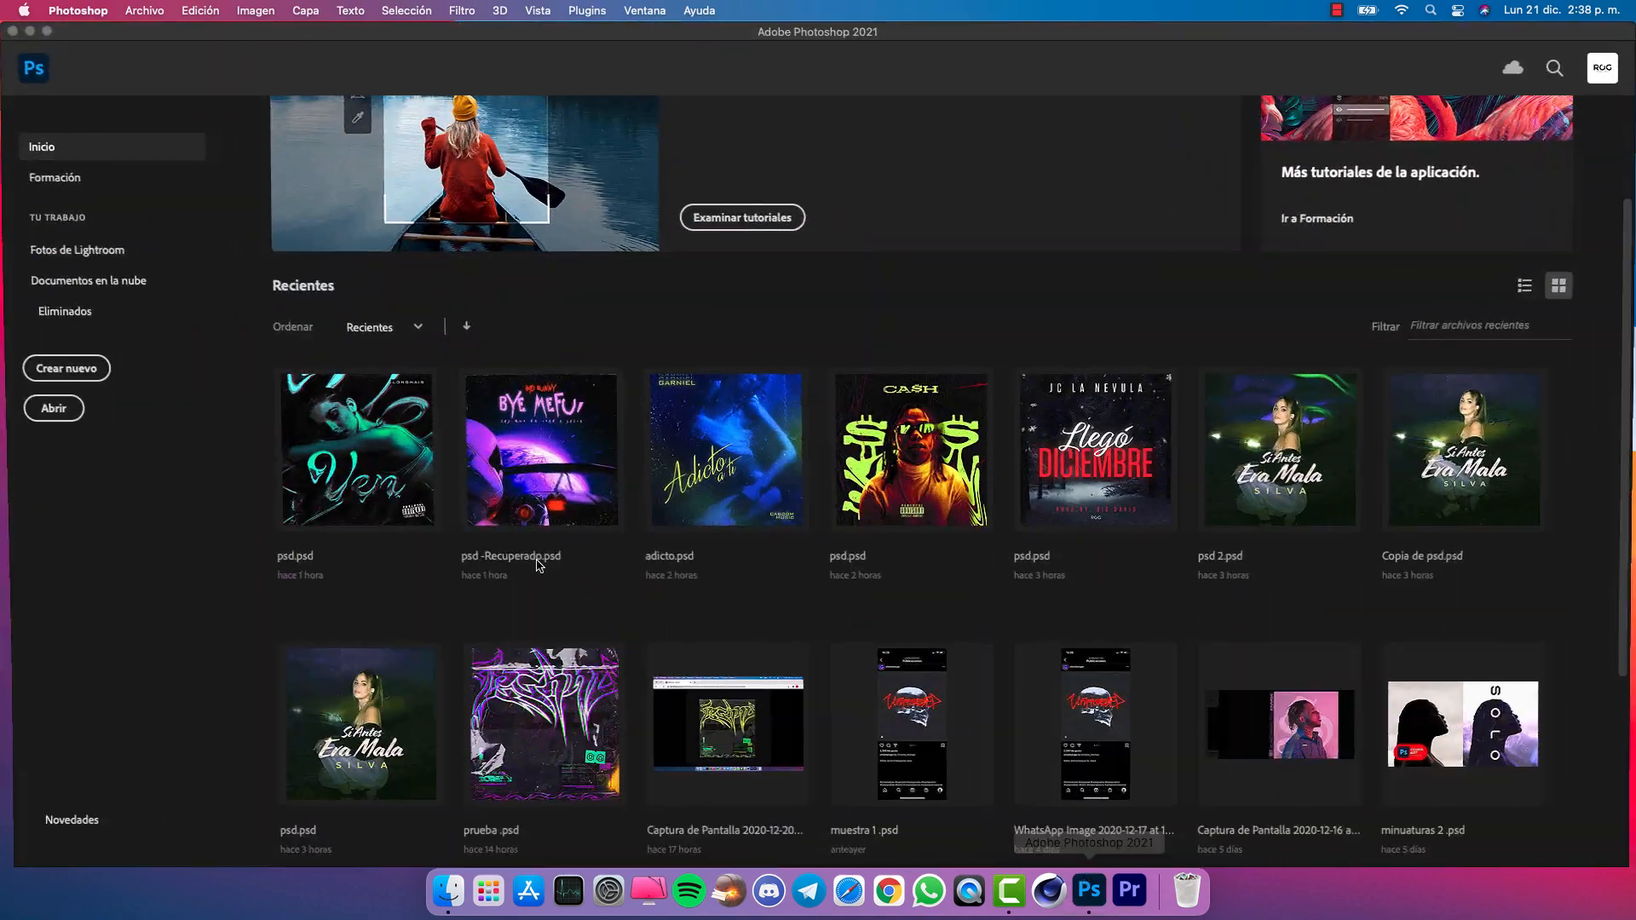
Create a new 1080 × 1080 pixel document at 72 pixels/inch with a black background
{"action": "left_click", "coordinate": [81, 371]}
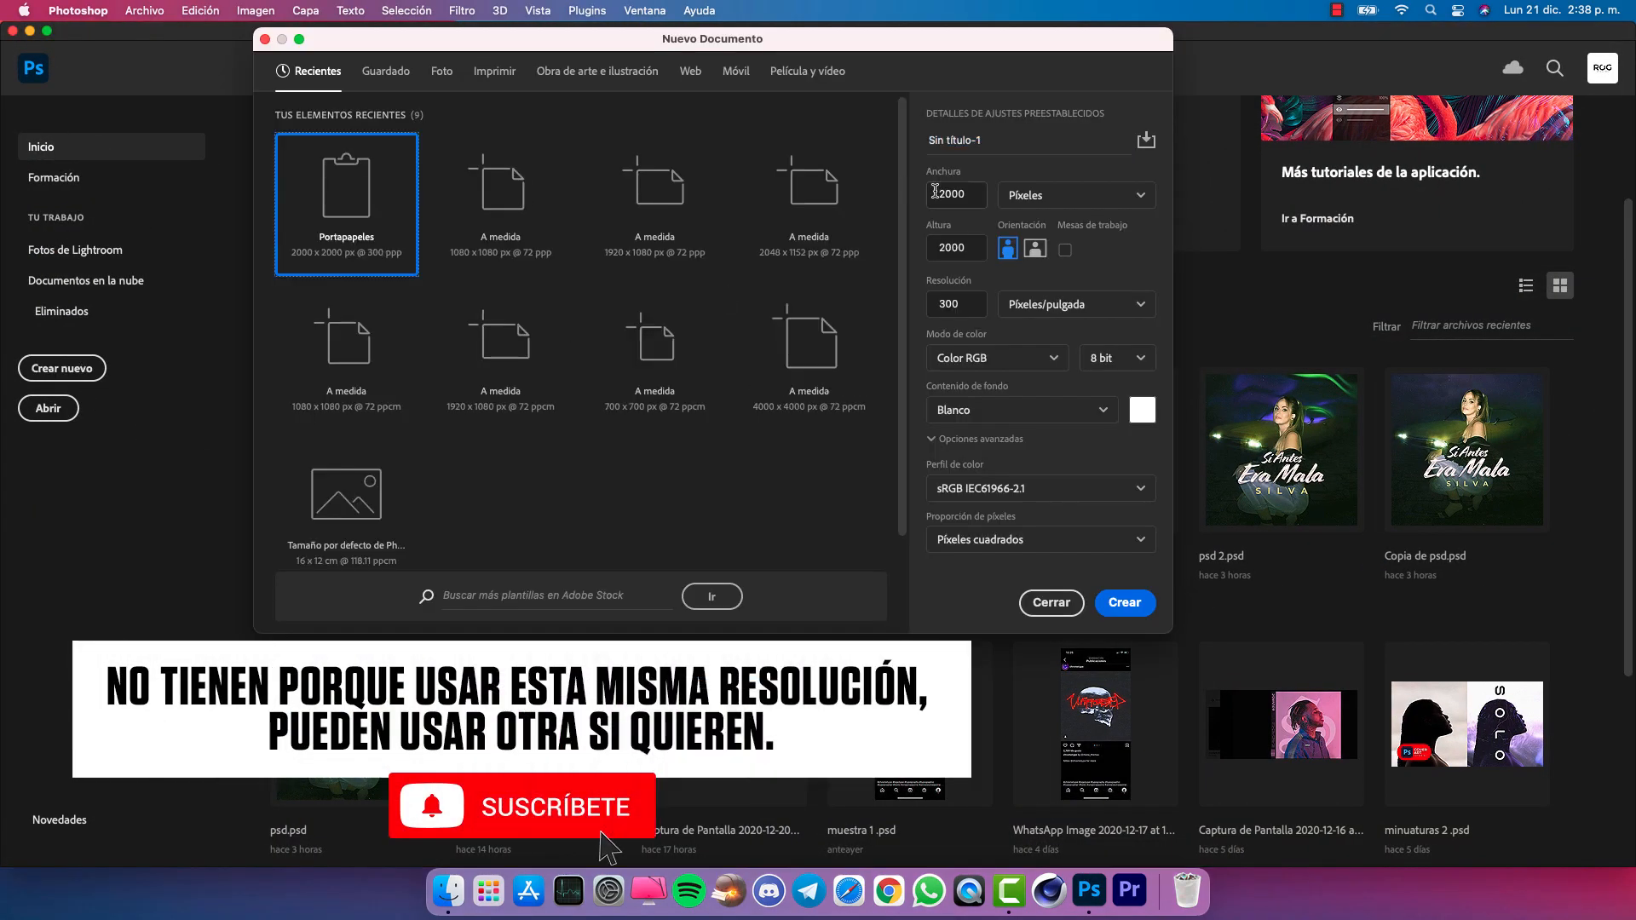
{"action": "left_click", "coordinate": [966, 193]}
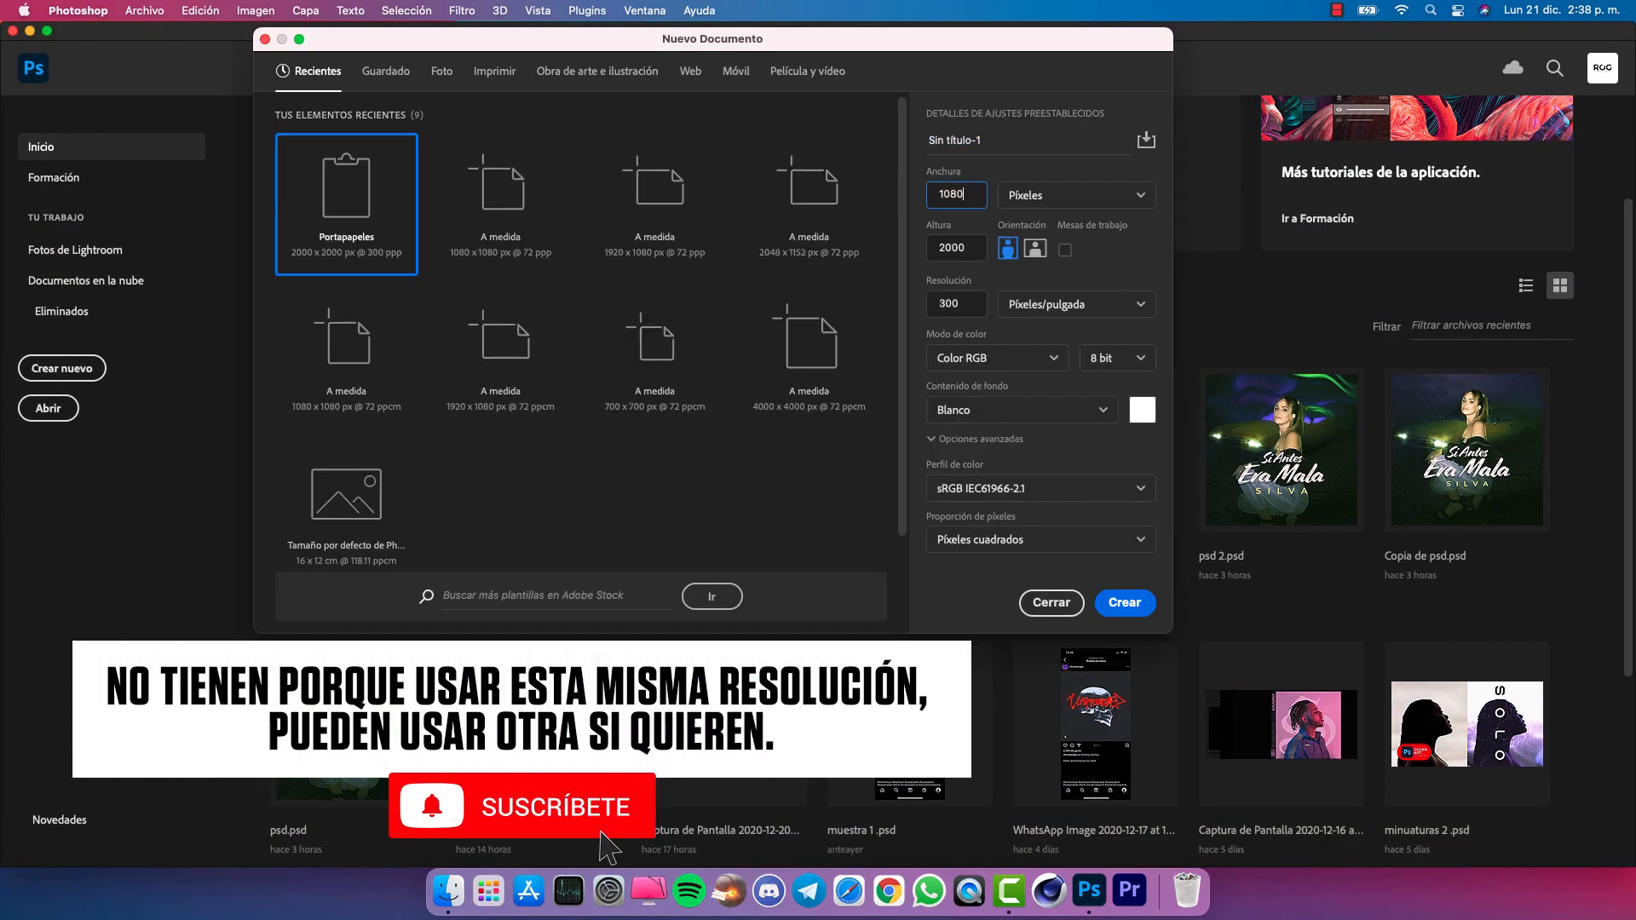
{"action": "key", "text": "Tab"}
{"action": "left_click_drag", "start_coordinate": [942, 307], "coordinate": [916, 306]}
{"action": "left_click", "coordinate": [1146, 412]}
{"action": "left_click_drag", "start_coordinate": [1041, 455], "coordinate": [1203, 479]}
{"action": "left_click", "coordinate": [1344, 248]}
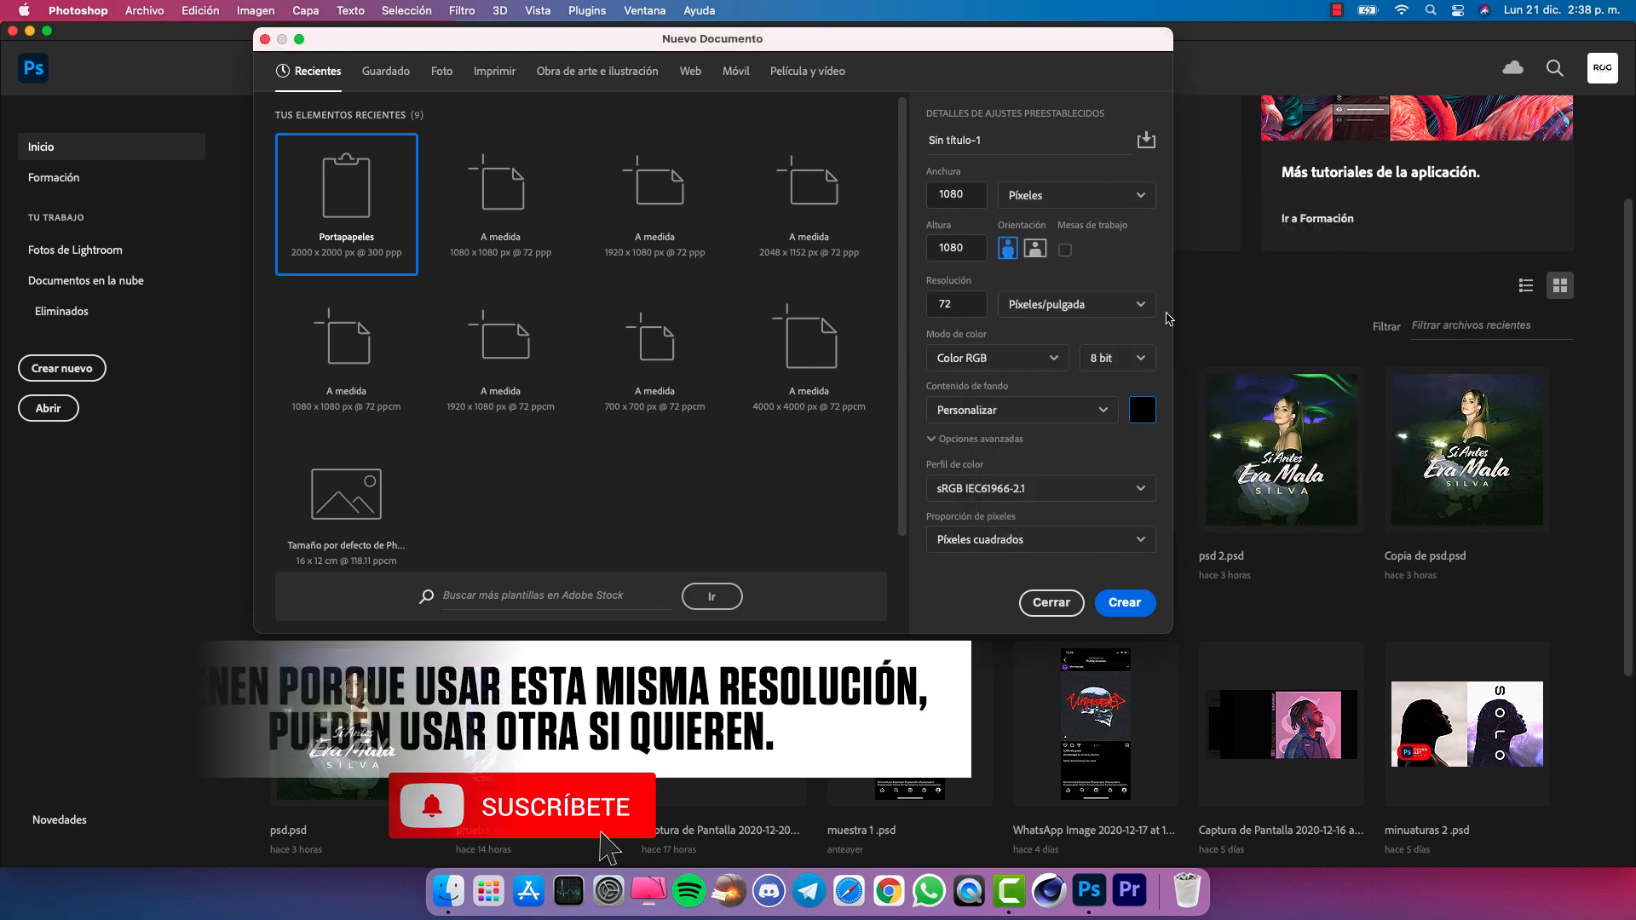
{"action": "left_click", "coordinate": [1129, 607]}
Add a vertical and a horizontal guide through the centre of the canvas, showing the rulers only while placing them
{"action": "key", "text": "super+r"}
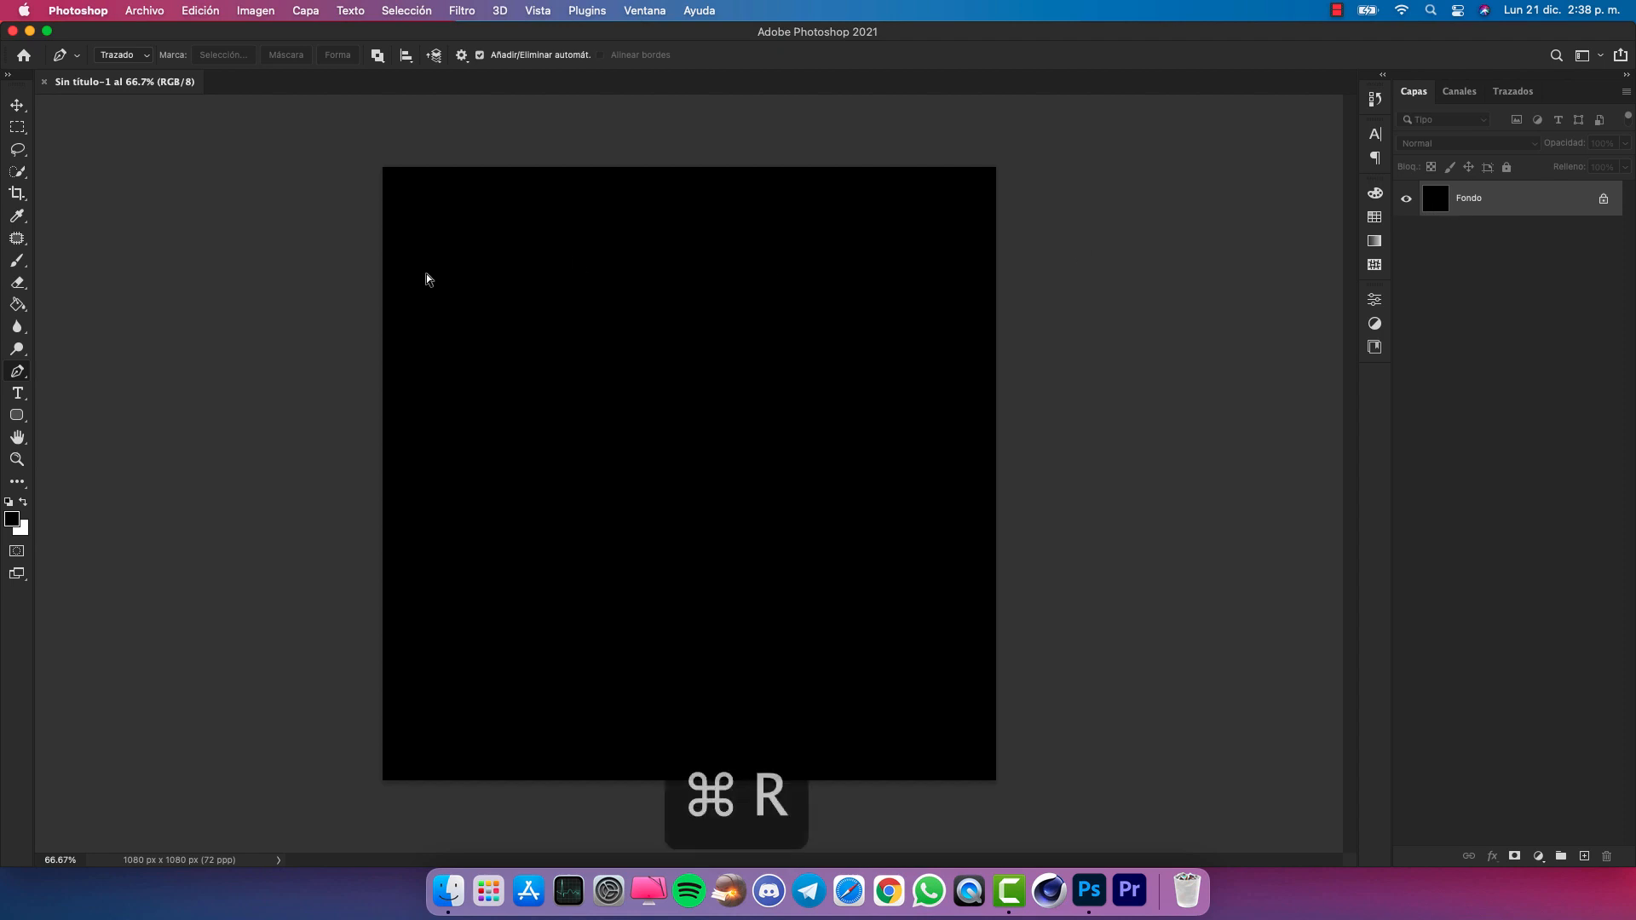
{"action": "left_click_drag", "start_coordinate": [44, 327], "coordinate": [698, 302]}
{"action": "left_click_drag", "start_coordinate": [699, 103], "coordinate": [712, 482]}
{"action": "key", "text": "super+r"}
Place the image 15-abstract-marble-marbling-backgrounds-5 from Finder and scale it to about 208.7% to cover the whole canvas
{"action": "left_click", "coordinate": [461, 891]}
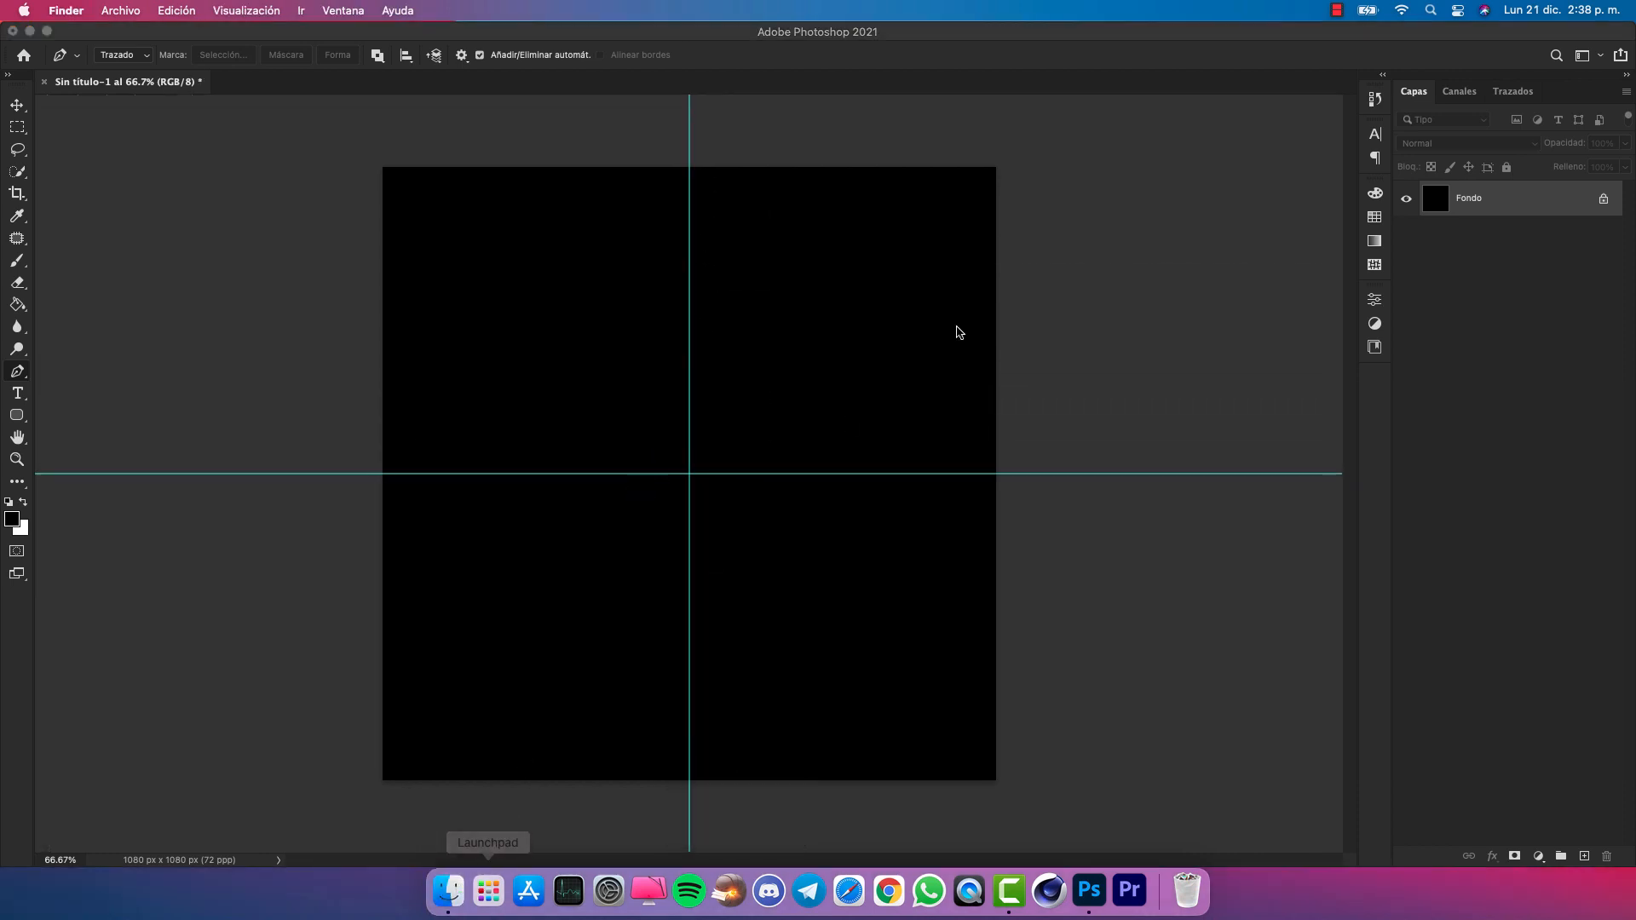
{"action": "left_click_drag", "start_coordinate": [1148, 291], "coordinate": [609, 369]}
{"action": "key", "text": "super+minus"}
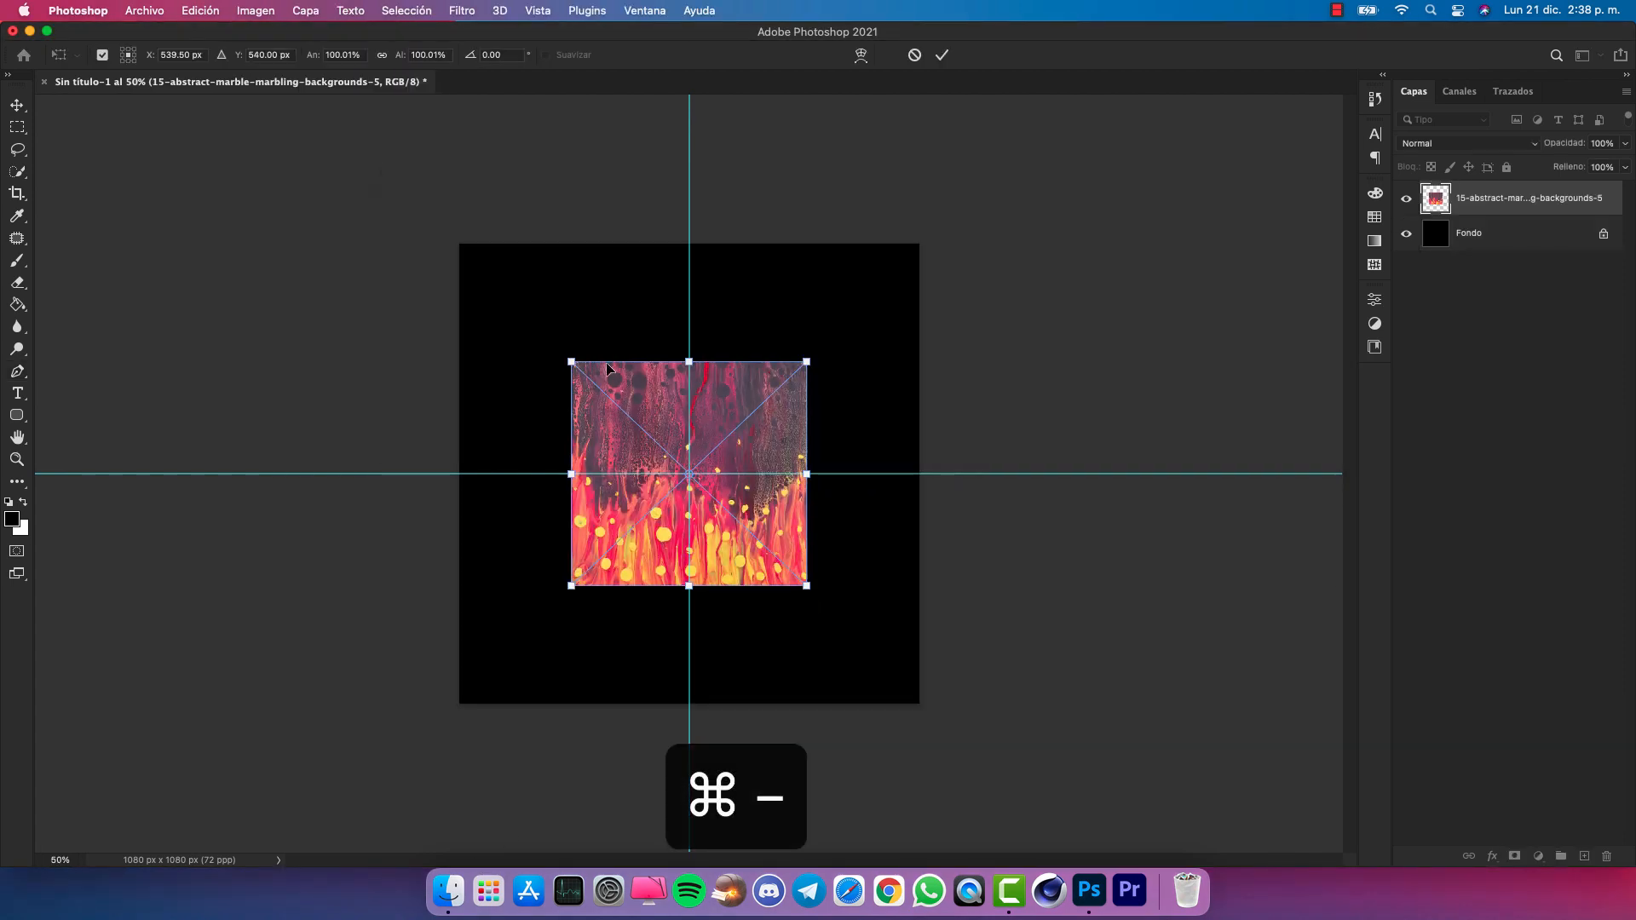
{"action": "left_click_drag", "start_coordinate": [810, 356], "coordinate": [952, 250]}
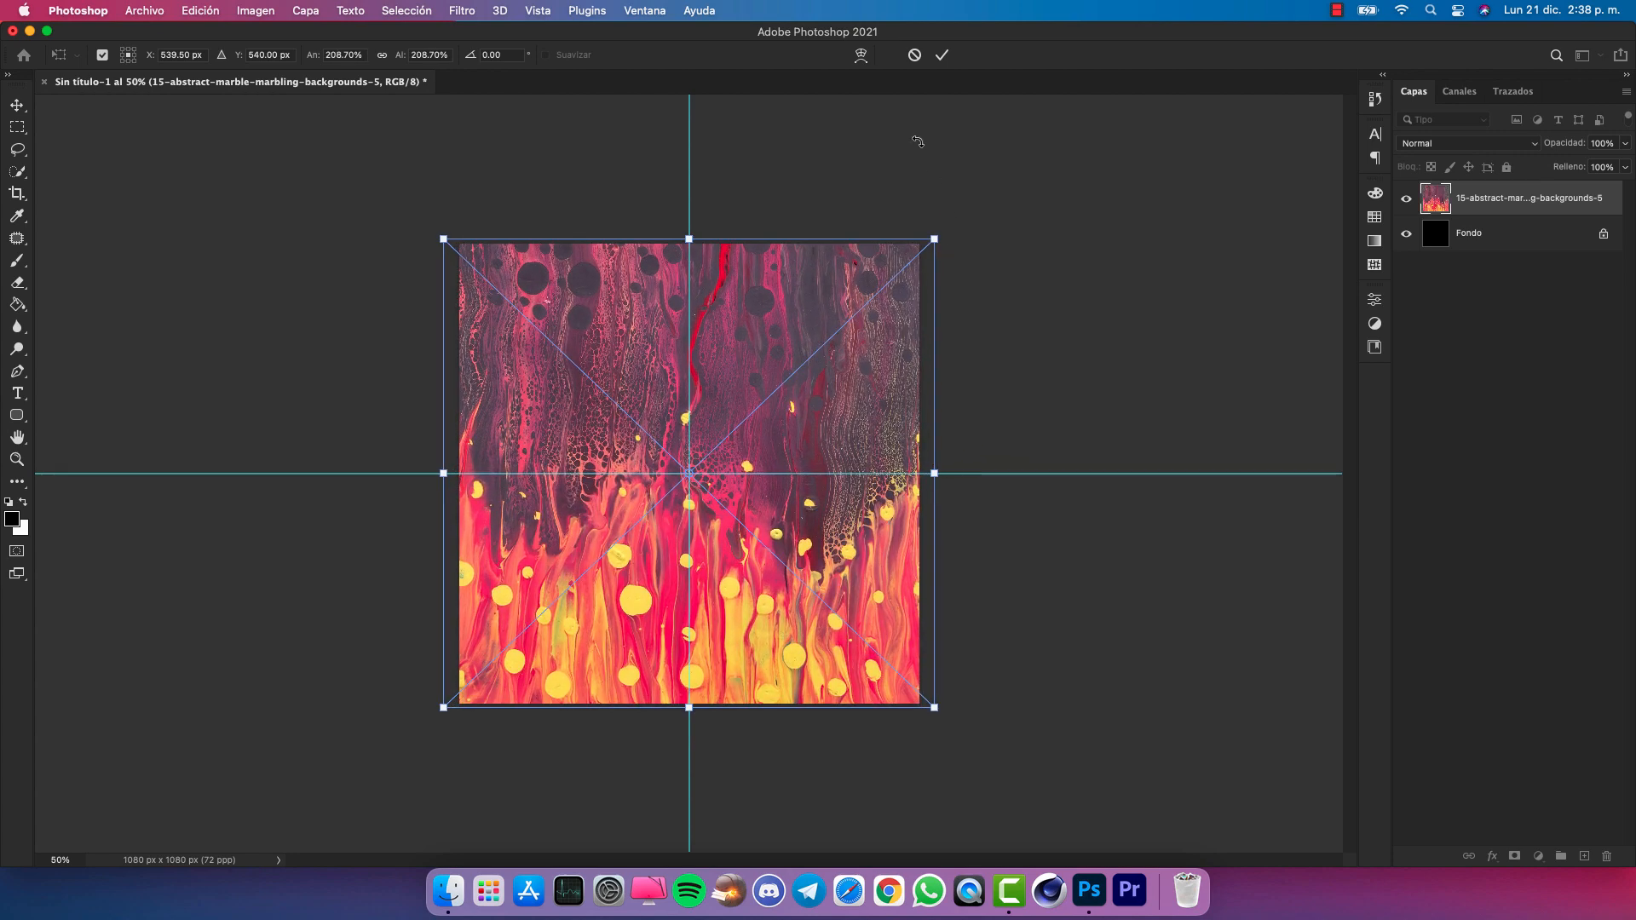
{"action": "left_click", "coordinate": [944, 60]}
Rotate the marble background image by 180°
{"action": "key", "text": "super+plus"}
{"action": "key", "text": "super+t"}
{"action": "right_click", "coordinate": [763, 335]}
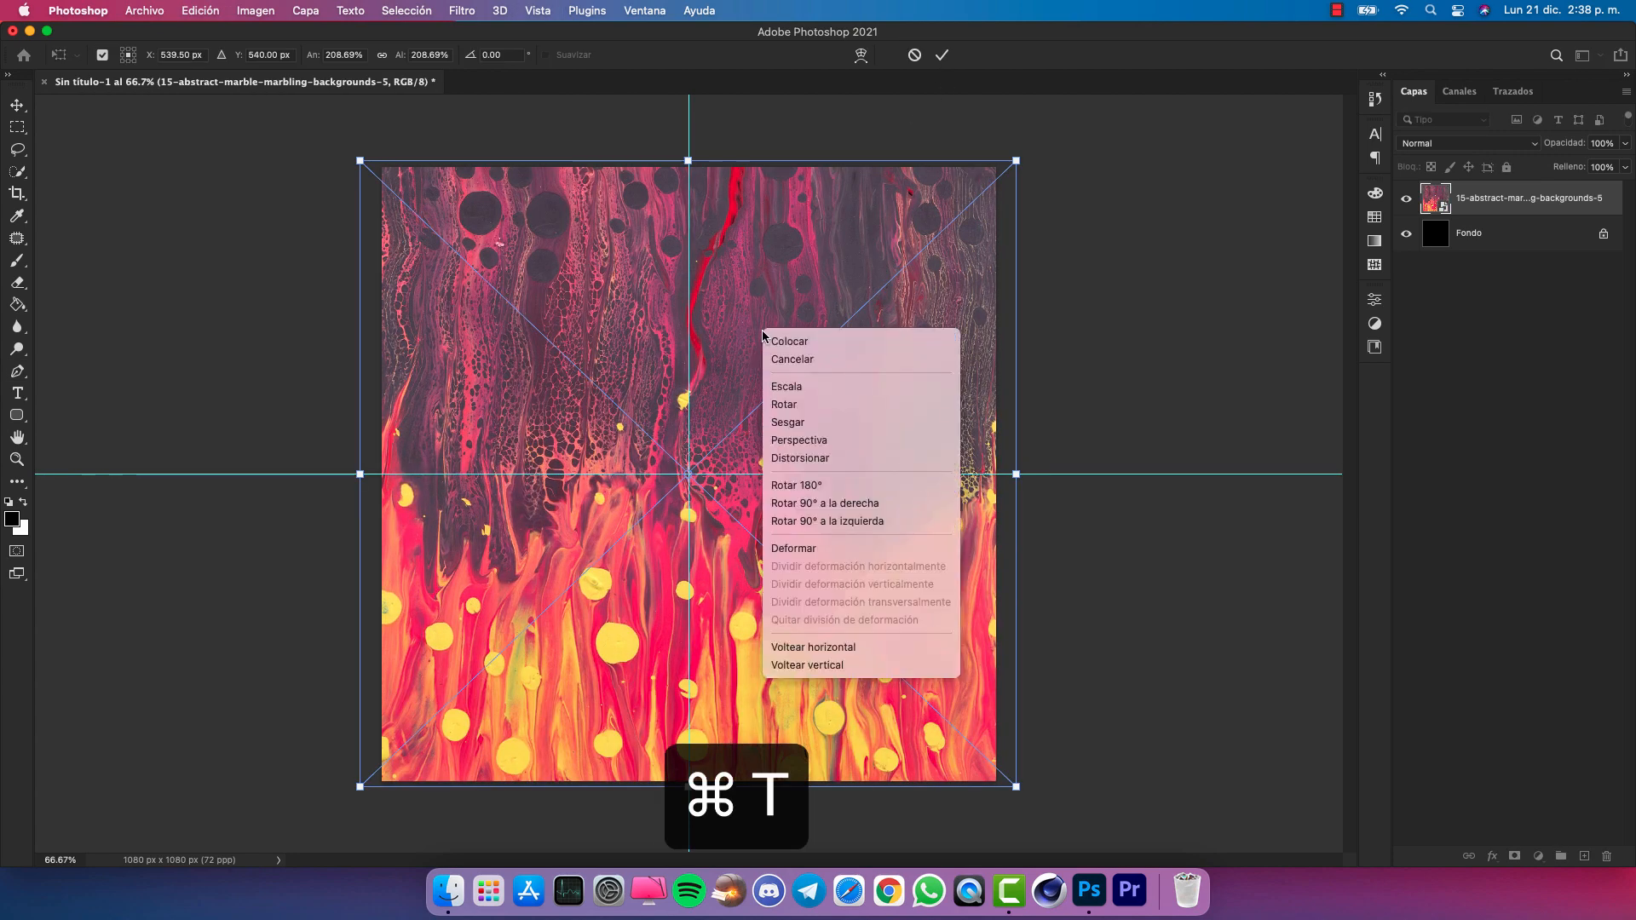
{"action": "left_click", "coordinate": [795, 488]}
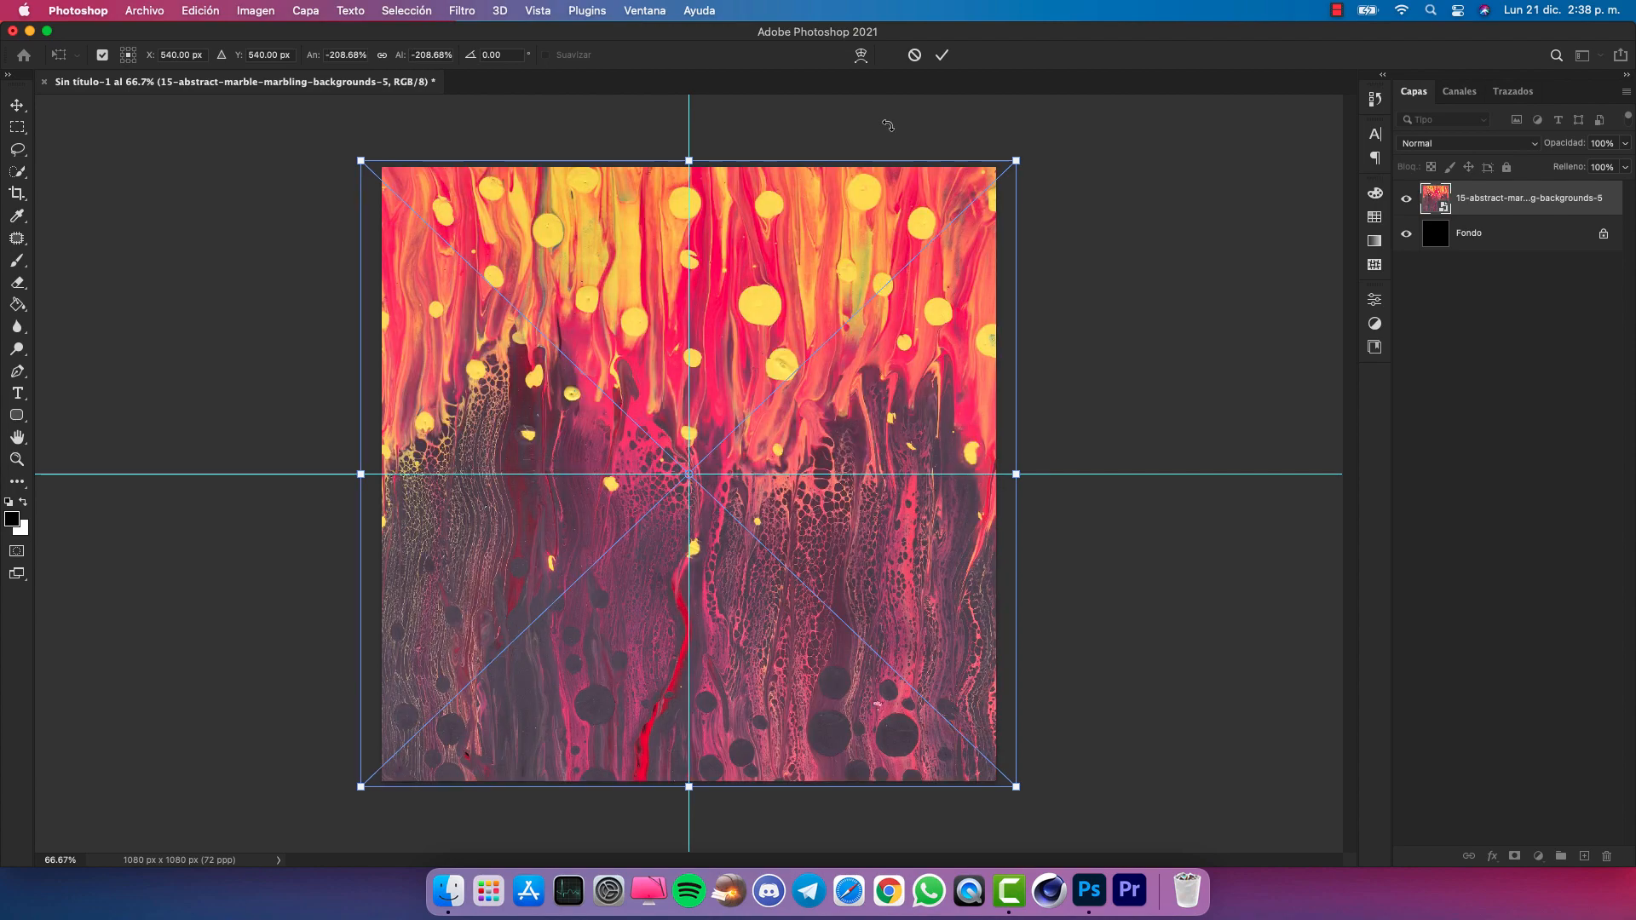
{"action": "left_click", "coordinate": [942, 55]}
On a new layer, draw a tall black rounded rectangle about 219 × 947 px without stroke, and round its ends fully
{"action": "key", "text": "p"}
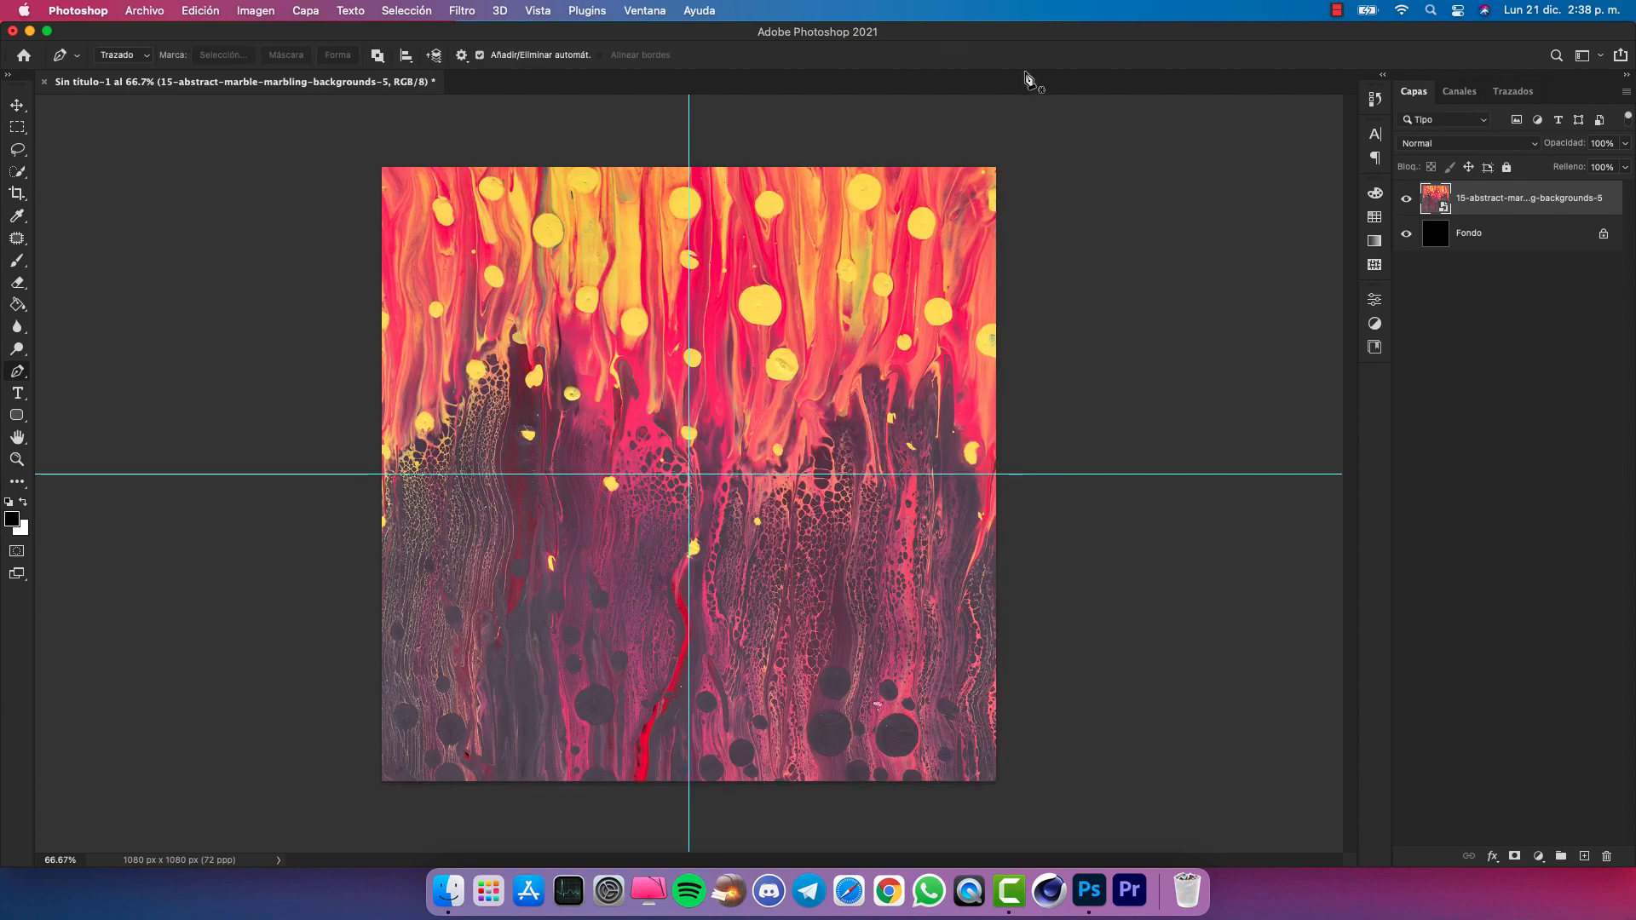
{"action": "left_click", "coordinate": [1585, 857]}
{"action": "left_click", "coordinate": [17, 416]}
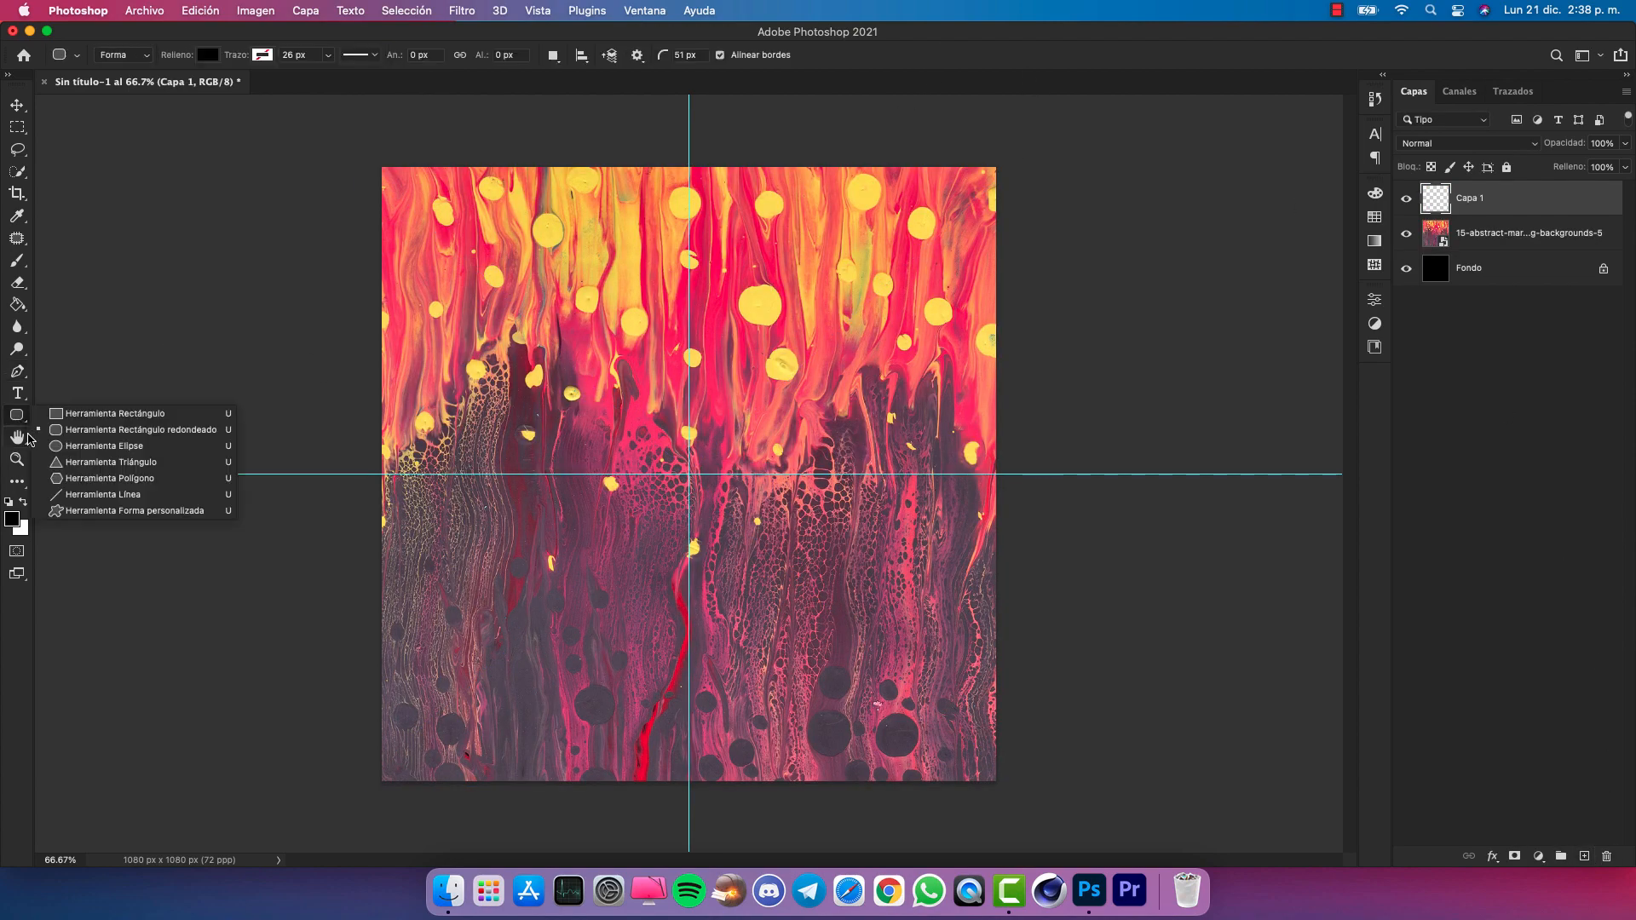
{"action": "left_click", "coordinate": [56, 430]}
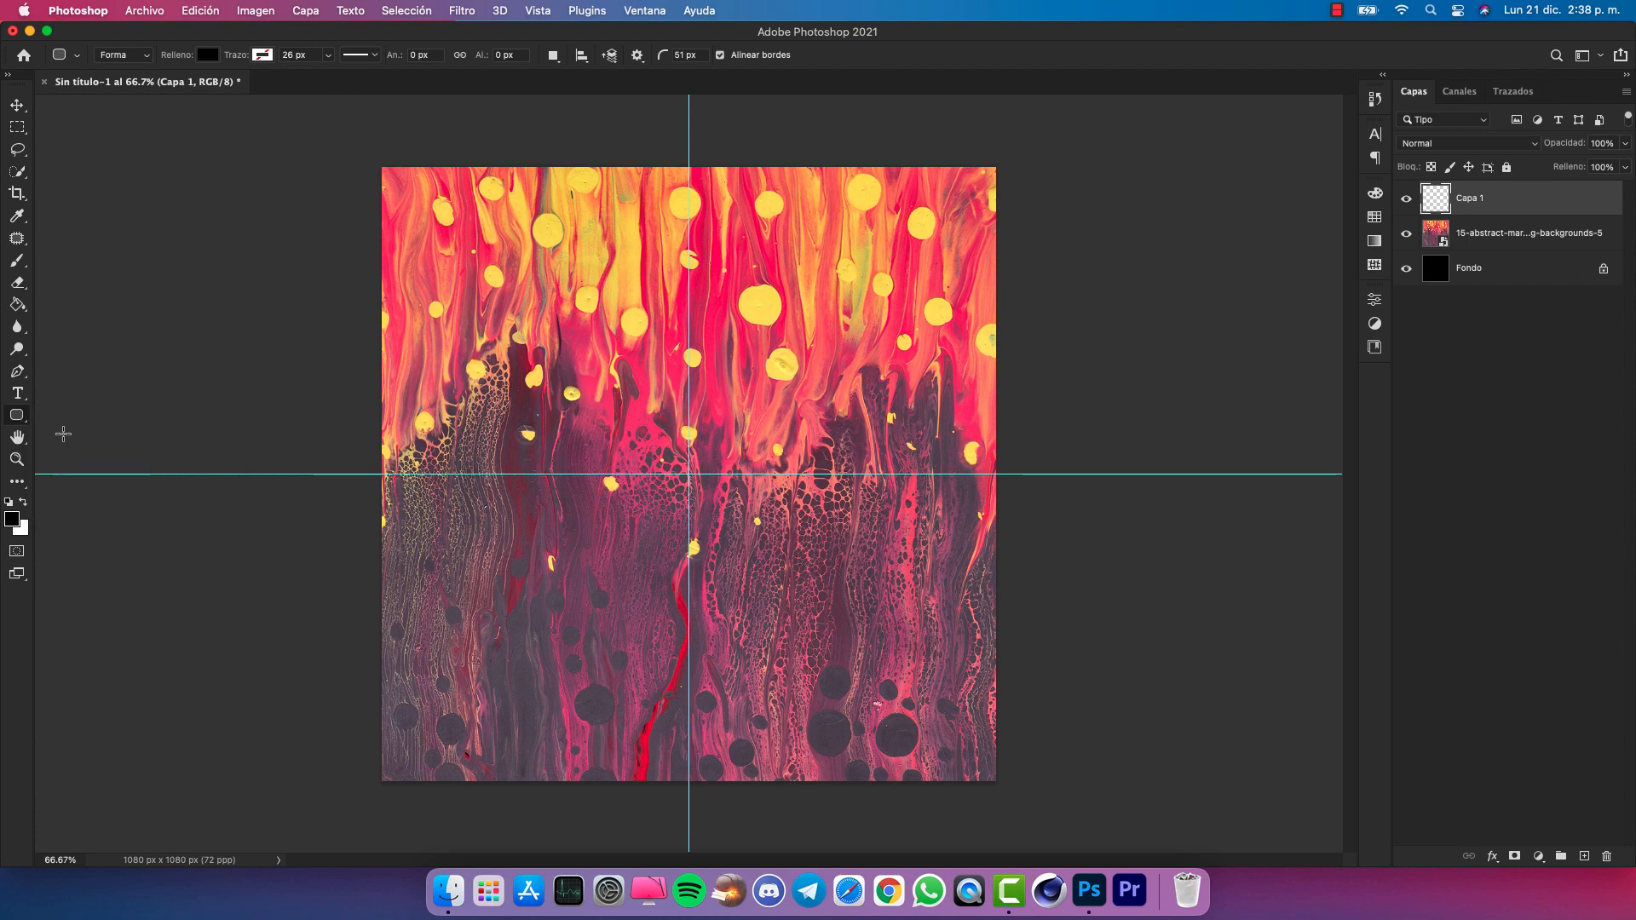
{"action": "left_click", "coordinate": [208, 56]}
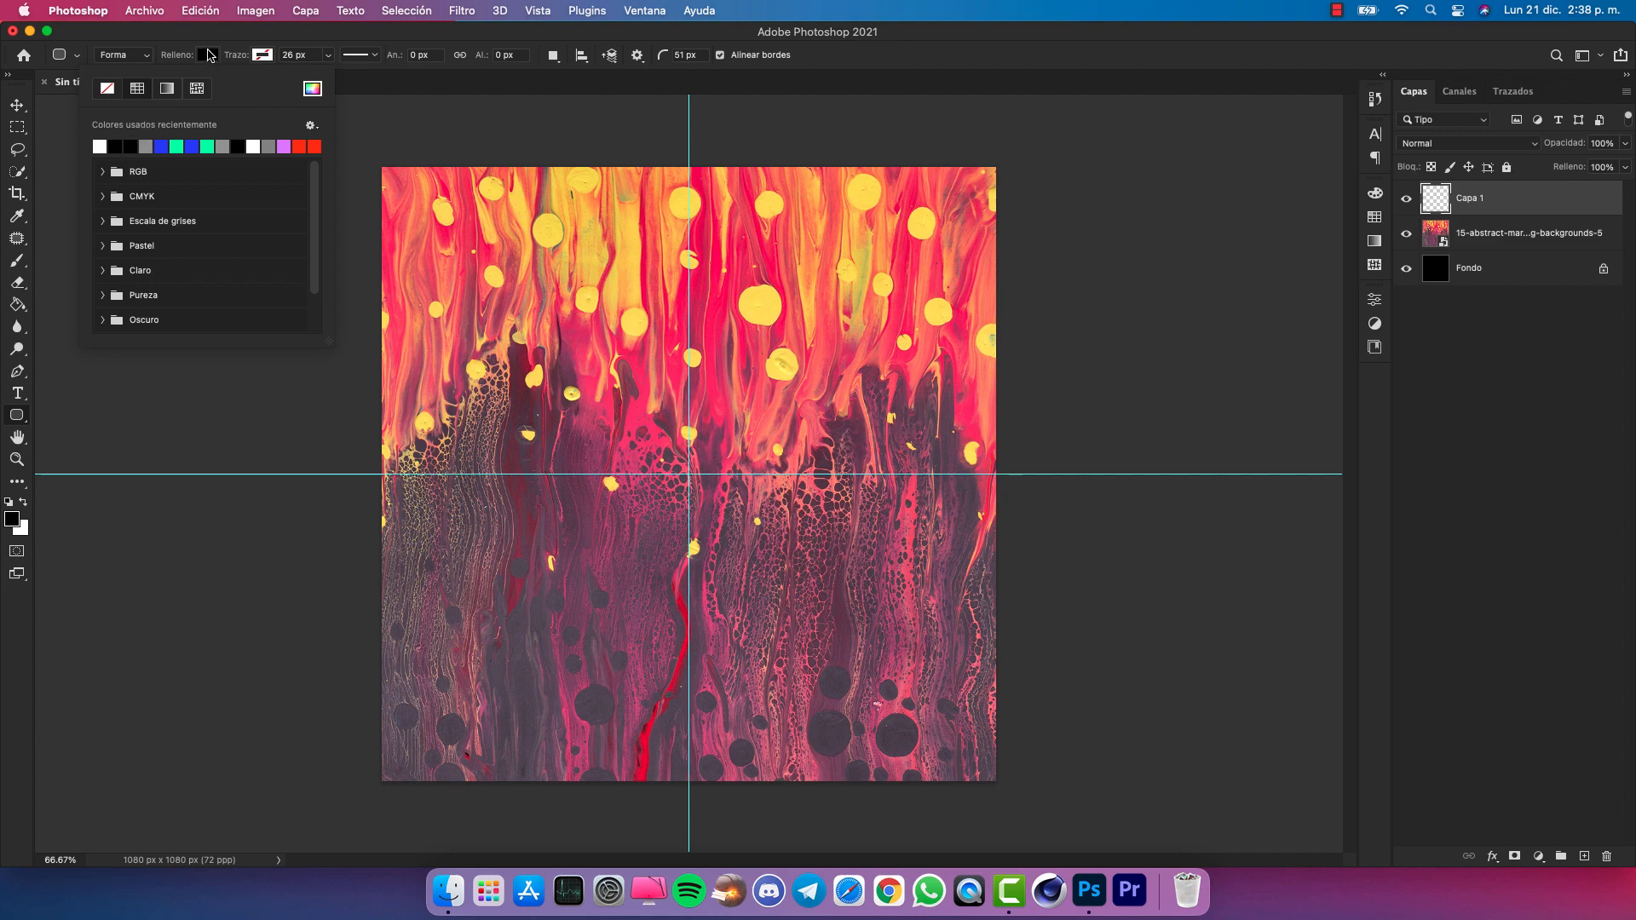
{"action": "left_click", "coordinate": [208, 56]}
{"action": "left_click", "coordinate": [257, 60]}
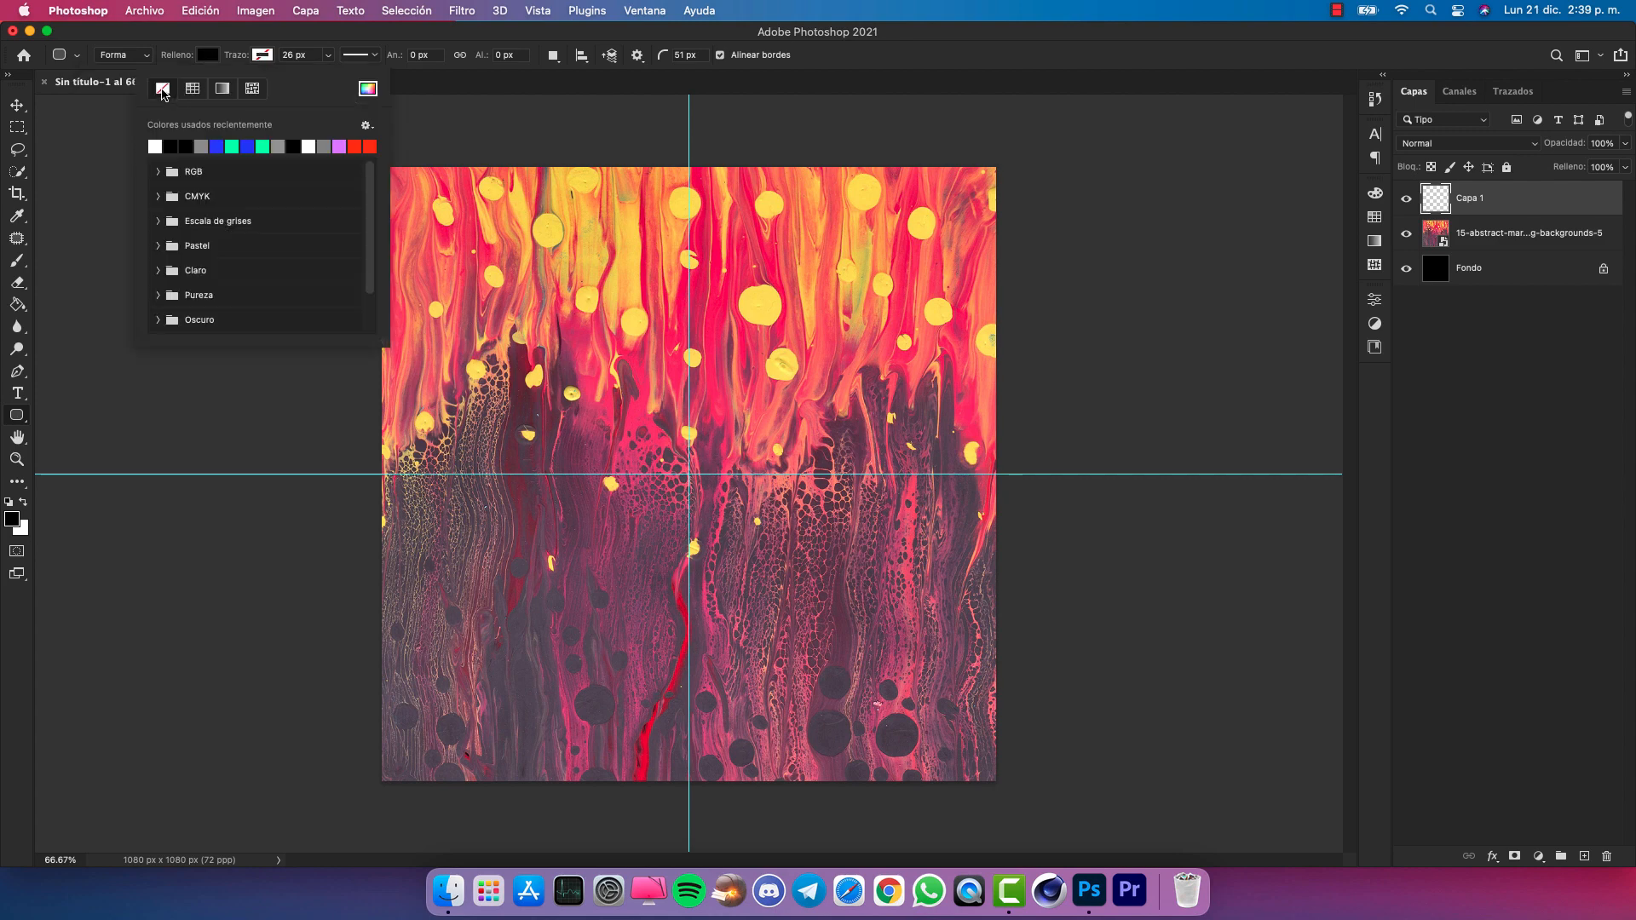
{"action": "left_click", "coordinate": [264, 60]}
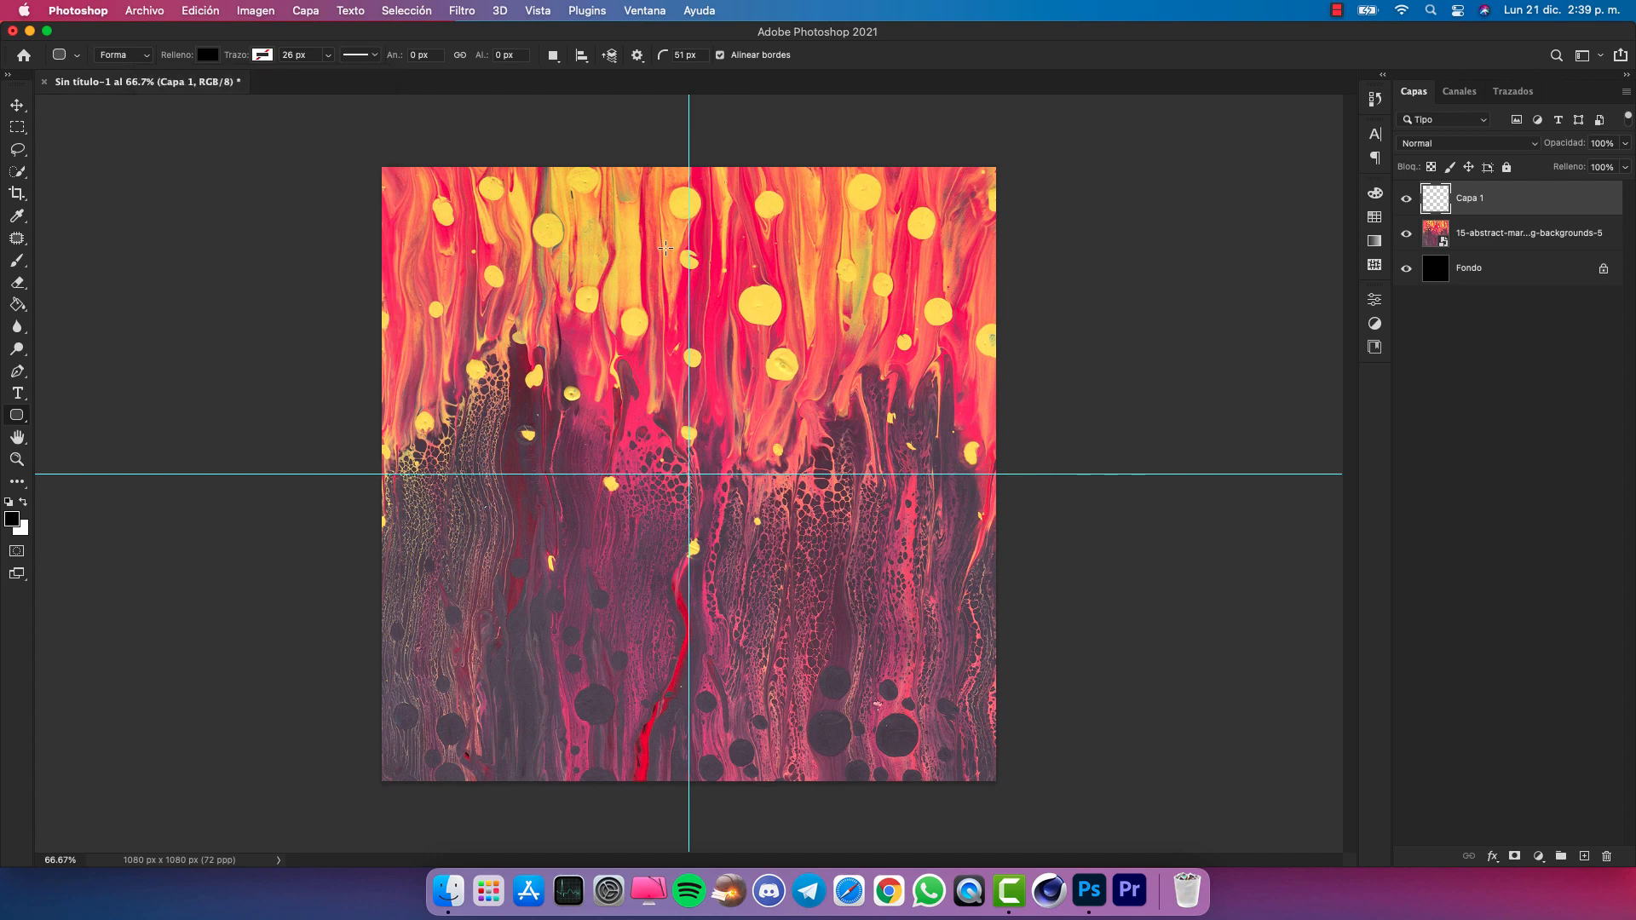
{"action": "left_click_drag", "start_coordinate": [577, 207], "coordinate": [701, 745]}
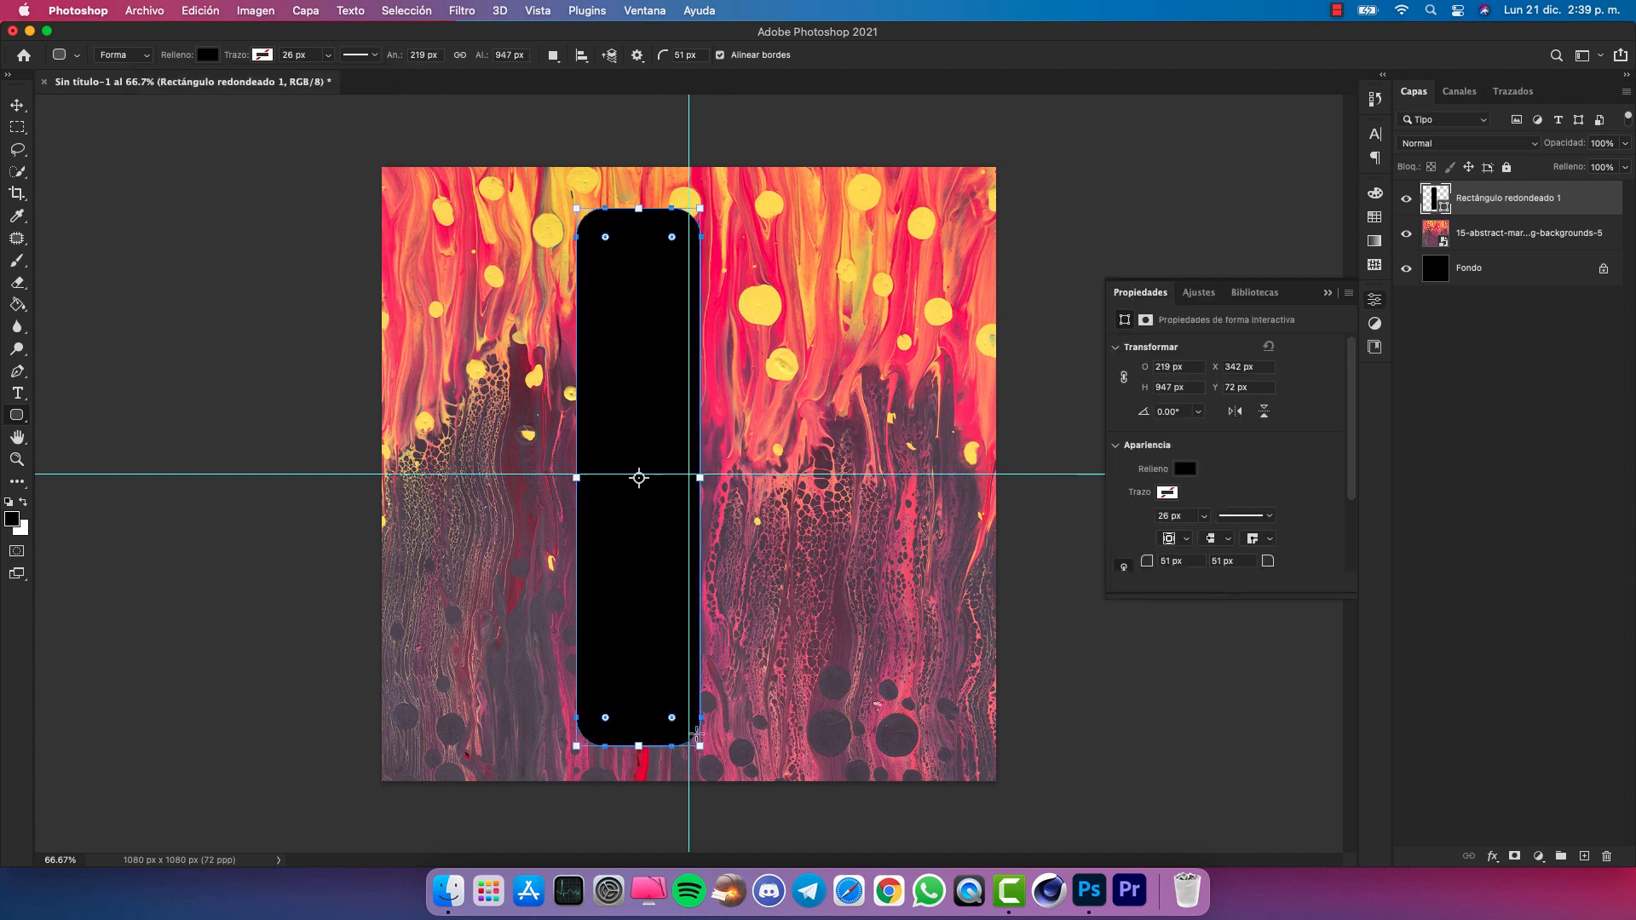
{"action": "left_click_drag", "start_coordinate": [605, 238], "coordinate": [714, 281]}
{"action": "left_click", "coordinate": [1323, 292]}
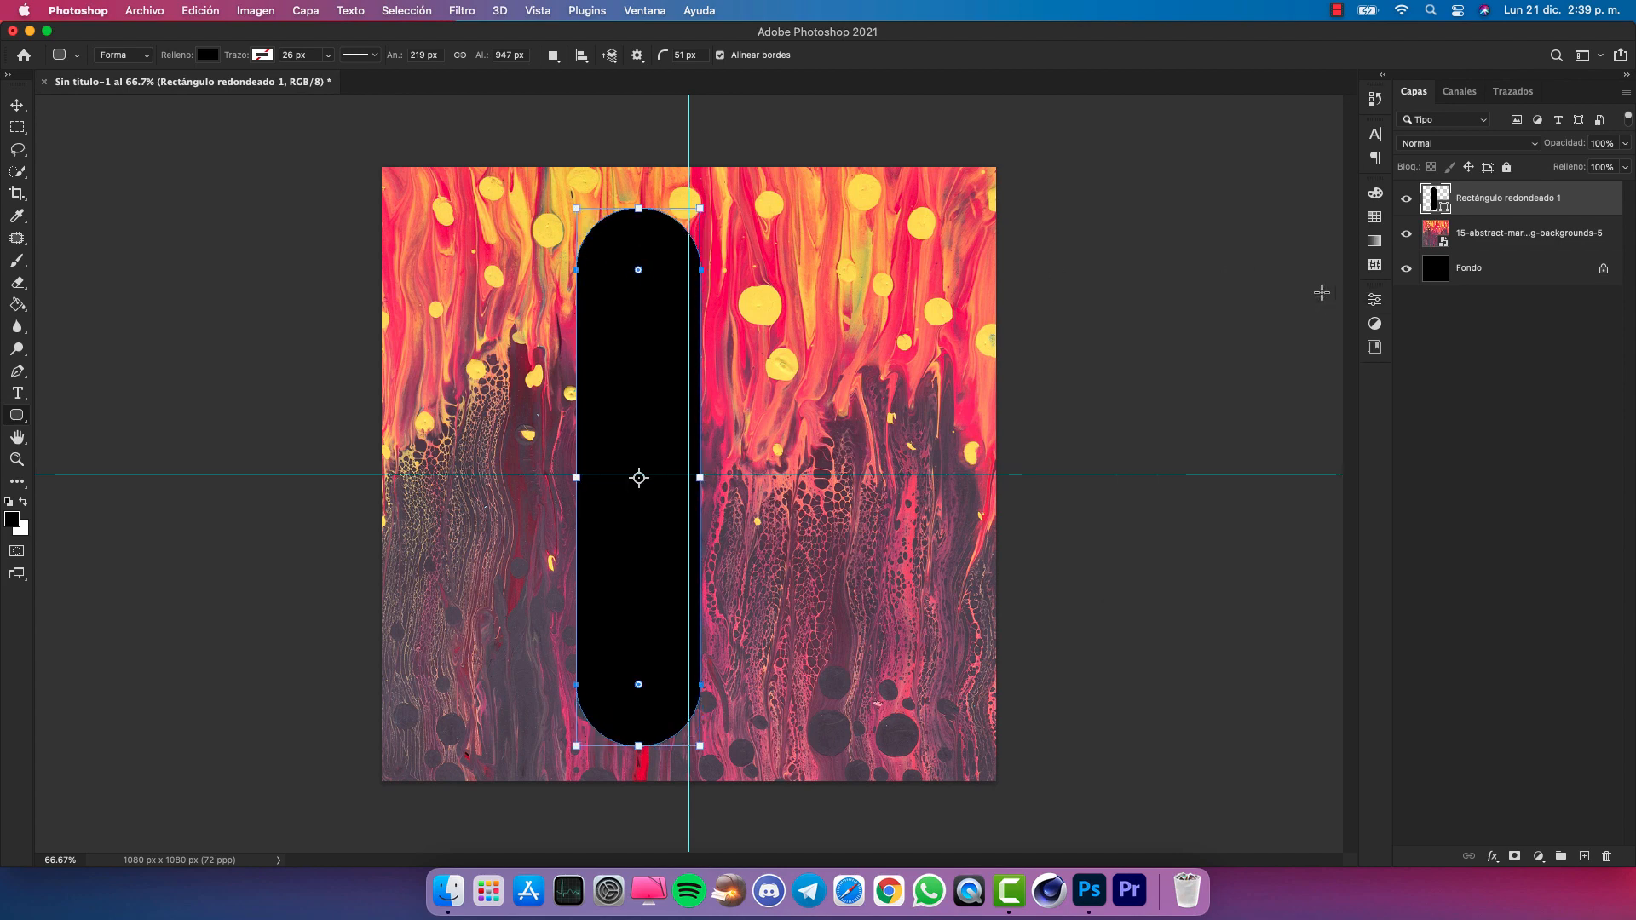
Move the black pill shape near the canvas's right edge, enlarge it to about 233 × 1010 px, and hide the guides
{"action": "left_click", "coordinate": [24, 105]}
{"action": "left_click_drag", "start_coordinate": [802, 384], "coordinate": [1061, 375]}
{"action": "key", "text": "super+t"}
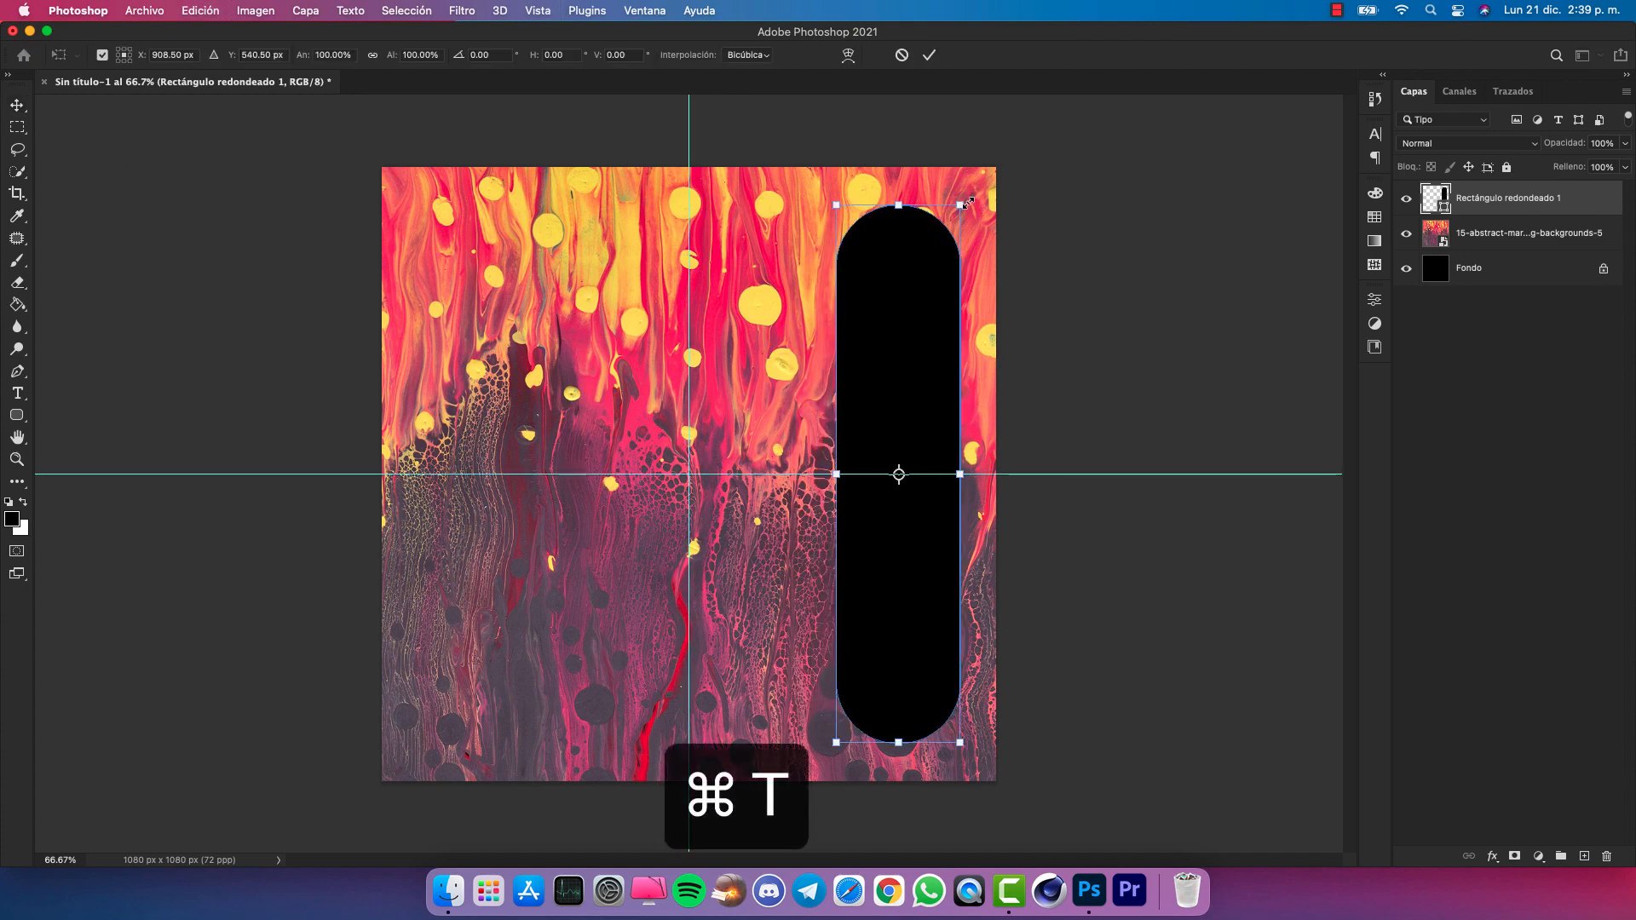
{"action": "left_click_drag", "start_coordinate": [961, 205], "coordinate": [972, 188]}
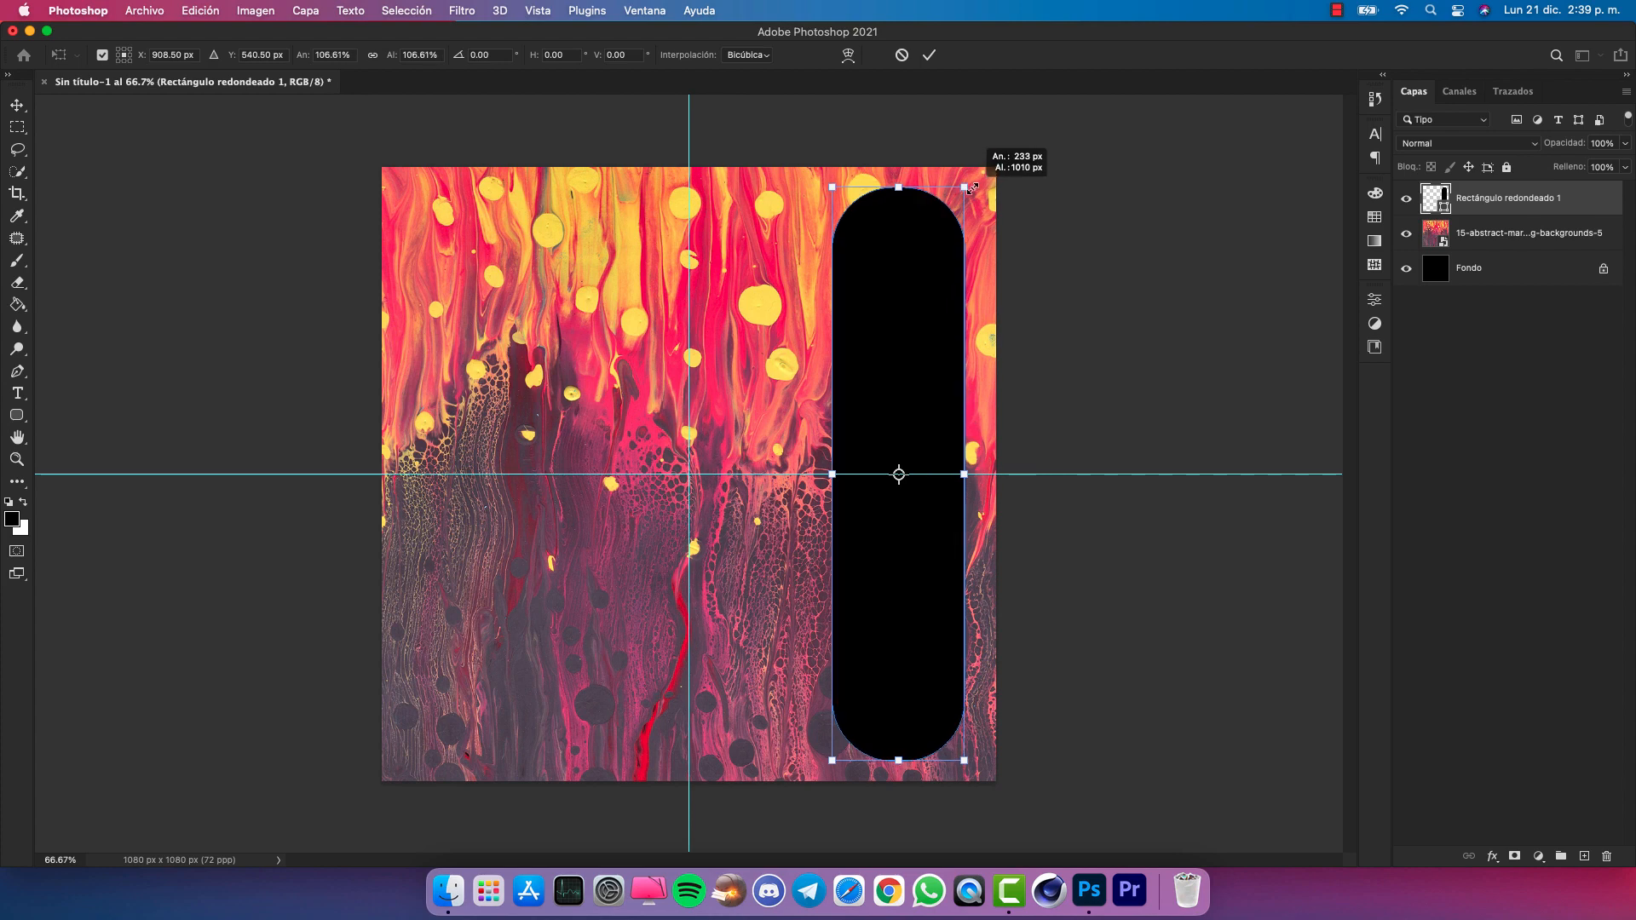
{"action": "left_click", "coordinate": [929, 56]}
{"action": "key", "text": "super+h"}
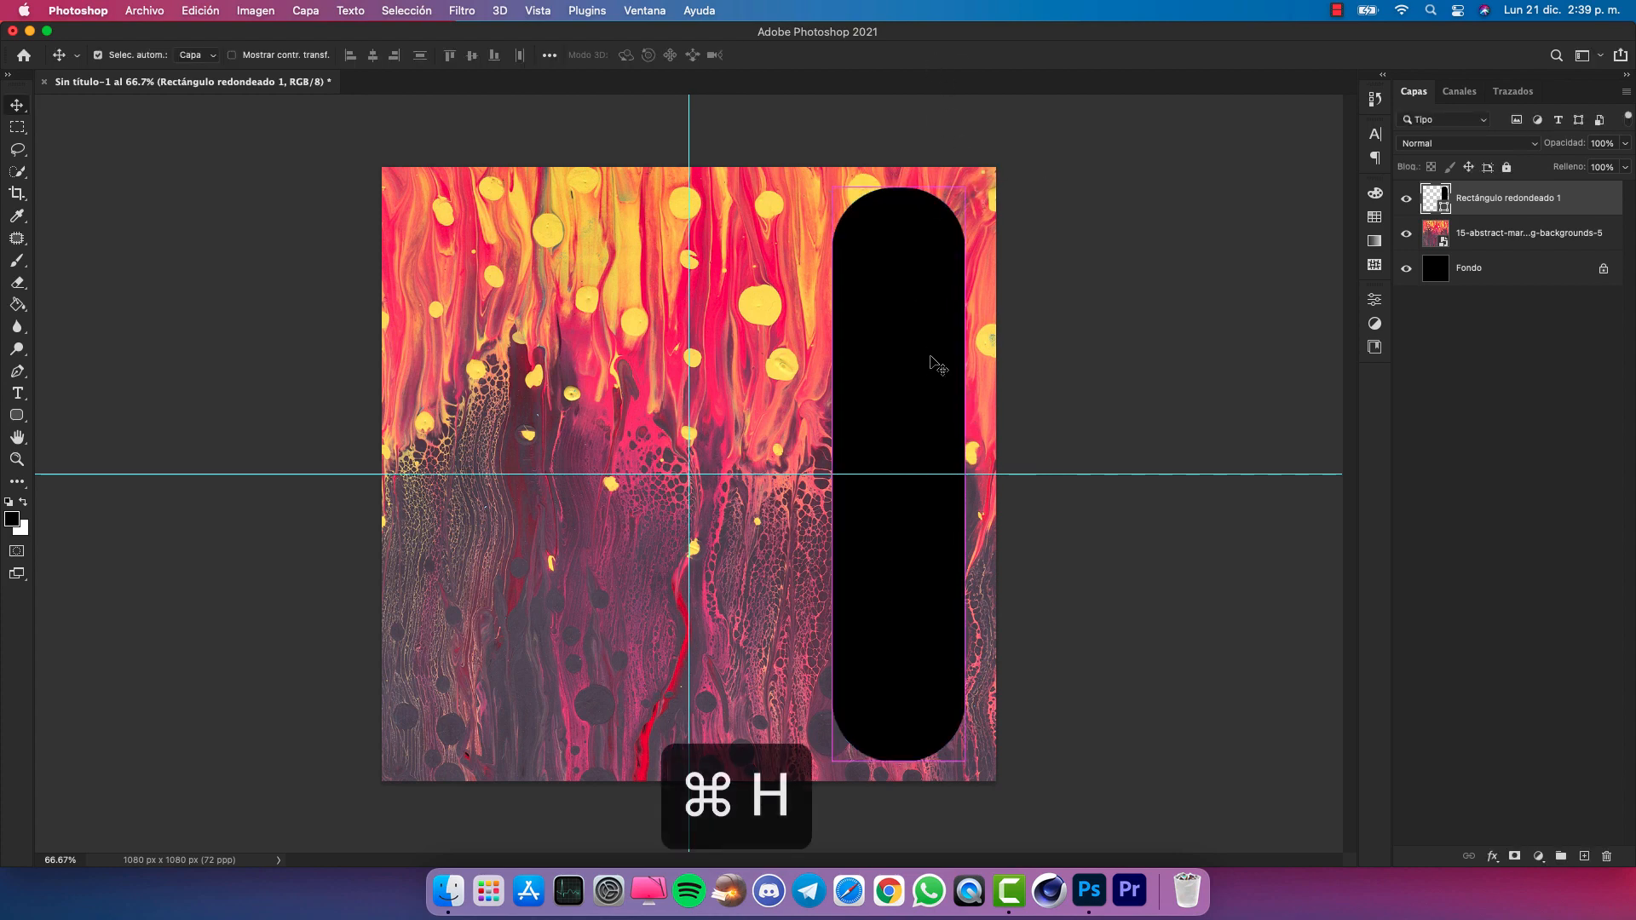
{"action": "left_click_drag", "start_coordinate": [924, 375], "coordinate": [928, 376]}
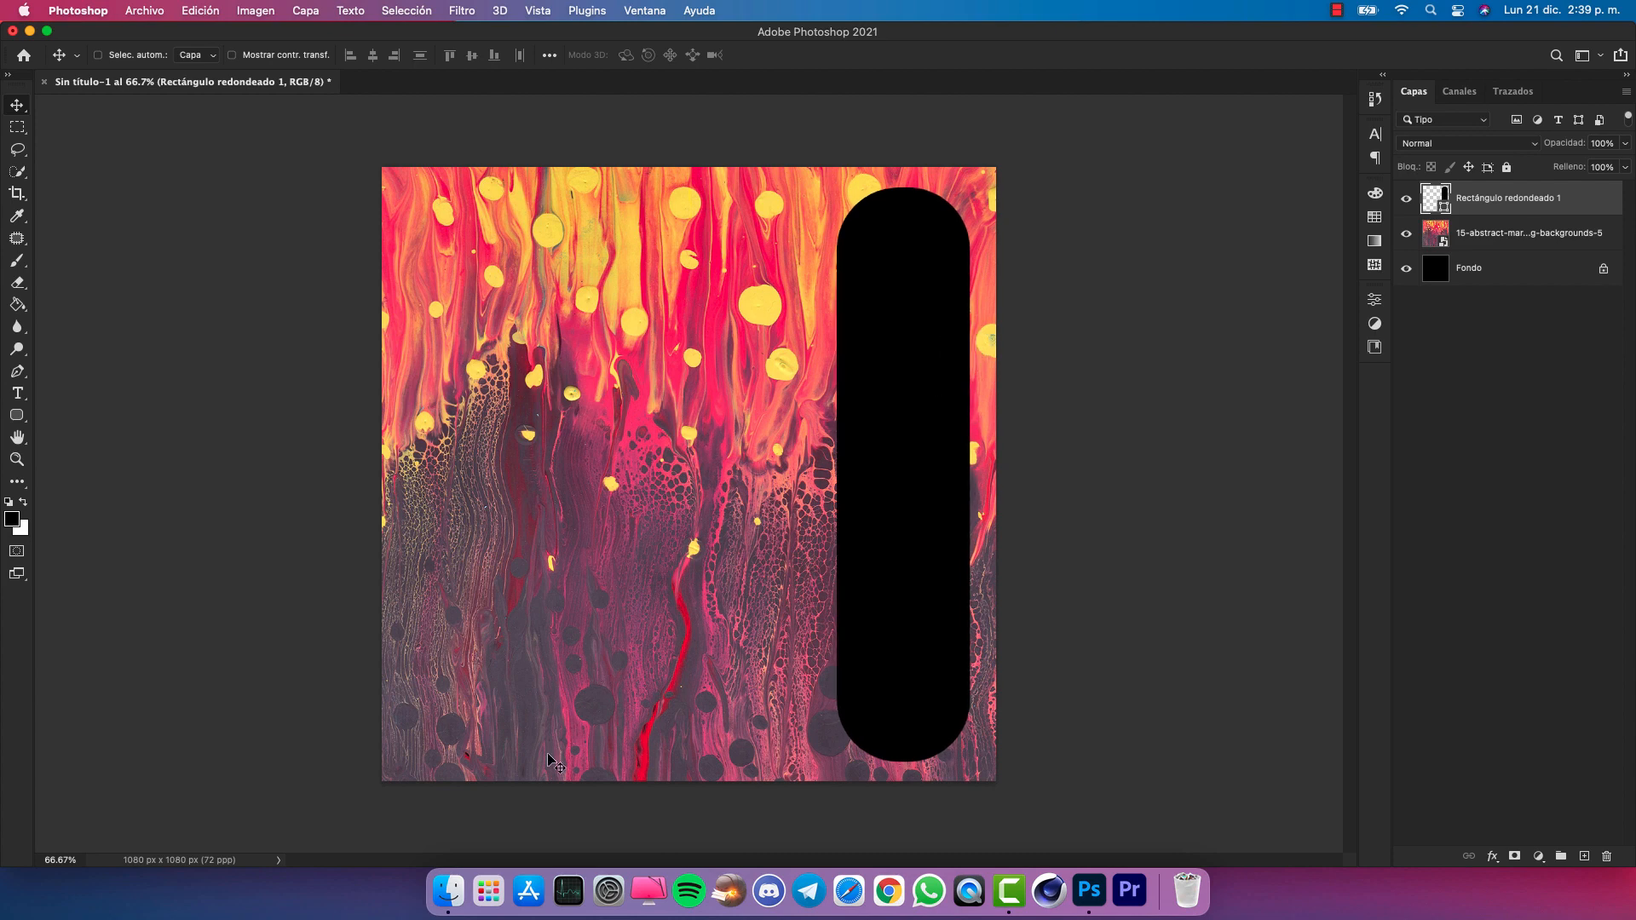
Place the portrait pexels-barikive-5047681 from Finder and move its layer below the rounded rectangle
{"action": "left_click", "coordinate": [449, 891]}
{"action": "left_click_drag", "start_coordinate": [1020, 294], "coordinate": [539, 405]}
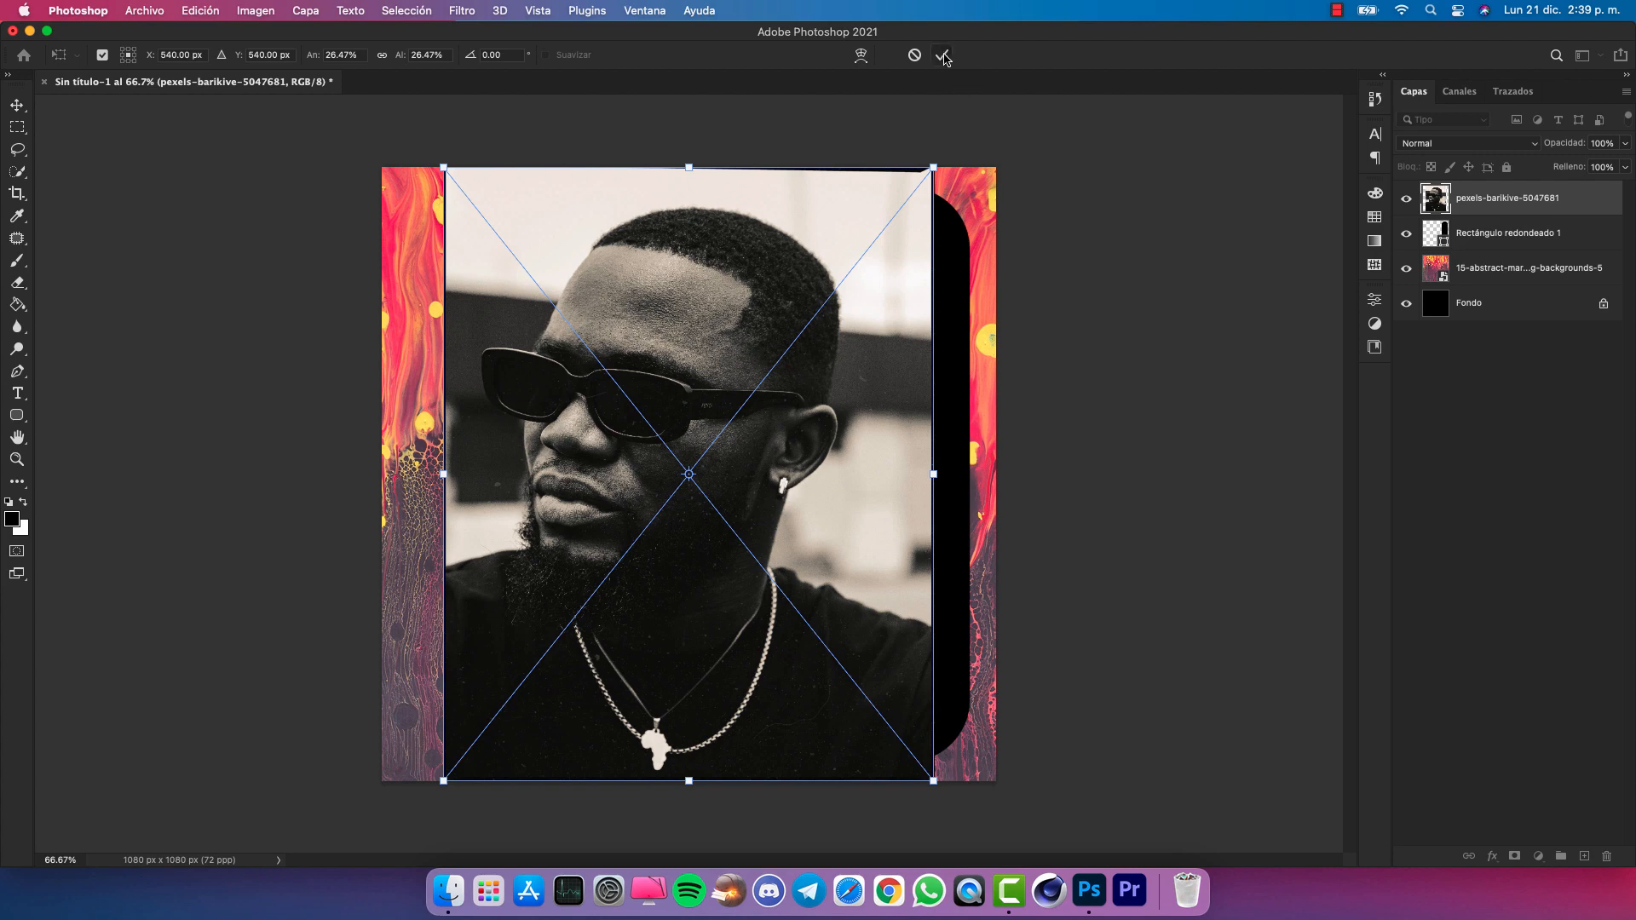
{"action": "left_click", "coordinate": [943, 56]}
{"action": "left_click_drag", "start_coordinate": [1489, 201], "coordinate": [1492, 249]}
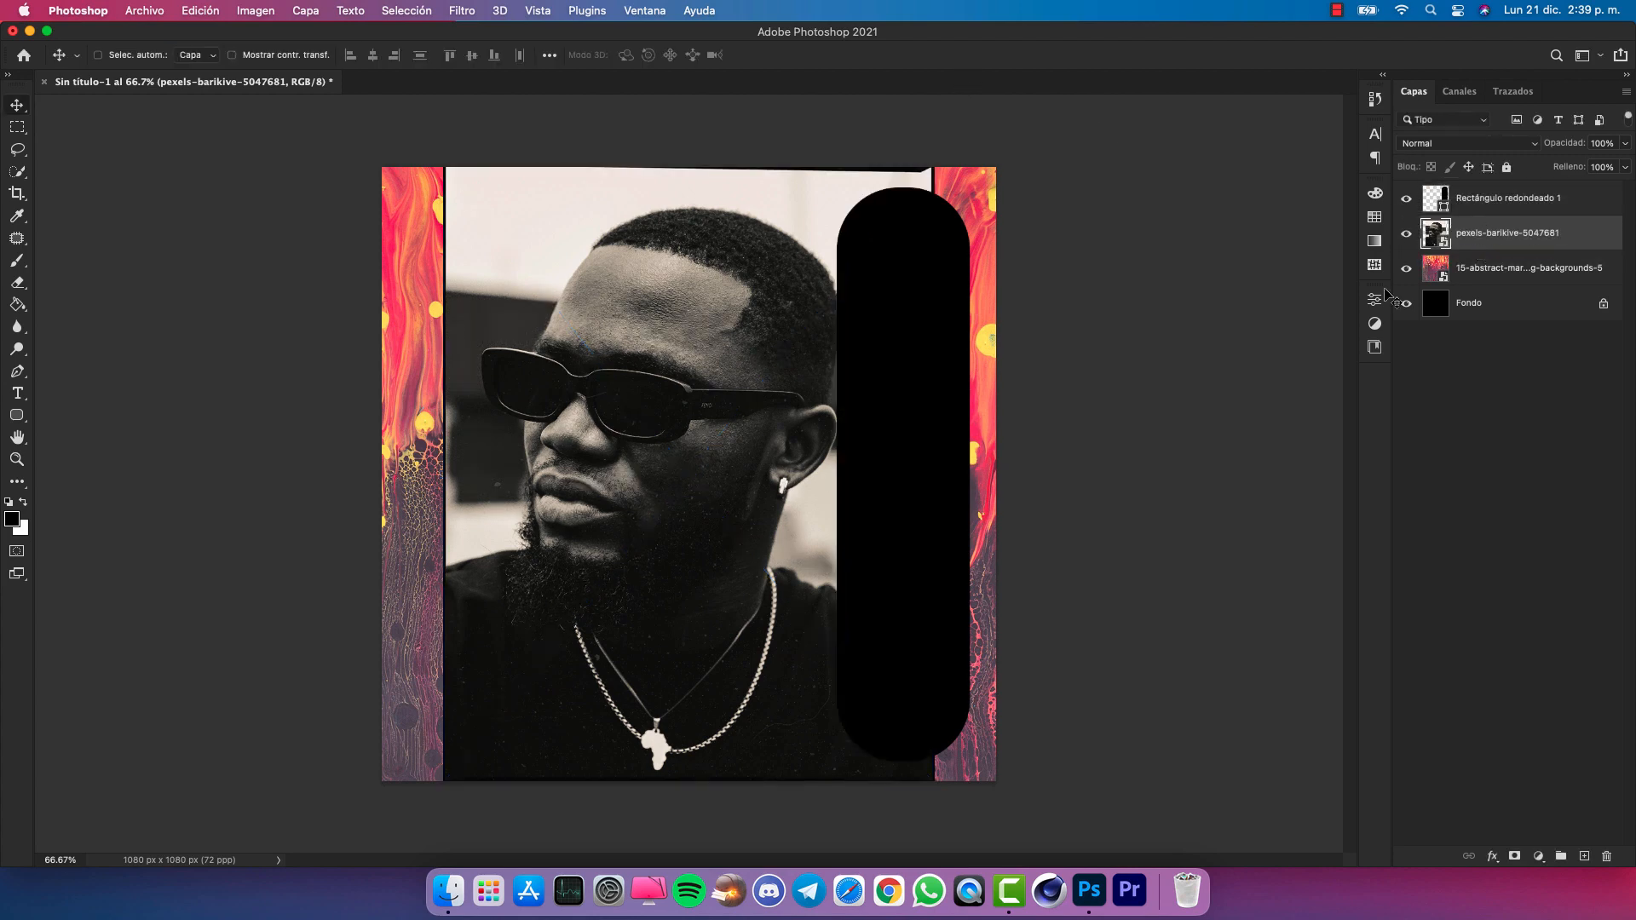
Enlarge the portrait to about 31.66%, tilt it about 0.89°, and position it over the left part of the canvas
{"action": "key", "text": "super+t"}
{"action": "left_click_drag", "start_coordinate": [826, 373], "coordinate": [765, 373]}
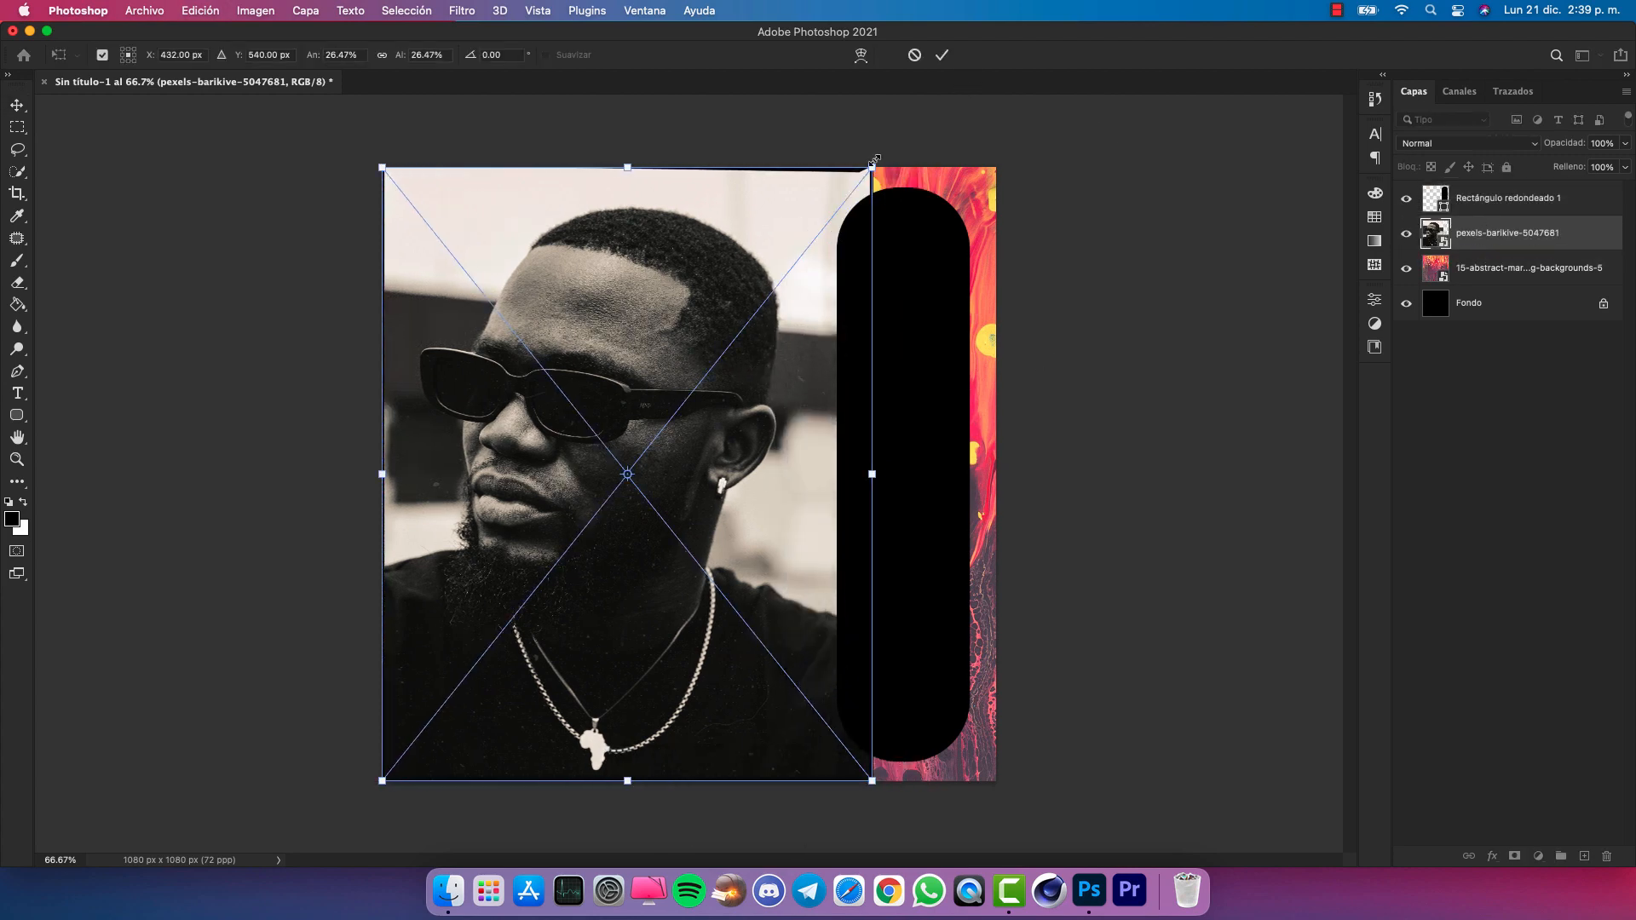
{"action": "left_click_drag", "start_coordinate": [874, 168], "coordinate": [835, 108]}
{"action": "left_click_drag", "start_coordinate": [909, 150], "coordinate": [925, 125]}
{"action": "left_click_drag", "start_coordinate": [865, 283], "coordinate": [874, 266]}
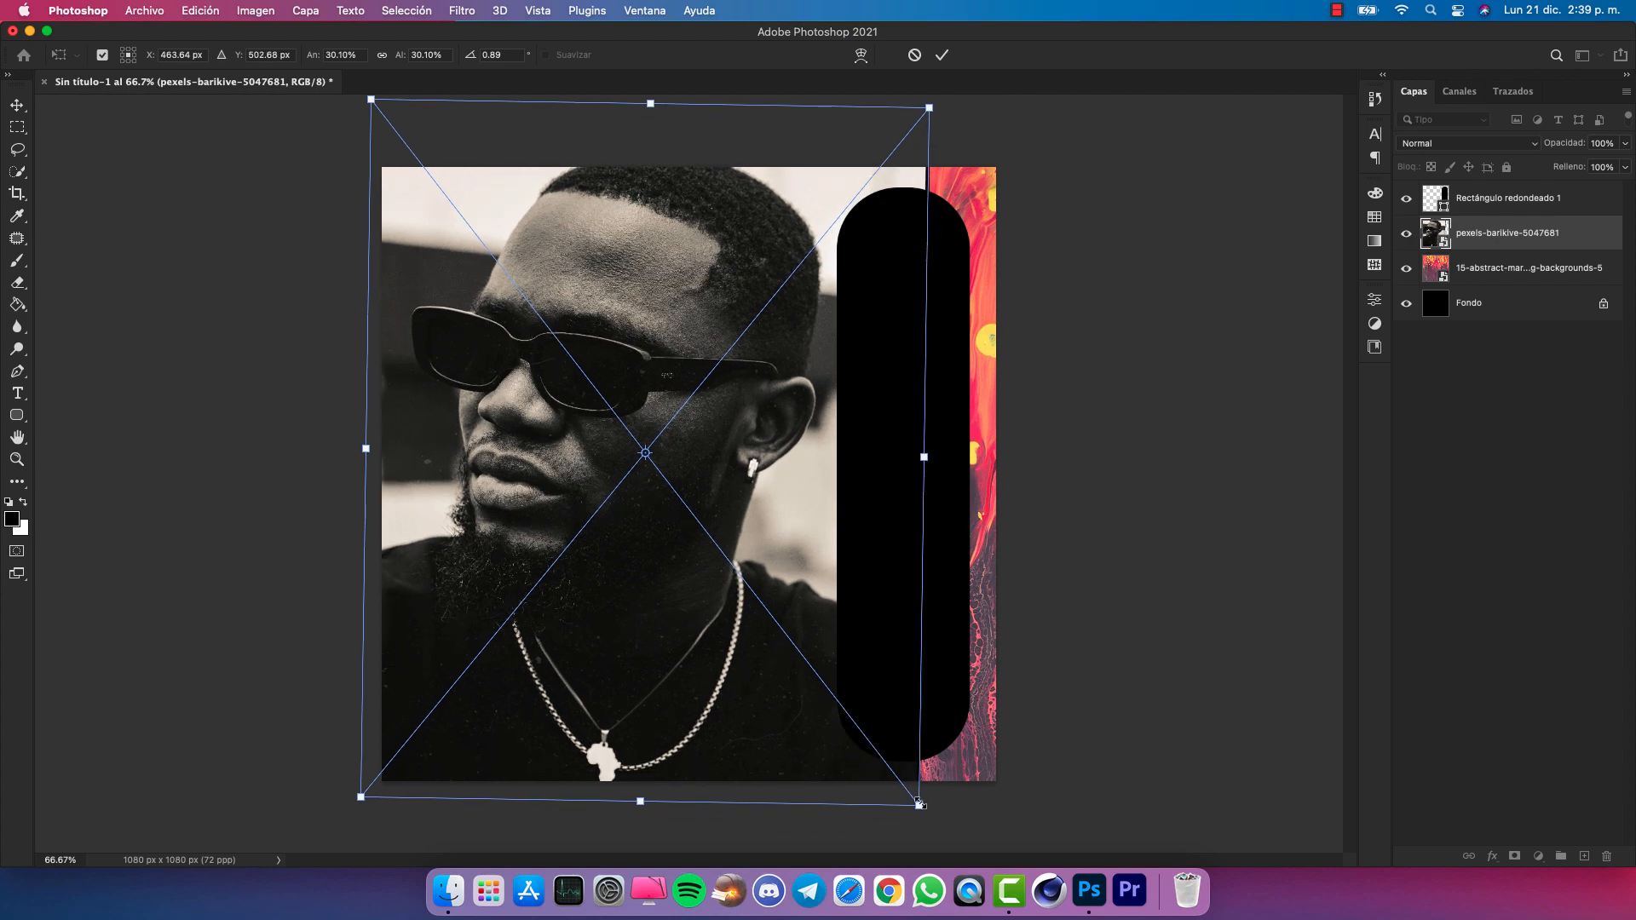
{"action": "left_click_drag", "start_coordinate": [920, 803], "coordinate": [933, 824]}
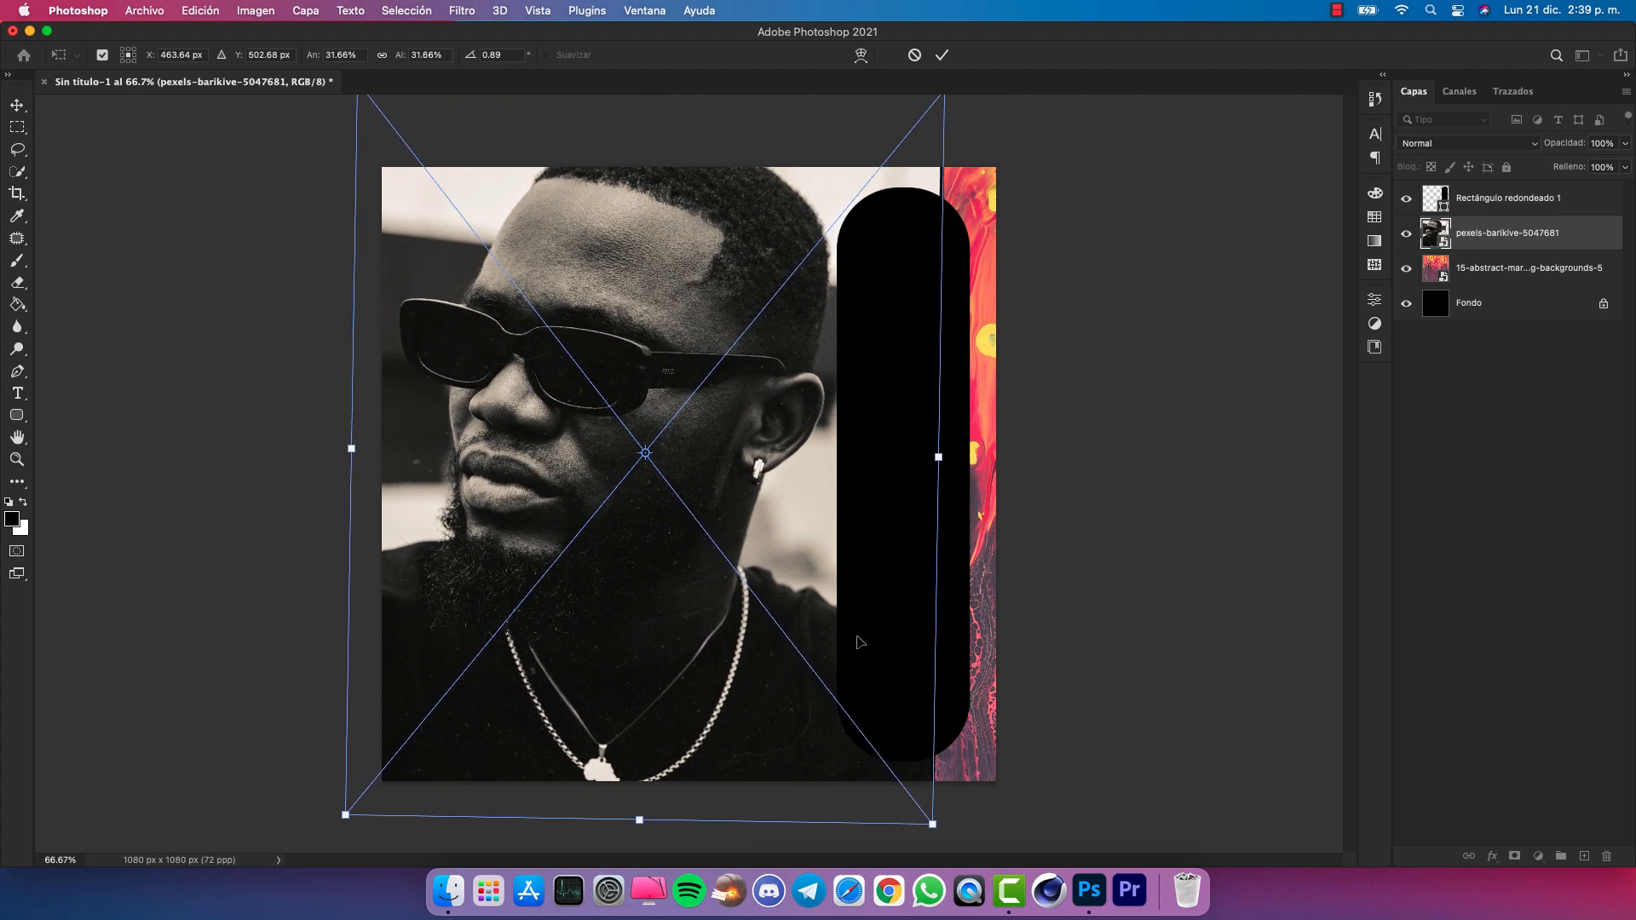
{"action": "left_click_drag", "start_coordinate": [860, 641], "coordinate": [860, 643]}
{"action": "key", "text": "Return"}
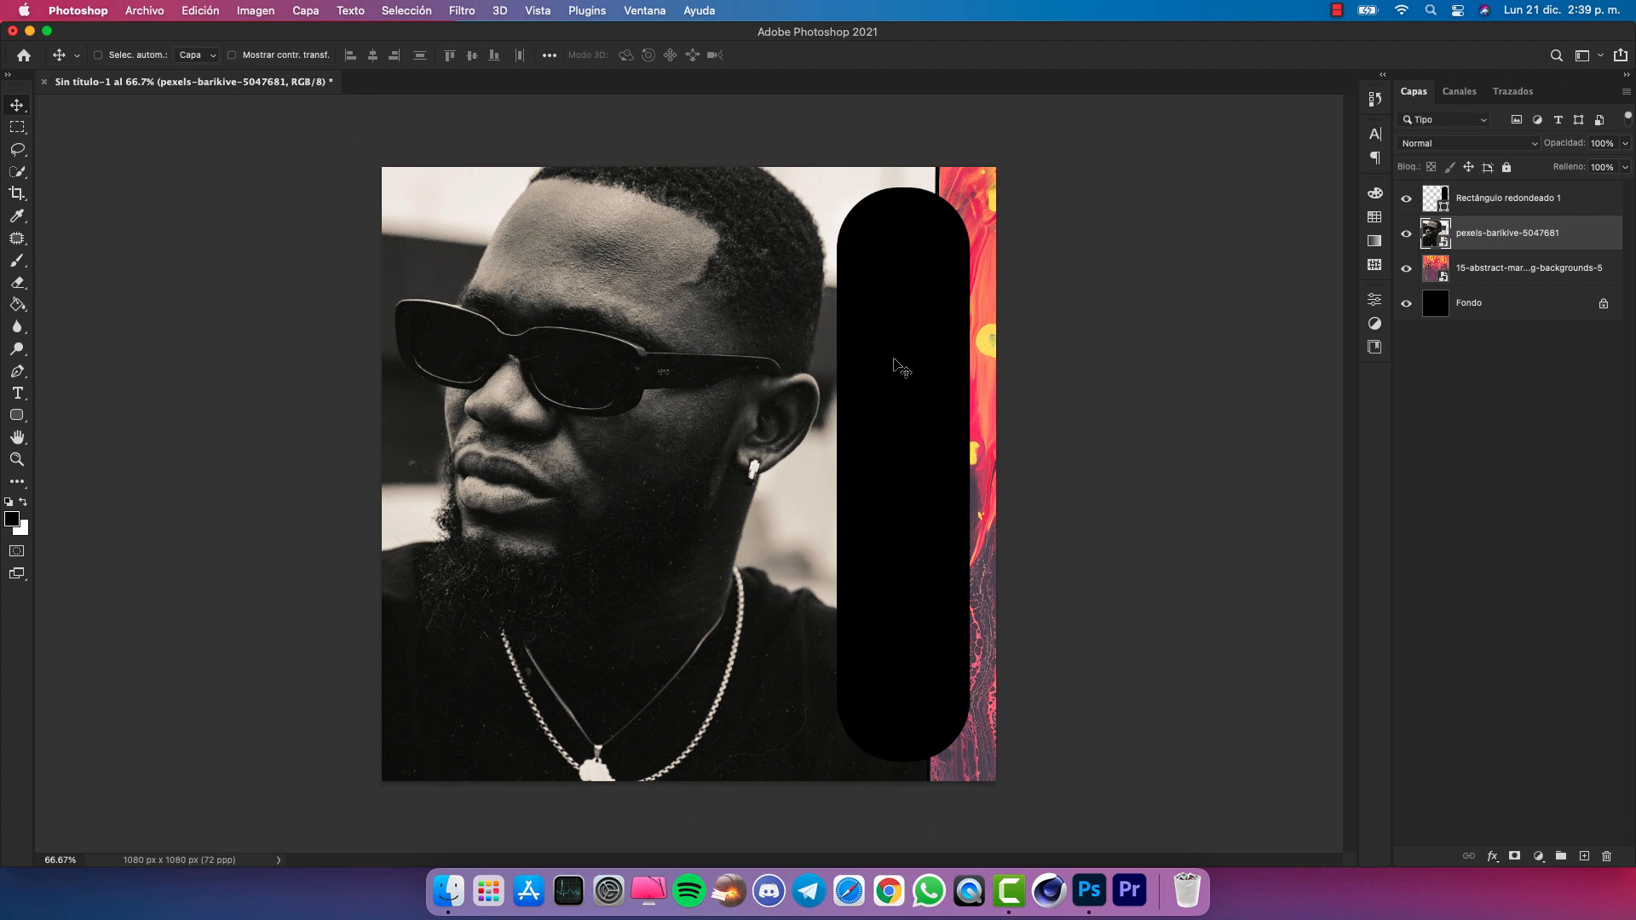
Remove the portrait's background with the Quitar fondo quick action and close the Descubrir window
{"action": "left_click", "coordinate": [1556, 55]}
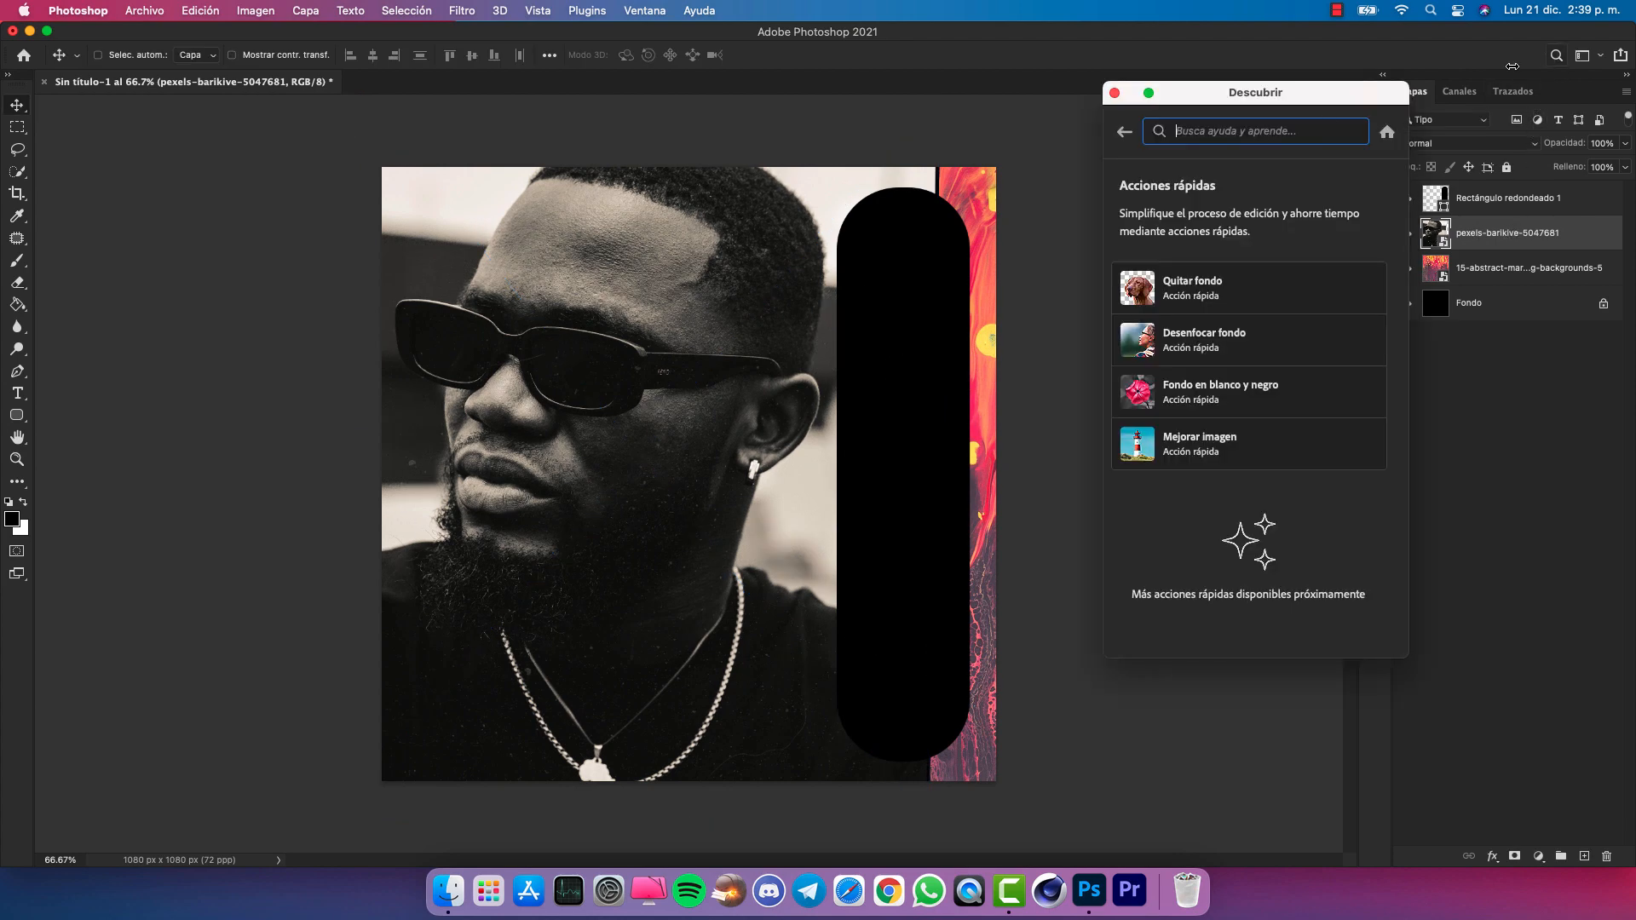
{"action": "left_click", "coordinate": [1125, 135]}
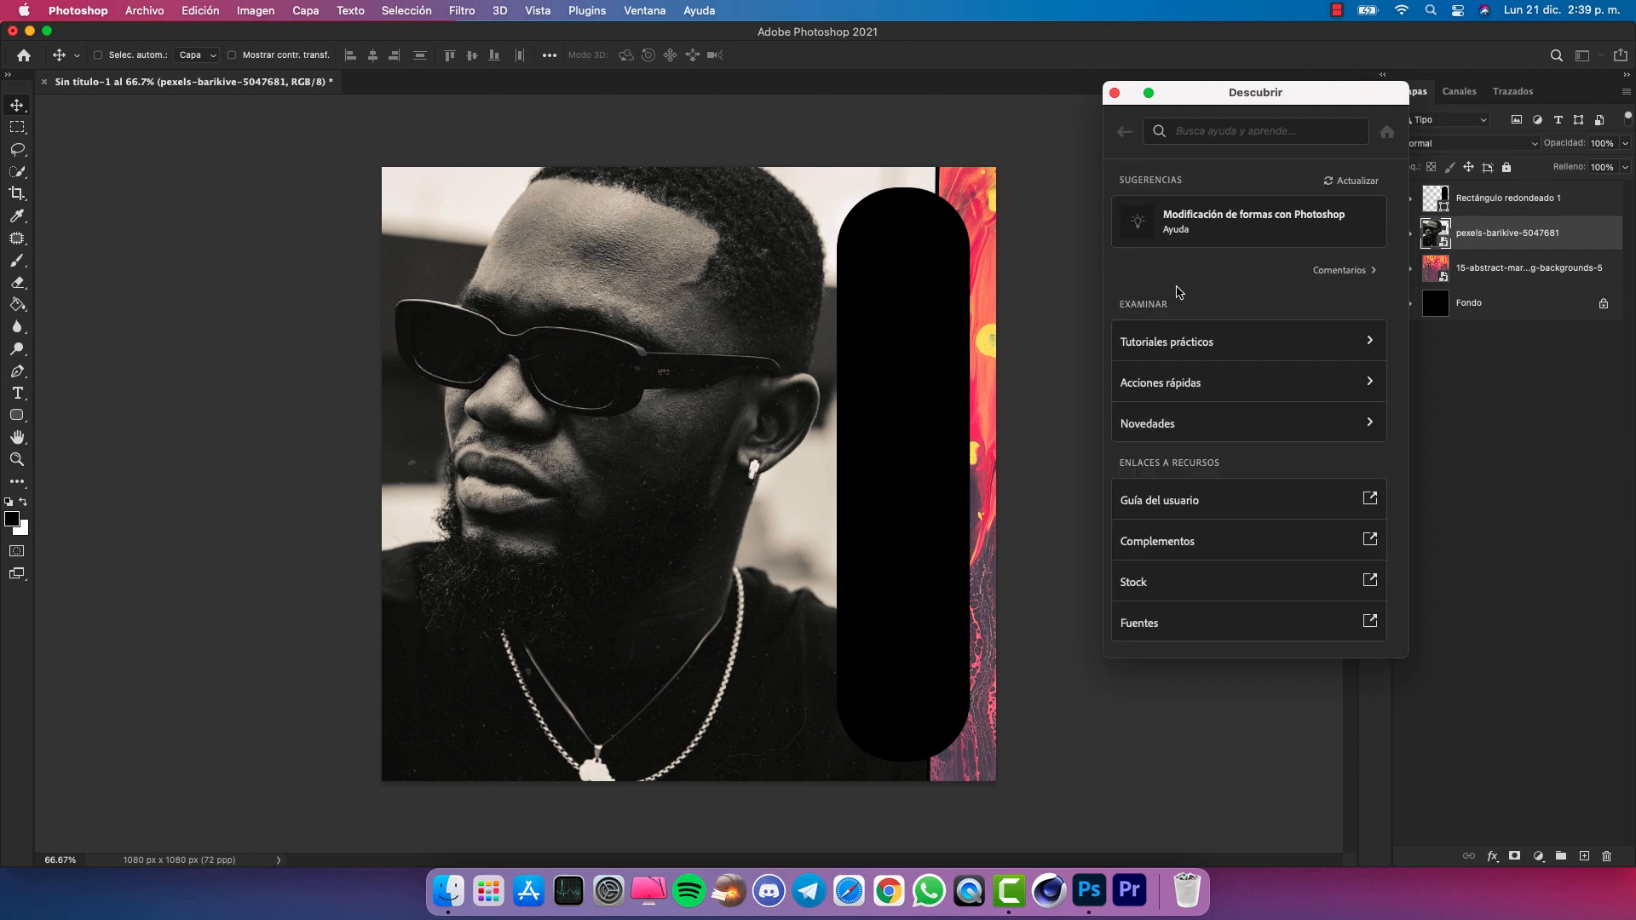
{"action": "left_click", "coordinate": [1192, 384]}
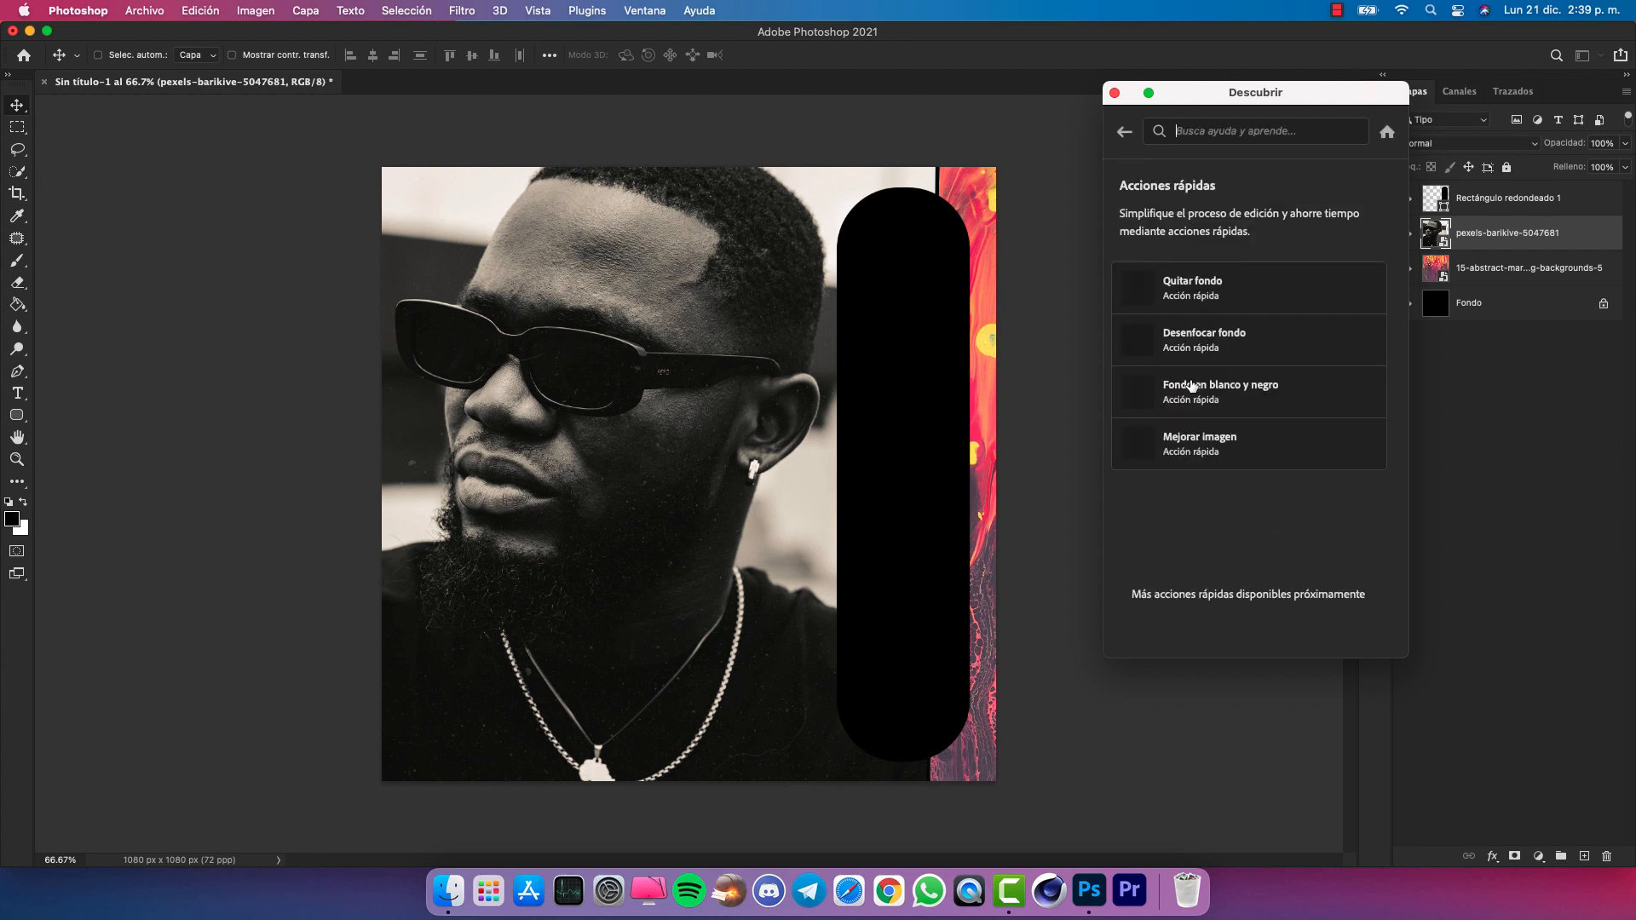
{"action": "left_click", "coordinate": [1191, 296]}
{"action": "left_click", "coordinate": [1257, 444]}
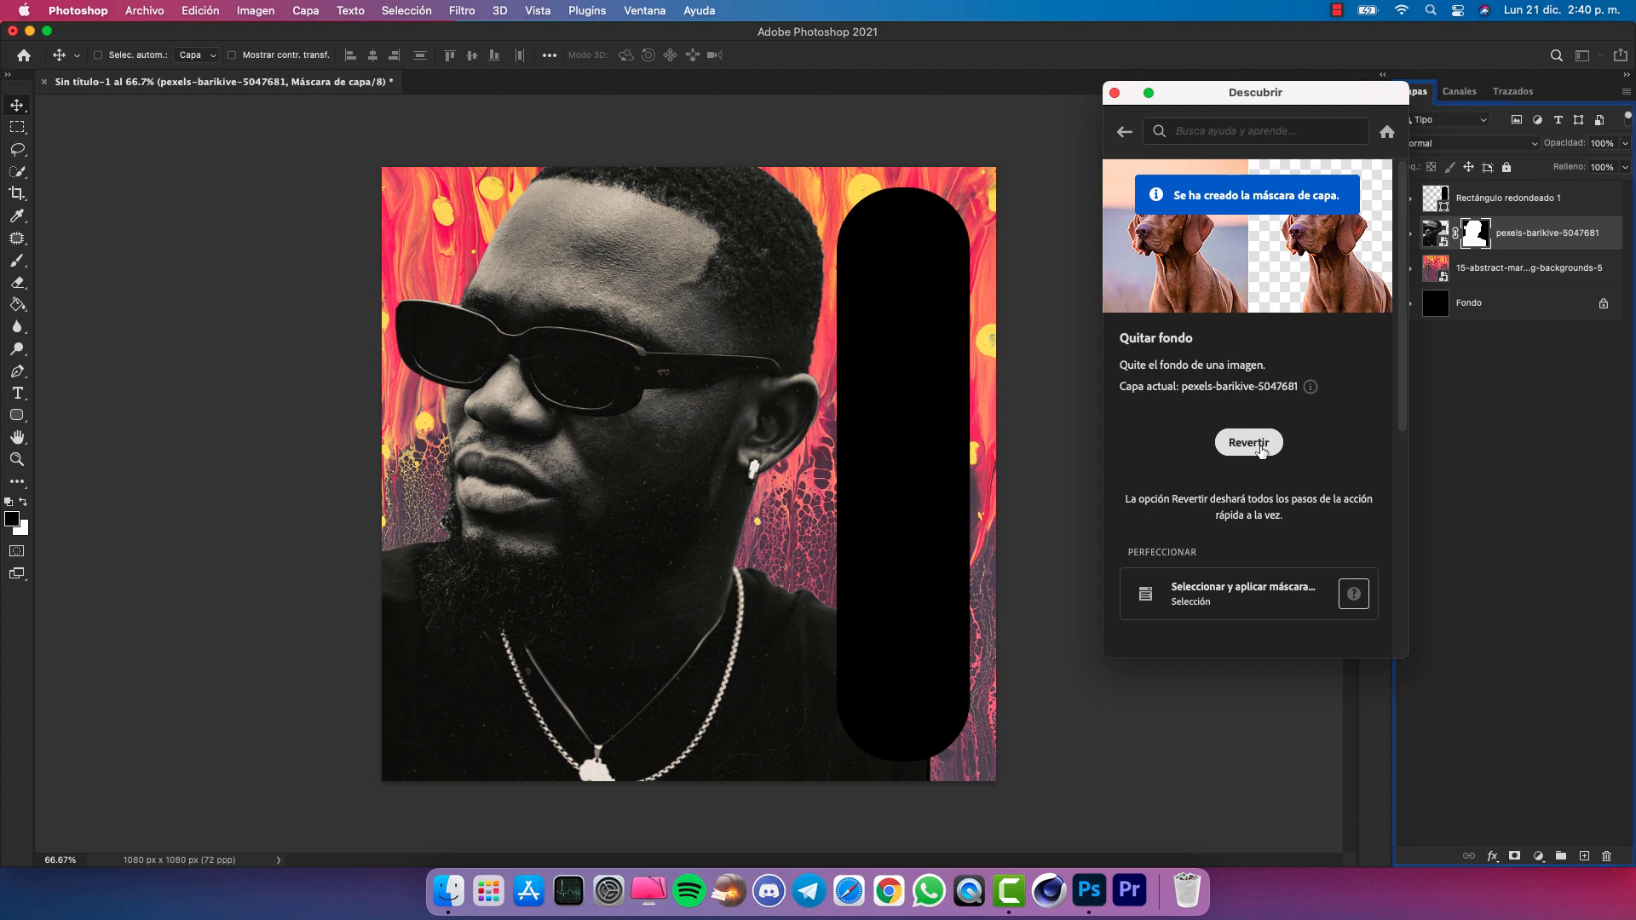
{"action": "left_click", "coordinate": [1125, 135]}
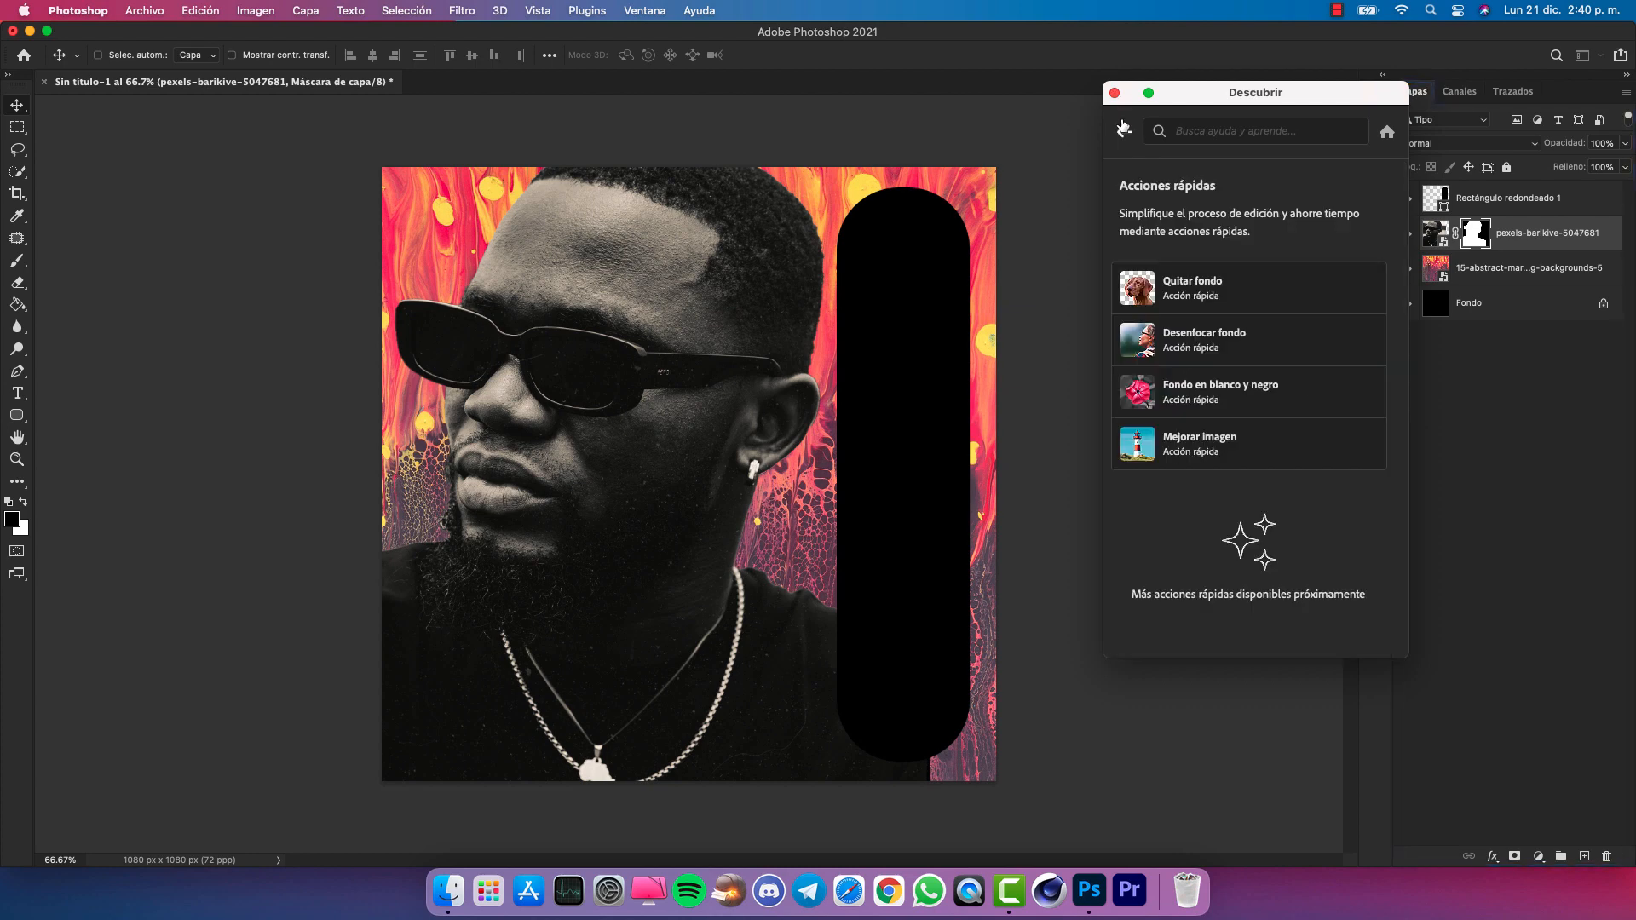
{"action": "left_click", "coordinate": [1124, 130]}
{"action": "left_click", "coordinate": [1115, 93]}
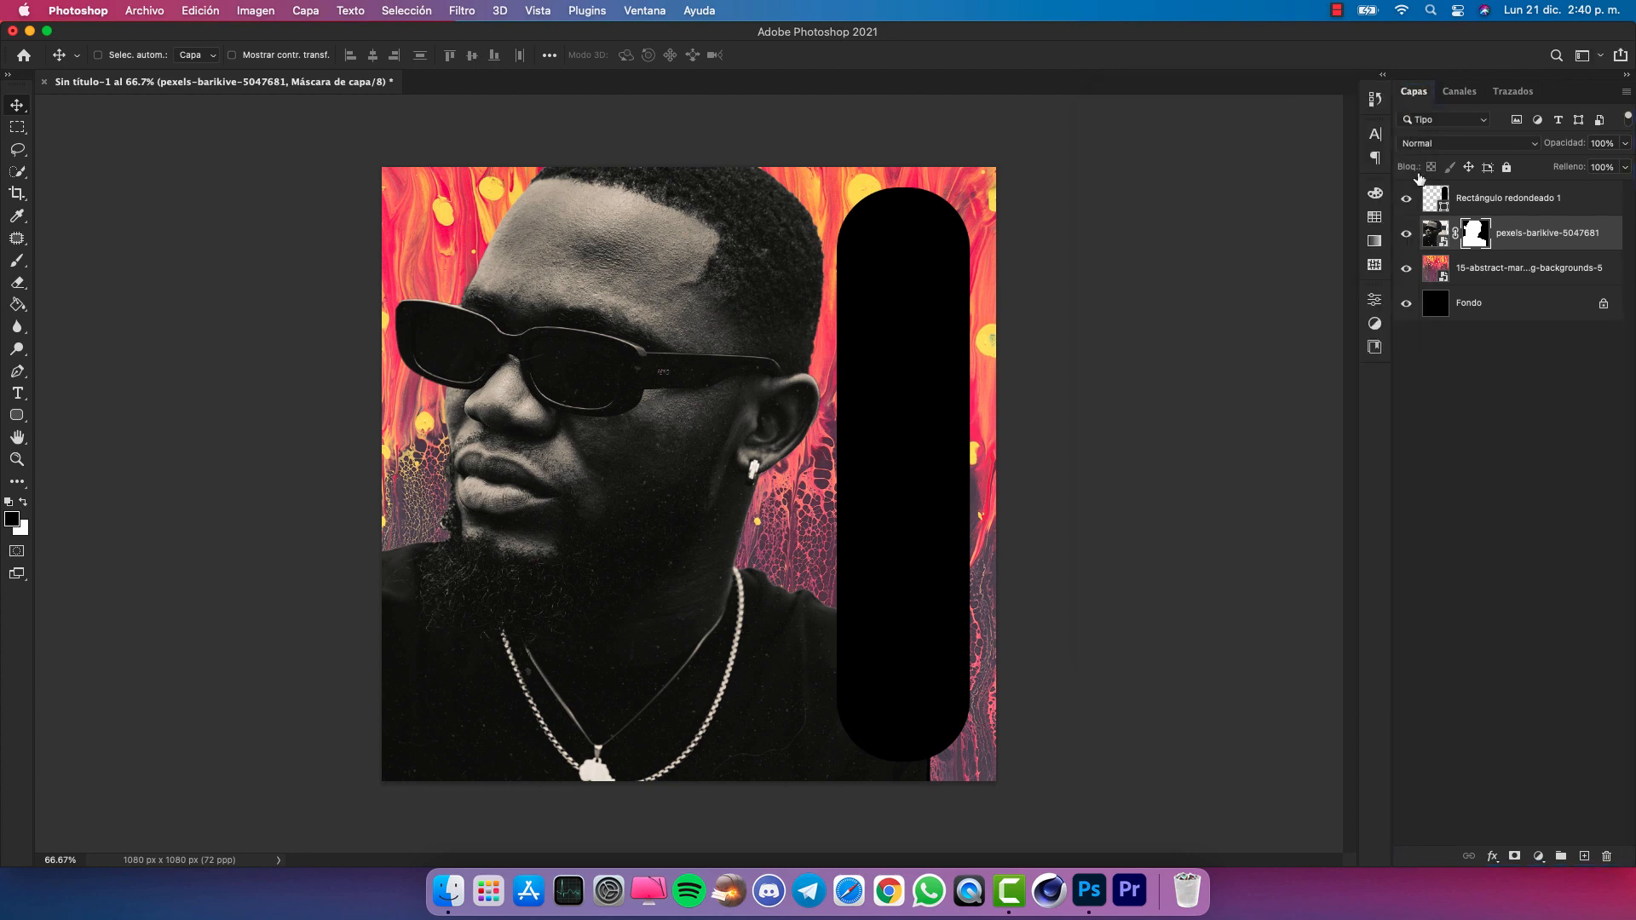
Ready the Brush tool at the portrait's chin edge, shrinking it to 5 px and setting its opacity to 50%
{"action": "key", "text": "b"}
{"action": "scroll", "coordinate": [461, 467], "scroll_direction": "up", "scroll_amount": 8}
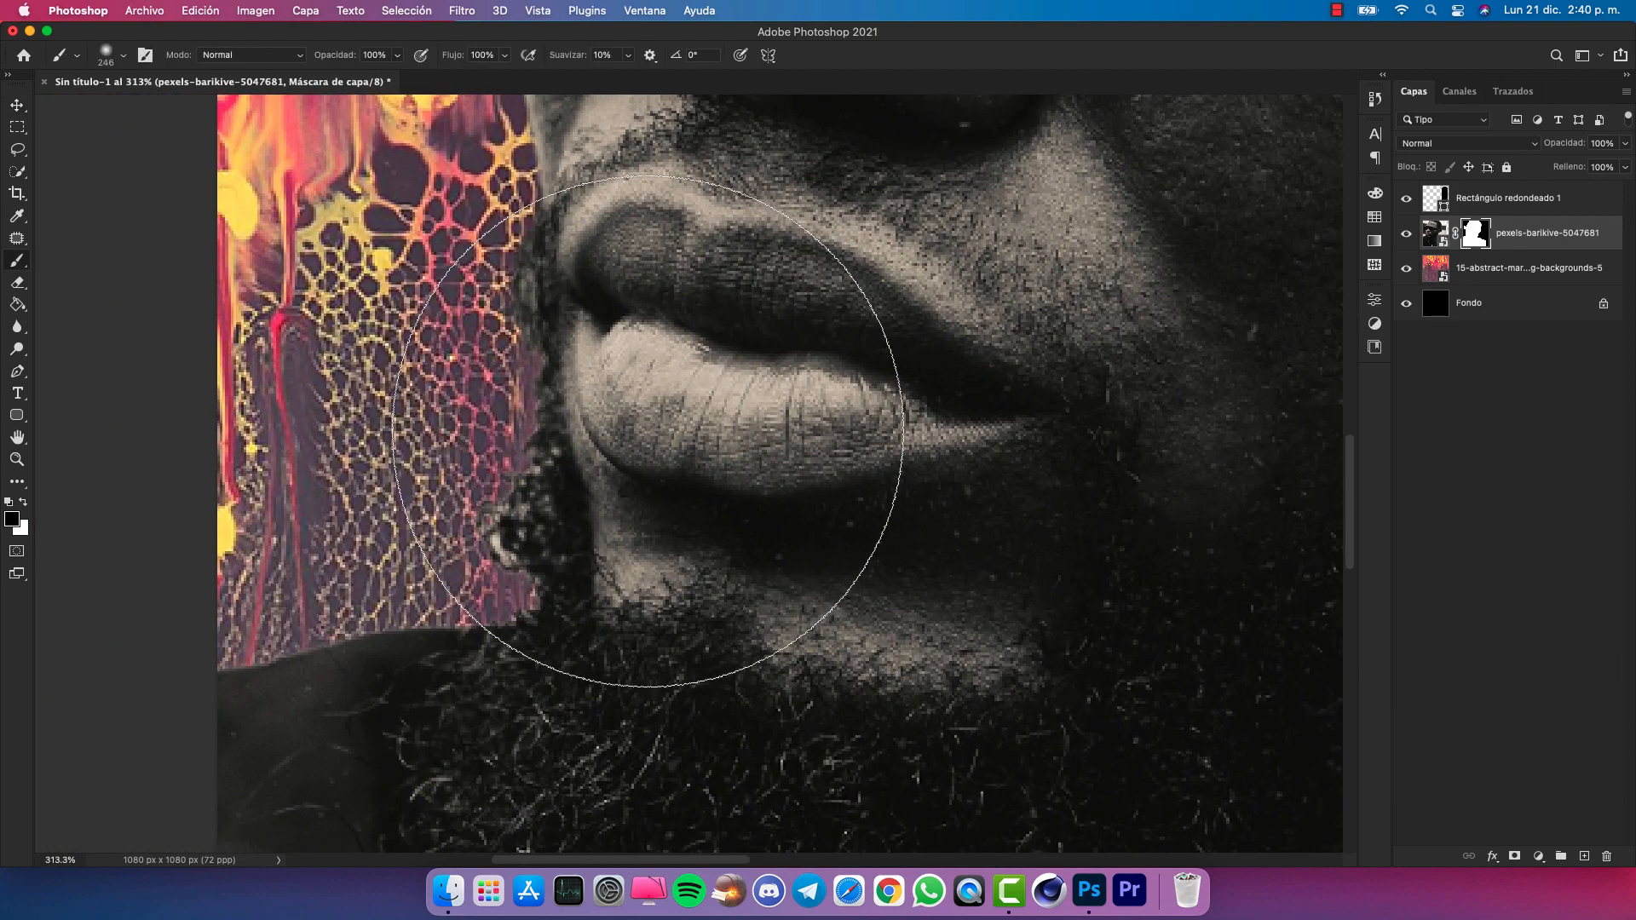
{"action": "left_click_drag", "start_coordinate": [560, 493], "coordinate": [519, 484], "text": "ctrl+alt"}
{"action": "scroll", "coordinate": [519, 484], "scroll_direction": "up", "scroll_amount": 2}
{"action": "left_click_drag", "start_coordinate": [532, 547], "coordinate": [497, 559], "text": "ctrl+alt"}
{"action": "scroll", "coordinate": [504, 559], "scroll_direction": "up", "scroll_amount": 2}
{"action": "scroll", "coordinate": [499, 563], "scroll_direction": "up", "scroll_amount": 1}
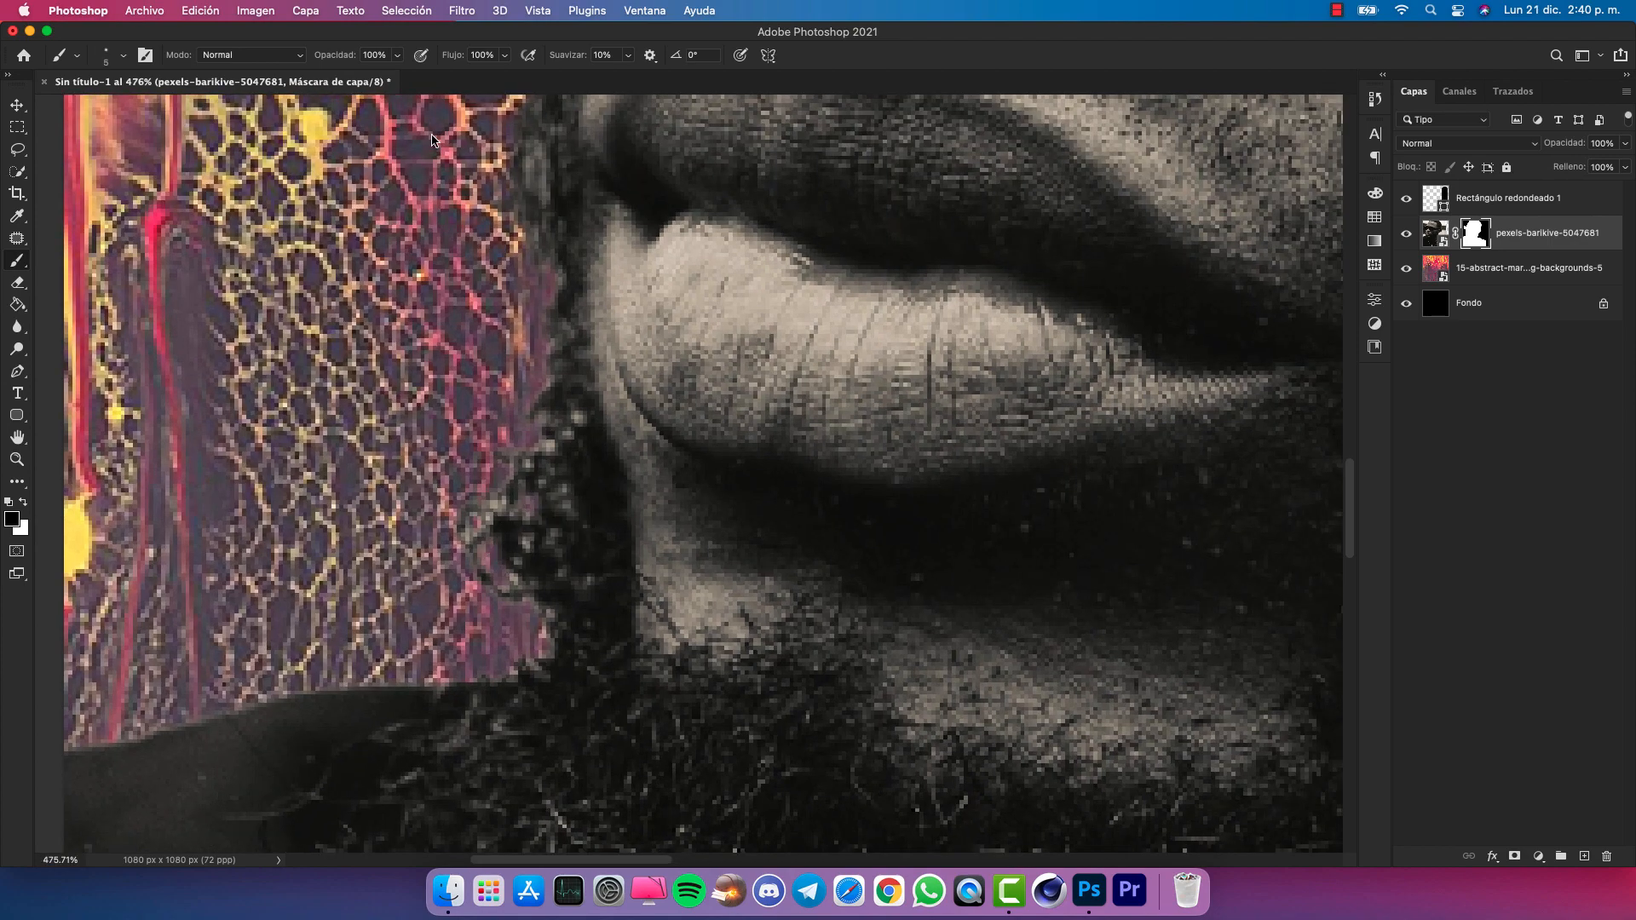
{"action": "key", "text": "Return"}
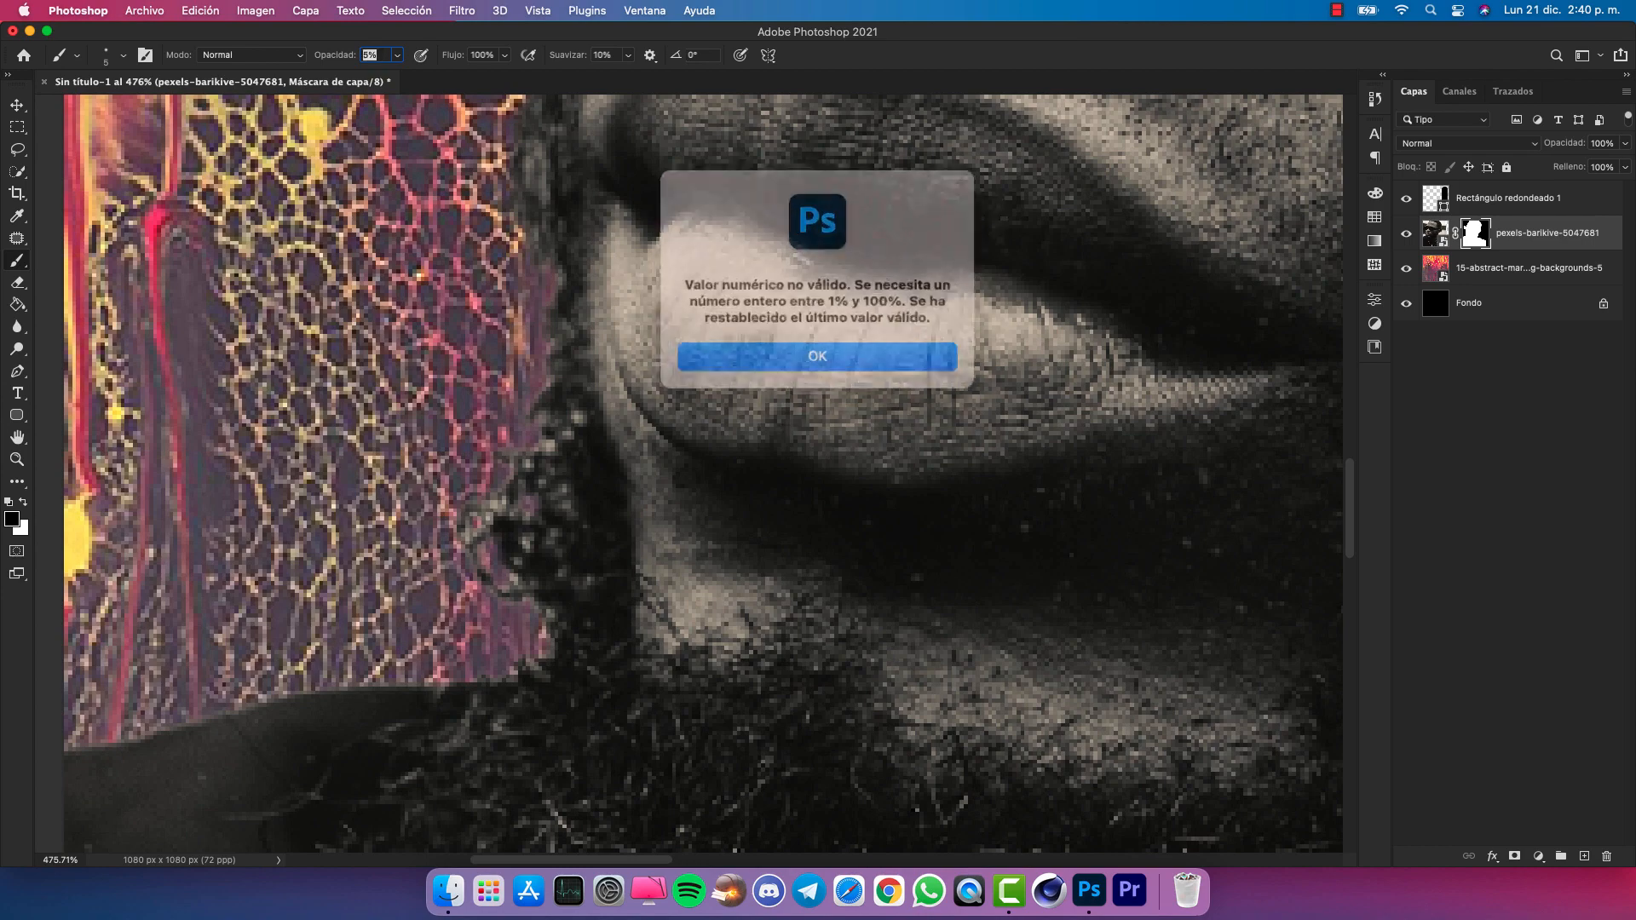
{"action": "left_click", "coordinate": [837, 344]}
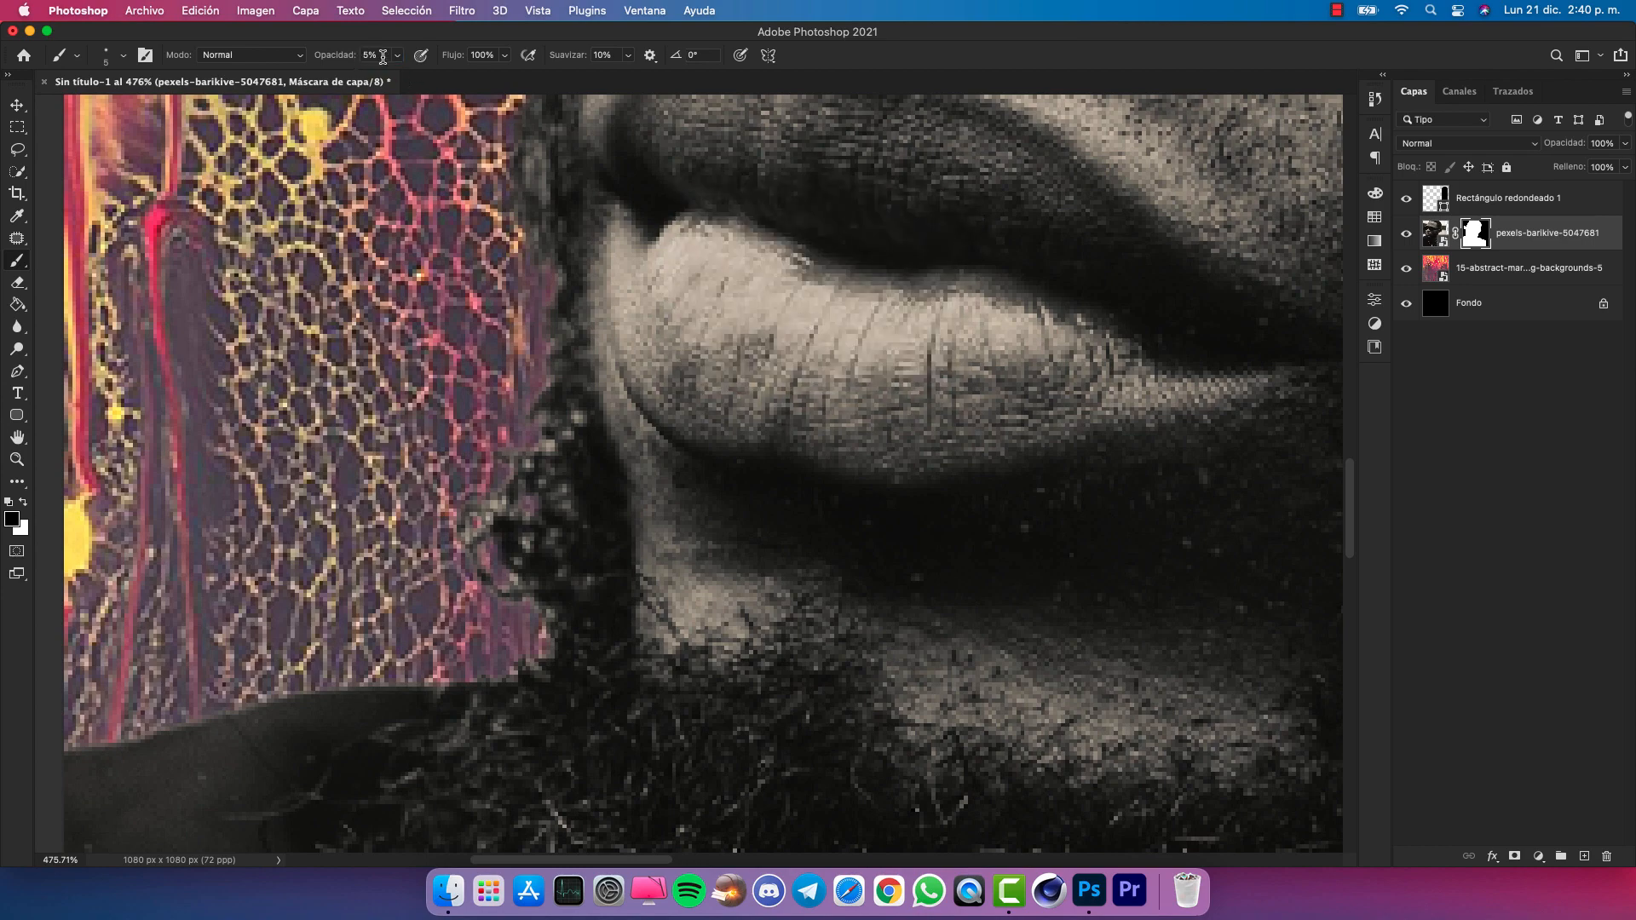
{"action": "key", "text": "Return"}
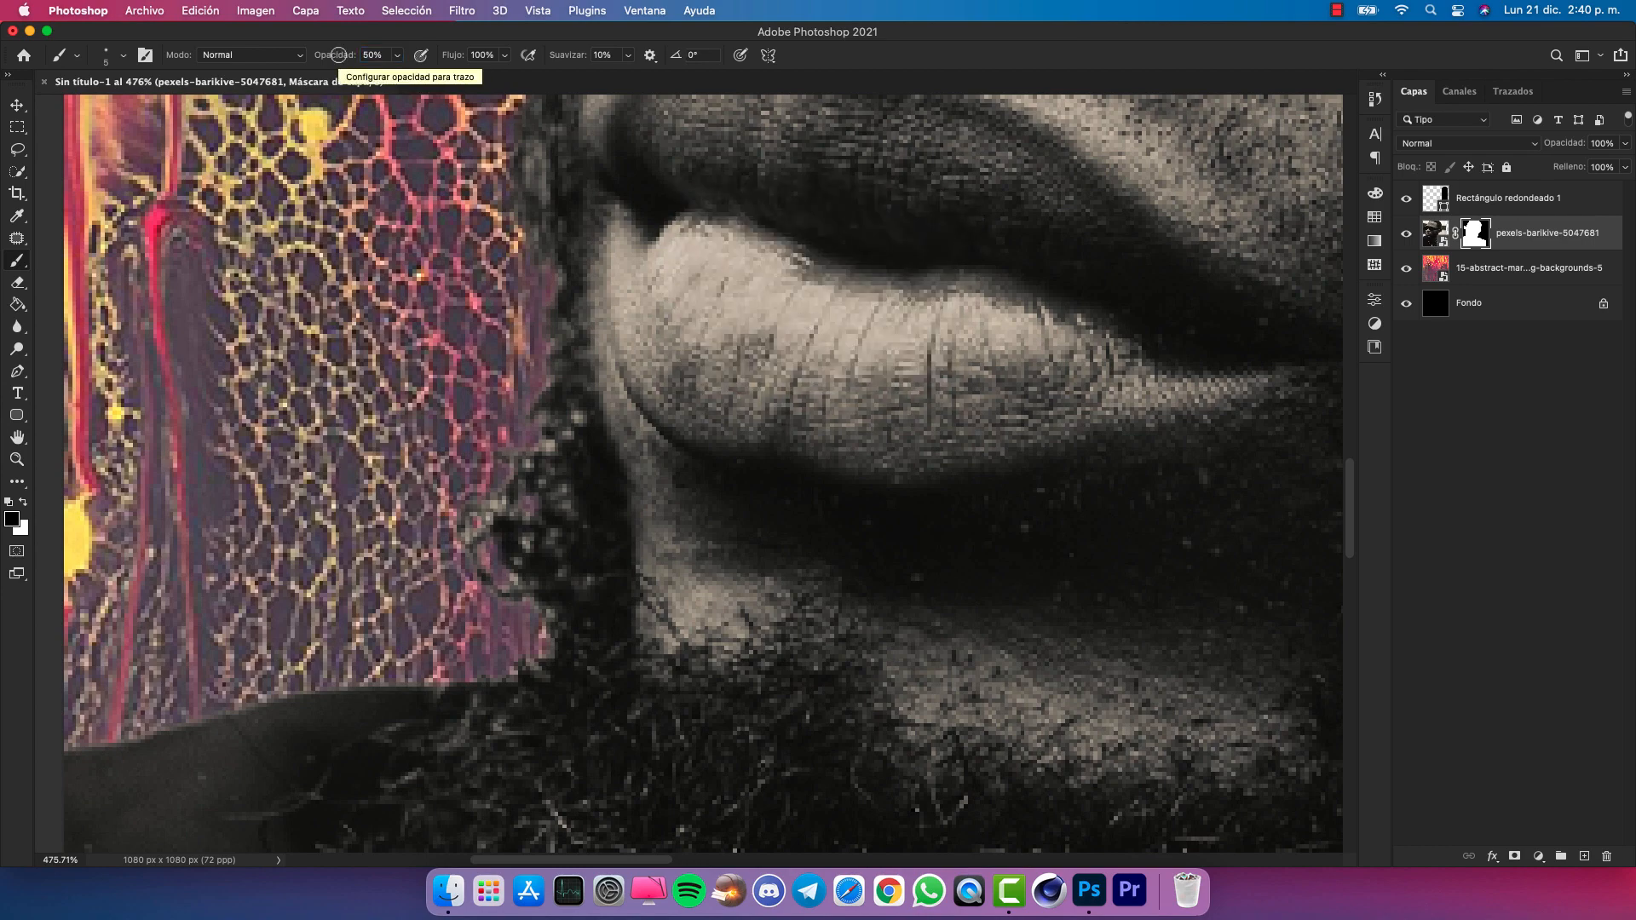
Paint black on the portrait's layer mask with a 14 px brush to hide the stray beard fringe beside the chin
{"action": "mouse_move", "coordinate": [578, 390]}
{"action": "left_mouse_down", "text": "ctrl+alt"}
{"action": "mouse_move", "coordinate": [551, 574]}
{"action": "mouse_move", "coordinate": [482, 516]}
{"action": "mouse_move", "coordinate": [540, 652]}
{"action": "left_mouse_up", "text": "ctrl+alt"}
{"action": "left_click_drag", "start_coordinate": [570, 441], "coordinate": [588, 573]}
{"action": "scroll", "coordinate": [622, 335], "scroll_direction": "down", "scroll_amount": 10}
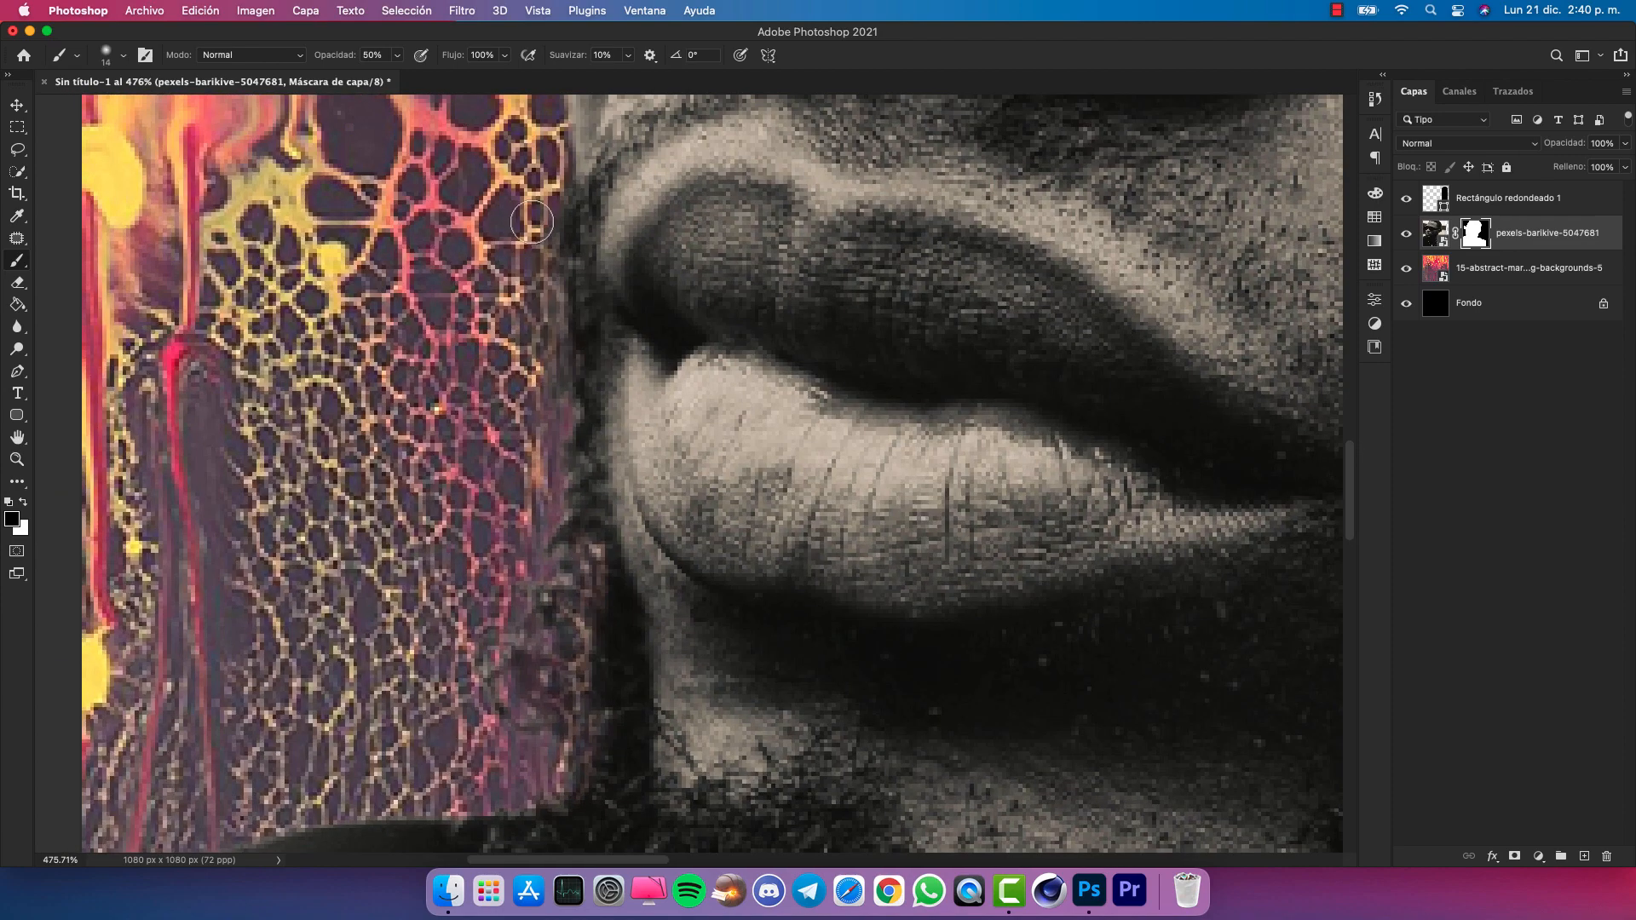
{"action": "scroll", "coordinate": [622, 335], "scroll_direction": "up", "scroll_amount": 8}
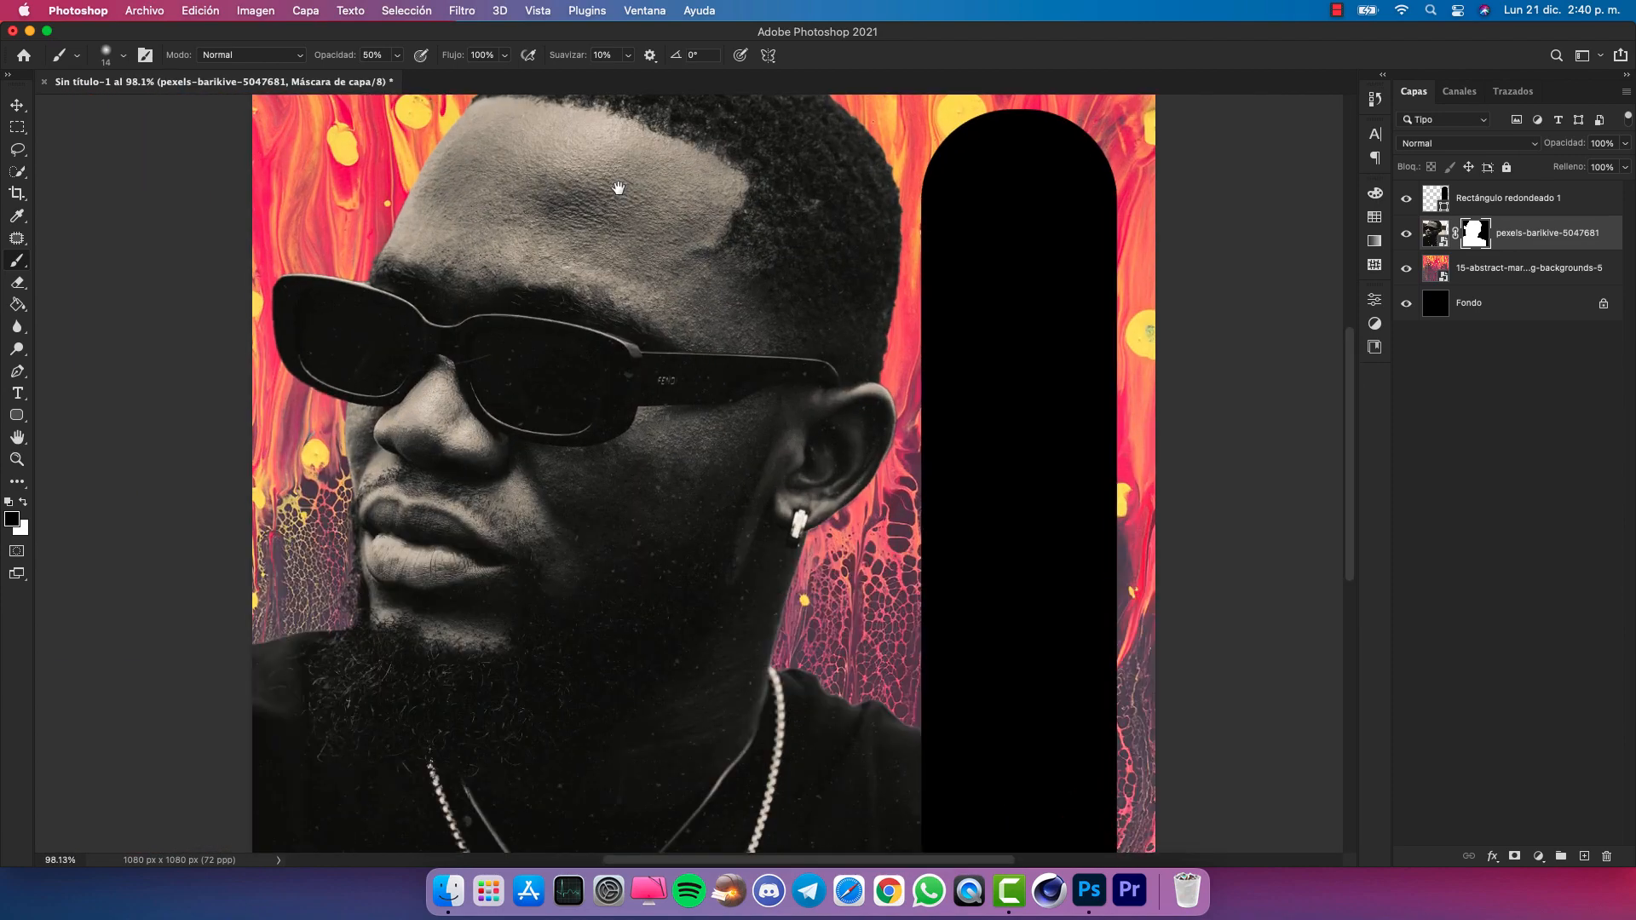
{"action": "scroll", "coordinate": [543, 486], "scroll_direction": "down", "scroll_amount": 9}
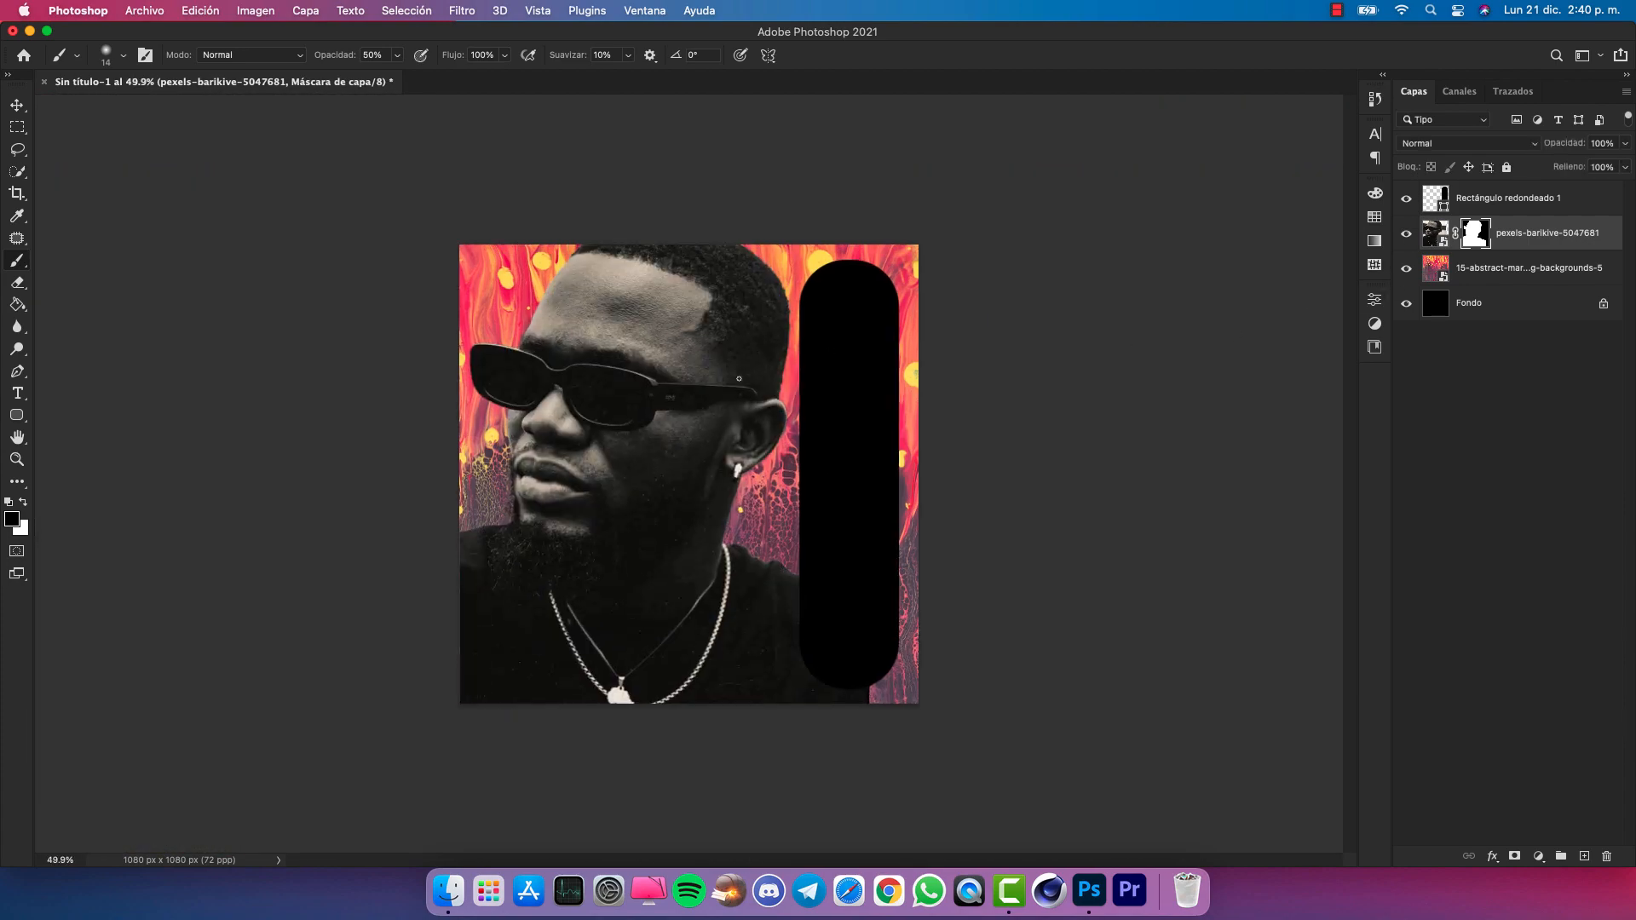
Paint white on the layer mask with a 5 px brush to restore the ear's lower outer edge, undoing the grey stroke
{"action": "scroll", "coordinate": [802, 430], "scroll_direction": "up", "scroll_amount": 9}
{"action": "scroll", "coordinate": [799, 520], "scroll_direction": "down", "scroll_amount": 4}
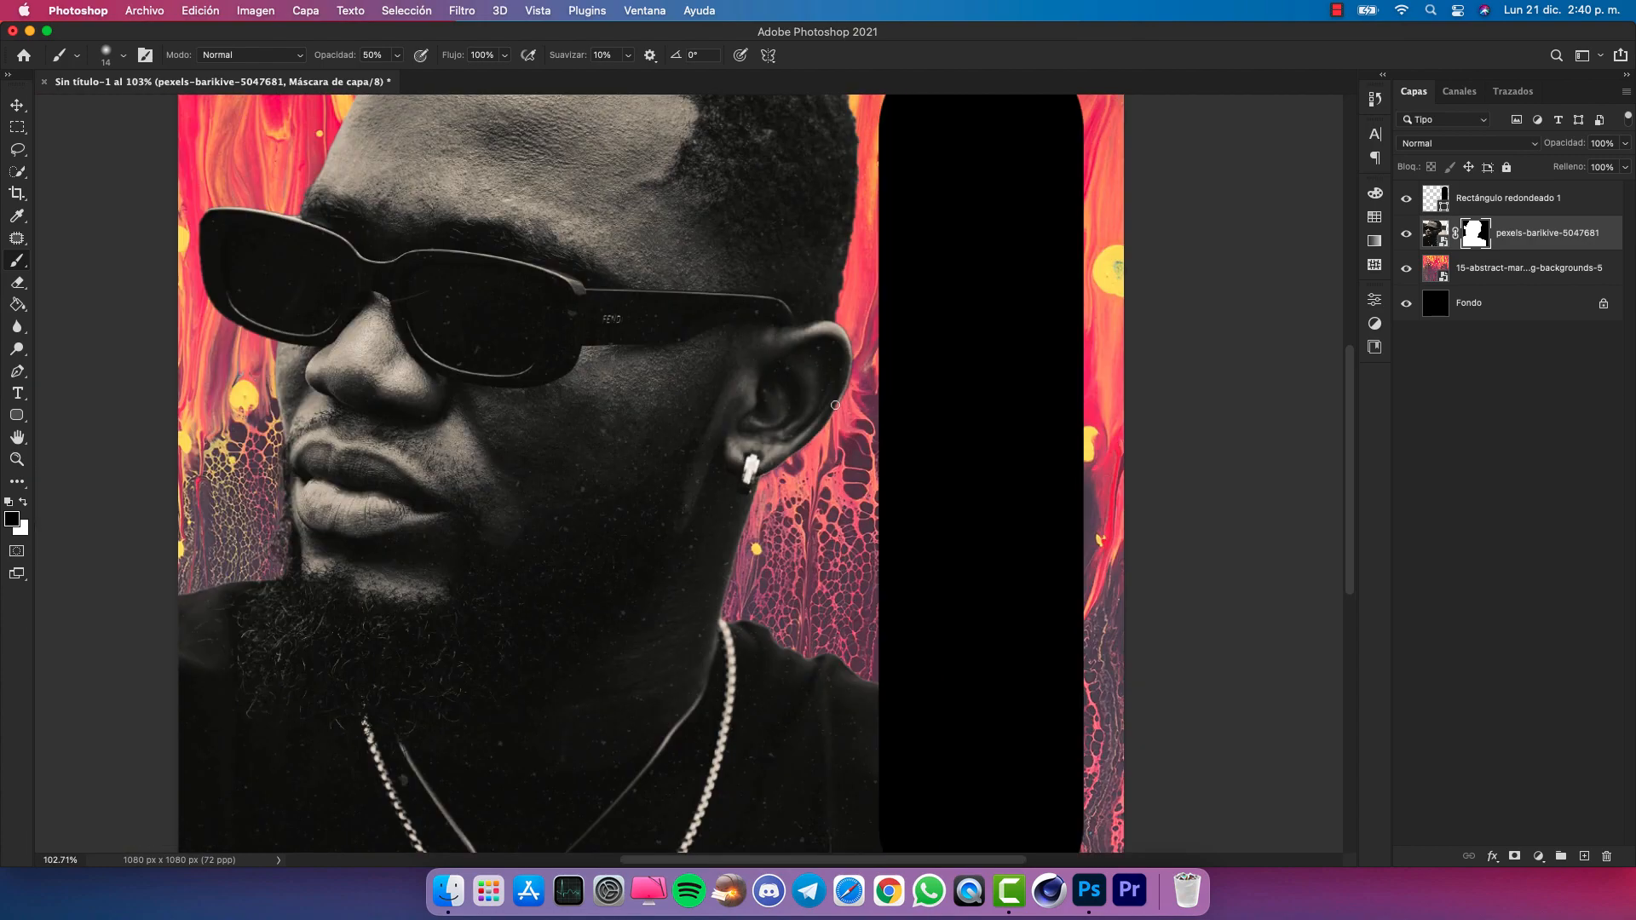
{"action": "key", "text": "x"}
{"action": "scroll", "coordinate": [759, 444], "scroll_direction": "up", "scroll_amount": 9}
{"action": "key", "text": "bracketleft"}
{"action": "key", "text": "bracketleft"}
{"action": "scroll", "coordinate": [764, 430], "scroll_direction": "up", "scroll_amount": 1}
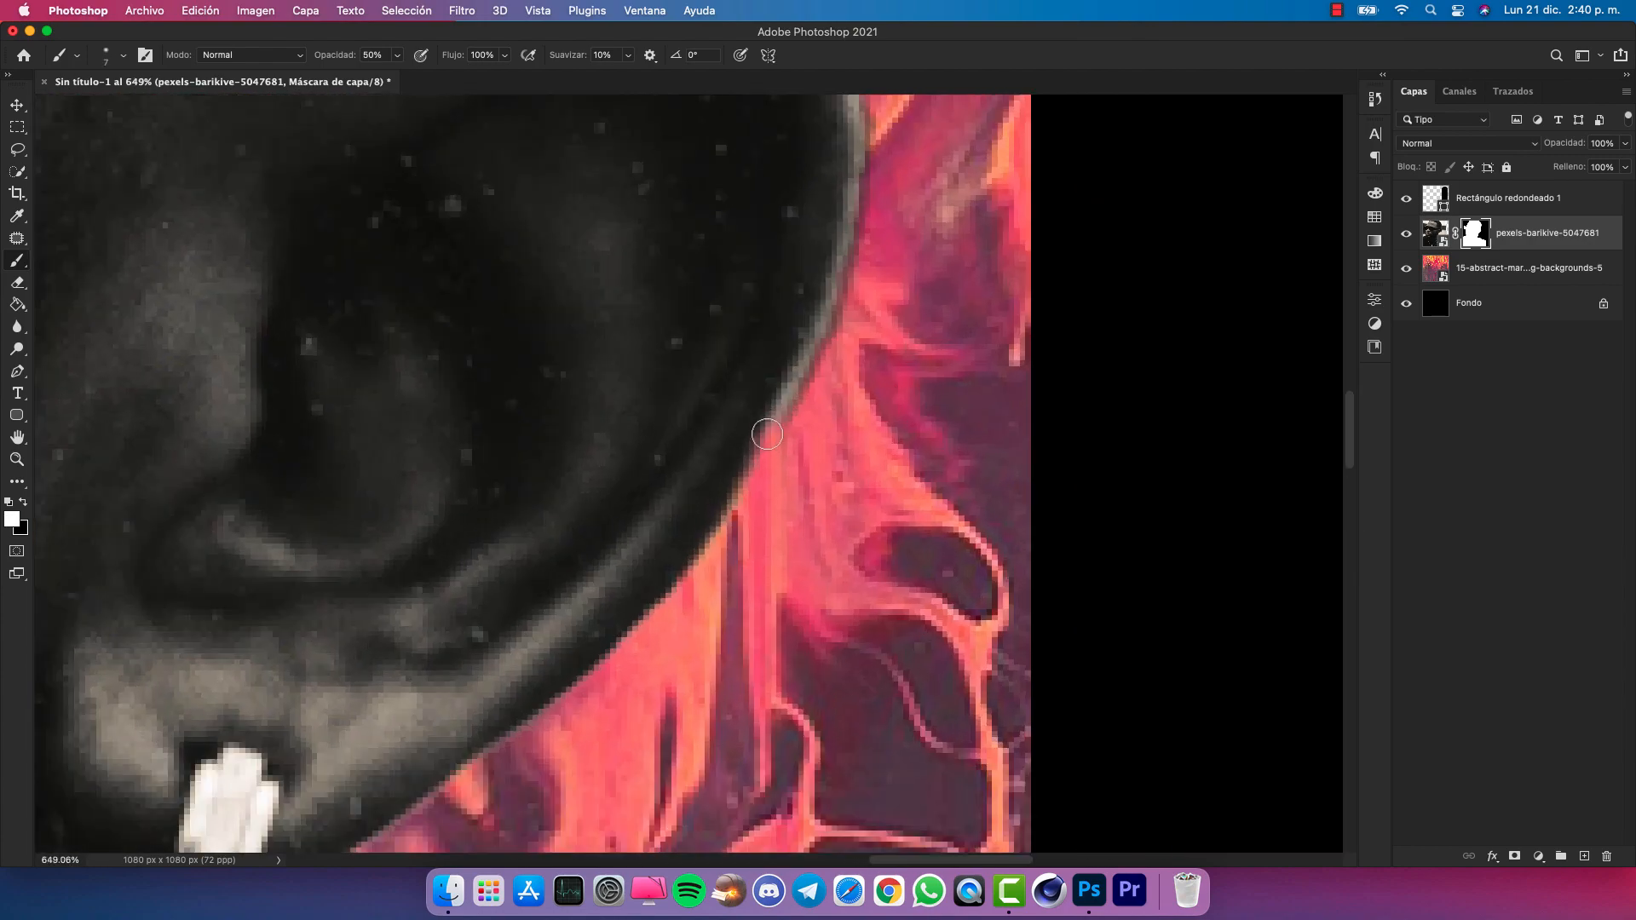
{"action": "key", "text": "bracketleft"}
{"action": "key", "text": "bracketleft"}
{"action": "key", "text": "super+z"}
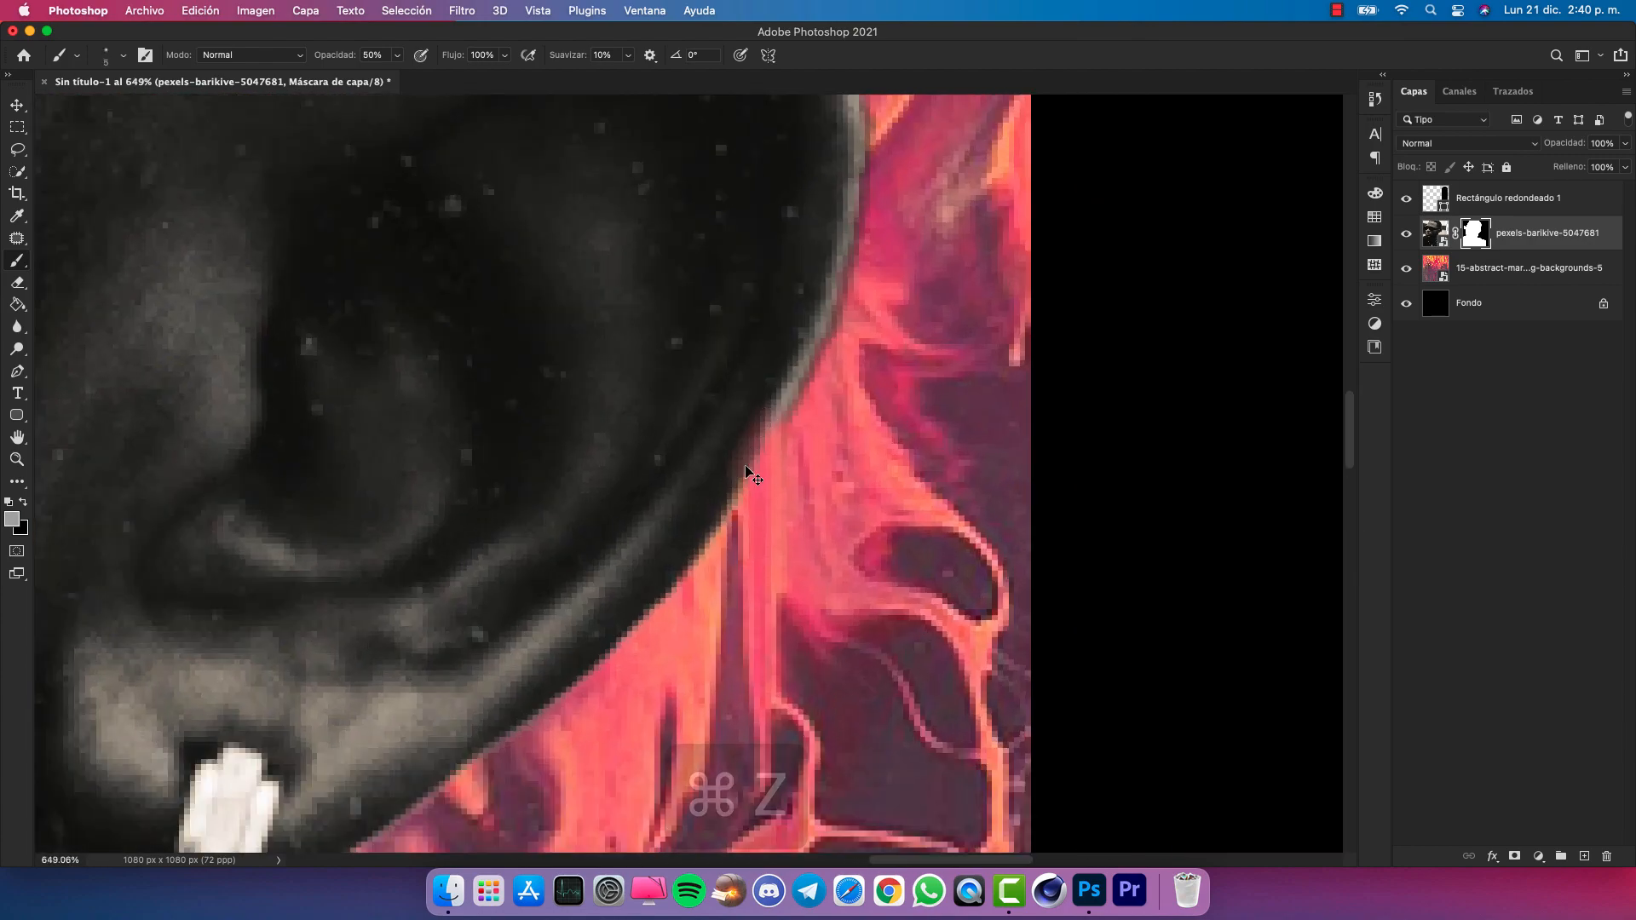
{"action": "left_click", "coordinate": [9, 502]}
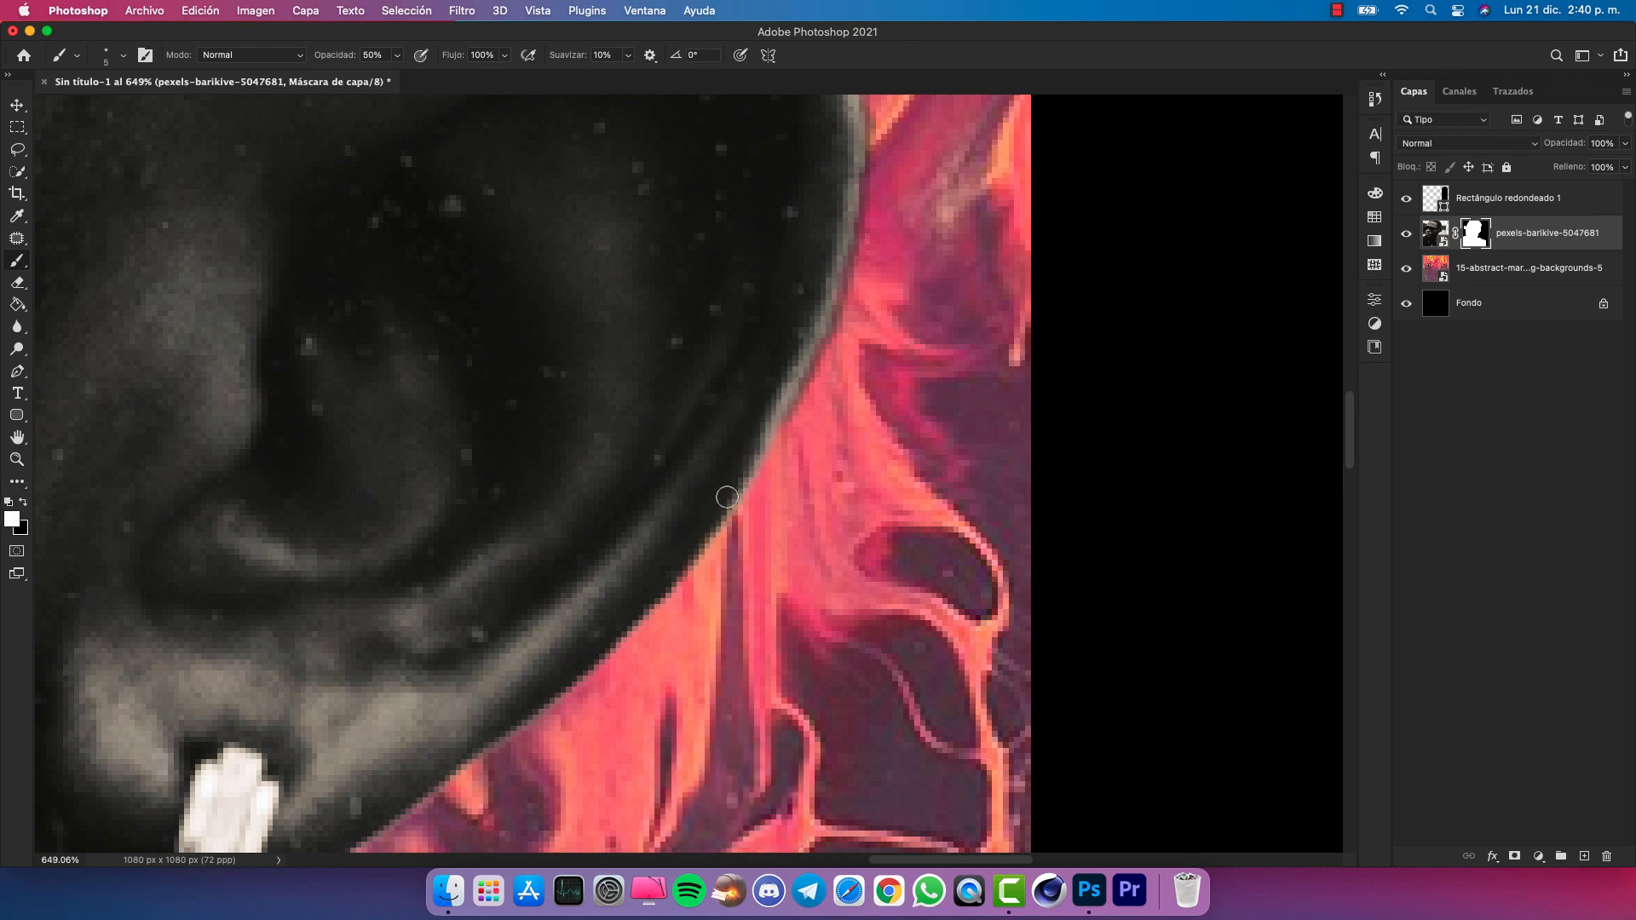
Rasterize the portrait layer pexels-barikive-5047681
{"action": "scroll", "coordinate": [727, 497], "scroll_direction": "down", "scroll_amount": 10}
{"action": "key", "text": "super+minus"}
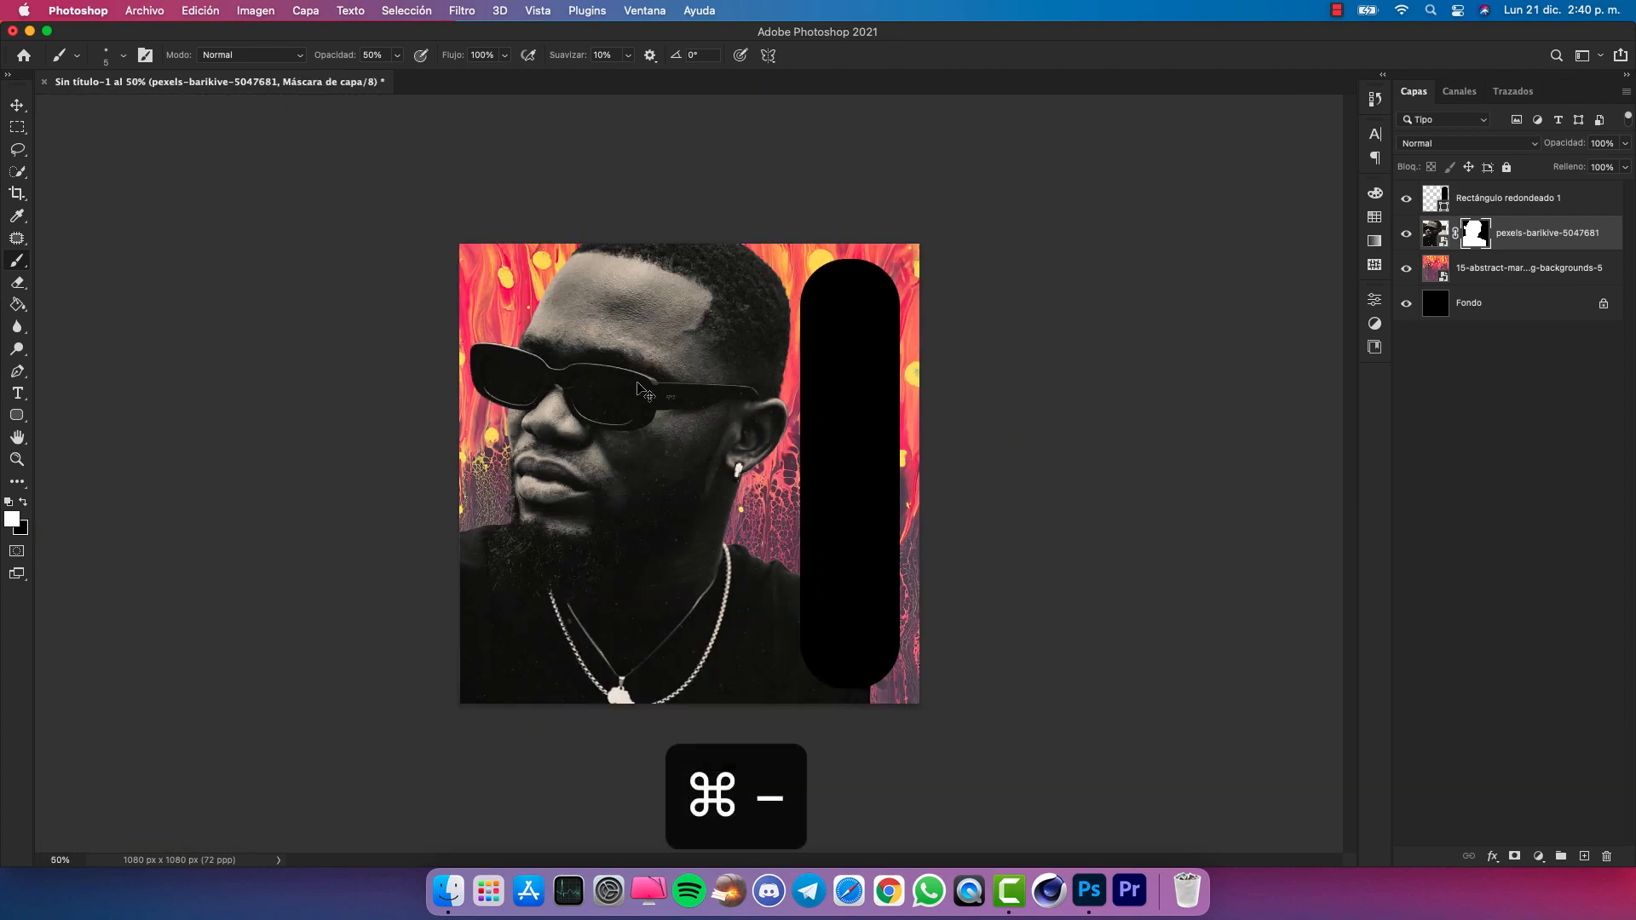
{"action": "key", "text": "super+plus"}
{"action": "key", "text": "super+plus"}
{"action": "scroll", "coordinate": [900, 591], "scroll_direction": "up", "scroll_amount": 5}
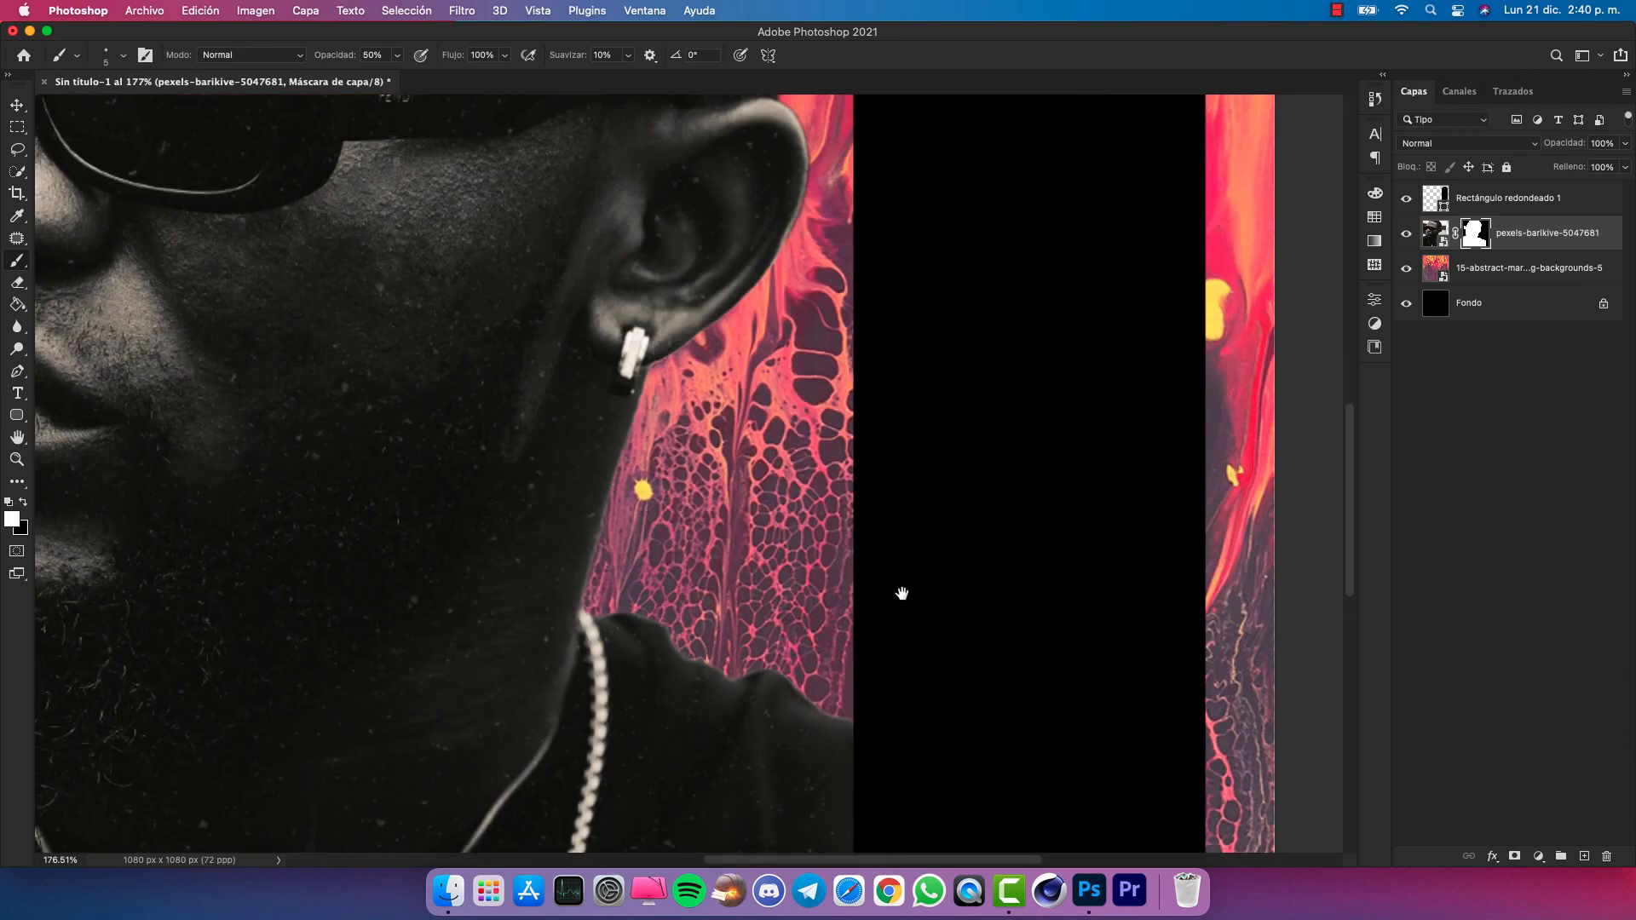
{"action": "left_click_drag", "start_coordinate": [902, 591], "coordinate": [677, 128]}
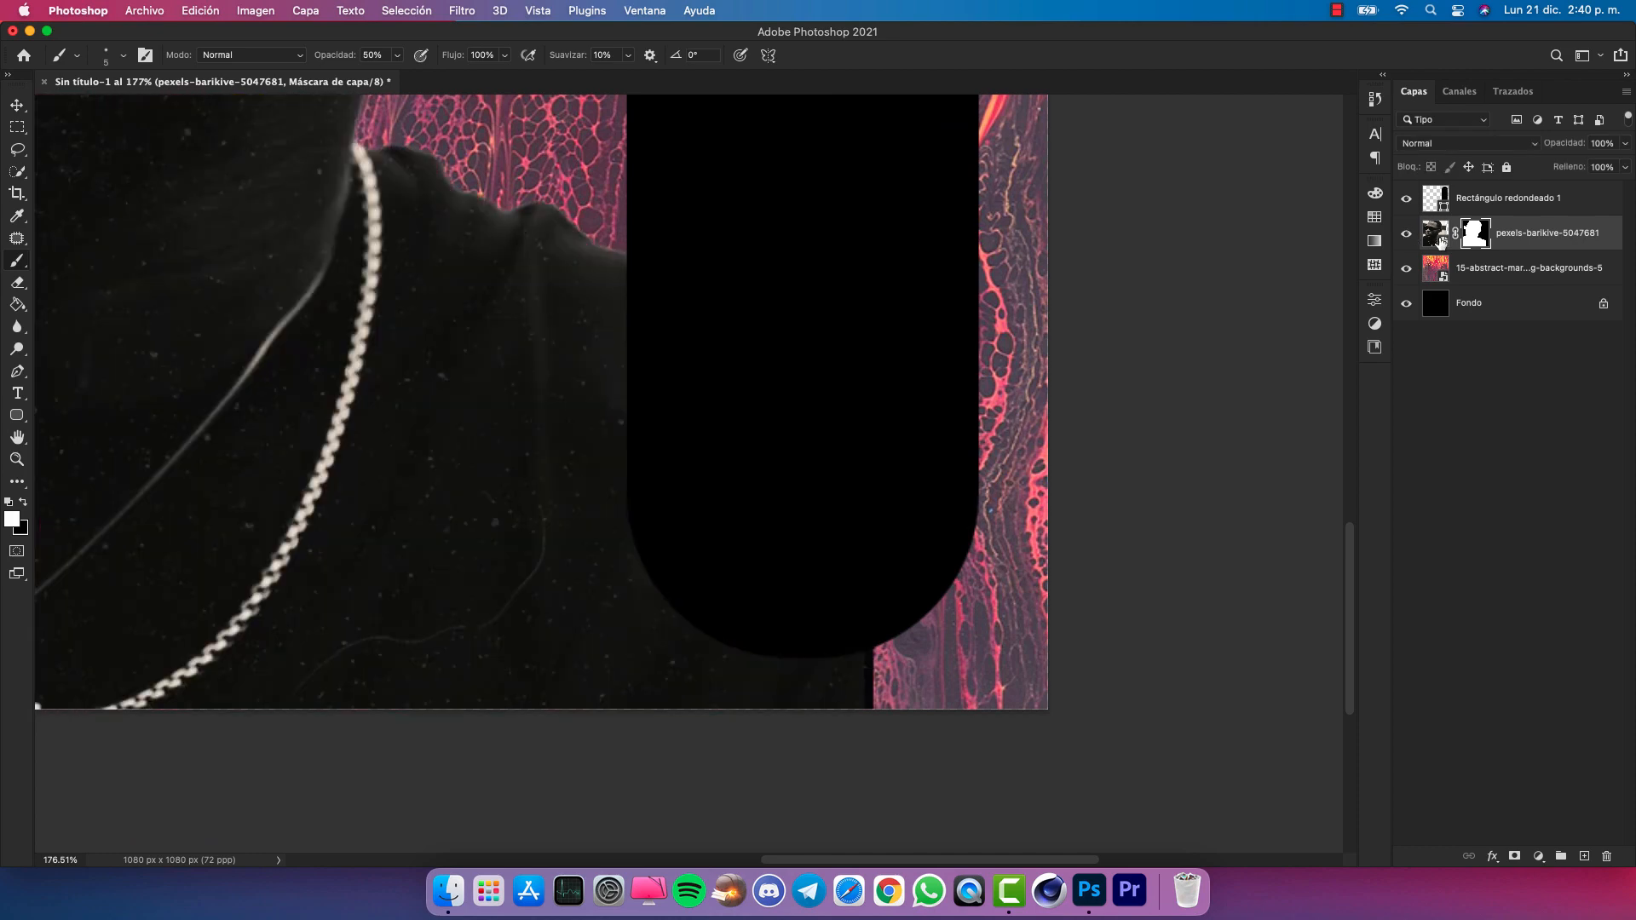
{"action": "right_click", "coordinate": [1557, 240]}
{"action": "left_click", "coordinate": [1362, 615]}
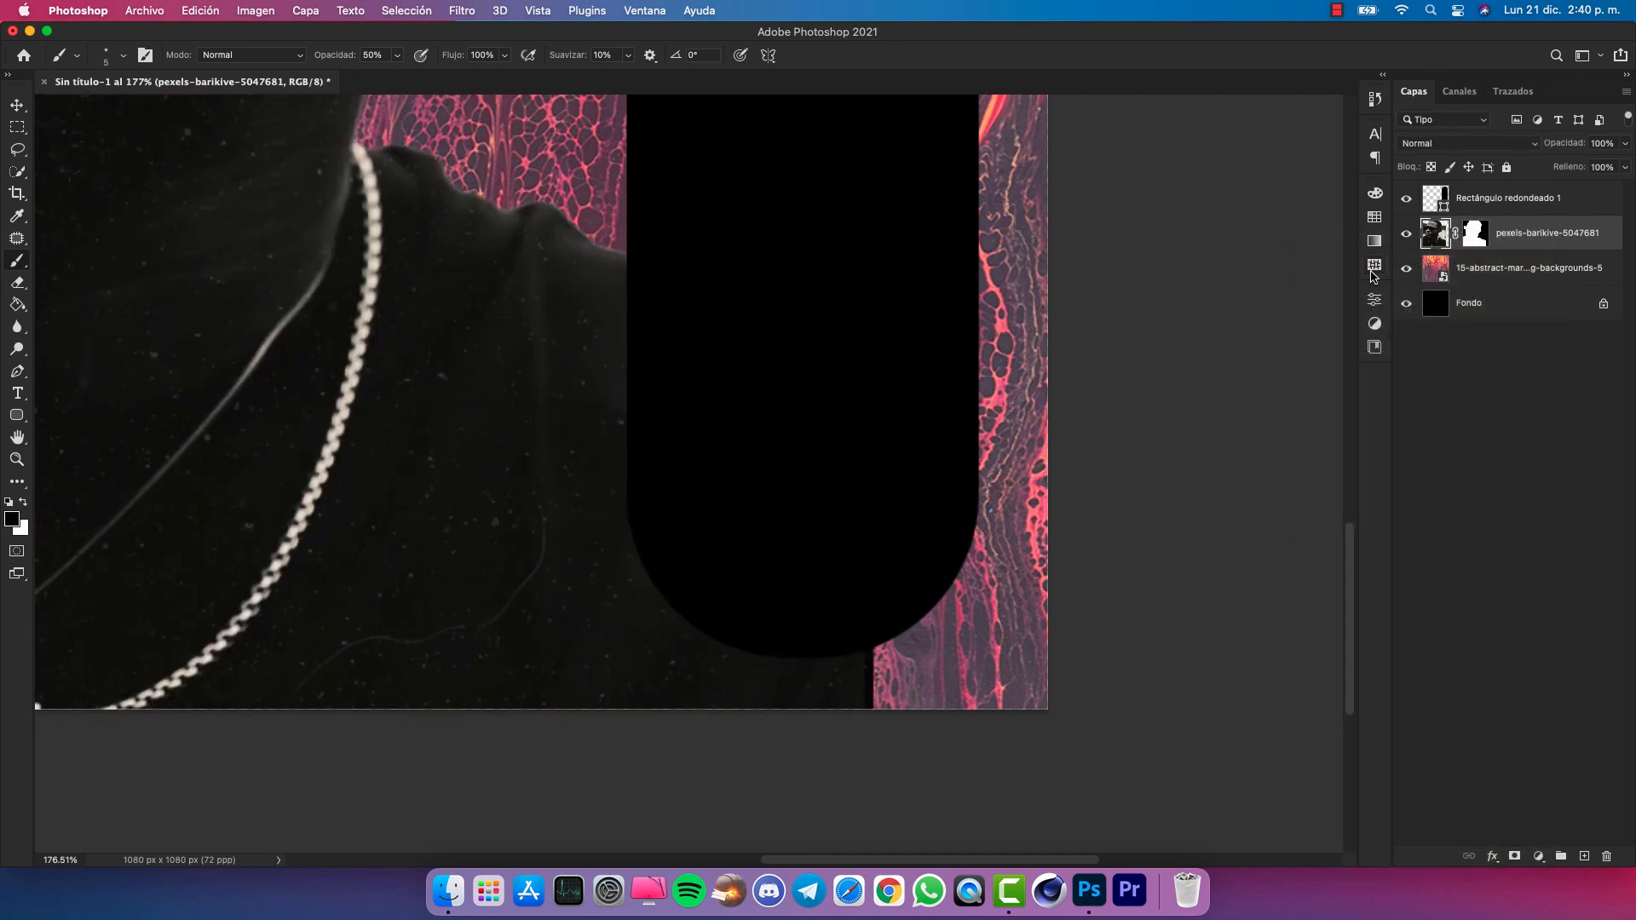
Apply the portrait's layer mask permanently and toggle the layer's visibility off and on to check the cut-out
{"action": "left_click", "coordinate": [1476, 233]}
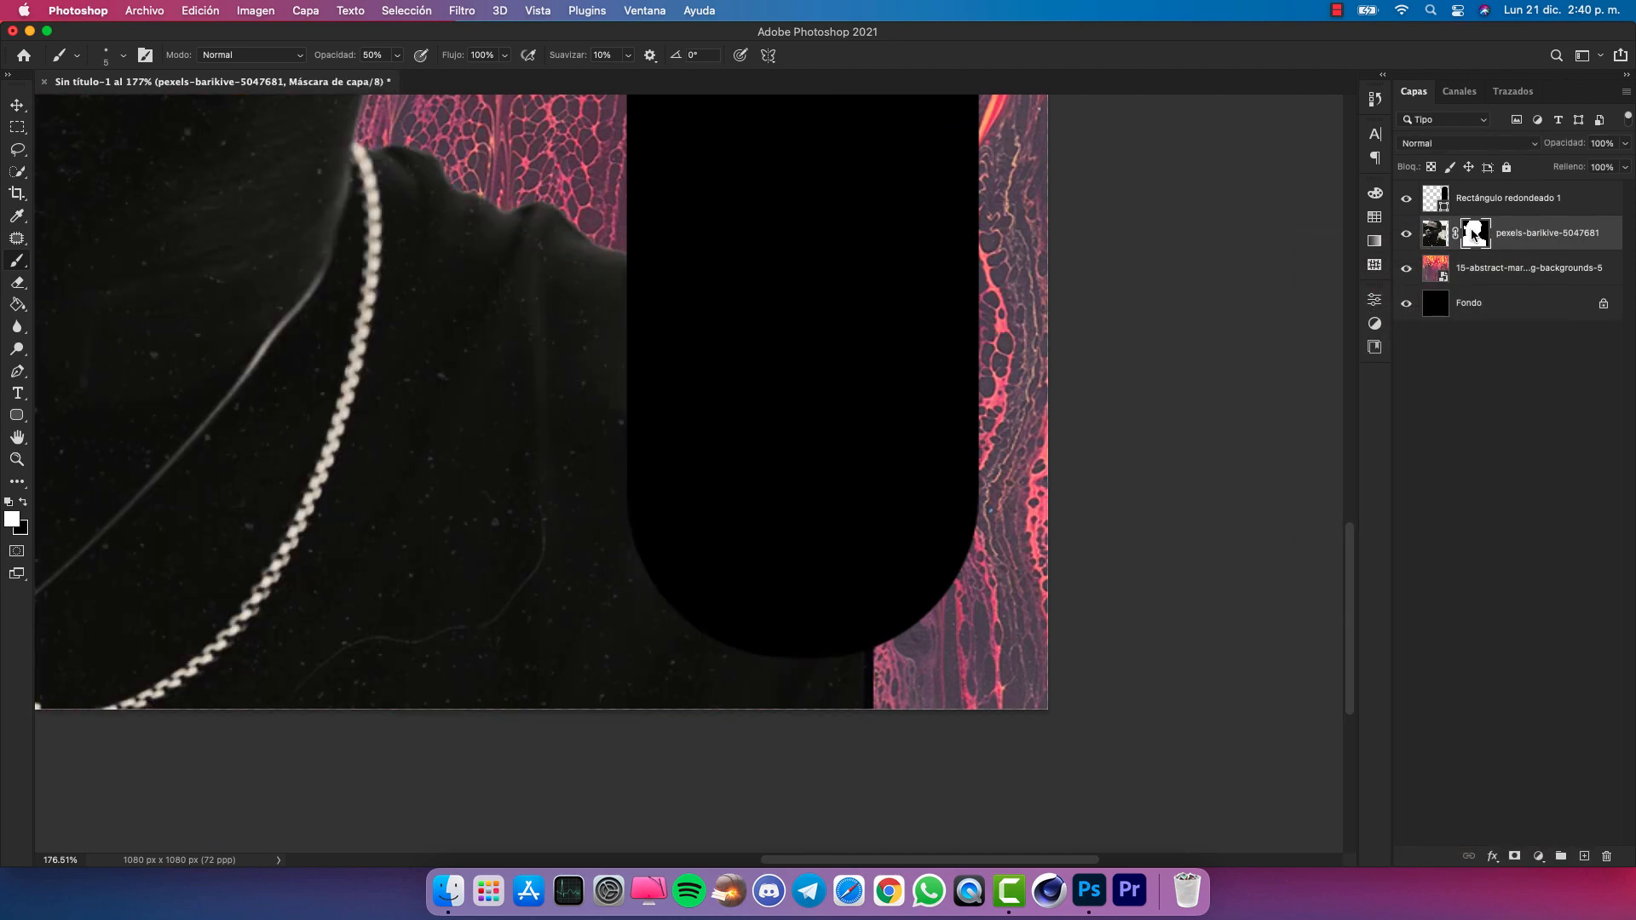
{"action": "right_click", "coordinate": [1475, 231]}
{"action": "left_click", "coordinate": [1334, 284]}
{"action": "left_click", "coordinate": [1407, 233]}
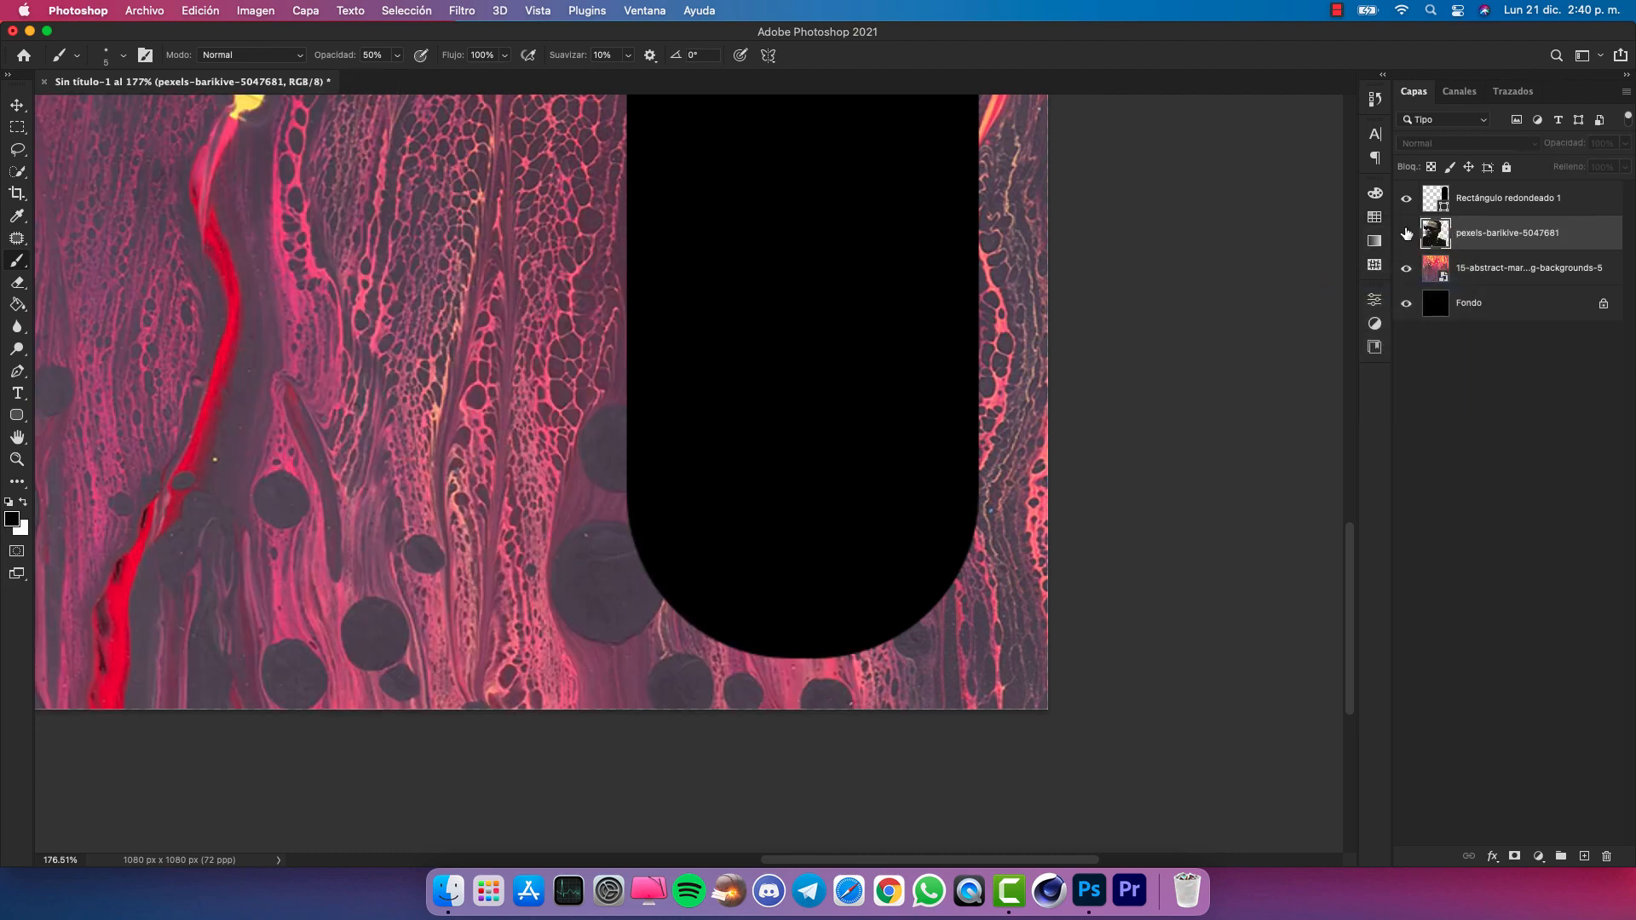
{"action": "left_click", "coordinate": [1406, 233]}
Draw a curved Pen path from the portrait's shoulder down behind the black pill and around the area outside the arm
{"action": "key", "text": "p"}
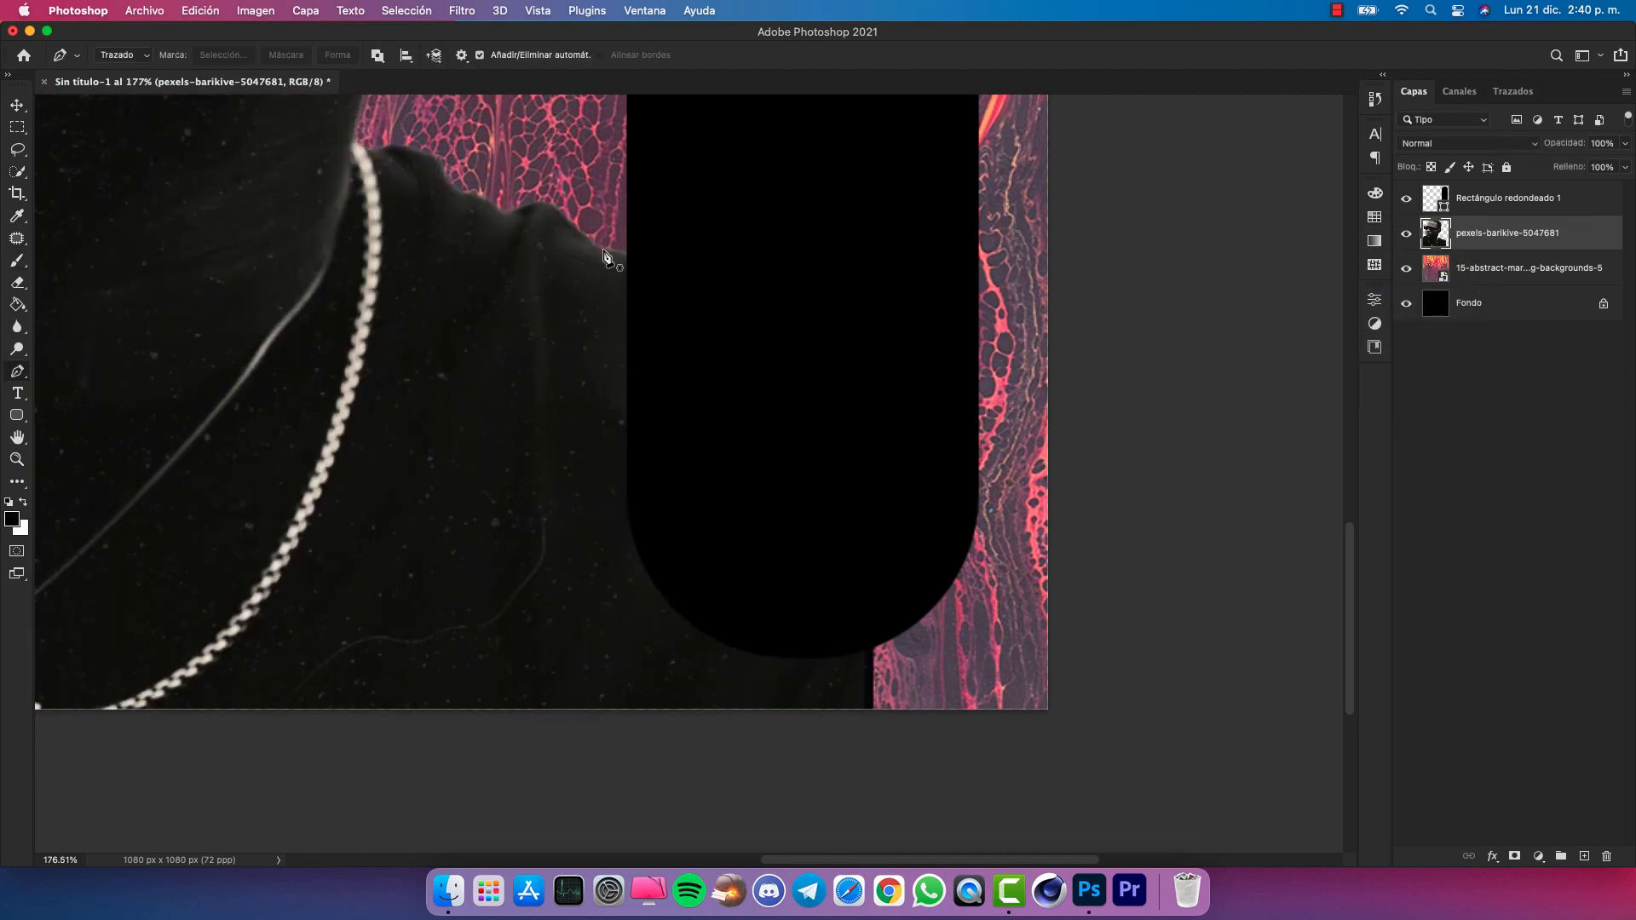
{"action": "left_click", "coordinate": [602, 246]}
{"action": "left_click", "coordinate": [842, 787]}
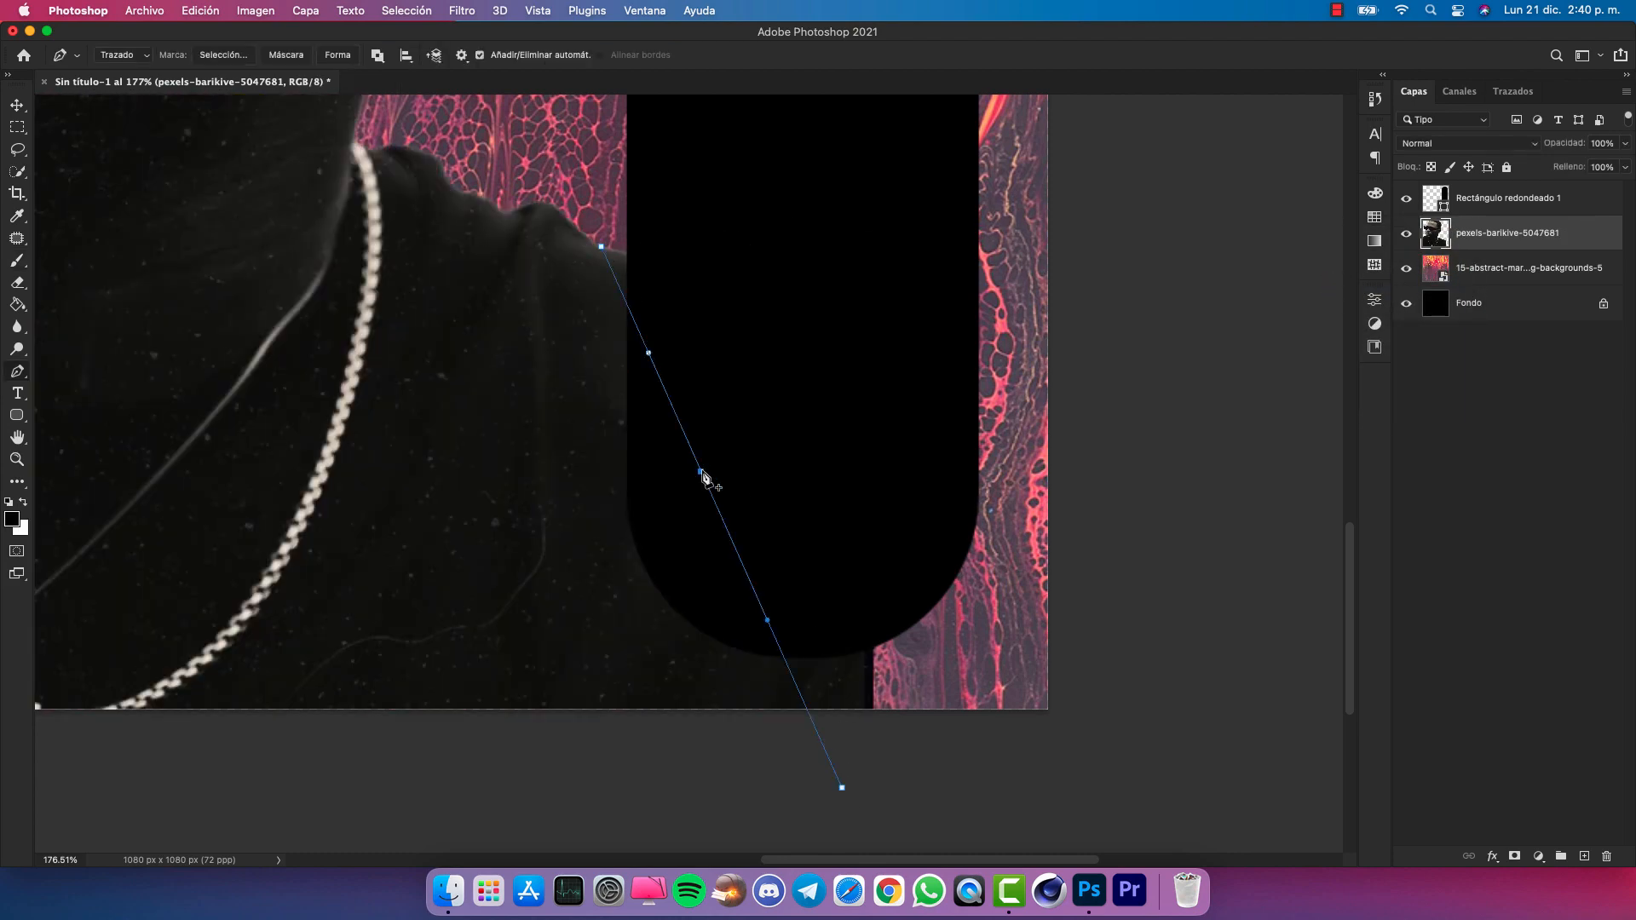
{"action": "left_click_drag", "start_coordinate": [702, 475], "coordinate": [802, 400]}
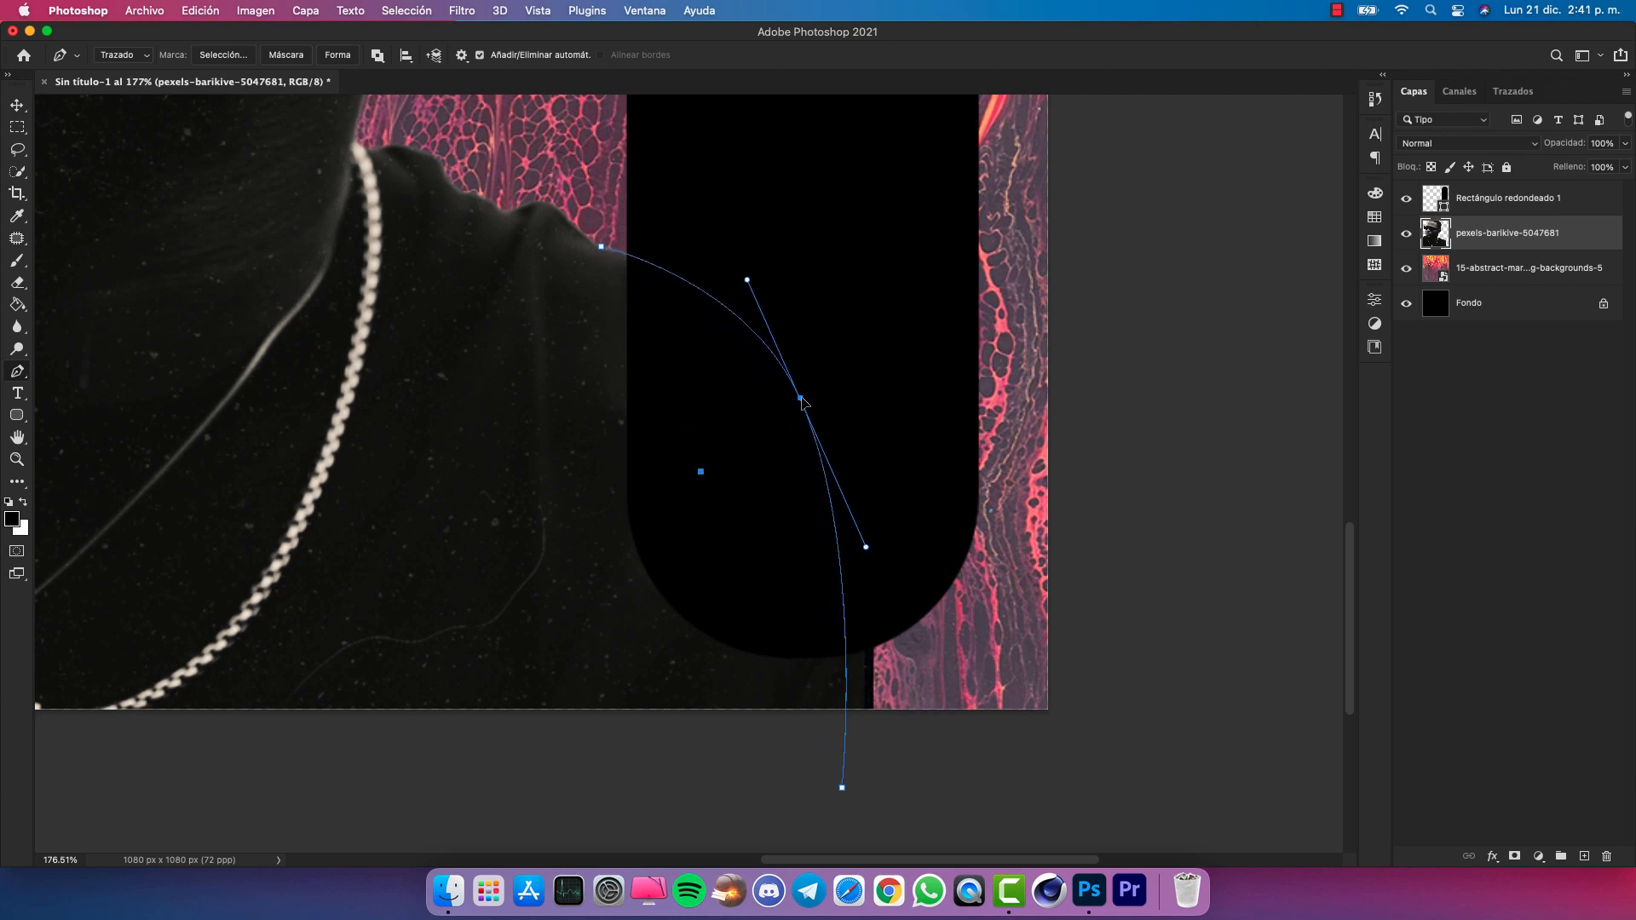
{"action": "left_click_drag", "start_coordinate": [1026, 795], "coordinate": [1052, 745]}
{"action": "left_click_drag", "start_coordinate": [1084, 485], "coordinate": [1054, 392]}
{"action": "left_click_drag", "start_coordinate": [843, 219], "coordinate": [790, 202]}
{"action": "left_click_drag", "start_coordinate": [677, 179], "coordinate": [674, 175]}
Convert the path to a selection, delete the portrait's excess outside the rounded shoulder, and deselect
{"action": "right_click", "coordinate": [701, 235]}
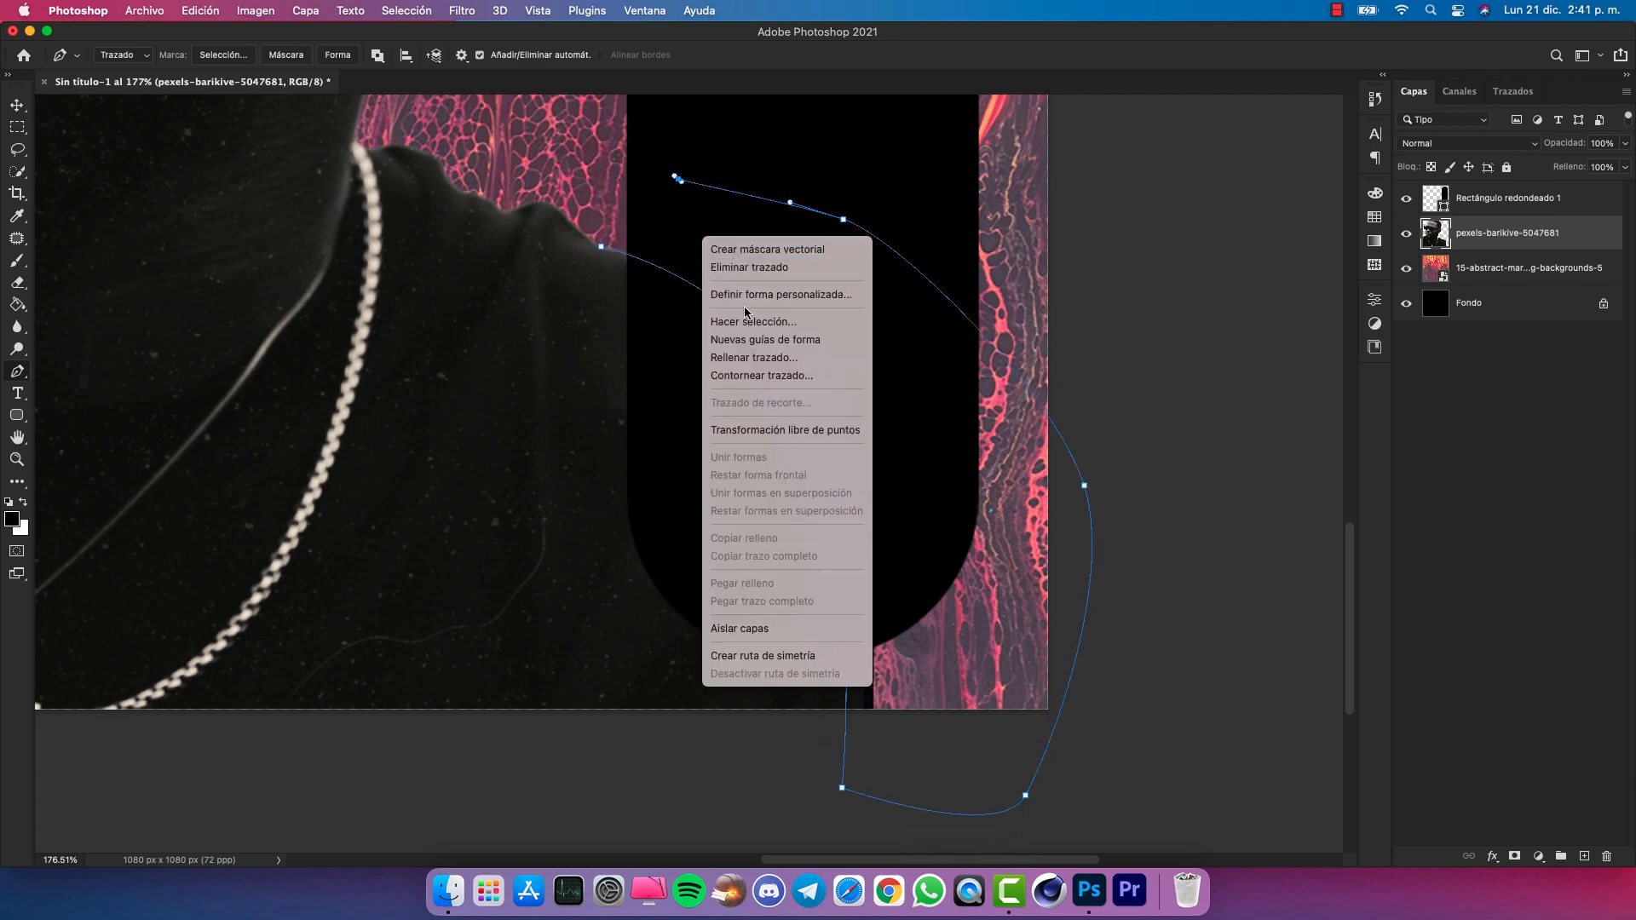
{"action": "left_click", "coordinate": [748, 322]}
{"action": "left_click", "coordinate": [937, 363]}
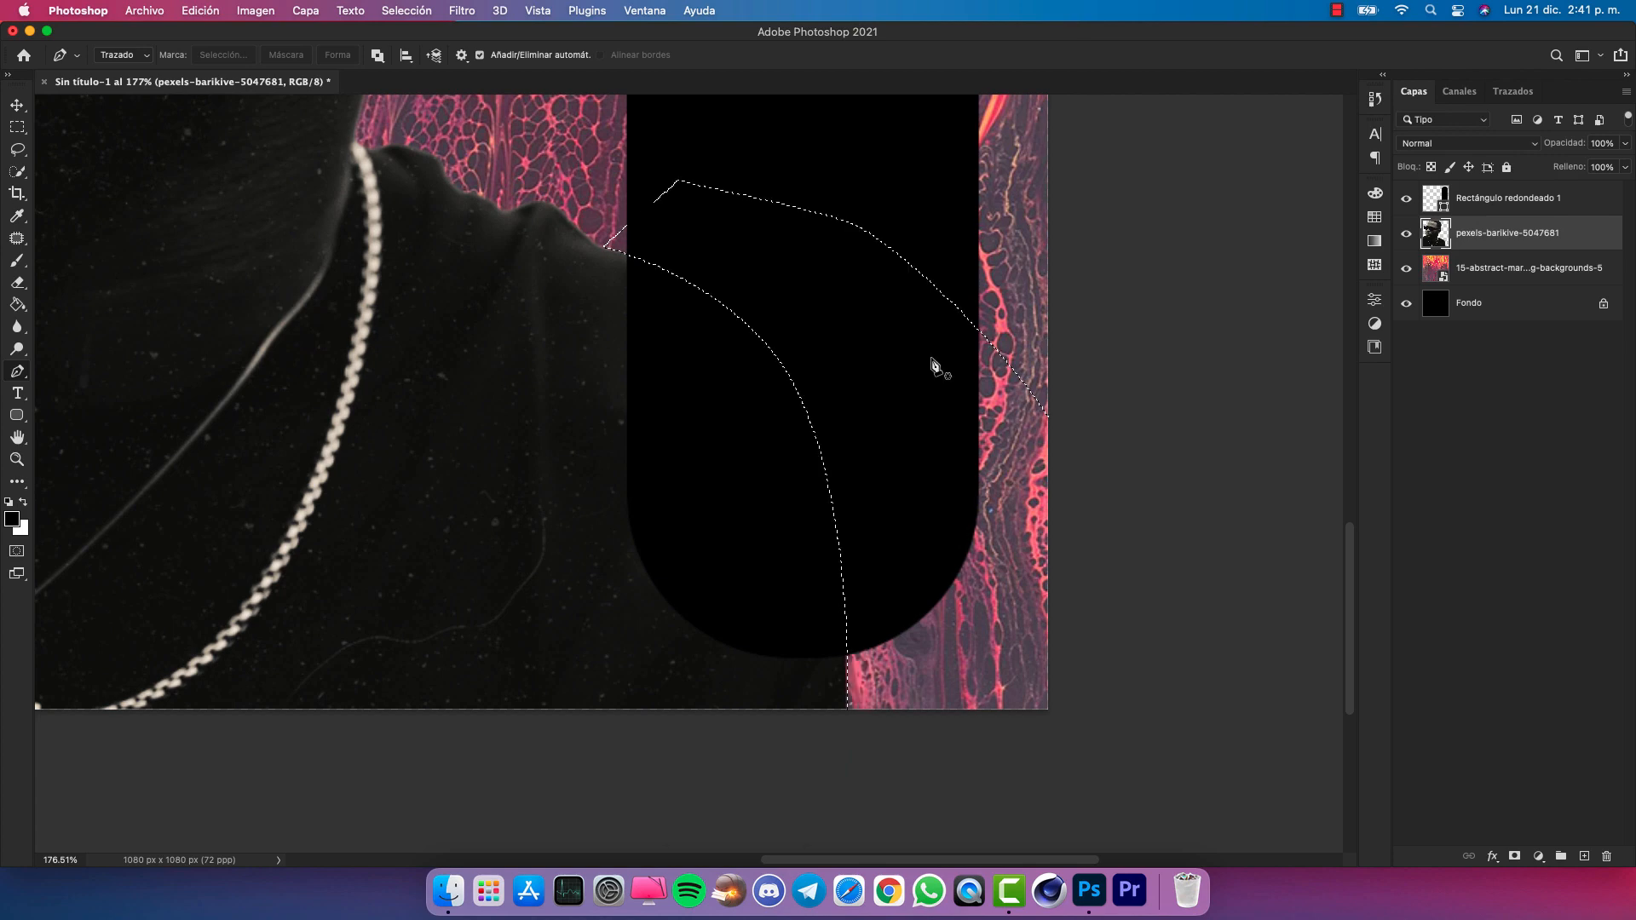
{"action": "key", "text": "super+d"}
{"action": "key", "text": "super+minus"}
{"action": "key", "text": "super+minus"}
{"action": "key", "text": "super+minus"}
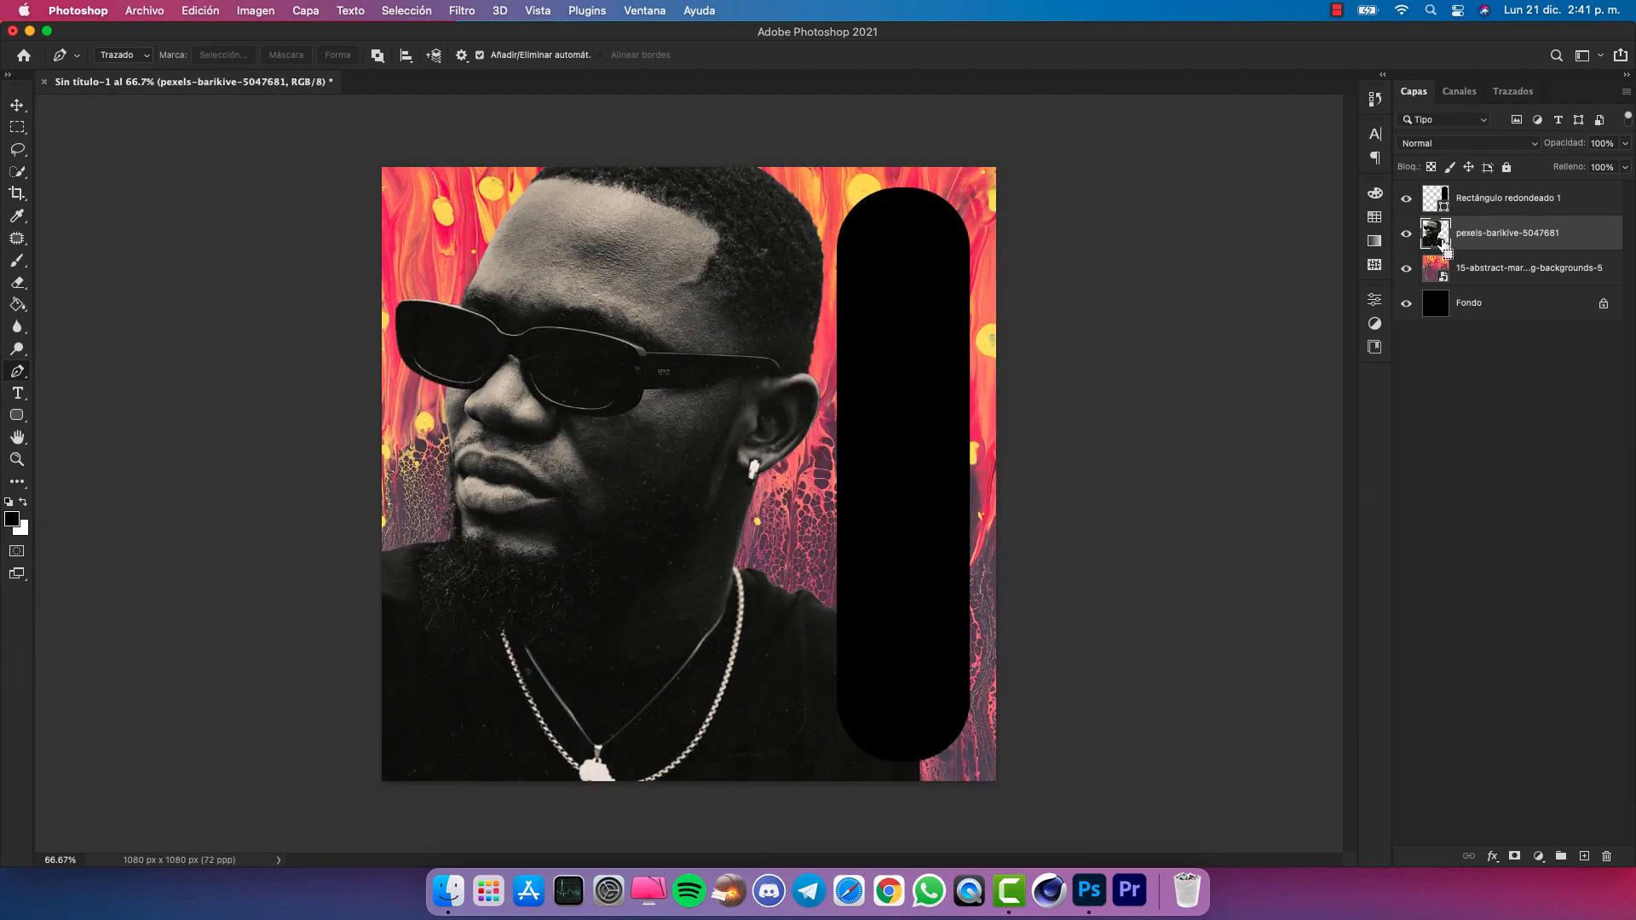
Load the portrait layer's outline as a selection and contract it by 1 pixel
{"action": "left_click", "coordinate": [1440, 233], "text": "super"}
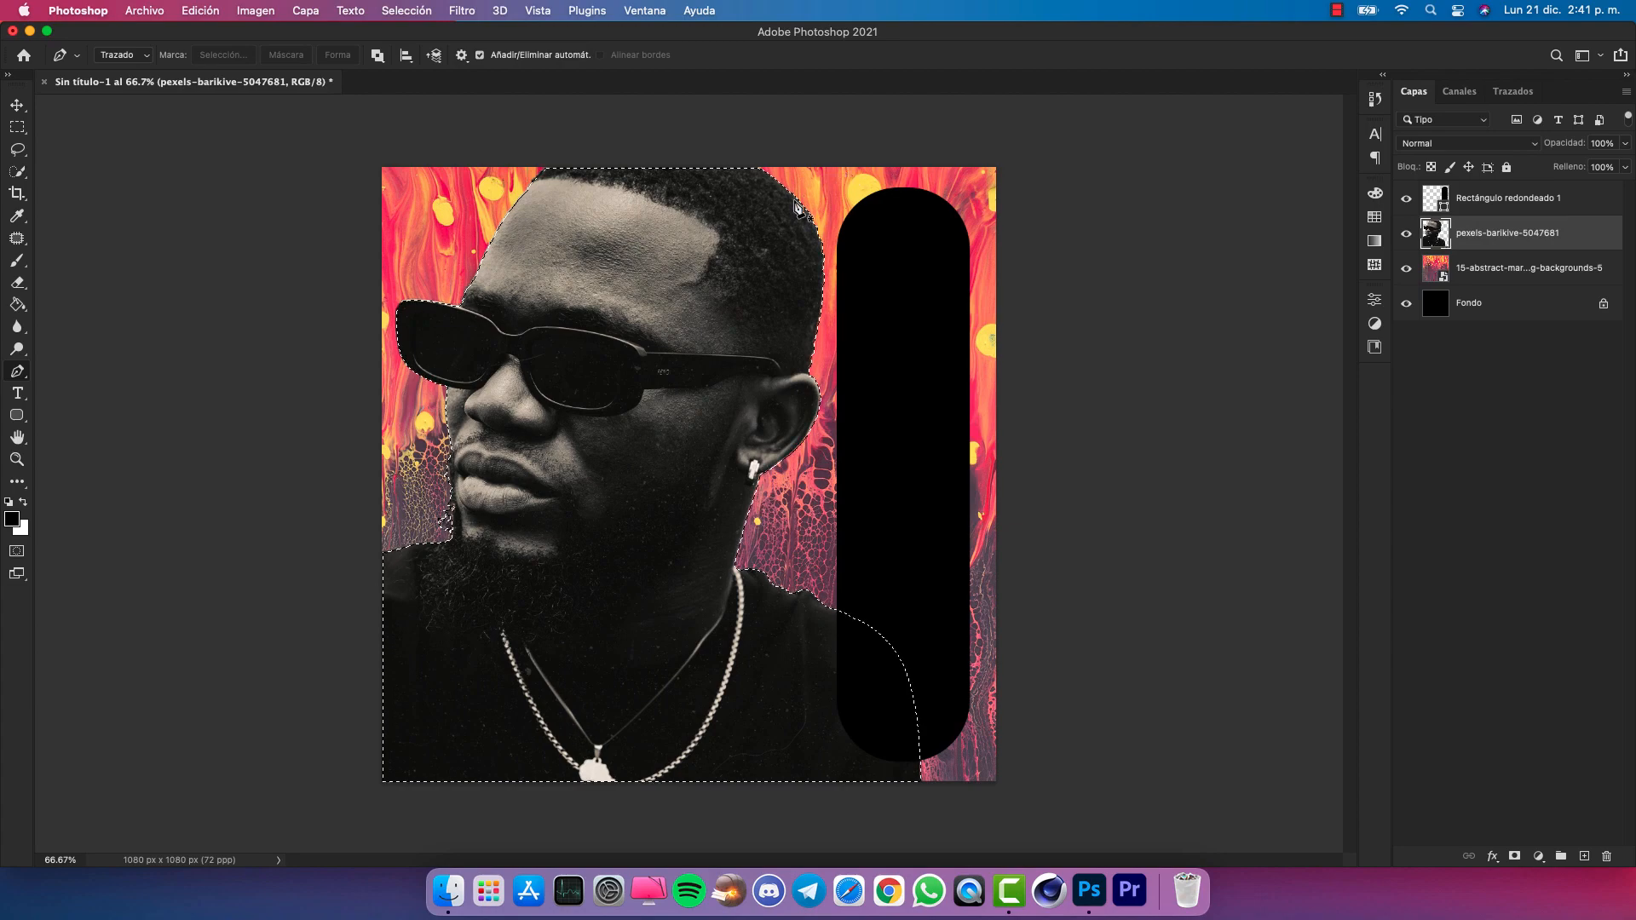
{"action": "scroll", "coordinate": [800, 202], "scroll_direction": "up", "scroll_amount": 3}
{"action": "scroll", "coordinate": [799, 202], "scroll_direction": "up", "scroll_amount": 2}
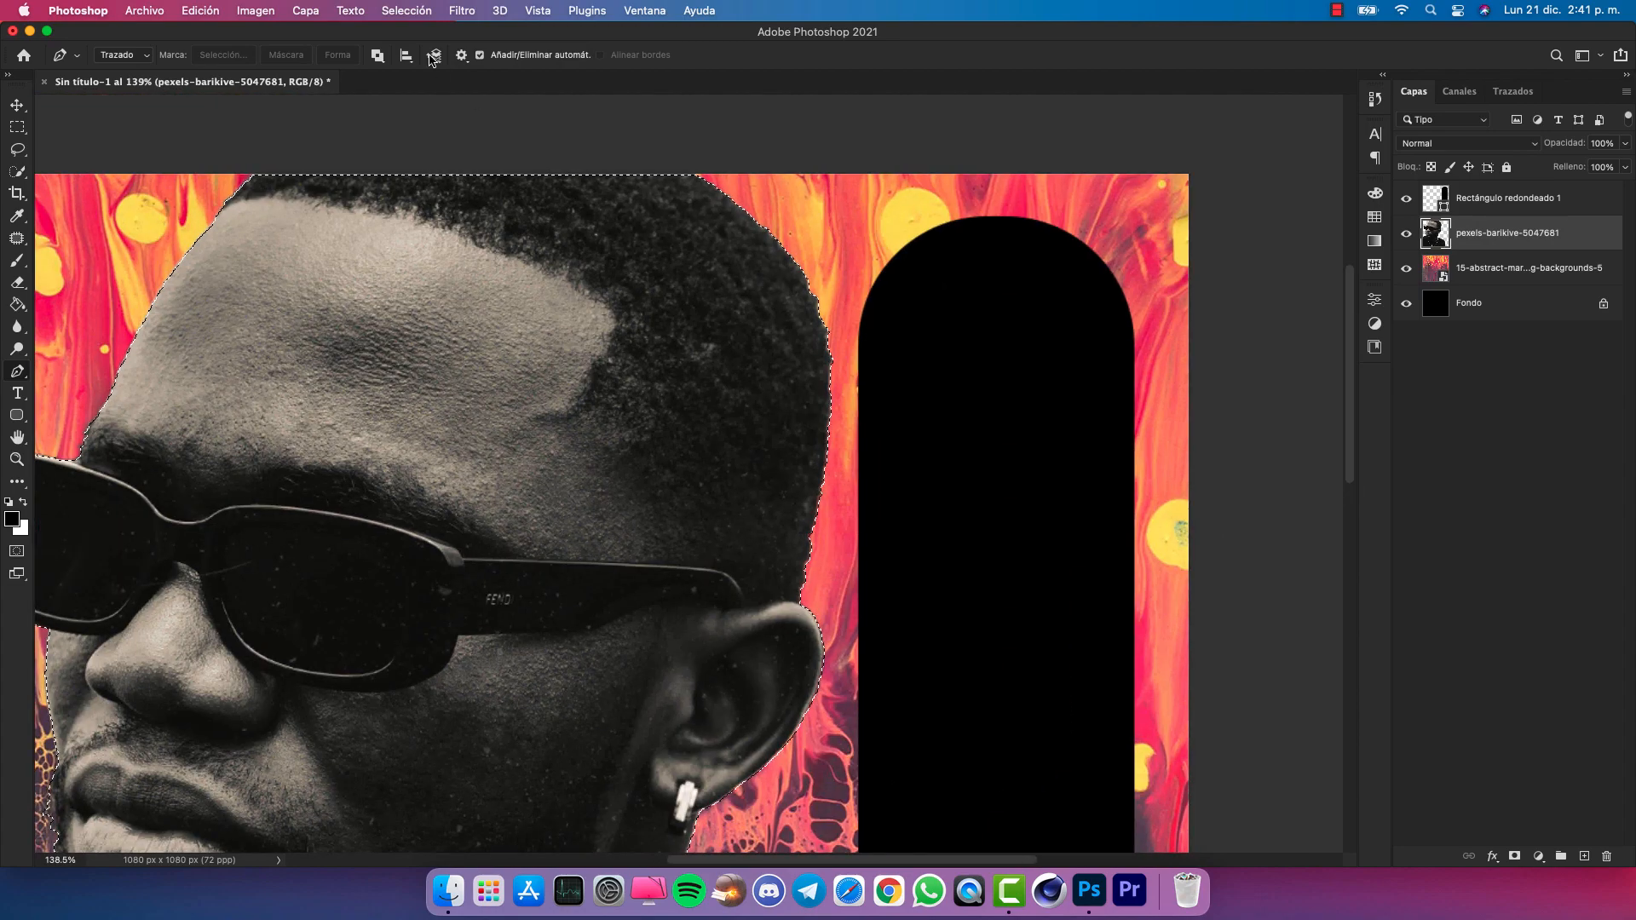
{"action": "left_click", "coordinate": [407, 11]}
{"action": "mouse_move", "coordinate": [417, 261]}
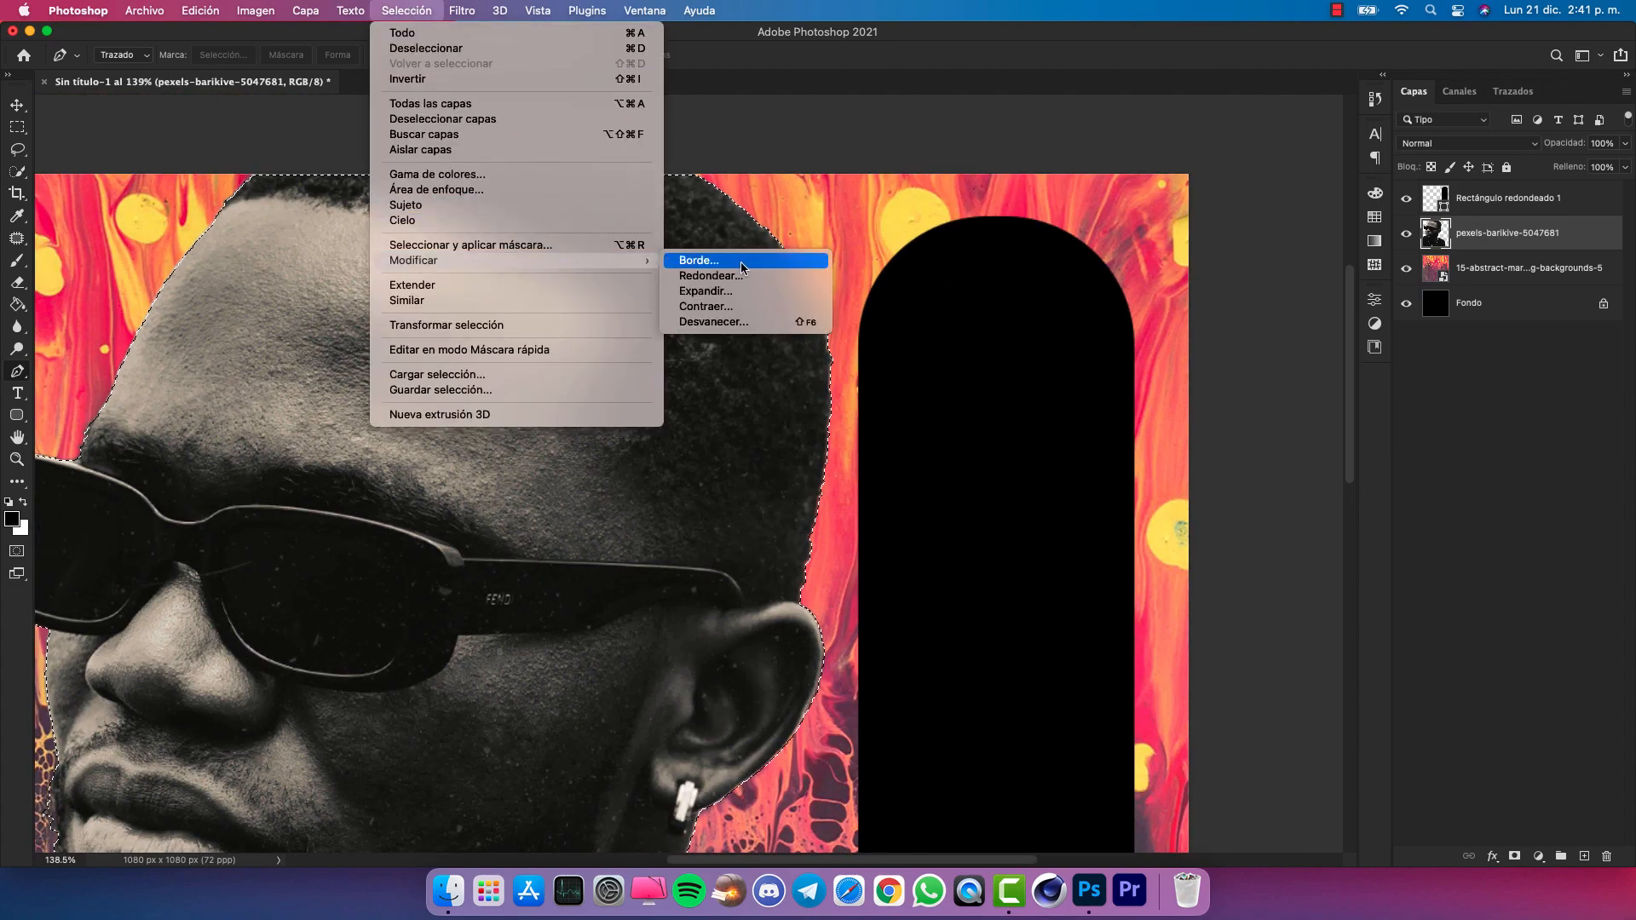
{"action": "left_click", "coordinate": [711, 307]}
{"action": "left_click_drag", "start_coordinate": [599, 277], "coordinate": [1031, 307]}
{"action": "left_click", "coordinate": [1108, 328]}
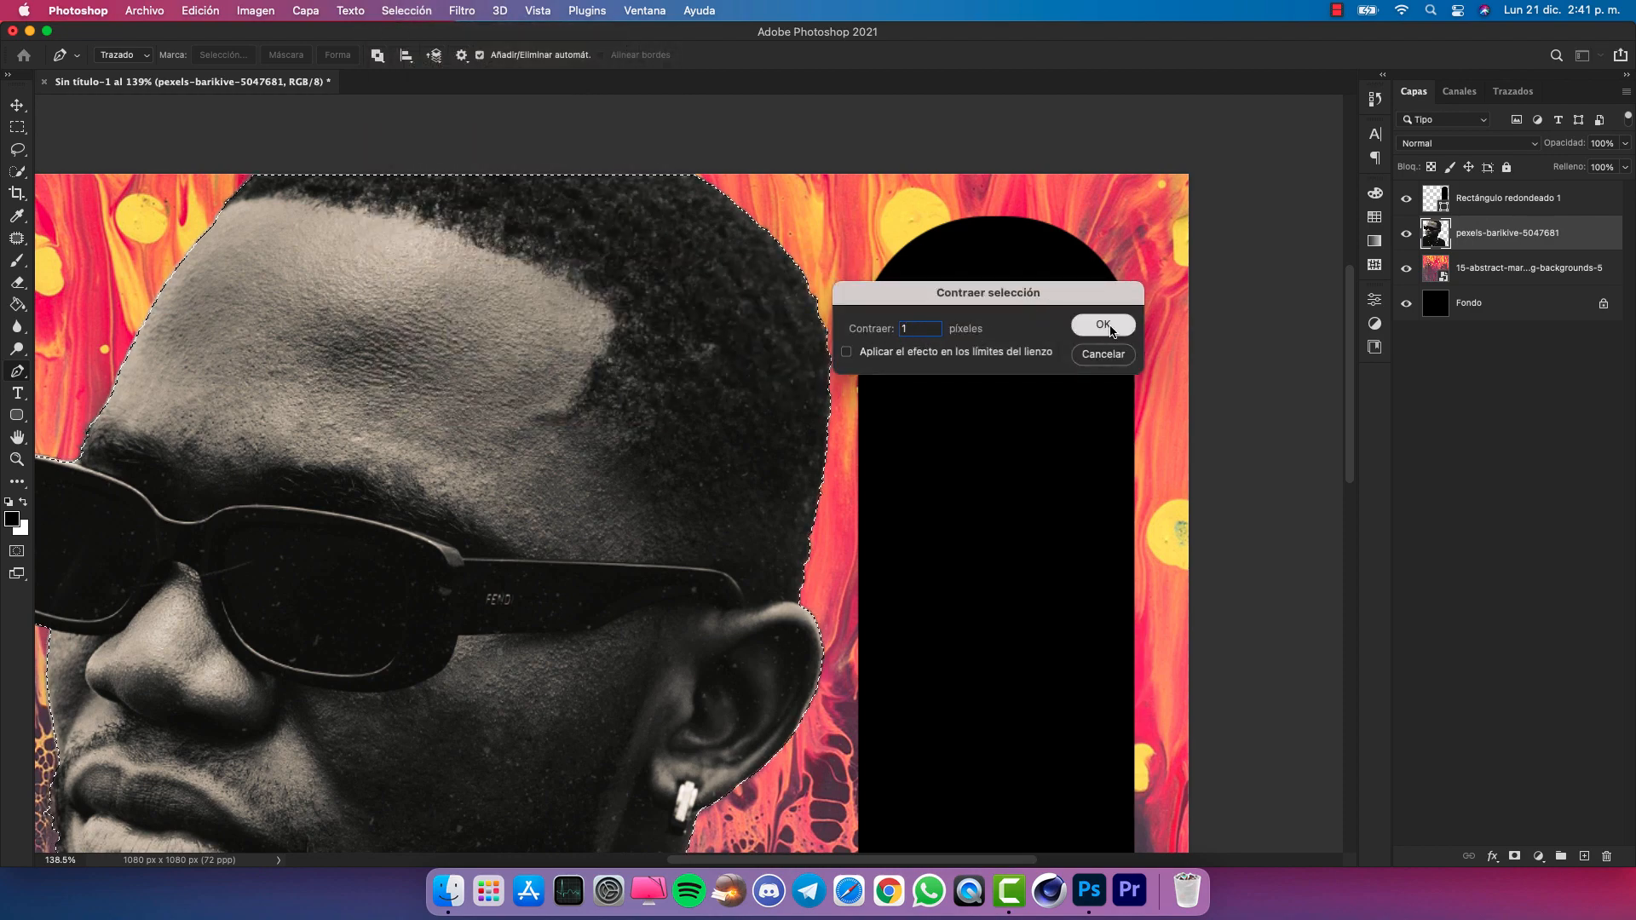
Invert the selection to trim the portrait's thin edge fringe, and deselect
{"action": "left_click", "coordinate": [407, 11]}
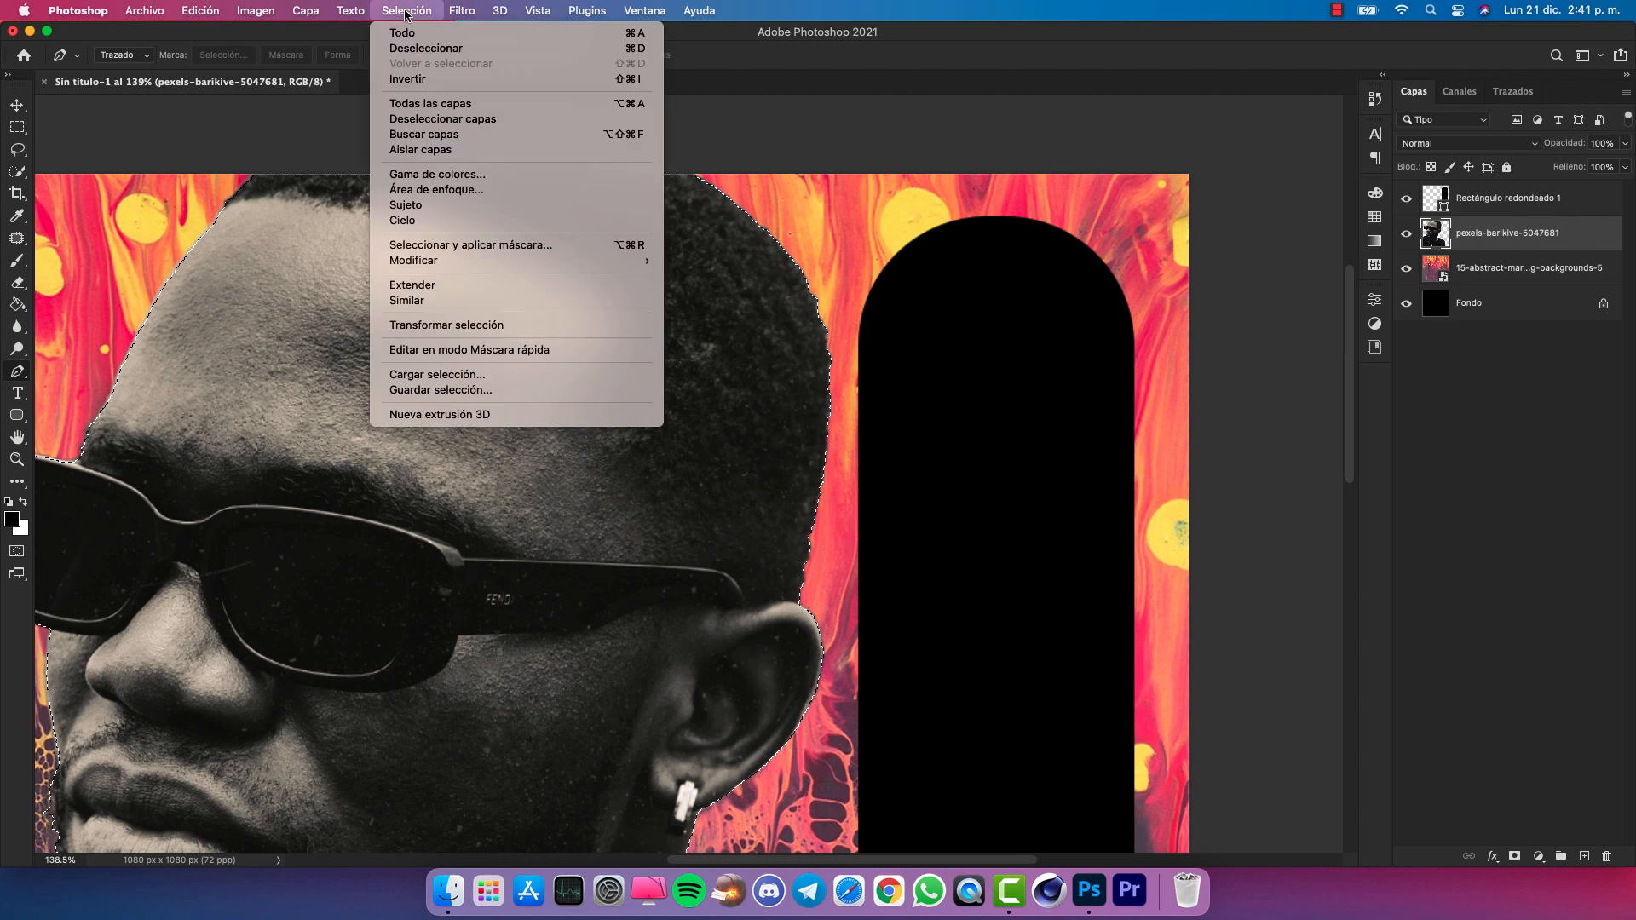
{"action": "left_click", "coordinate": [403, 80]}
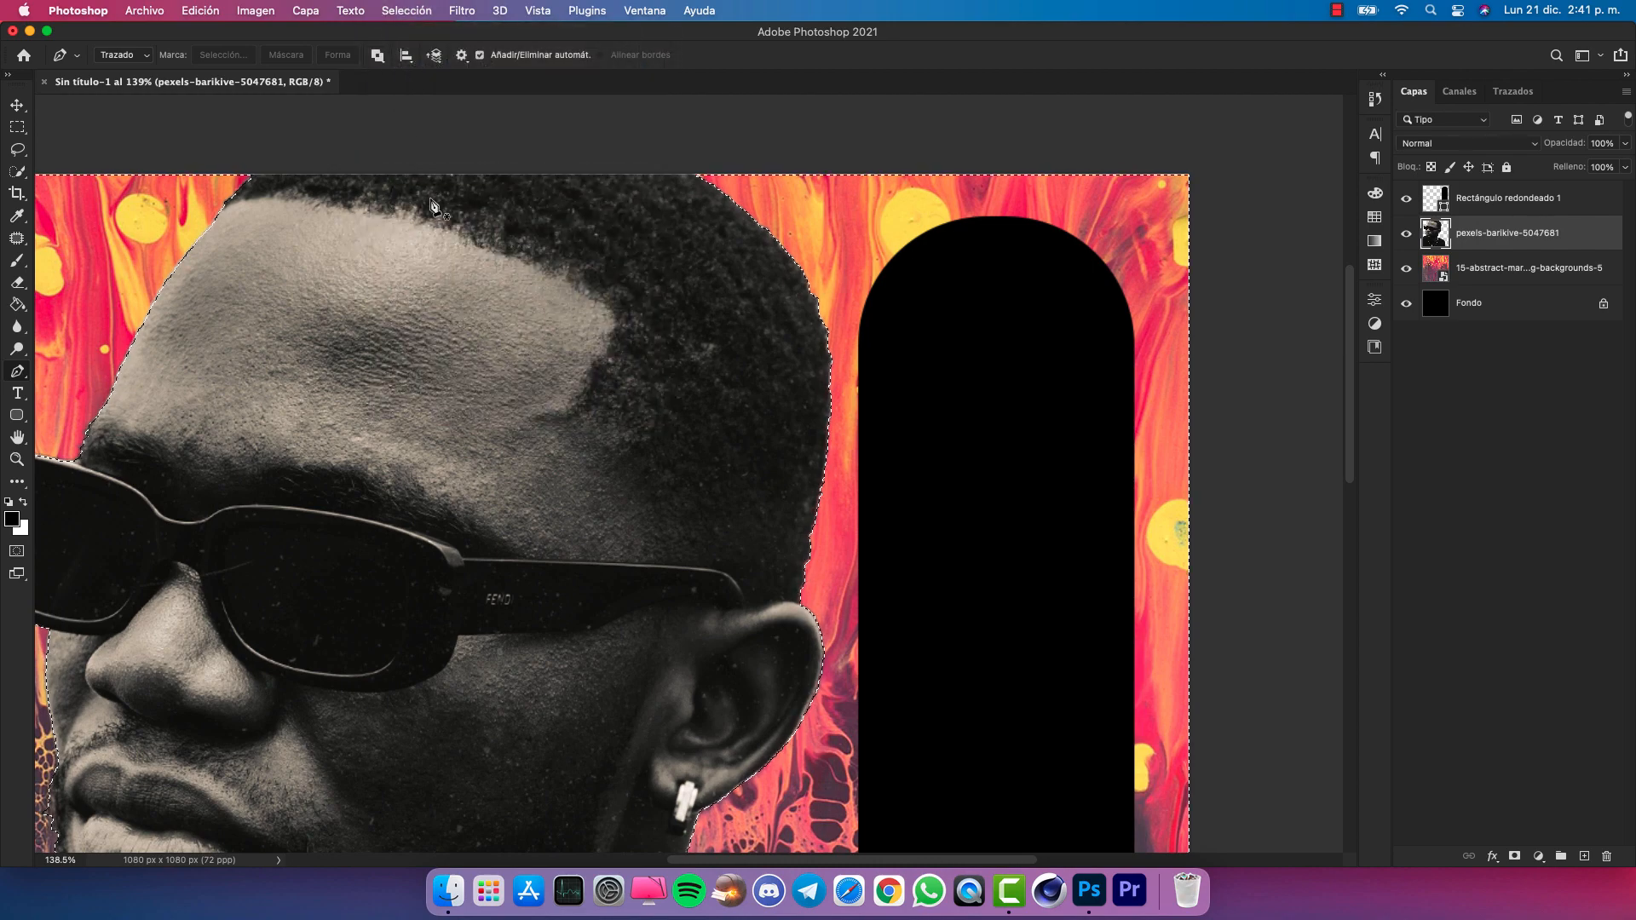
{"action": "key", "text": "super+d"}
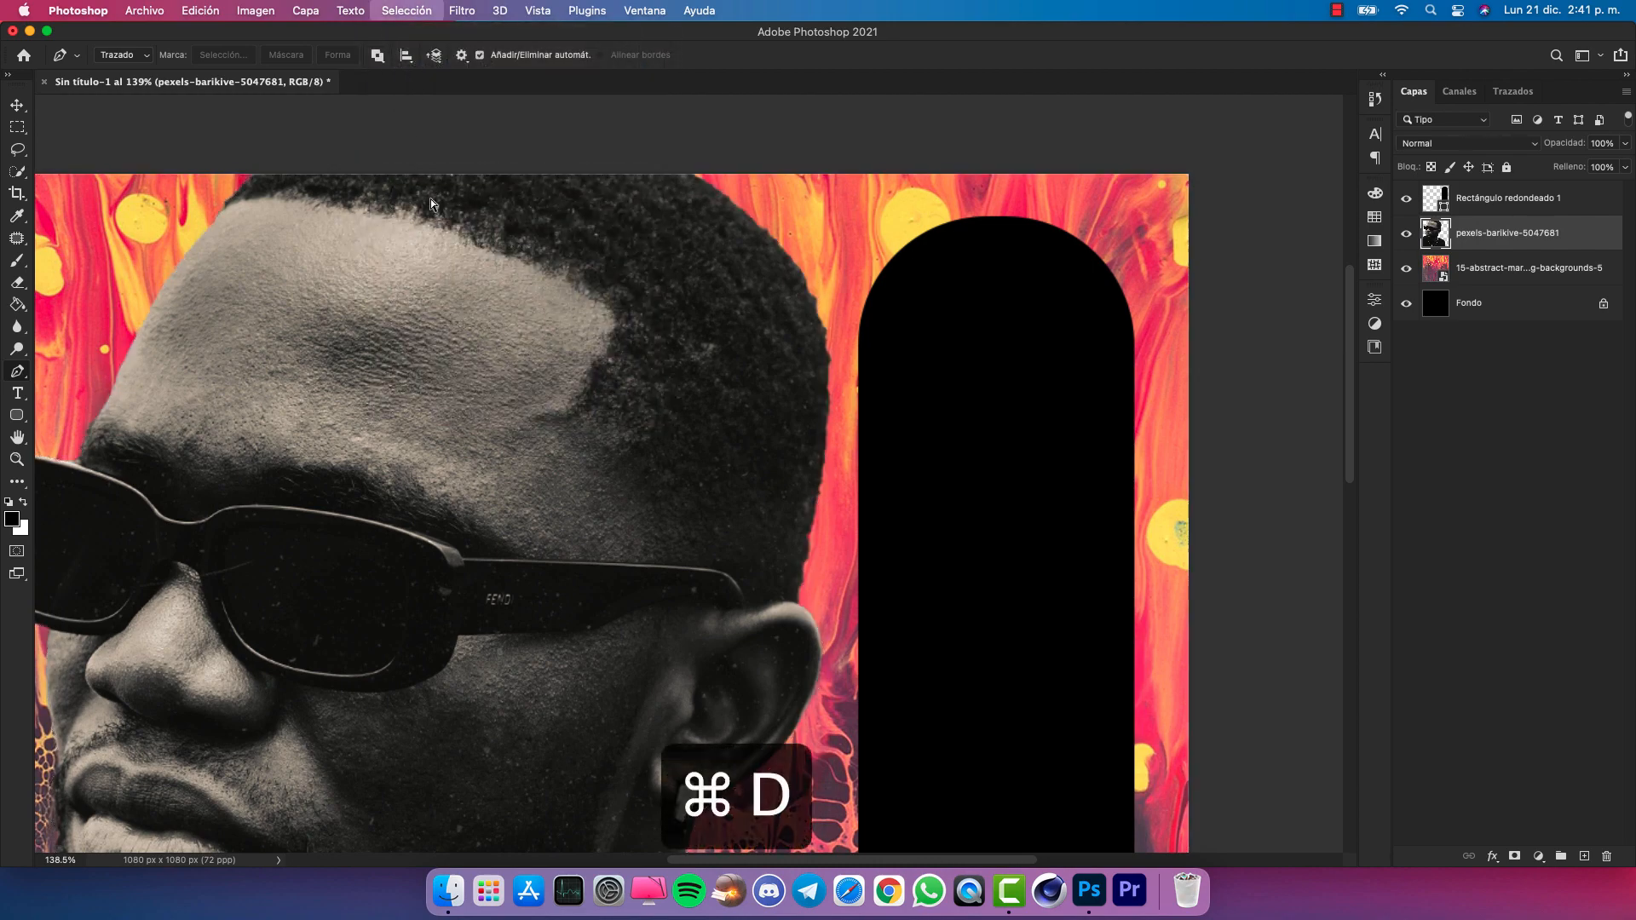
{"action": "key", "text": "super+minus"}
{"action": "key", "text": "super+minus"}
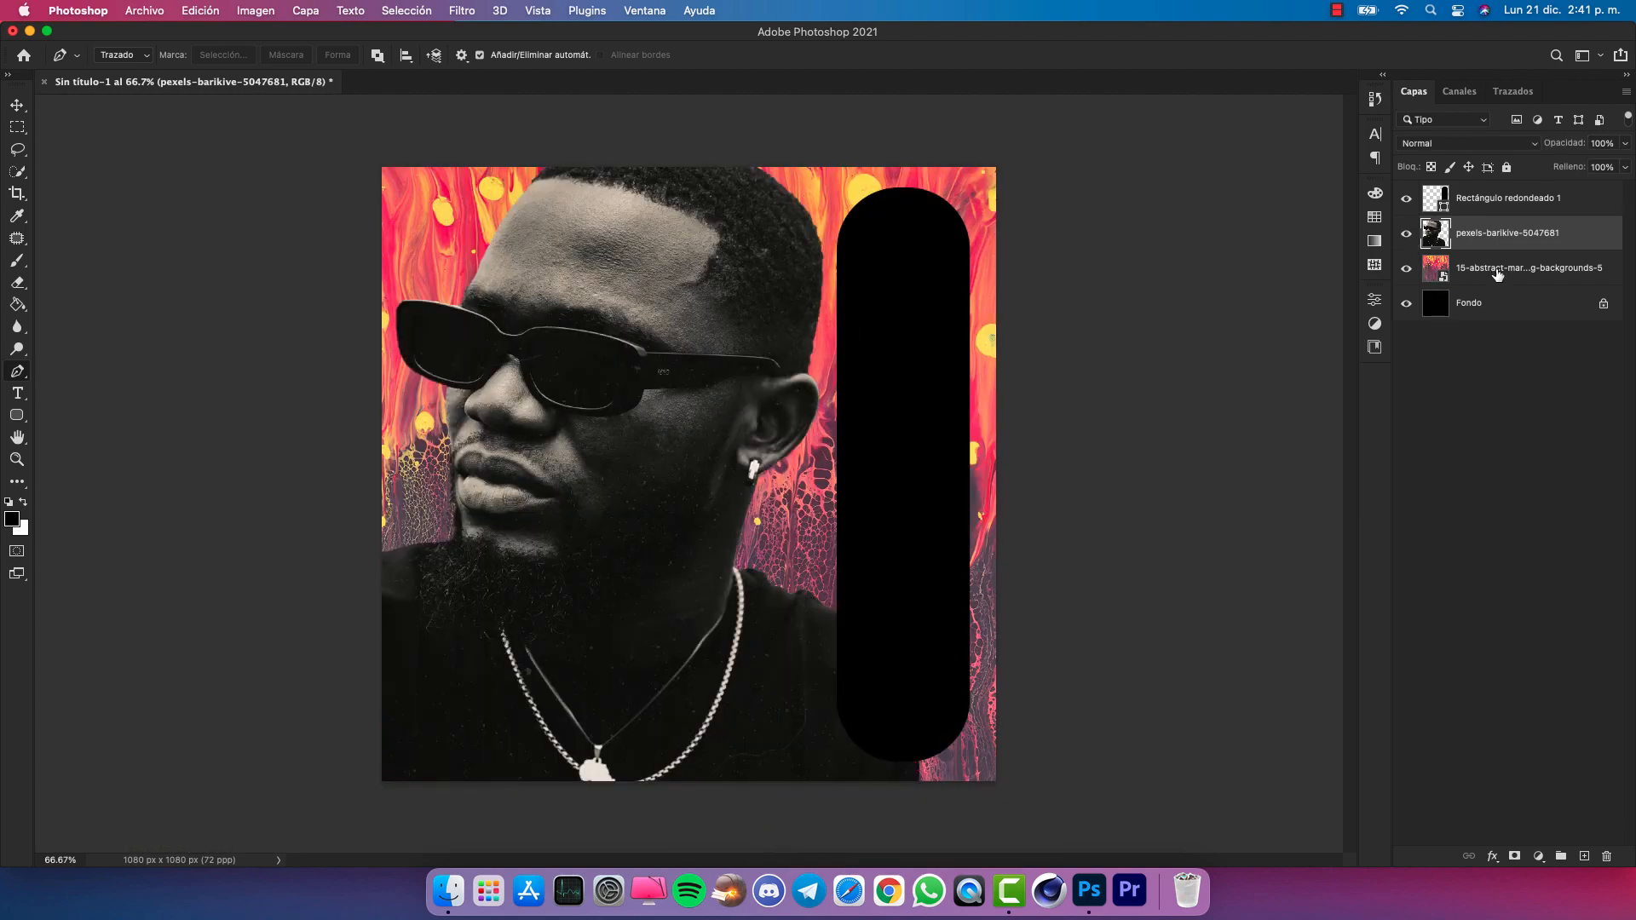
Convert the portrait layer to black and white using the default Blanco y negro adjustment
{"action": "left_click", "coordinate": [256, 11]}
{"action": "mouse_move", "coordinate": [281, 60]}
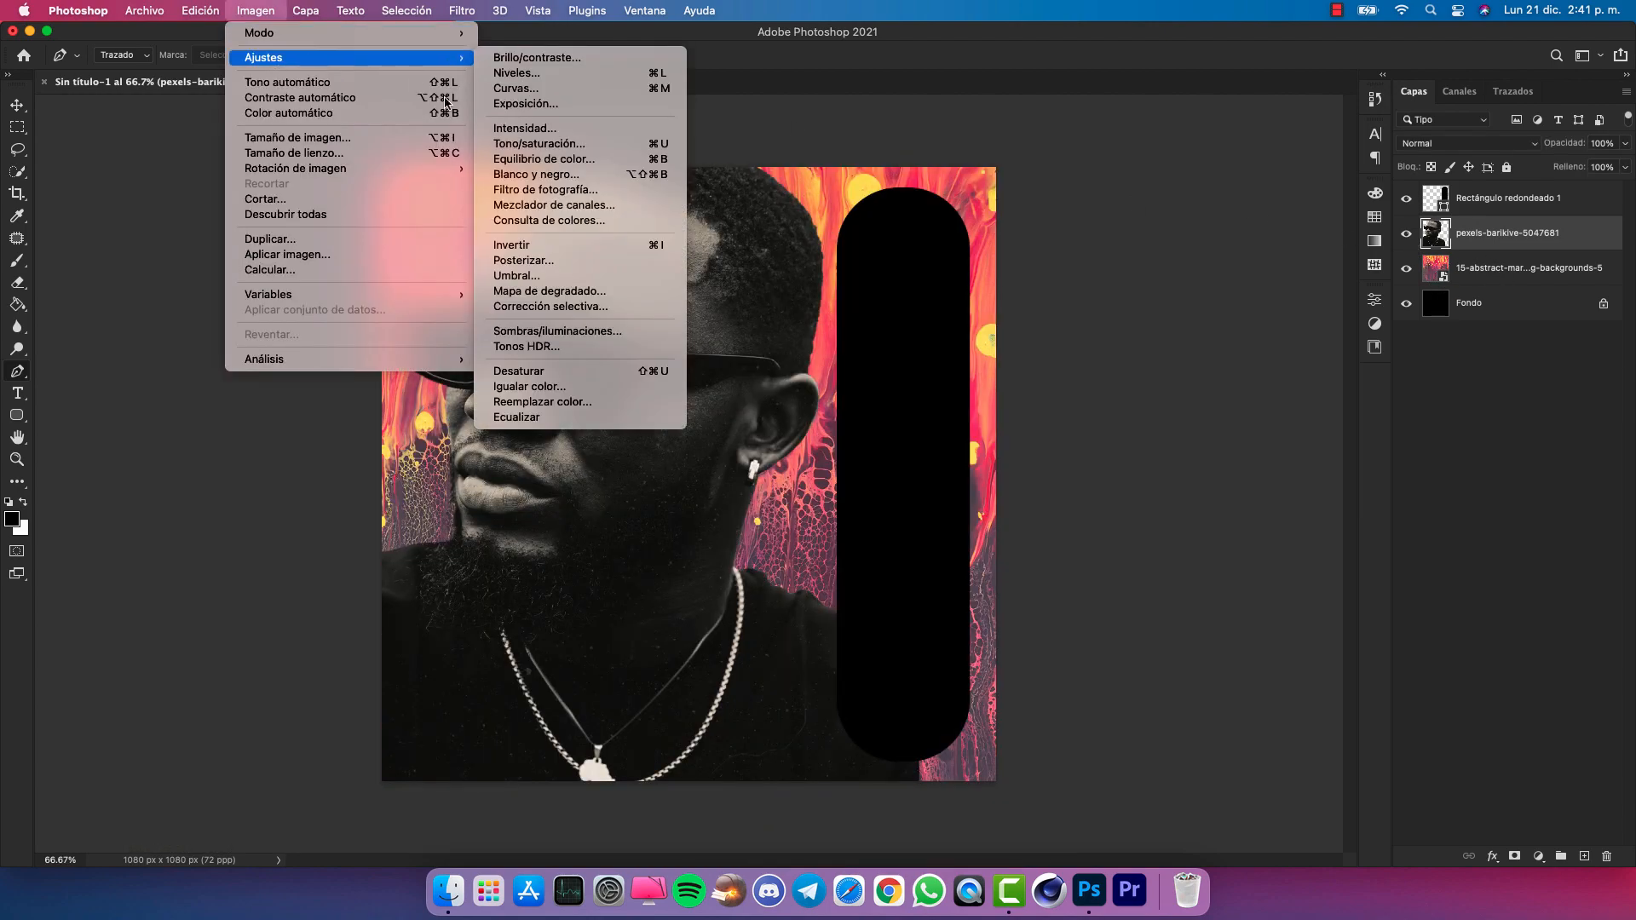
{"action": "left_click", "coordinate": [509, 179]}
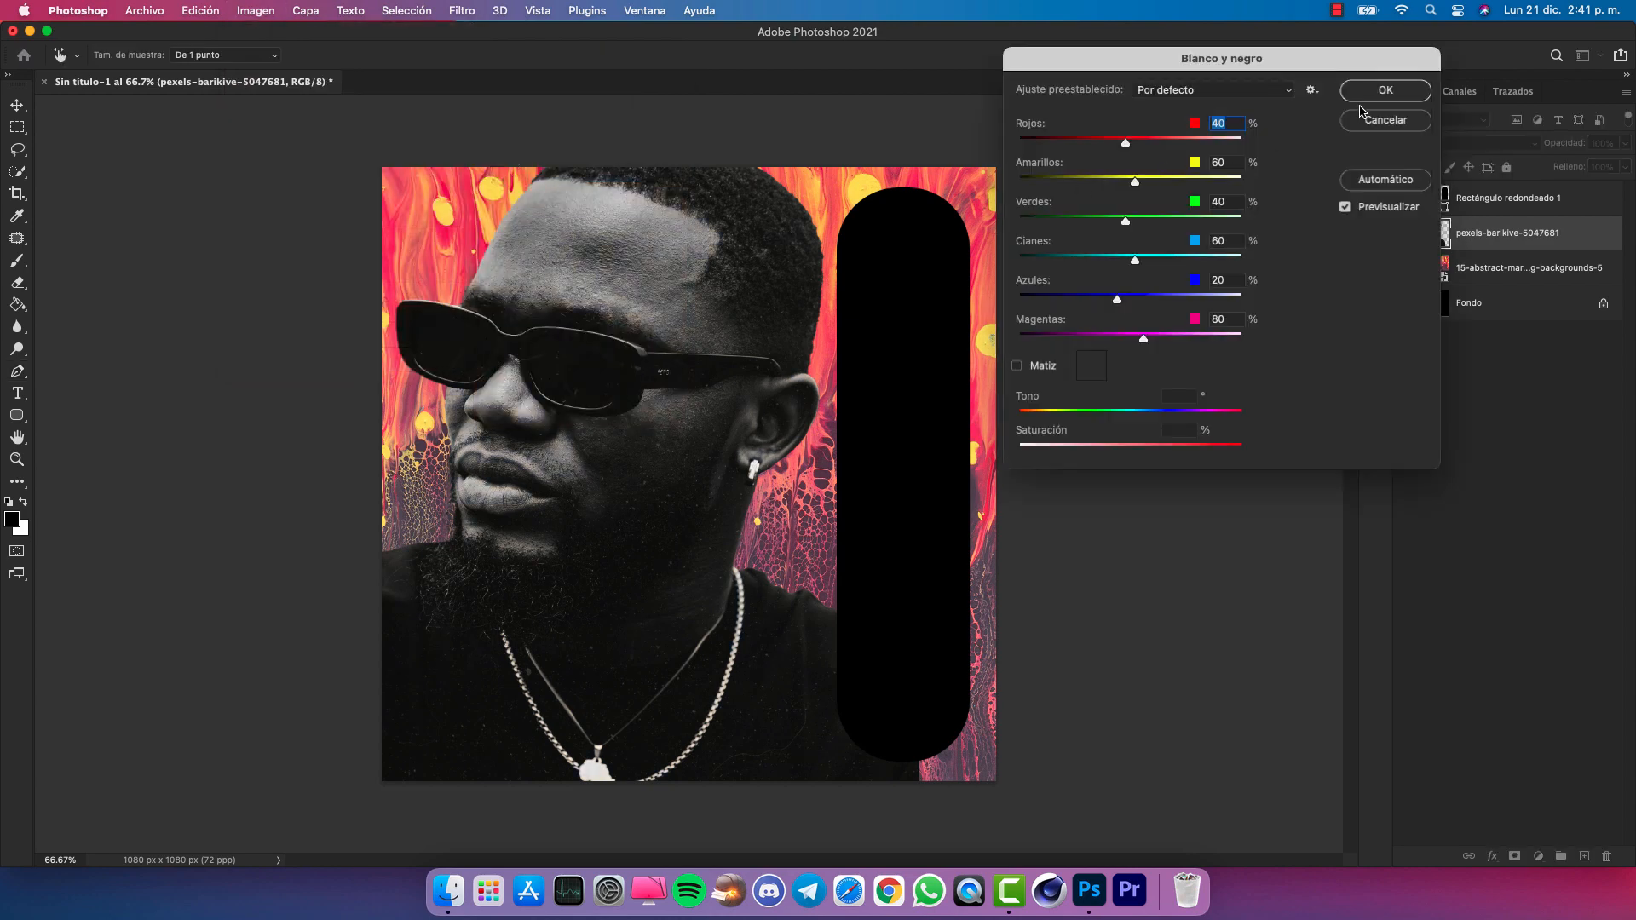
{"action": "left_click", "coordinate": [1367, 96]}
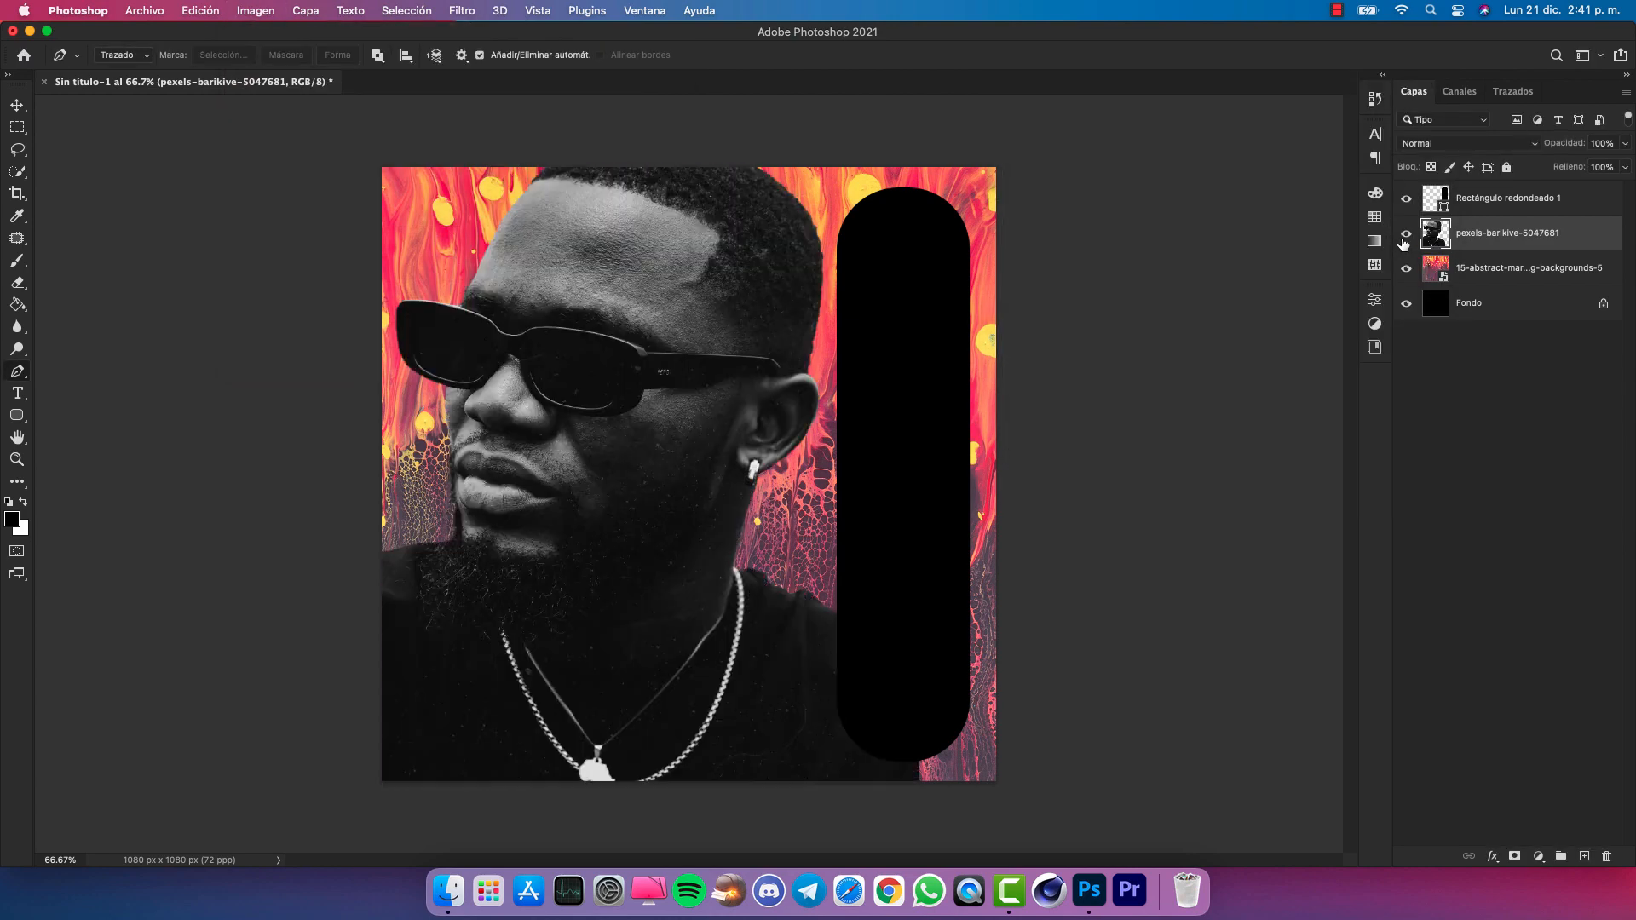
Add a Curves adjustment above the marbled background, darkening the shadows and brightening the highlights, and compare it with the original
{"action": "left_click", "coordinate": [1492, 271]}
{"action": "left_click", "coordinate": [1539, 856]}
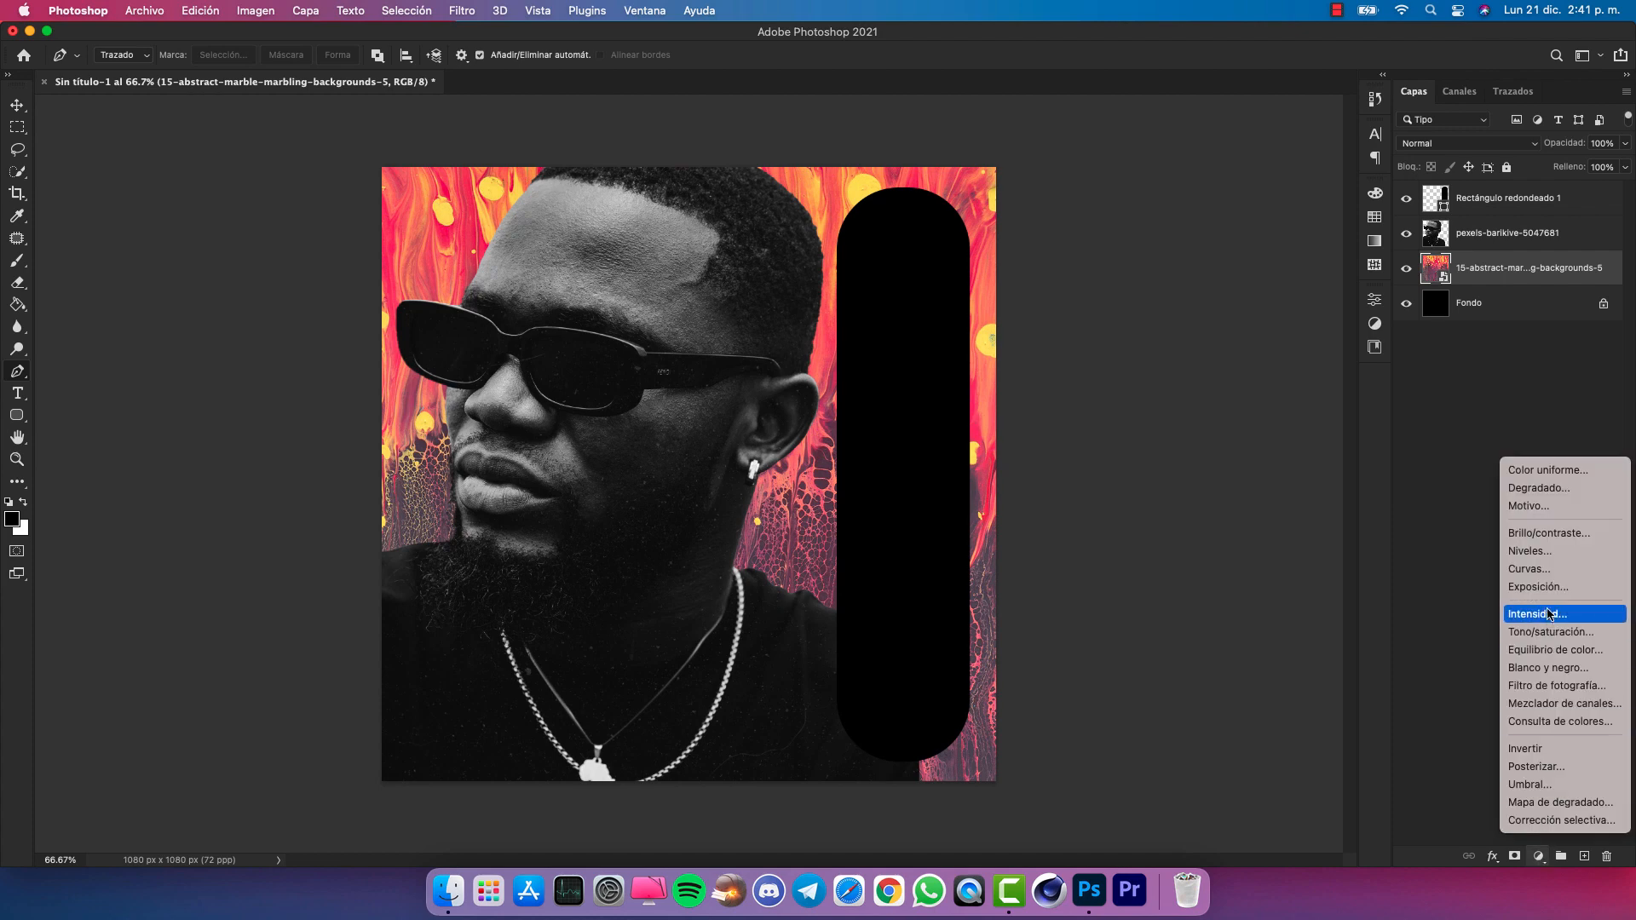
{"action": "left_click", "coordinate": [1539, 569]}
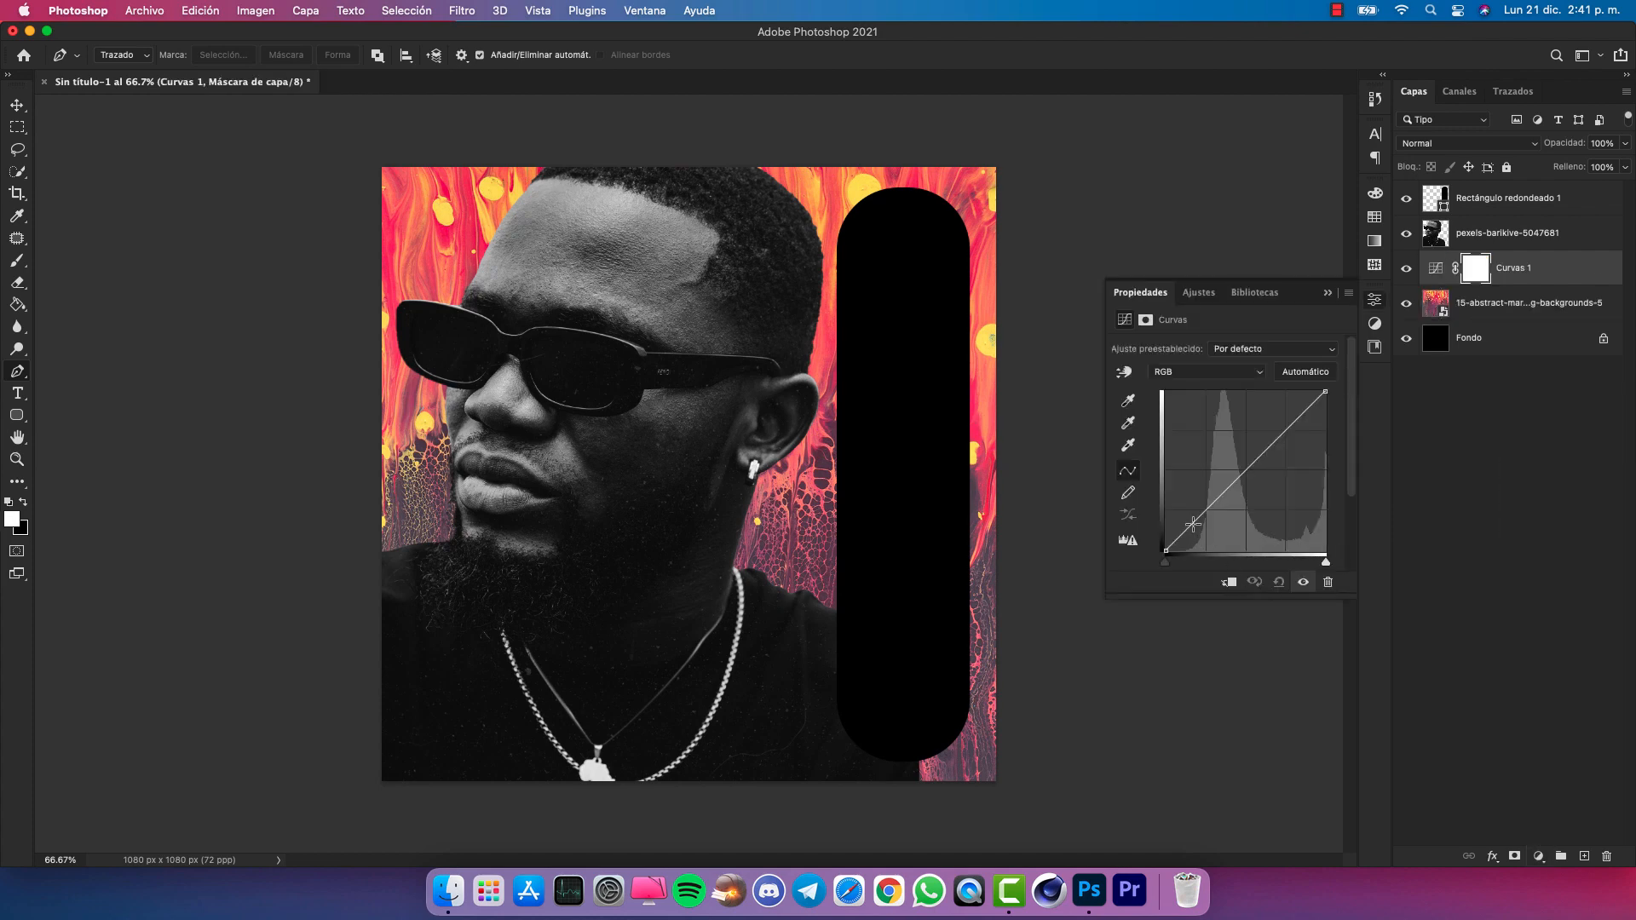
{"action": "left_click_drag", "start_coordinate": [1193, 523], "coordinate": [1206, 533]}
{"action": "left_click_drag", "start_coordinate": [1266, 484], "coordinate": [1299, 399]}
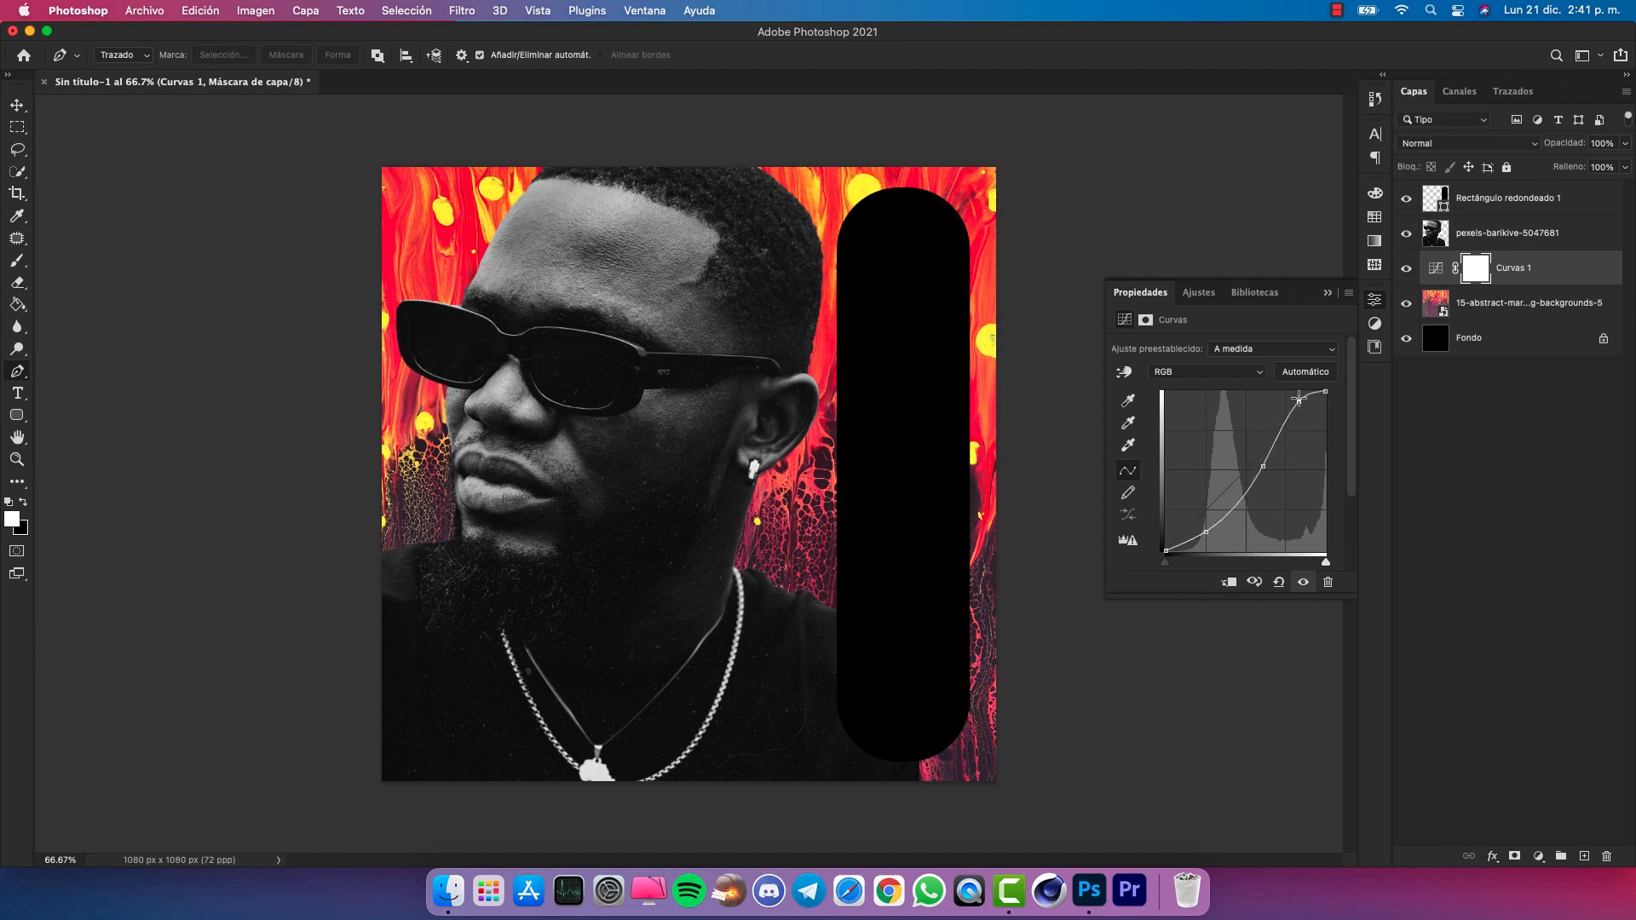
{"action": "mouse_move", "coordinate": [1240, 497]}
{"action": "left_mouse_down"}
{"action": "mouse_move", "coordinate": [1233, 487]}
{"action": "mouse_move", "coordinate": [1244, 503]}
{"action": "left_mouse_up"}
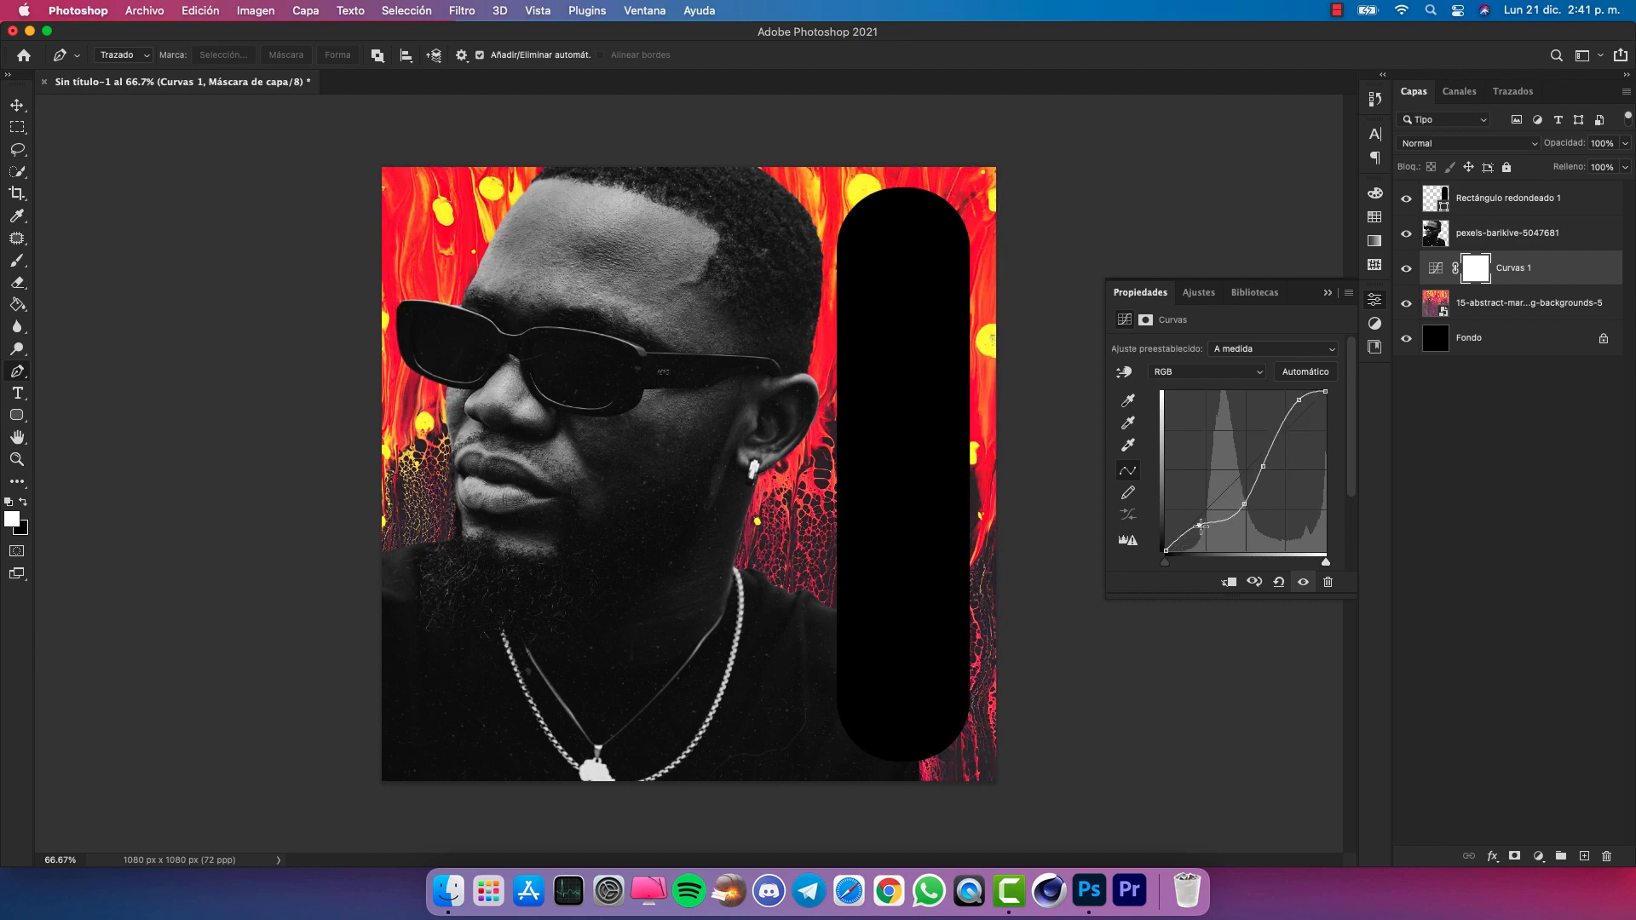
{"action": "left_click", "coordinate": [1330, 294]}
{"action": "left_click", "coordinate": [1408, 269]}
{"action": "left_click", "coordinate": [1407, 270]}
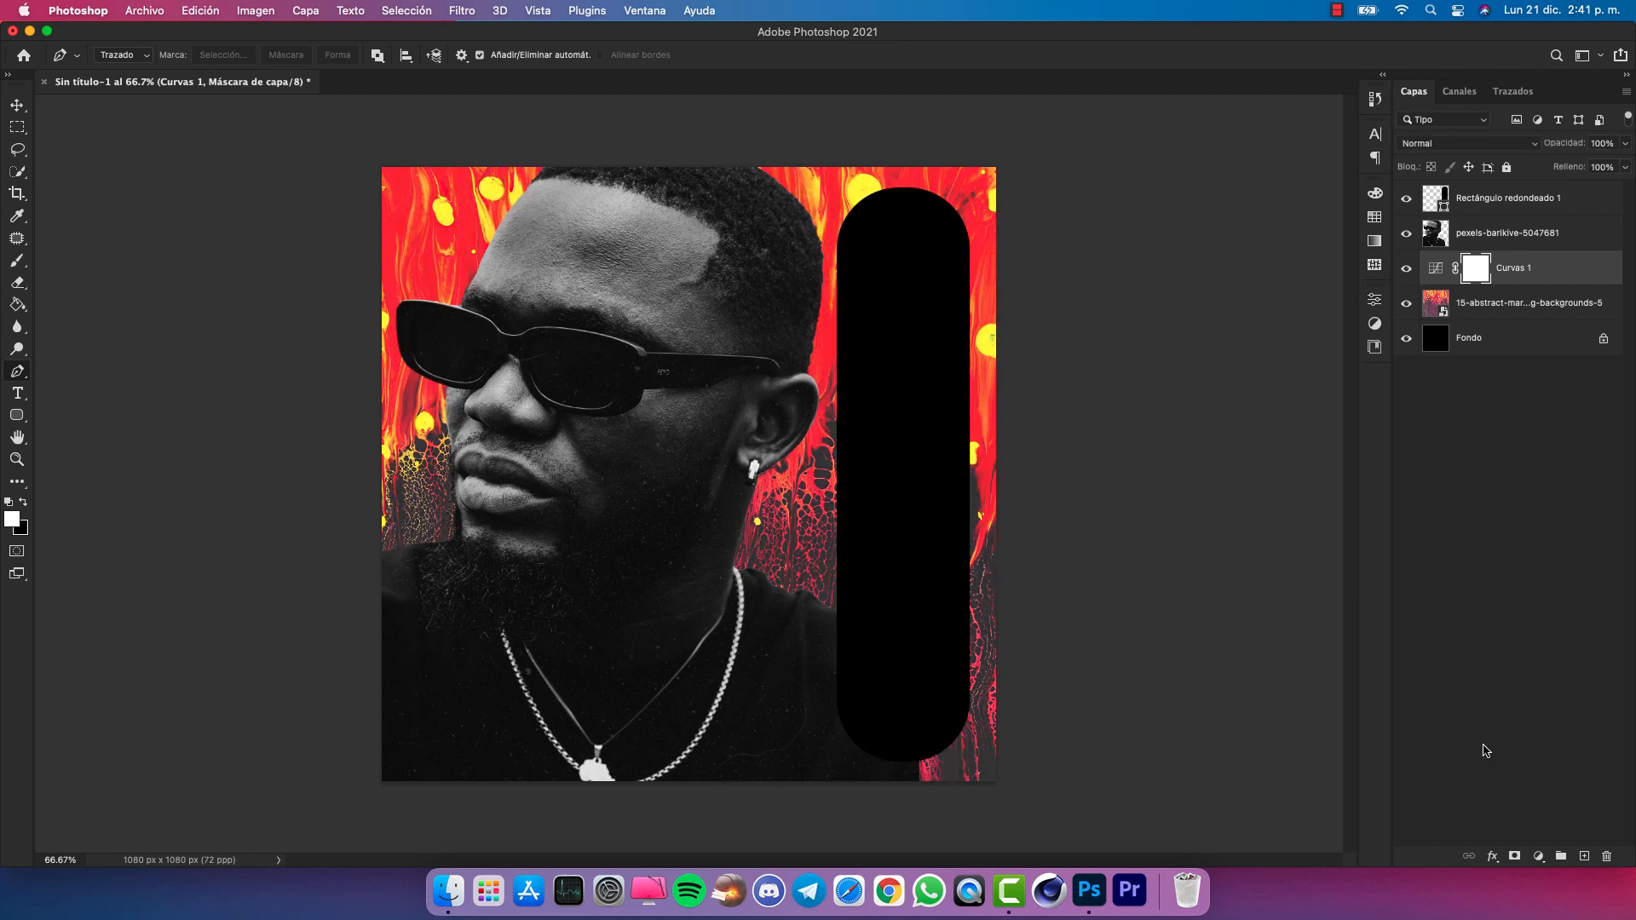
Add a Hue/Saturation adjustment above the Curves layer with the hue at -8, and compare the background with and without it
{"action": "left_click", "coordinate": [1538, 857]}
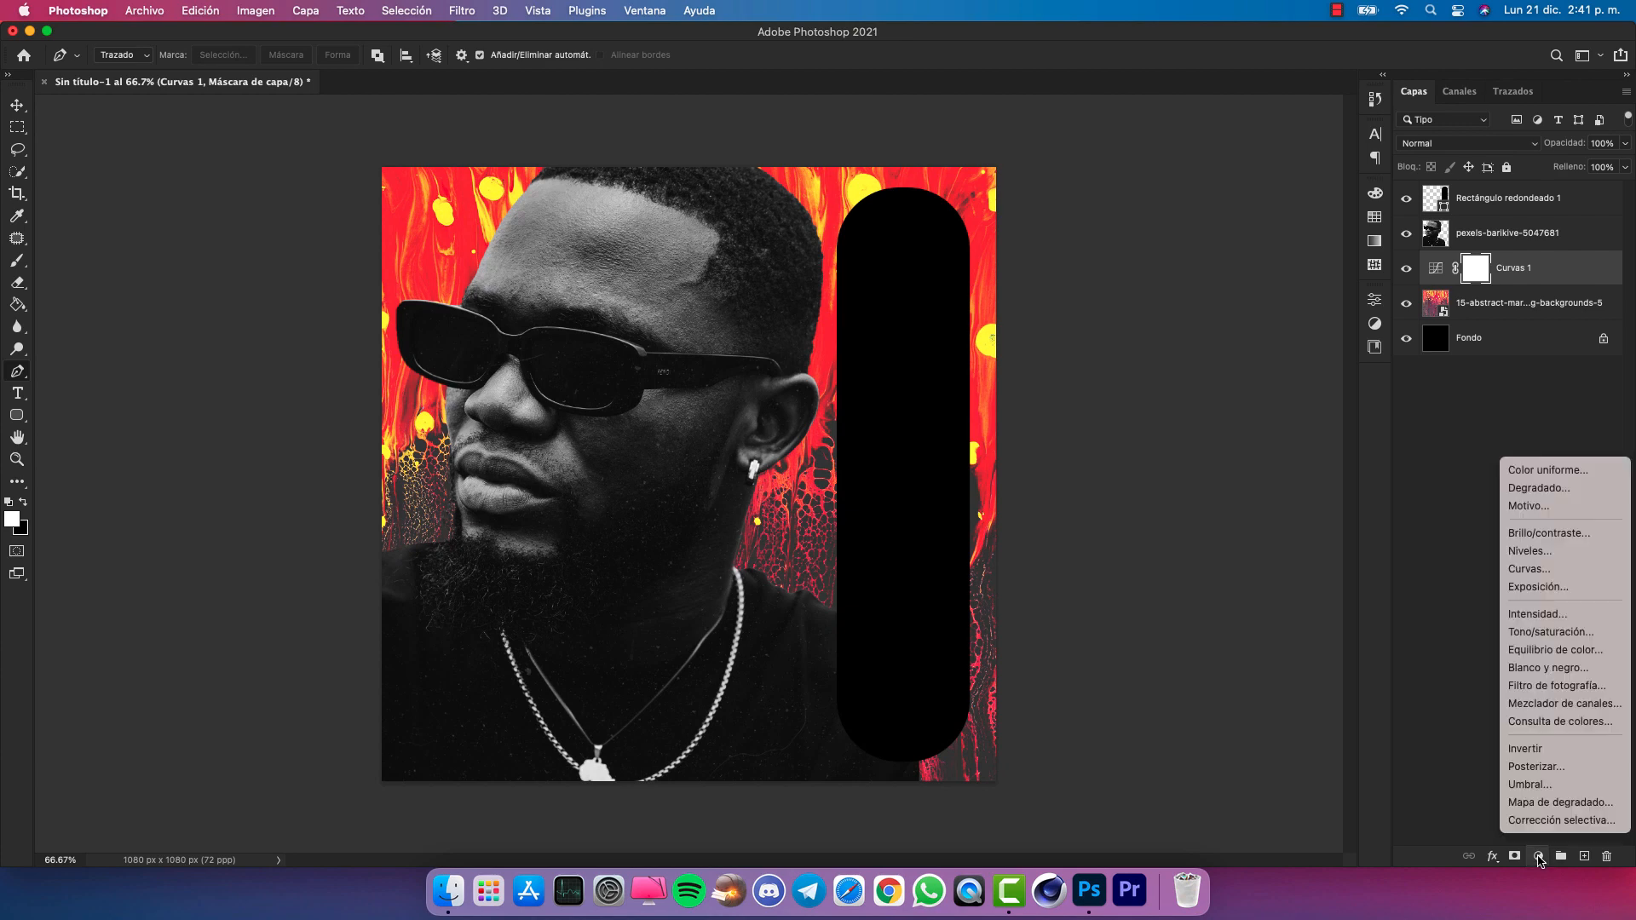
{"action": "left_click", "coordinate": [1525, 634]}
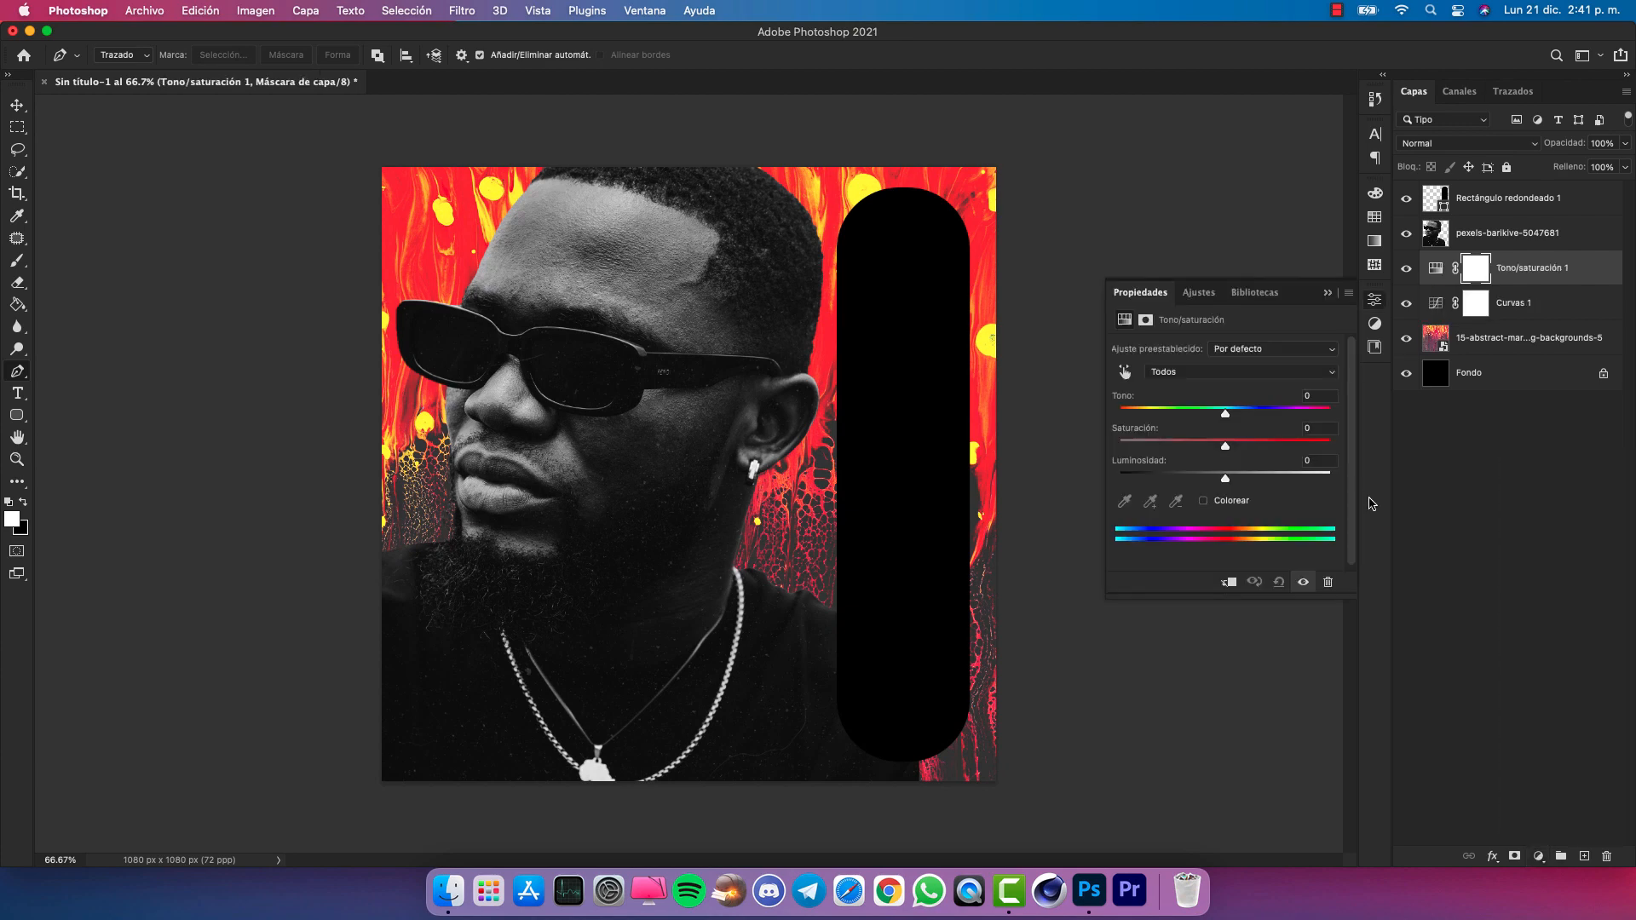
{"action": "mouse_move", "coordinate": [1227, 415]}
{"action": "left_mouse_down"}
{"action": "mouse_move", "coordinate": [1202, 412]}
{"action": "mouse_move", "coordinate": [1217, 410]}
{"action": "left_mouse_up"}
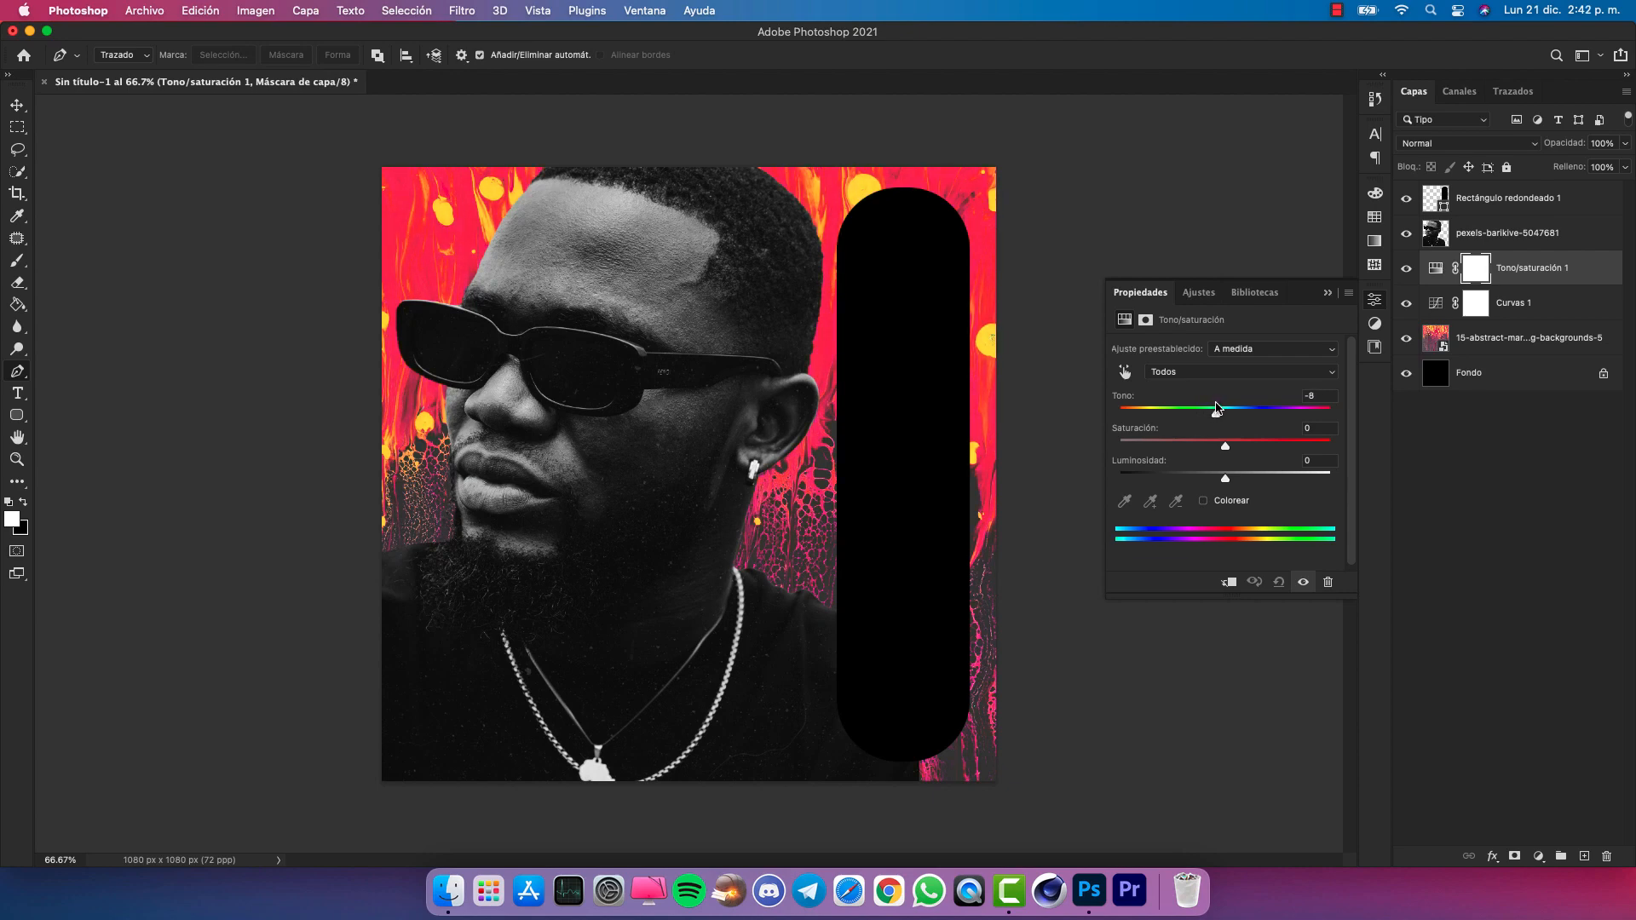
{"action": "left_click", "coordinate": [1327, 293]}
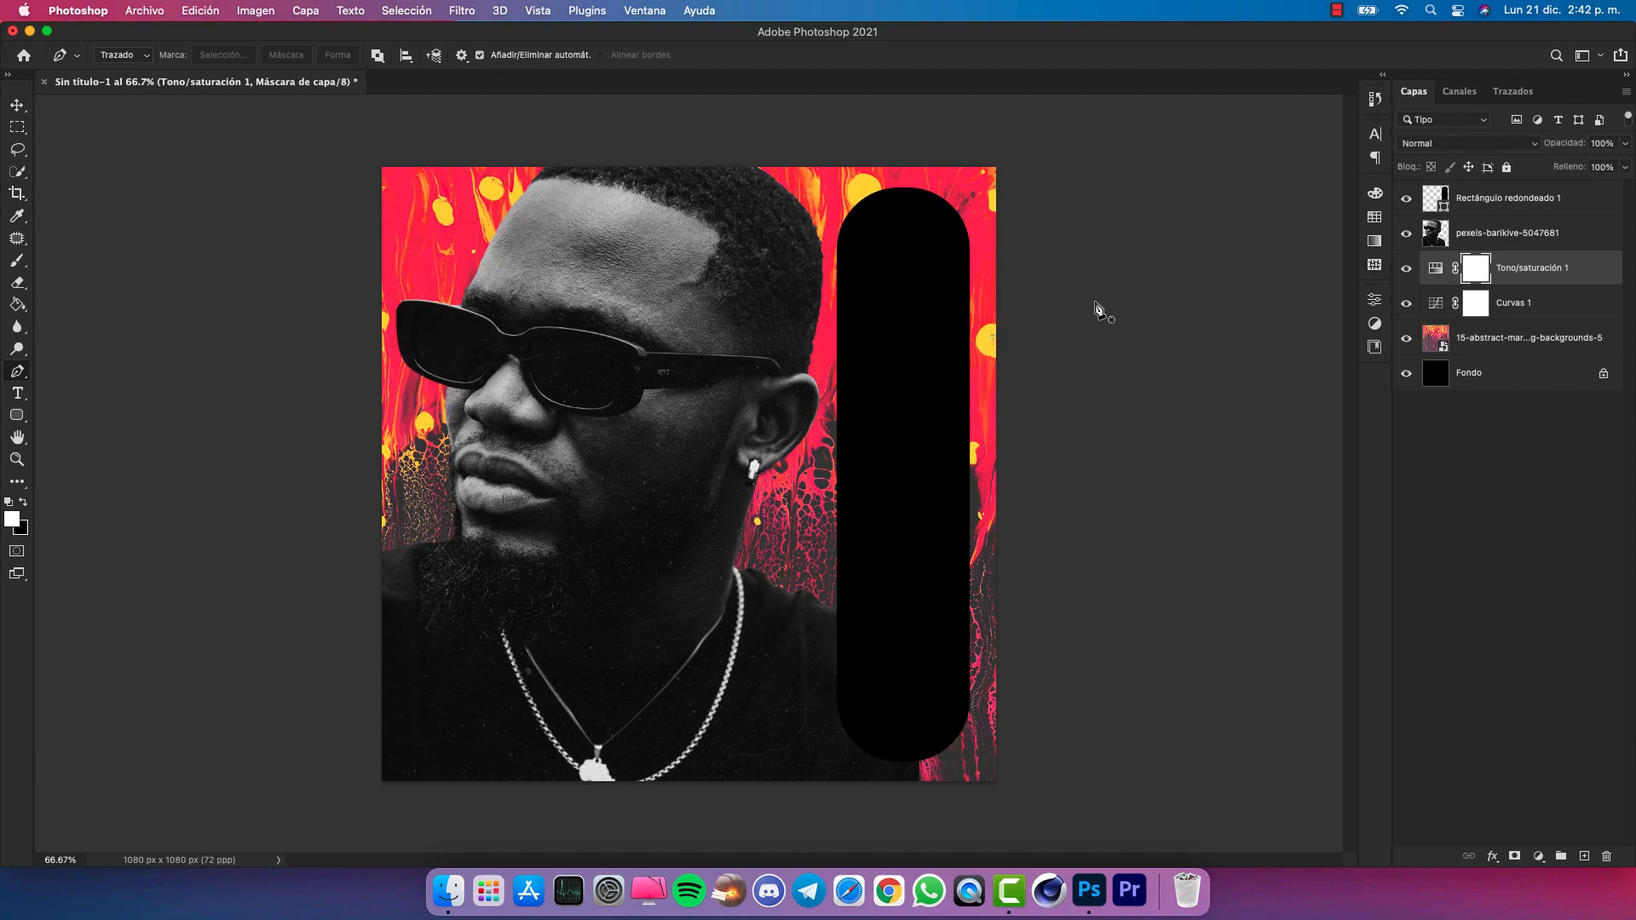
{"action": "key", "text": "super+minus"}
{"action": "key", "text": "super+plus"}
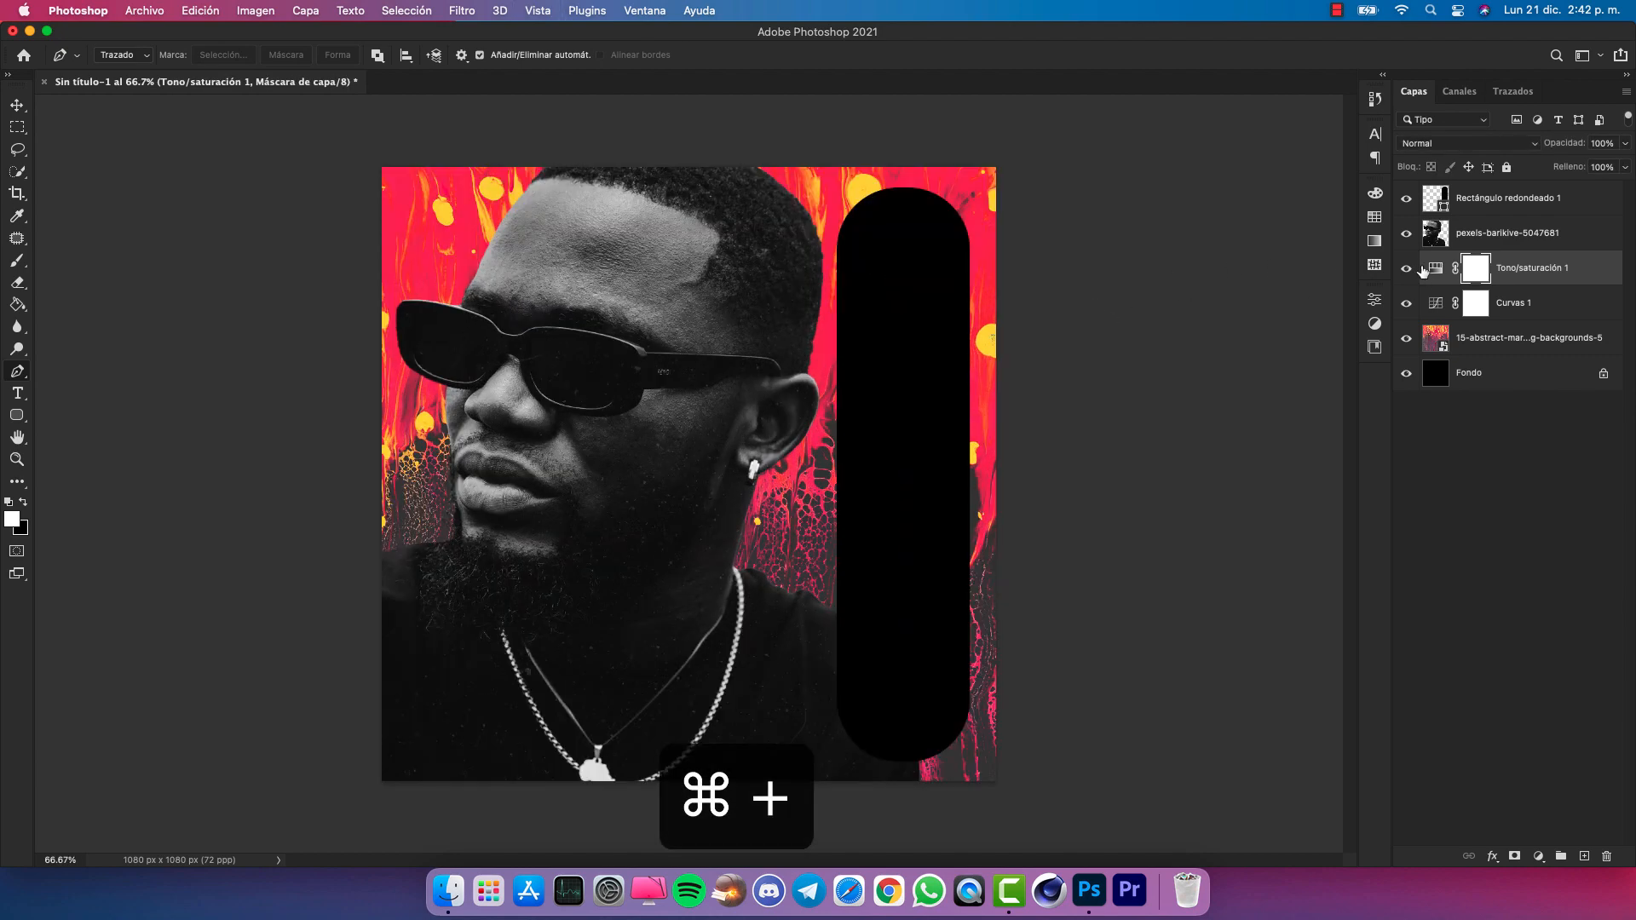
{"action": "key", "text": "super+minus"}
{"action": "key", "text": "super+plus"}
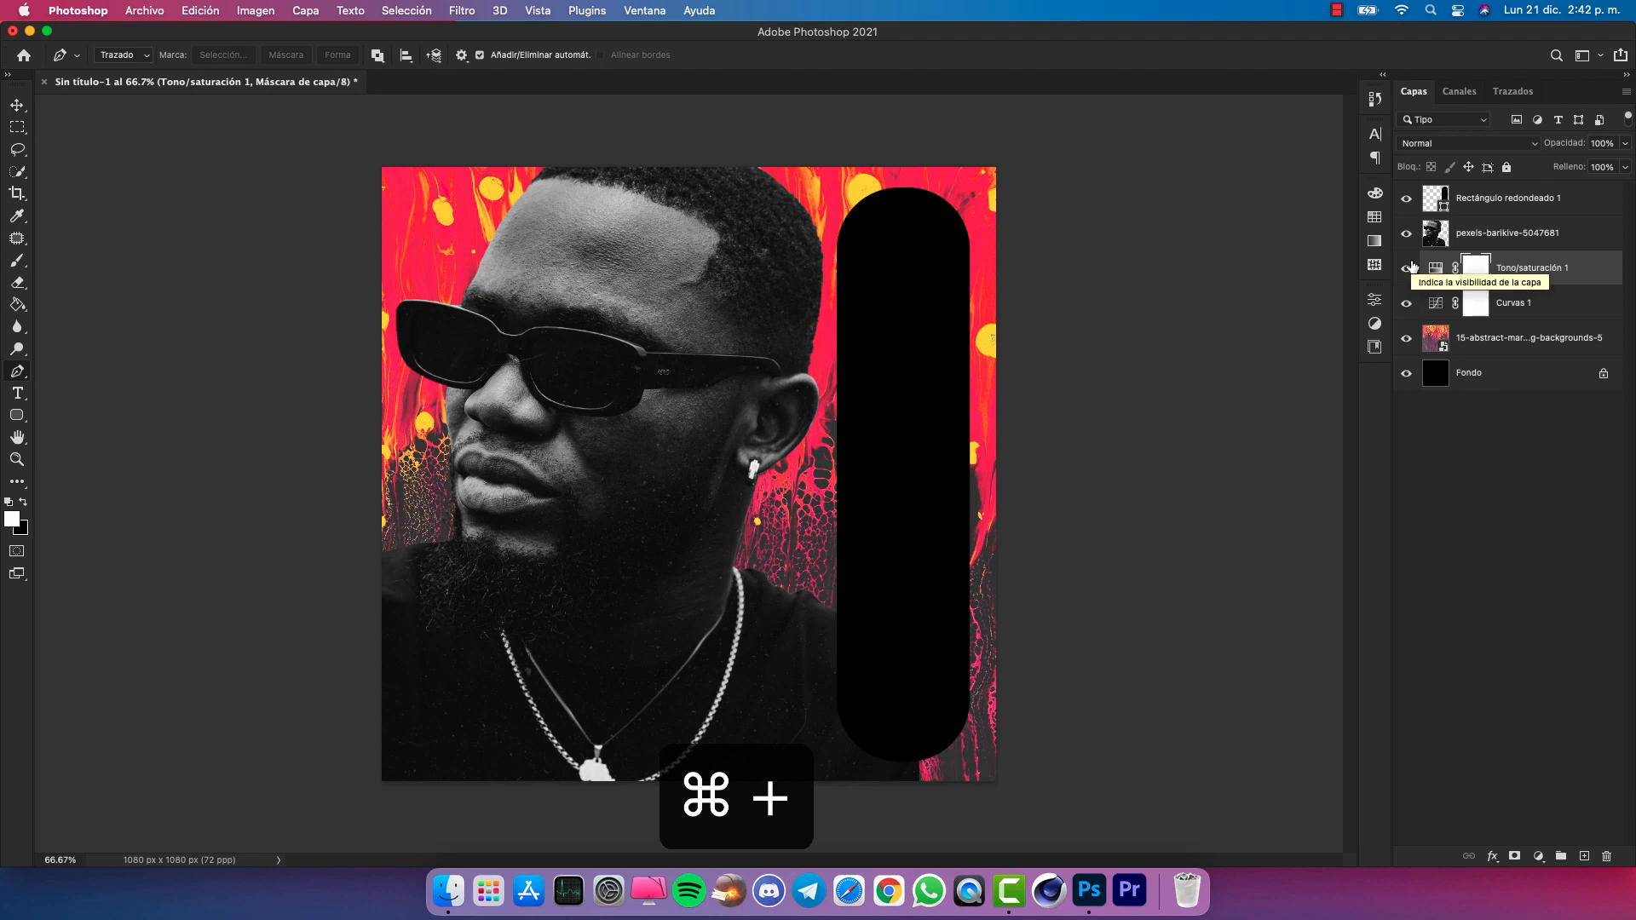
{"action": "left_click", "coordinate": [1406, 268]}
{"action": "left_click", "coordinate": [1406, 267]}
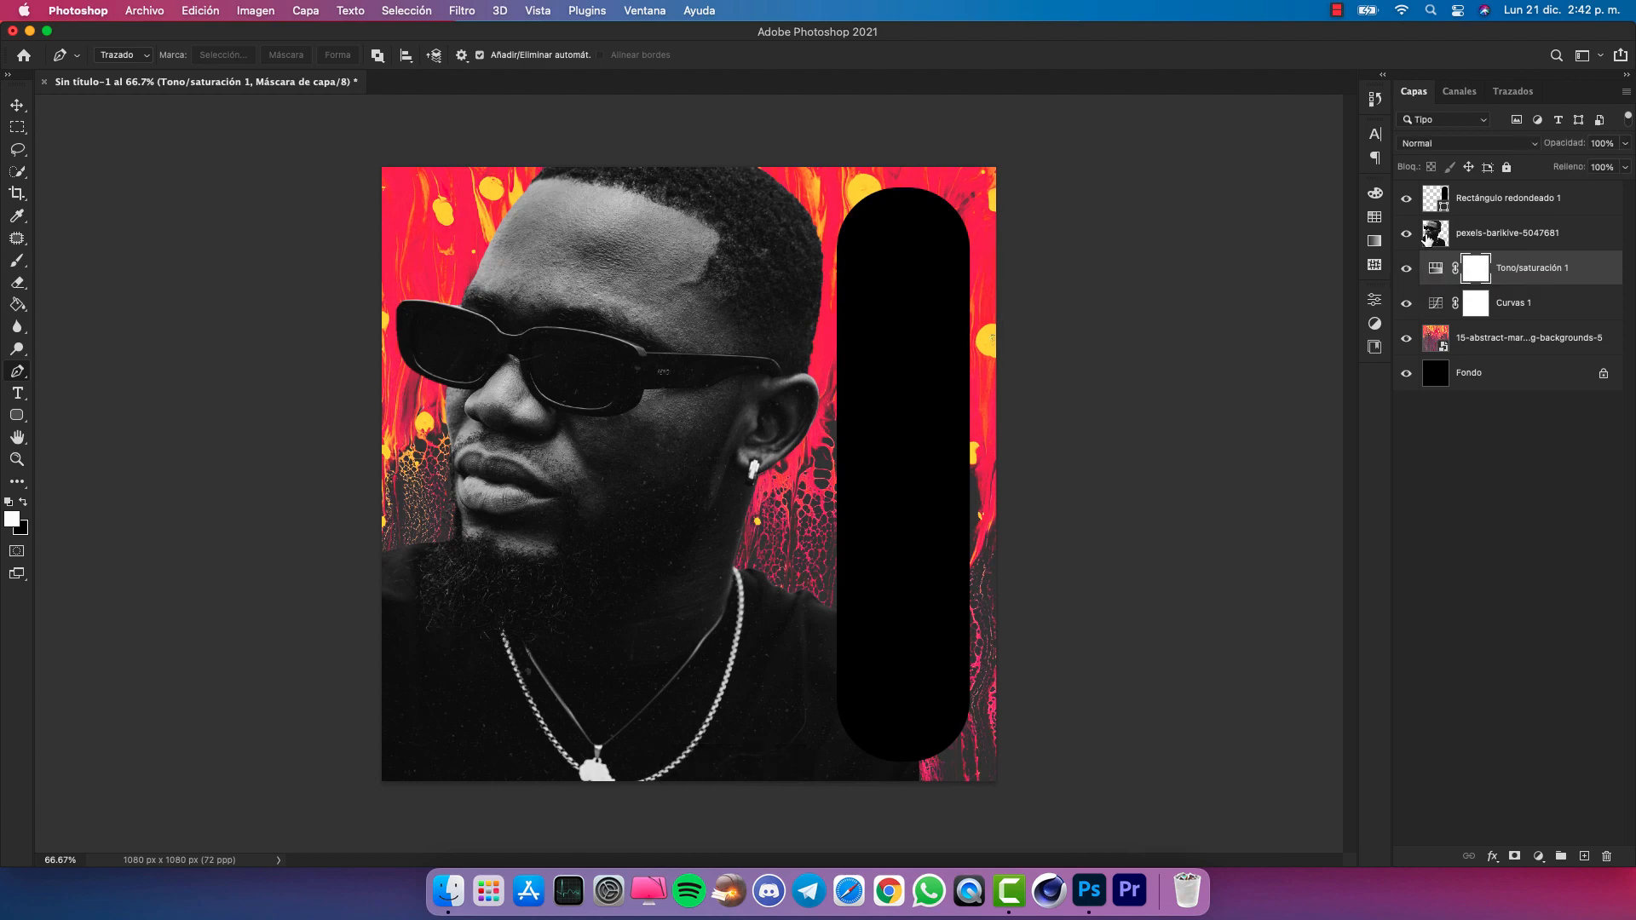
Create a new empty layer above the portrait and set the foreground color to white (ffffff)
{"action": "left_click", "coordinate": [1480, 232]}
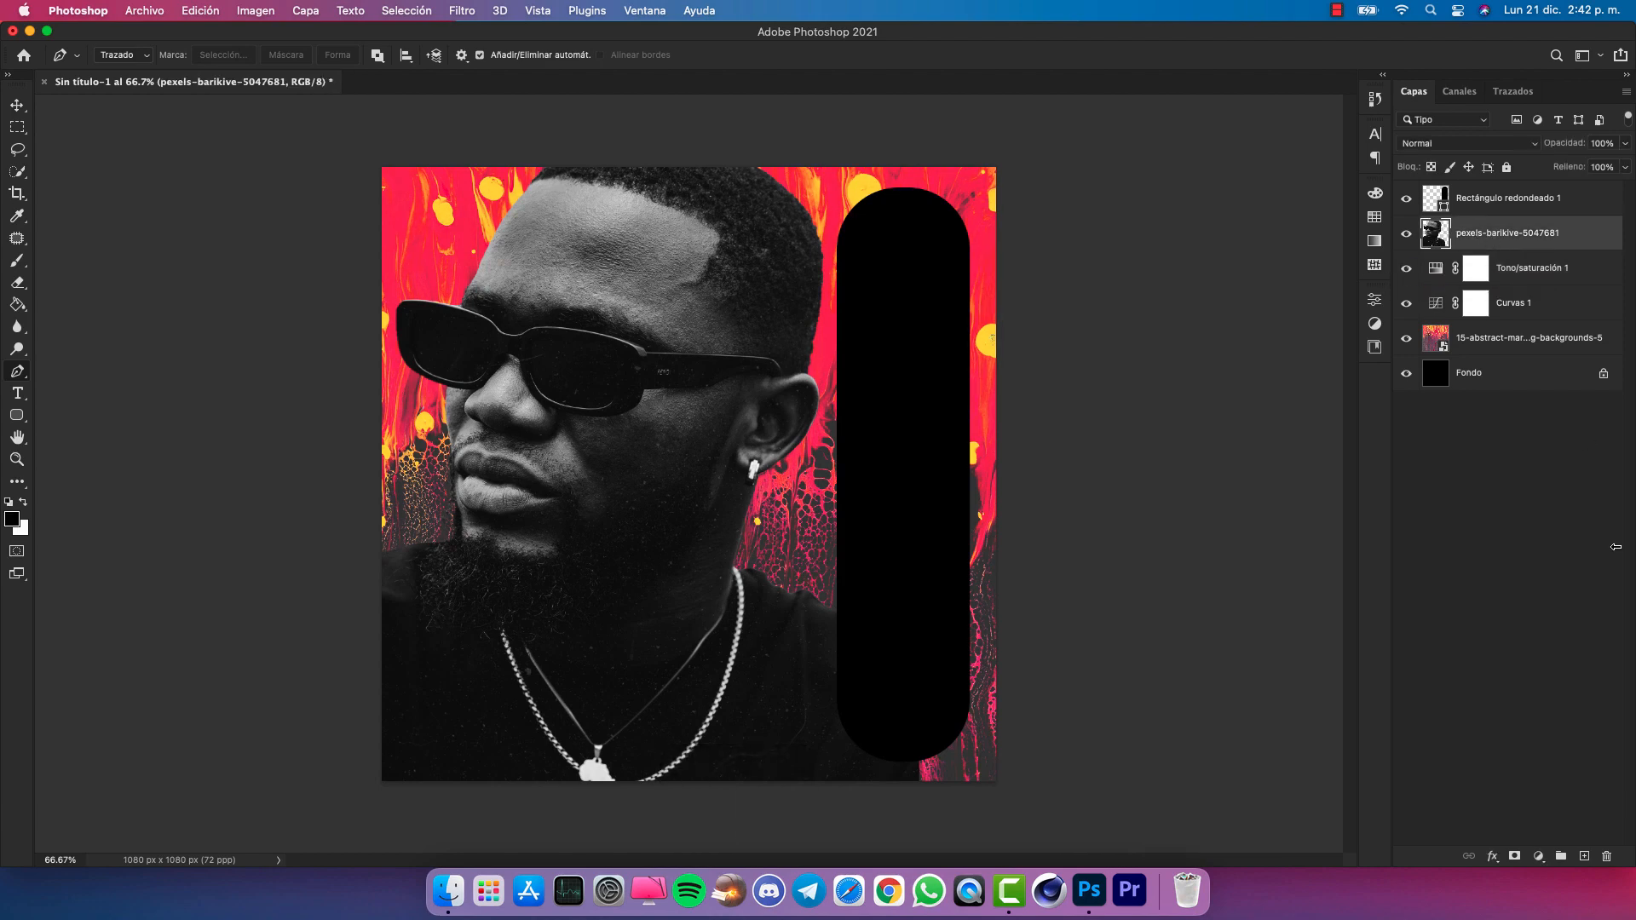
{"action": "left_click", "coordinate": [1584, 859]}
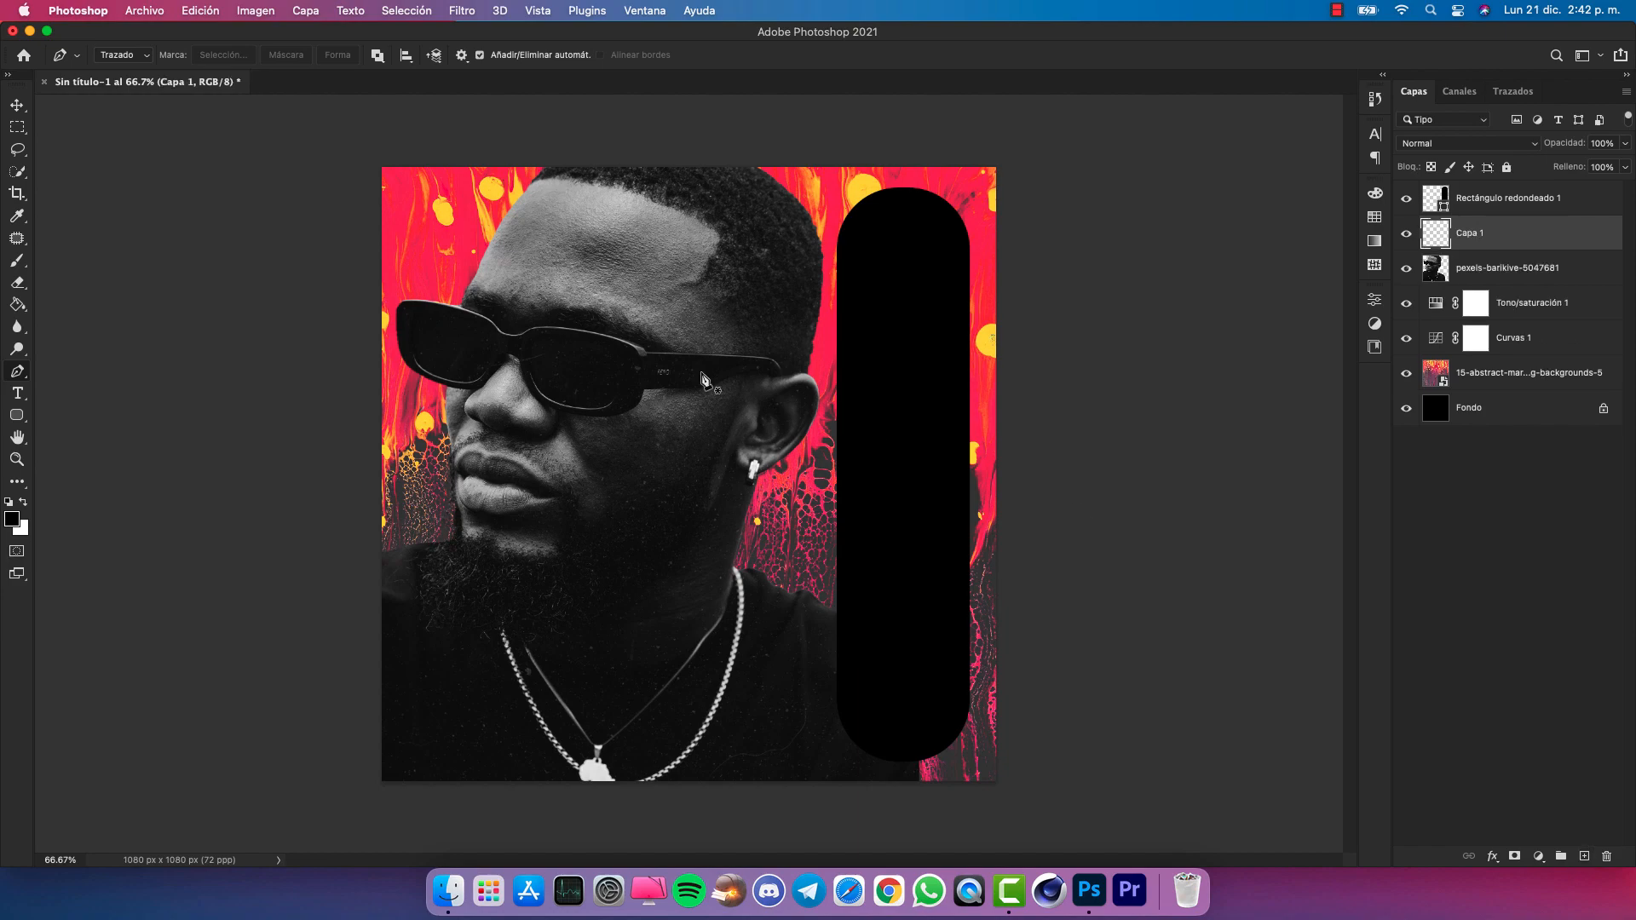
{"action": "scroll", "coordinate": [507, 426], "scroll_direction": "up", "scroll_amount": 5}
{"action": "scroll", "coordinate": [503, 427], "scroll_direction": "up", "scroll_amount": 2}
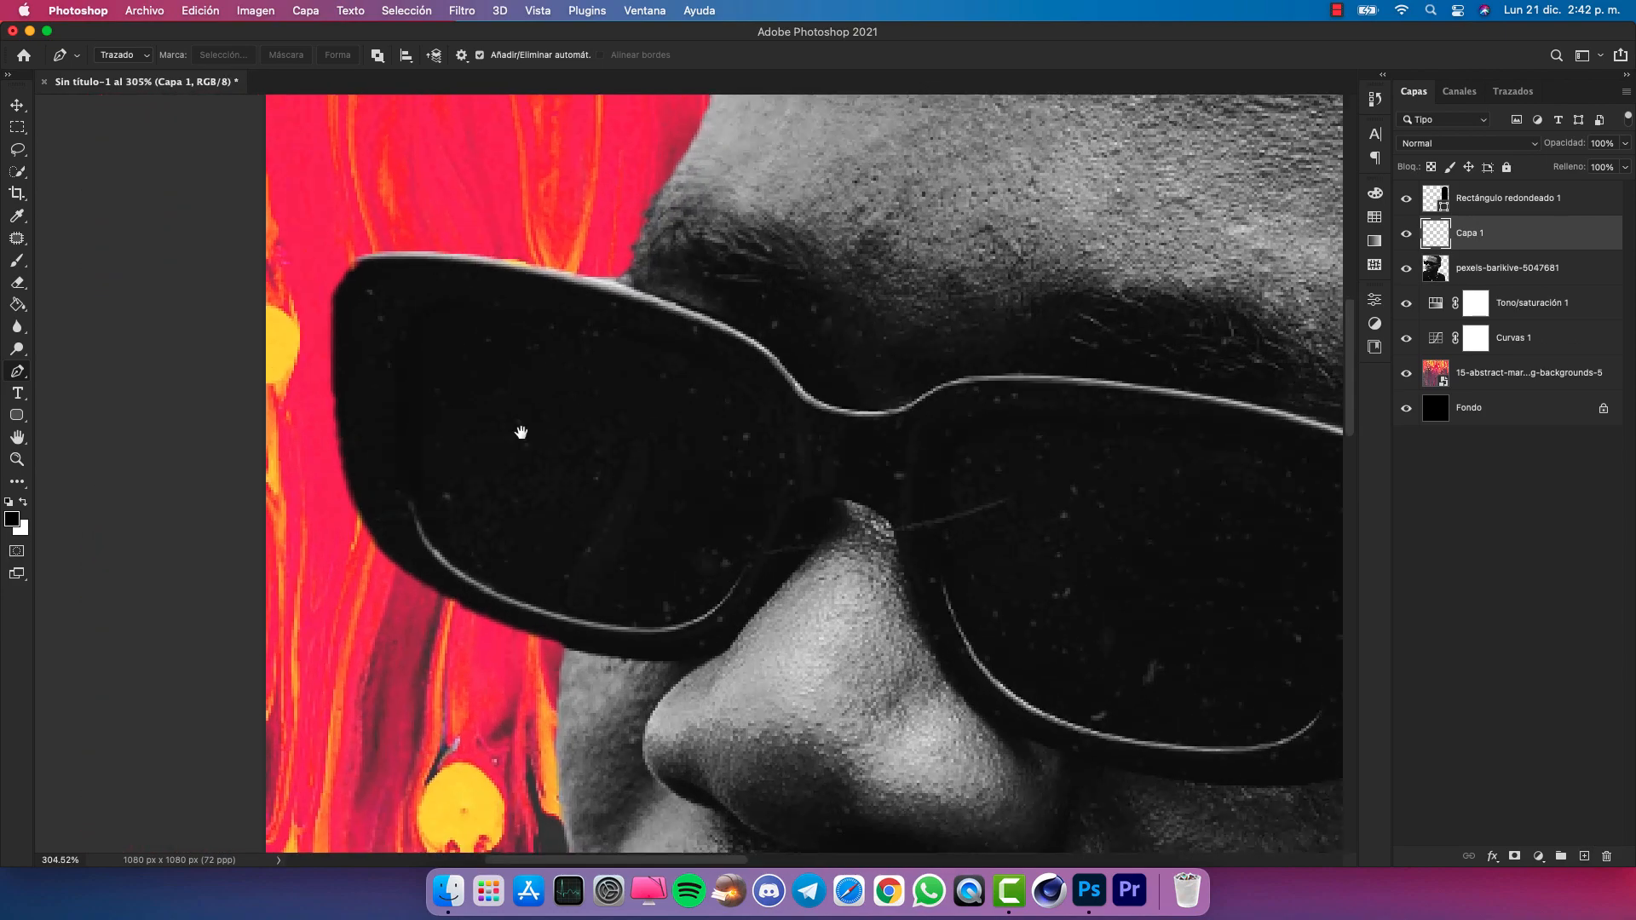
{"action": "key", "text": "x"}
{"action": "left_click", "coordinate": [12, 519]}
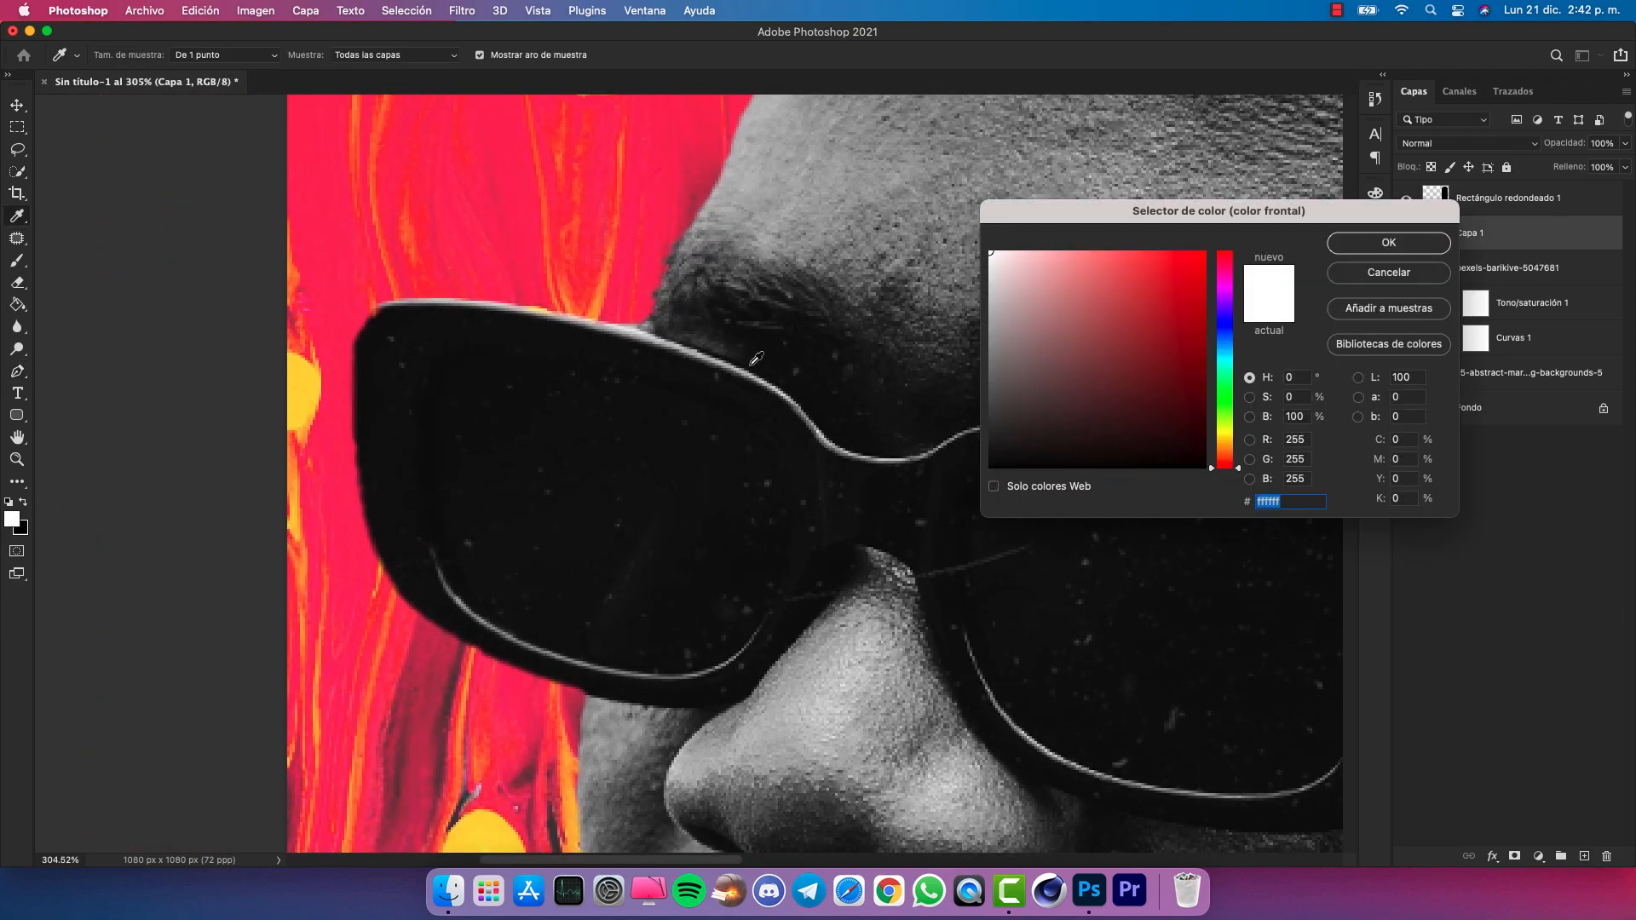
{"action": "left_click", "coordinate": [1390, 242]}
Draw a Pen path with curved segments along the upper, inner and lower edges of the sunglasses' left lens
{"action": "key", "text": "p"}
{"action": "scroll", "coordinate": [430, 524], "scroll_direction": "up", "scroll_amount": 1}
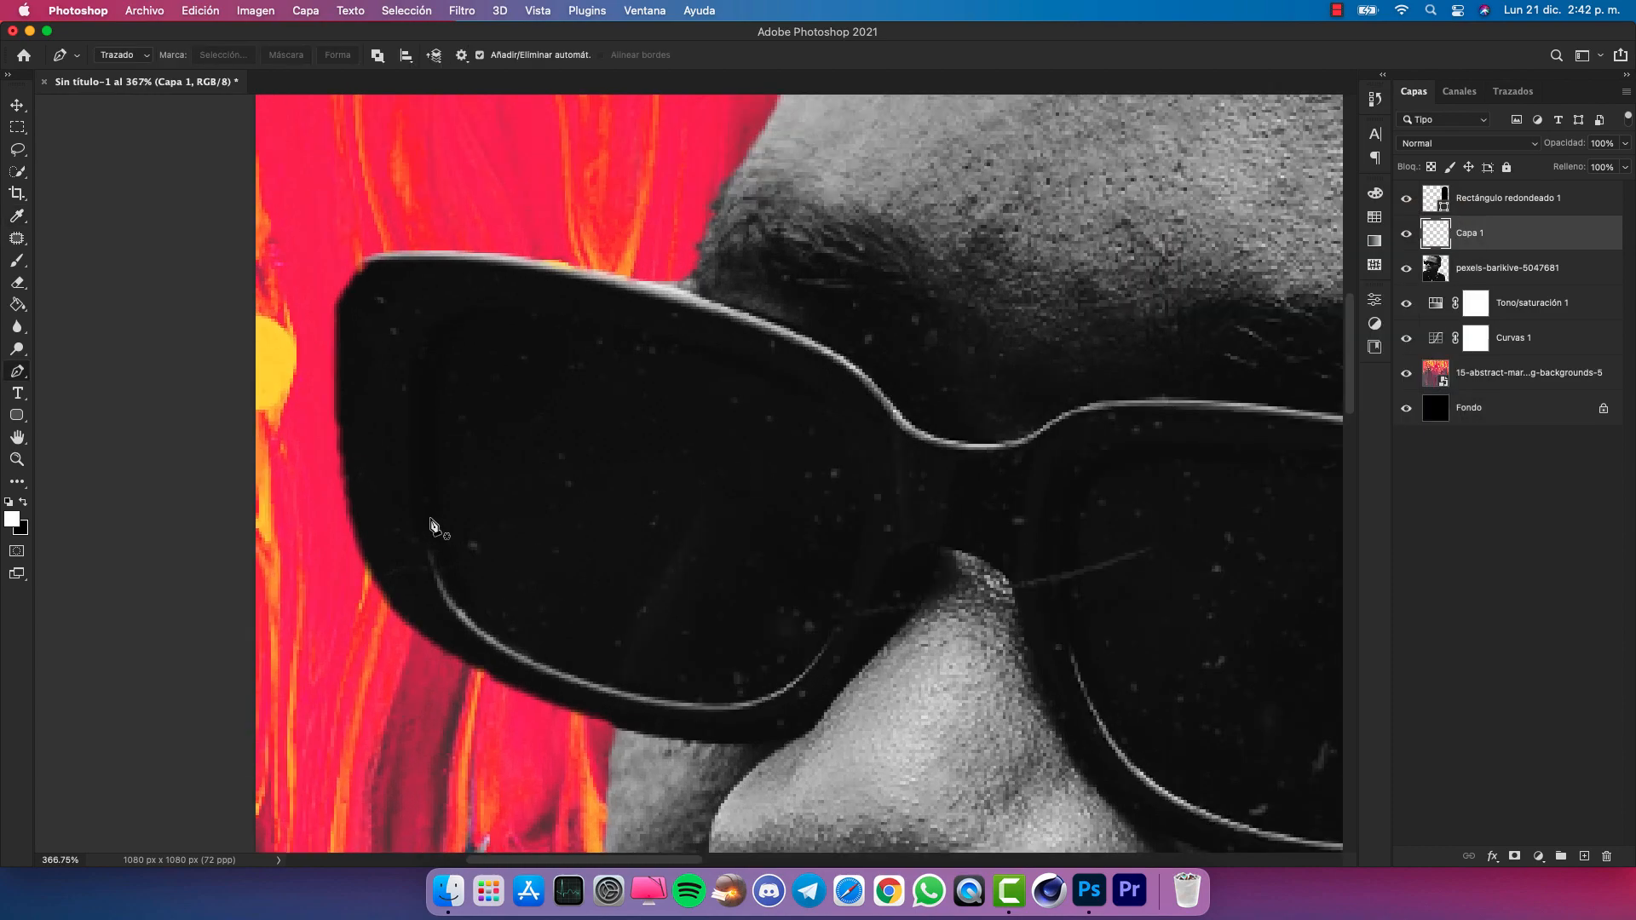
{"action": "left_click", "coordinate": [418, 463]}
{"action": "left_click", "coordinate": [870, 518]}
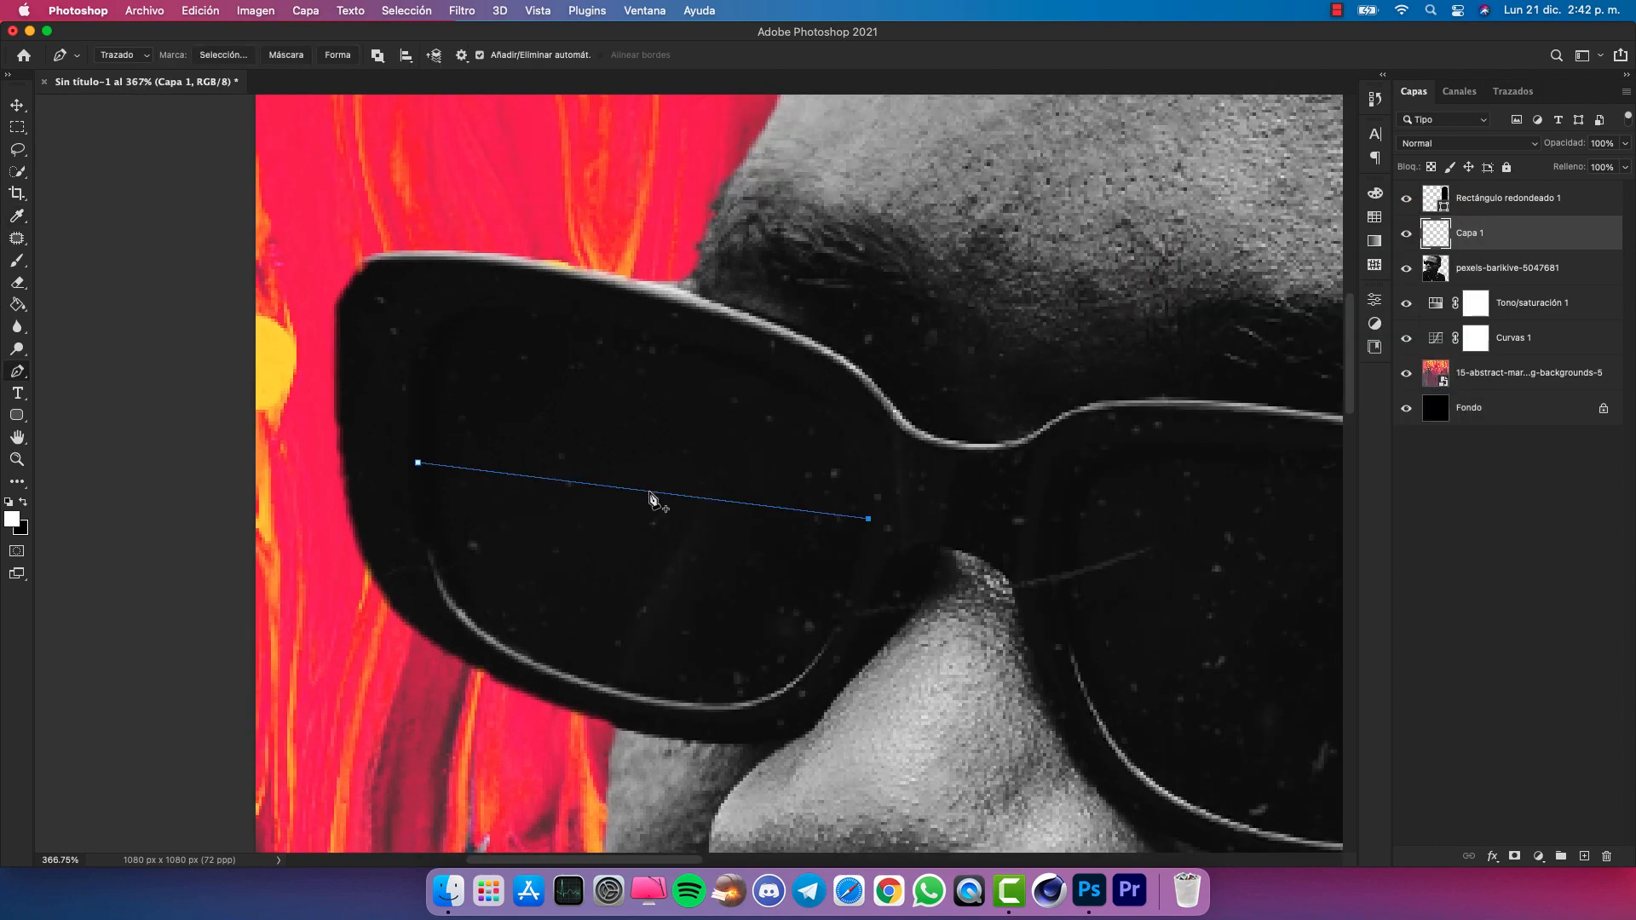
{"action": "left_click_drag", "start_coordinate": [650, 492], "coordinate": [659, 343]}
{"action": "left_click_drag", "start_coordinate": [504, 392], "coordinate": [446, 325]}
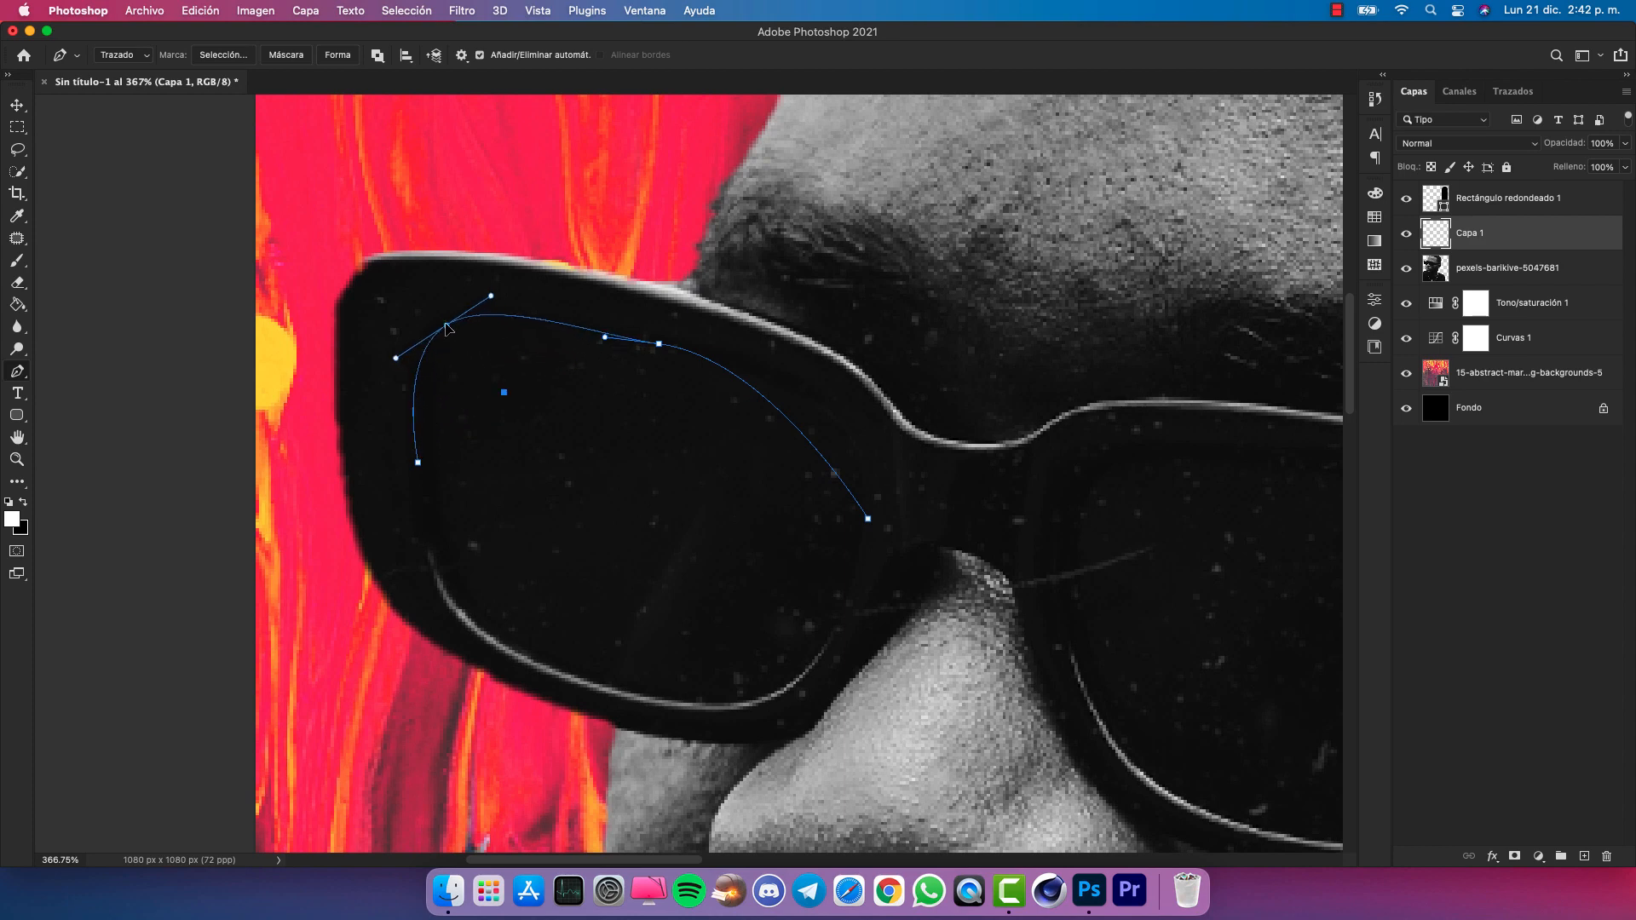
{"action": "left_click_drag", "start_coordinate": [659, 343], "coordinate": [786, 390]}
{"action": "left_click", "coordinate": [513, 657]}
{"action": "left_click_drag", "start_coordinate": [673, 594], "coordinate": [779, 671]}
{"action": "left_click", "coordinate": [868, 517]}
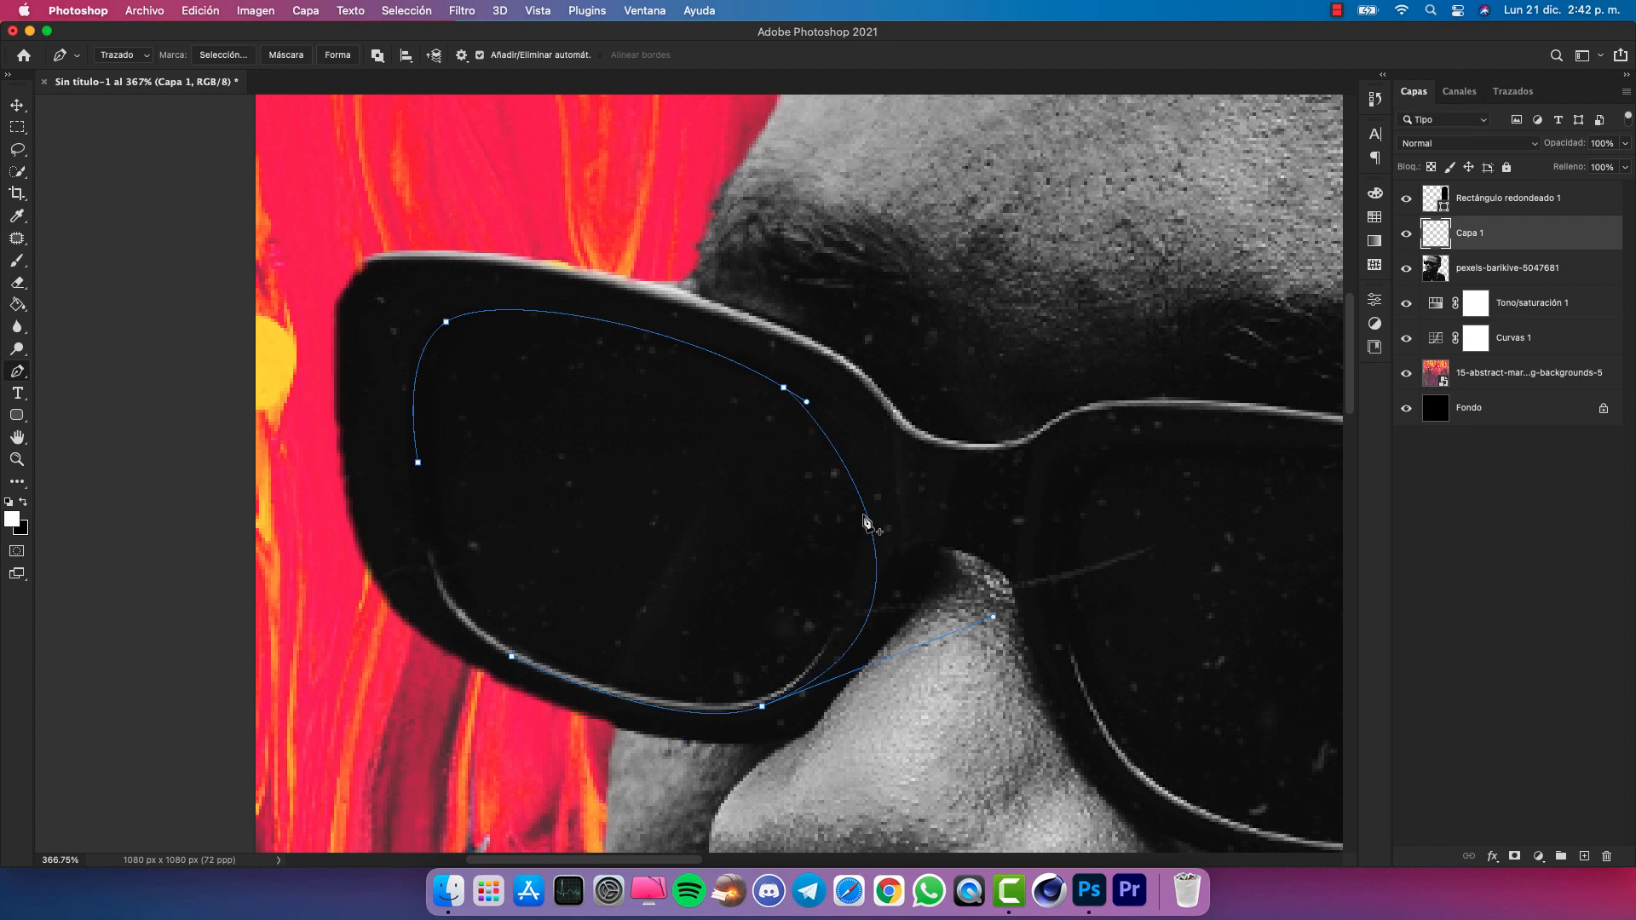
Adjust the inner and lower curves of the left lens path and close it at its starting anchor
{"action": "left_click_drag", "start_coordinate": [866, 517], "coordinate": [871, 485]}
{"action": "left_click", "coordinate": [762, 708]}
{"action": "left_click_drag", "start_coordinate": [764, 711], "coordinate": [758, 712]}
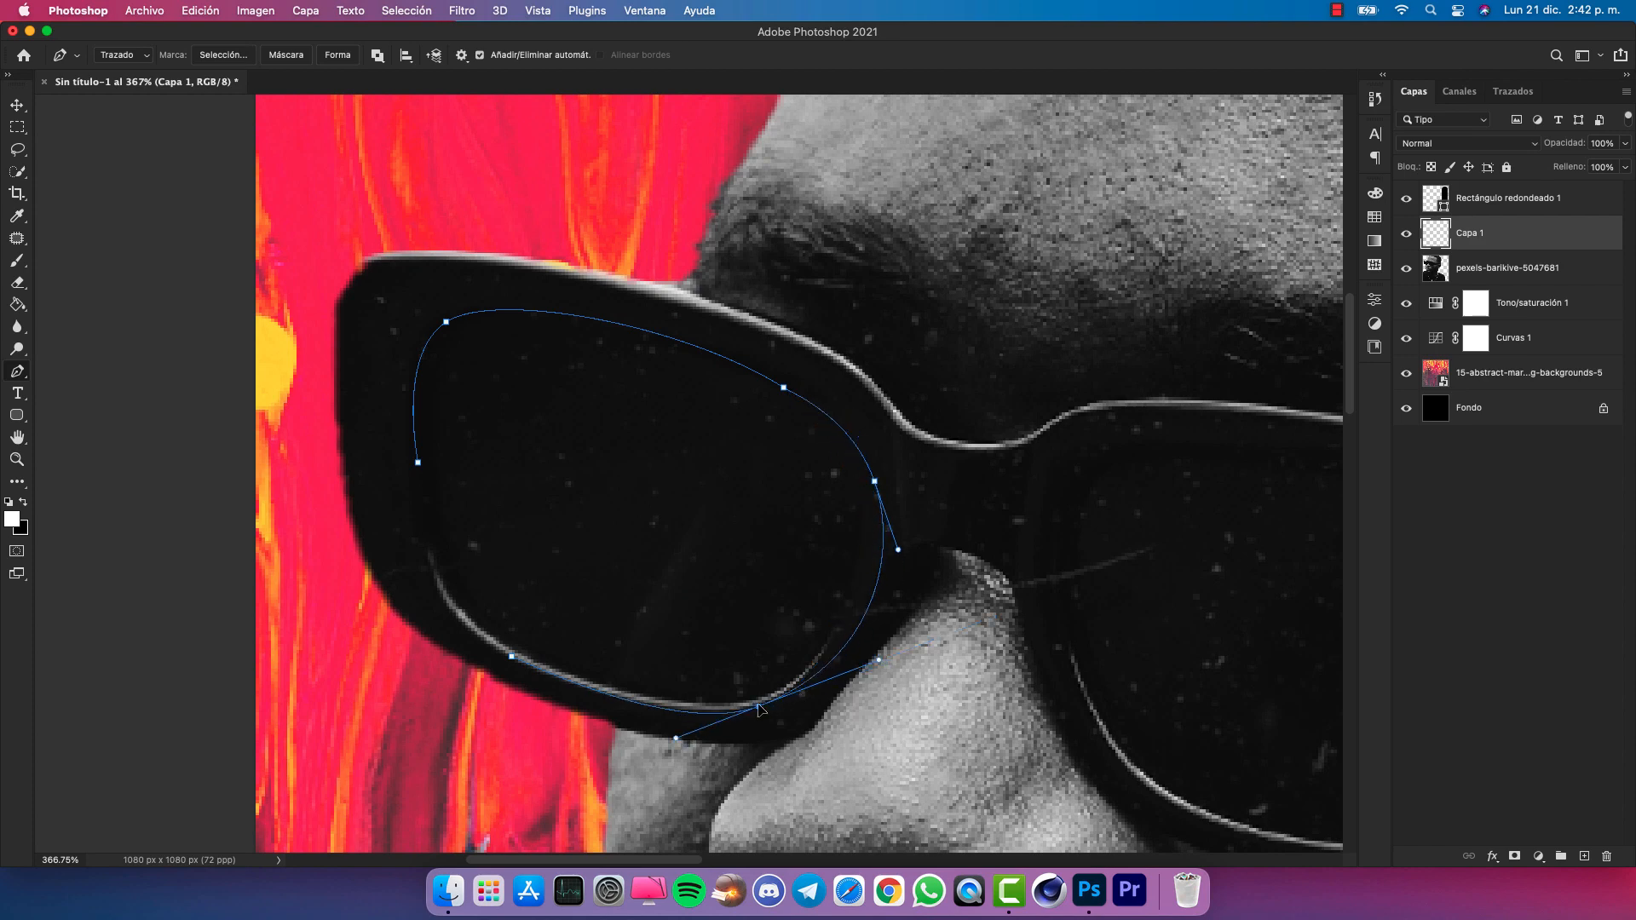
{"action": "left_click", "coordinate": [415, 550]}
{"action": "left_click", "coordinate": [512, 657]}
{"action": "left_click_drag", "start_coordinate": [511, 629], "coordinate": [485, 643]}
{"action": "left_click", "coordinate": [418, 464]}
{"action": "left_click", "coordinate": [416, 551]}
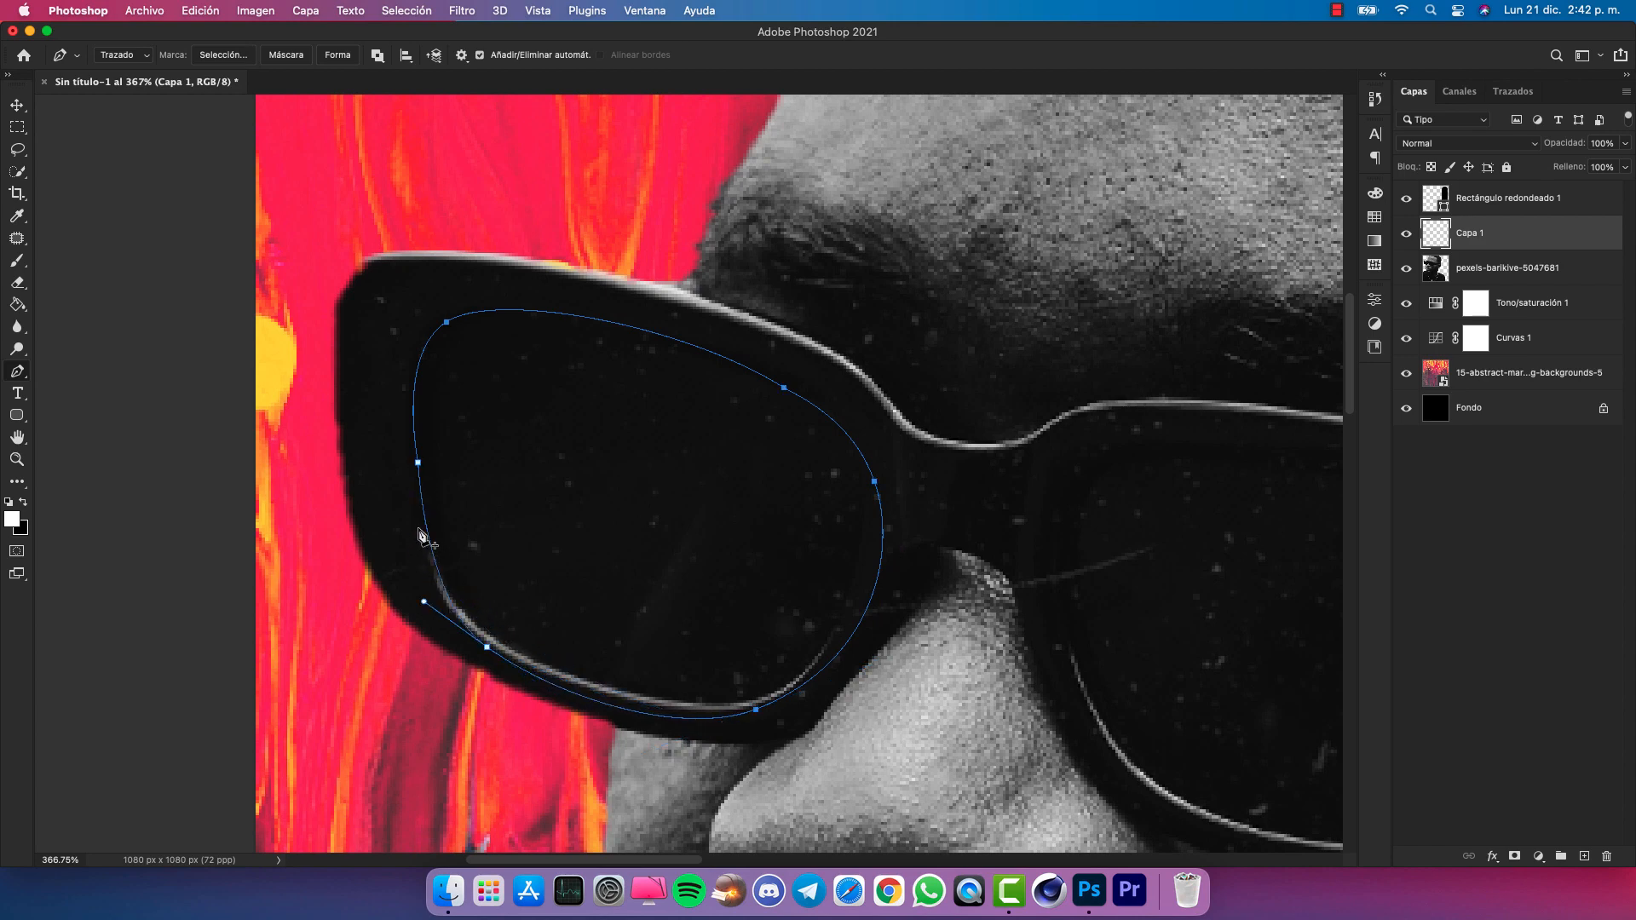
Reposition the outer and upper anchors of the left lens path and add an anchor on its upper edge to follow the lens shape
{"action": "left_click", "coordinate": [418, 465]}
{"action": "left_click", "coordinate": [417, 466]}
{"action": "left_click_drag", "start_coordinate": [418, 466], "coordinate": [408, 453]}
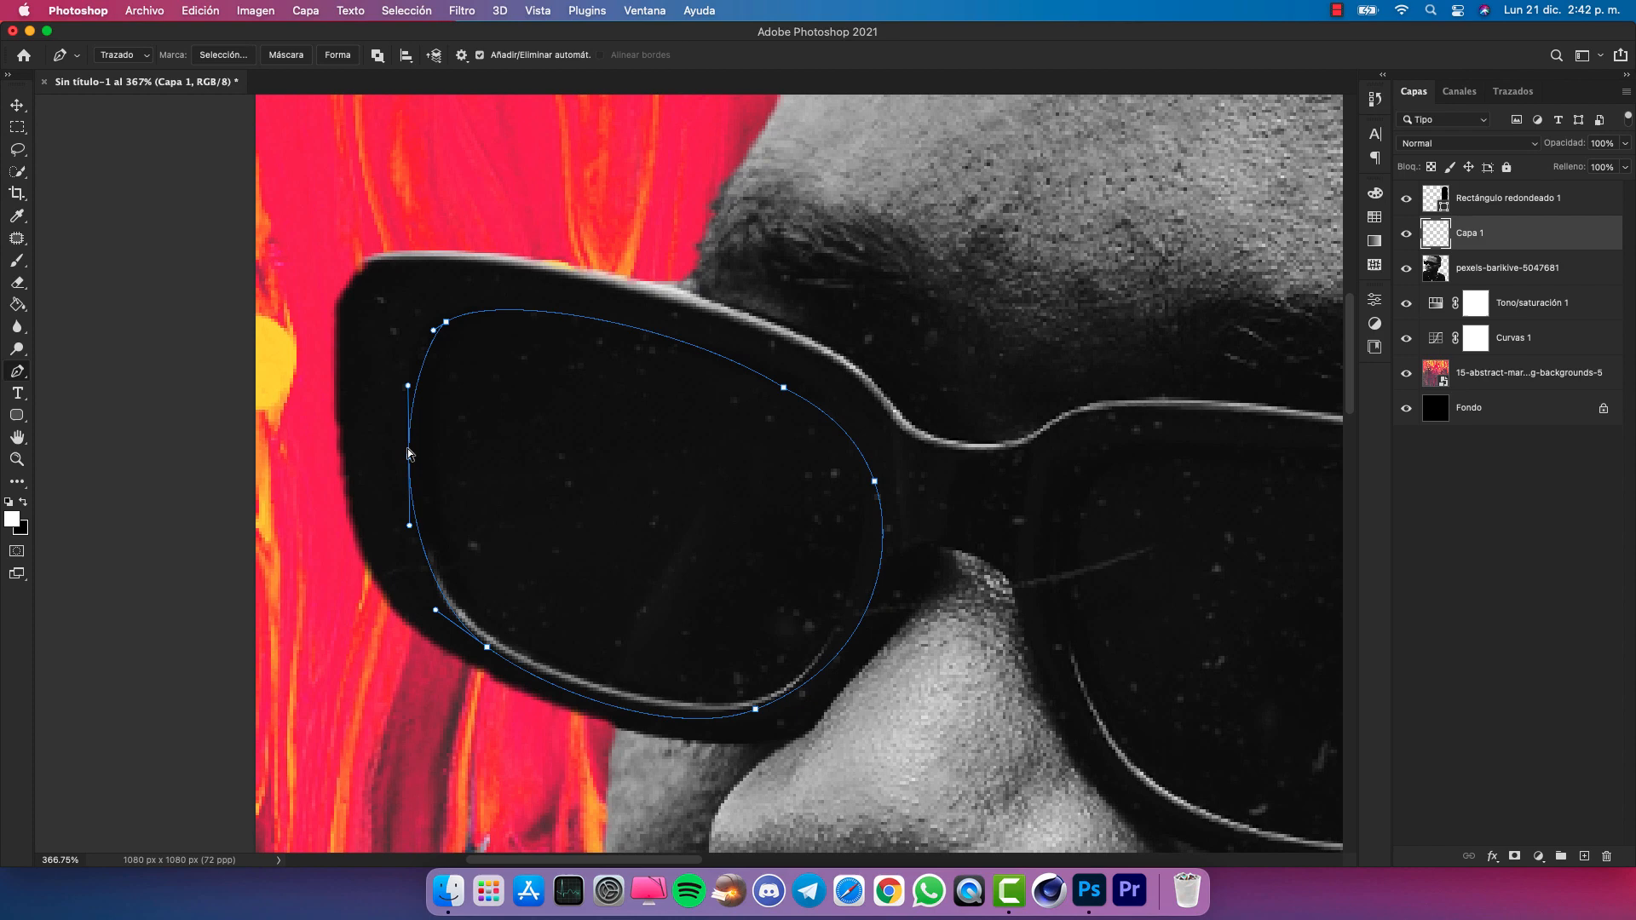
{"action": "left_click", "coordinate": [447, 325]}
{"action": "left_click", "coordinate": [434, 324]}
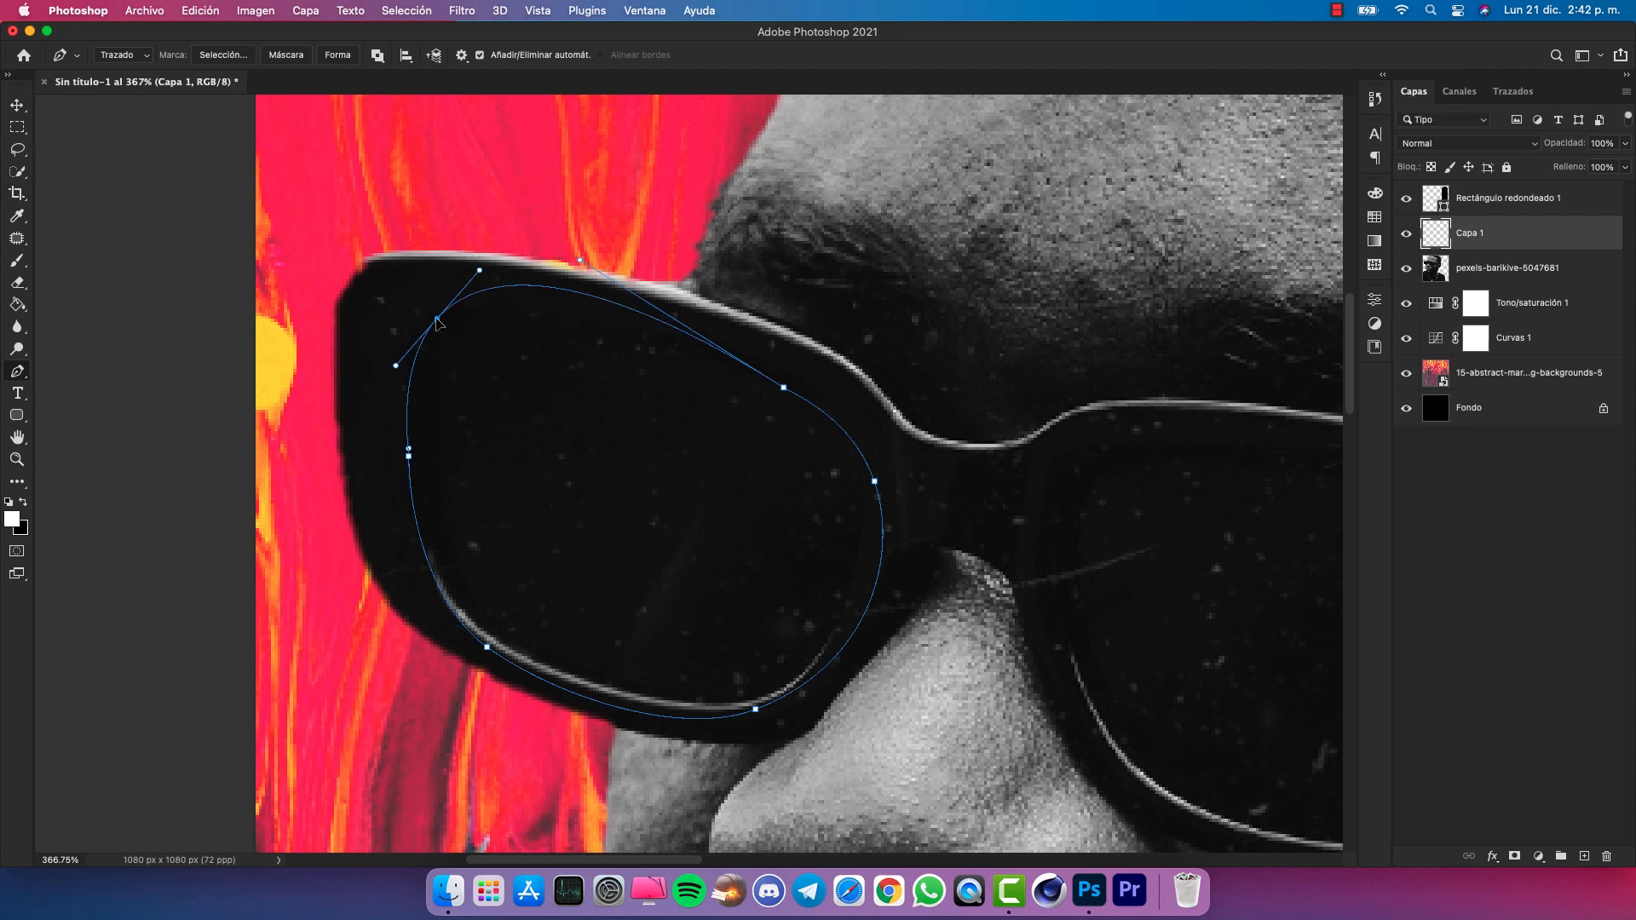
{"action": "left_click", "coordinate": [571, 294]}
{"action": "left_click", "coordinate": [784, 389], "text": "super"}
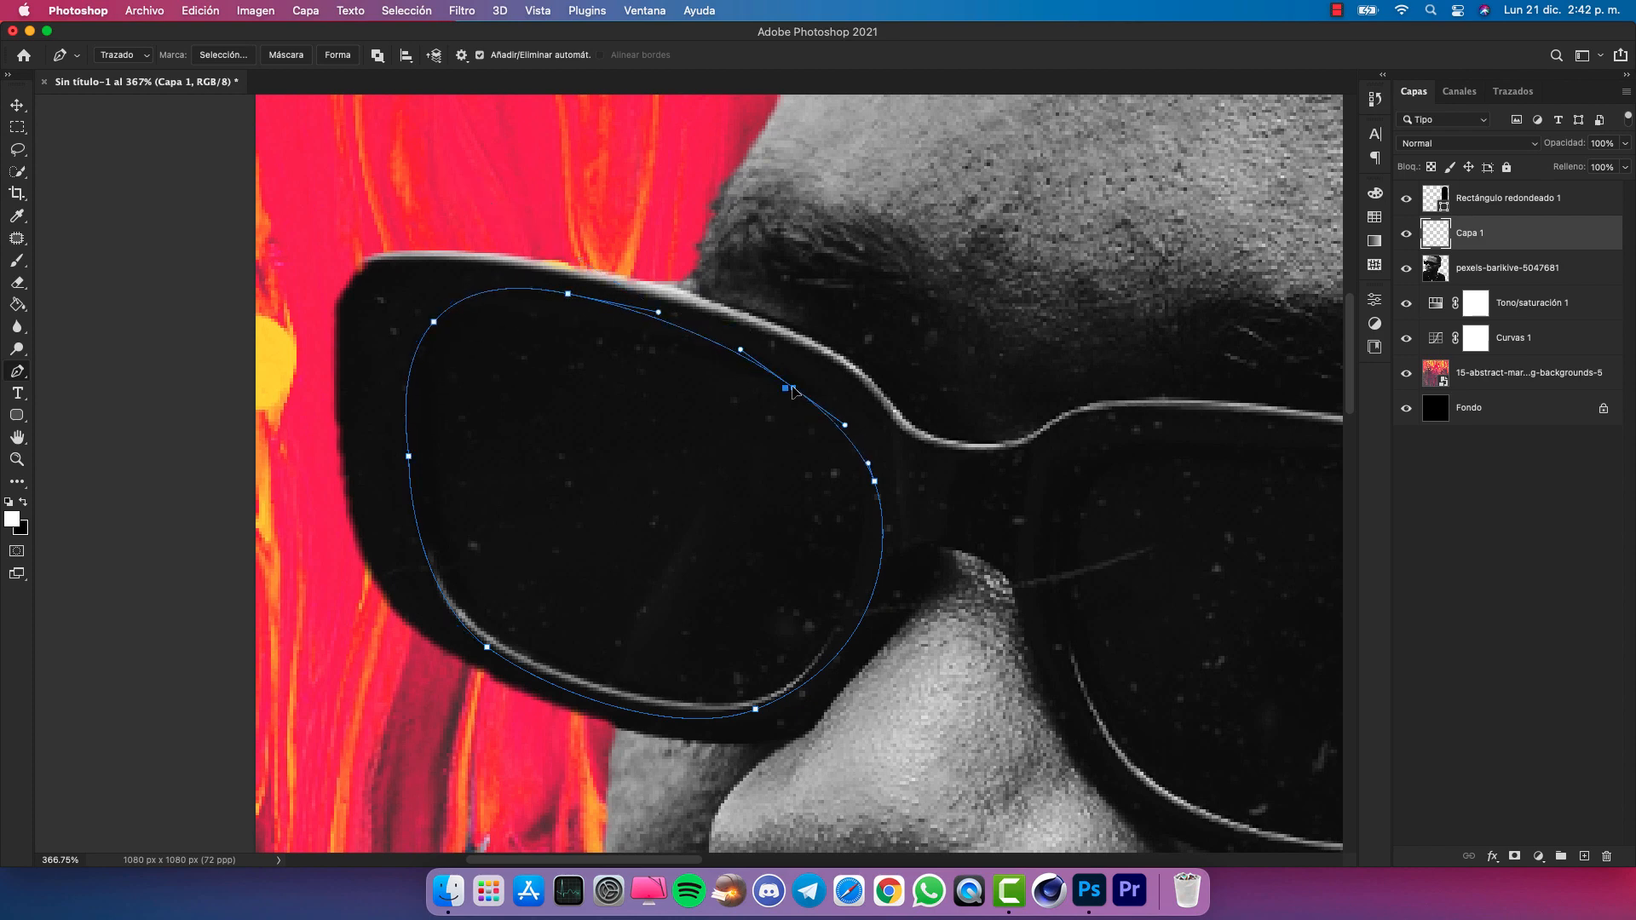
{"action": "left_click_drag", "start_coordinate": [876, 482], "coordinate": [879, 482]}
Add an anchor on the lower edge of the left lens path and nudge the lower outer anchor to fit the lens
{"action": "scroll", "coordinate": [711, 575], "scroll_direction": "down", "scroll_amount": 1}
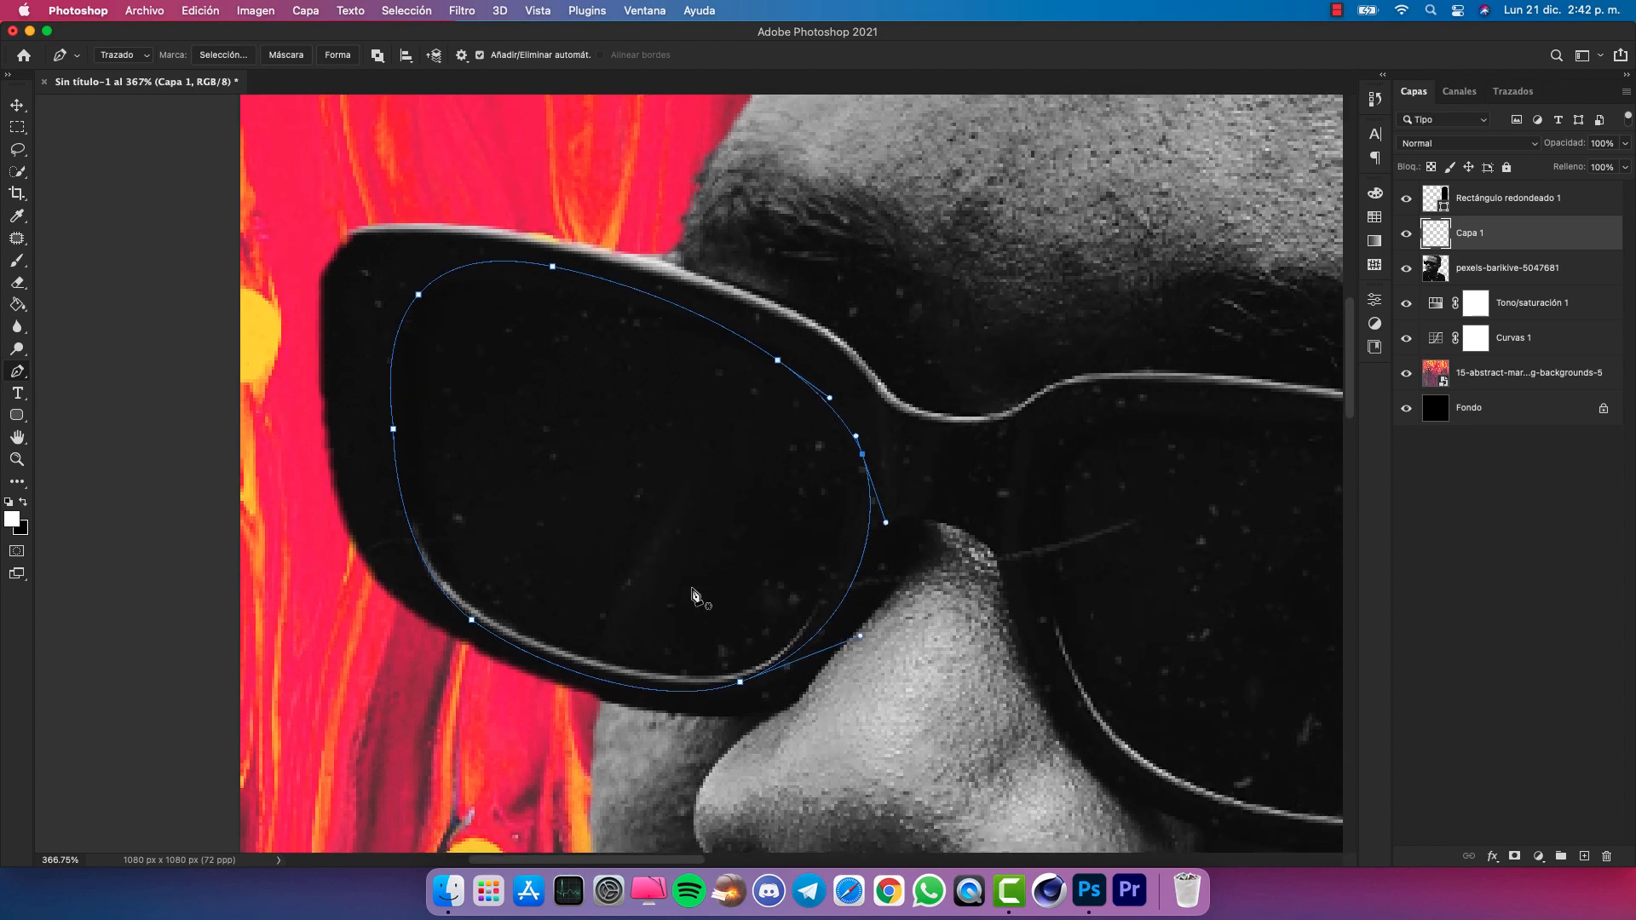
{"action": "left_click_drag", "start_coordinate": [719, 688], "coordinate": [573, 667]}
{"action": "left_click", "coordinate": [471, 620], "text": "super"}
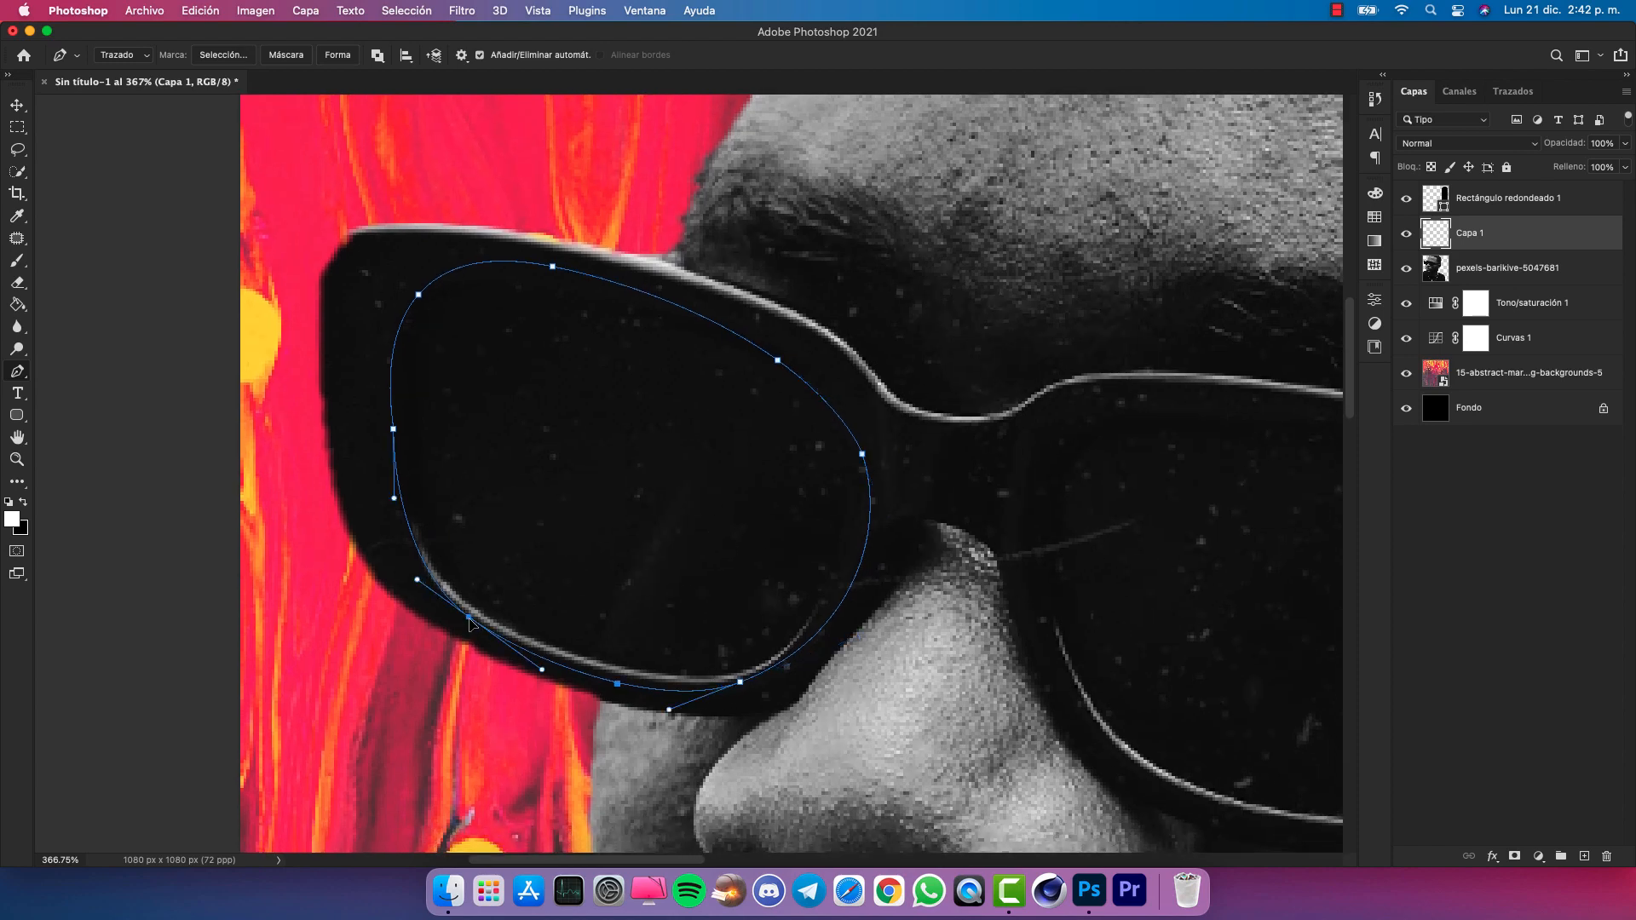
{"action": "right_click", "coordinate": [635, 483]}
{"action": "left_click", "coordinate": [682, 555]}
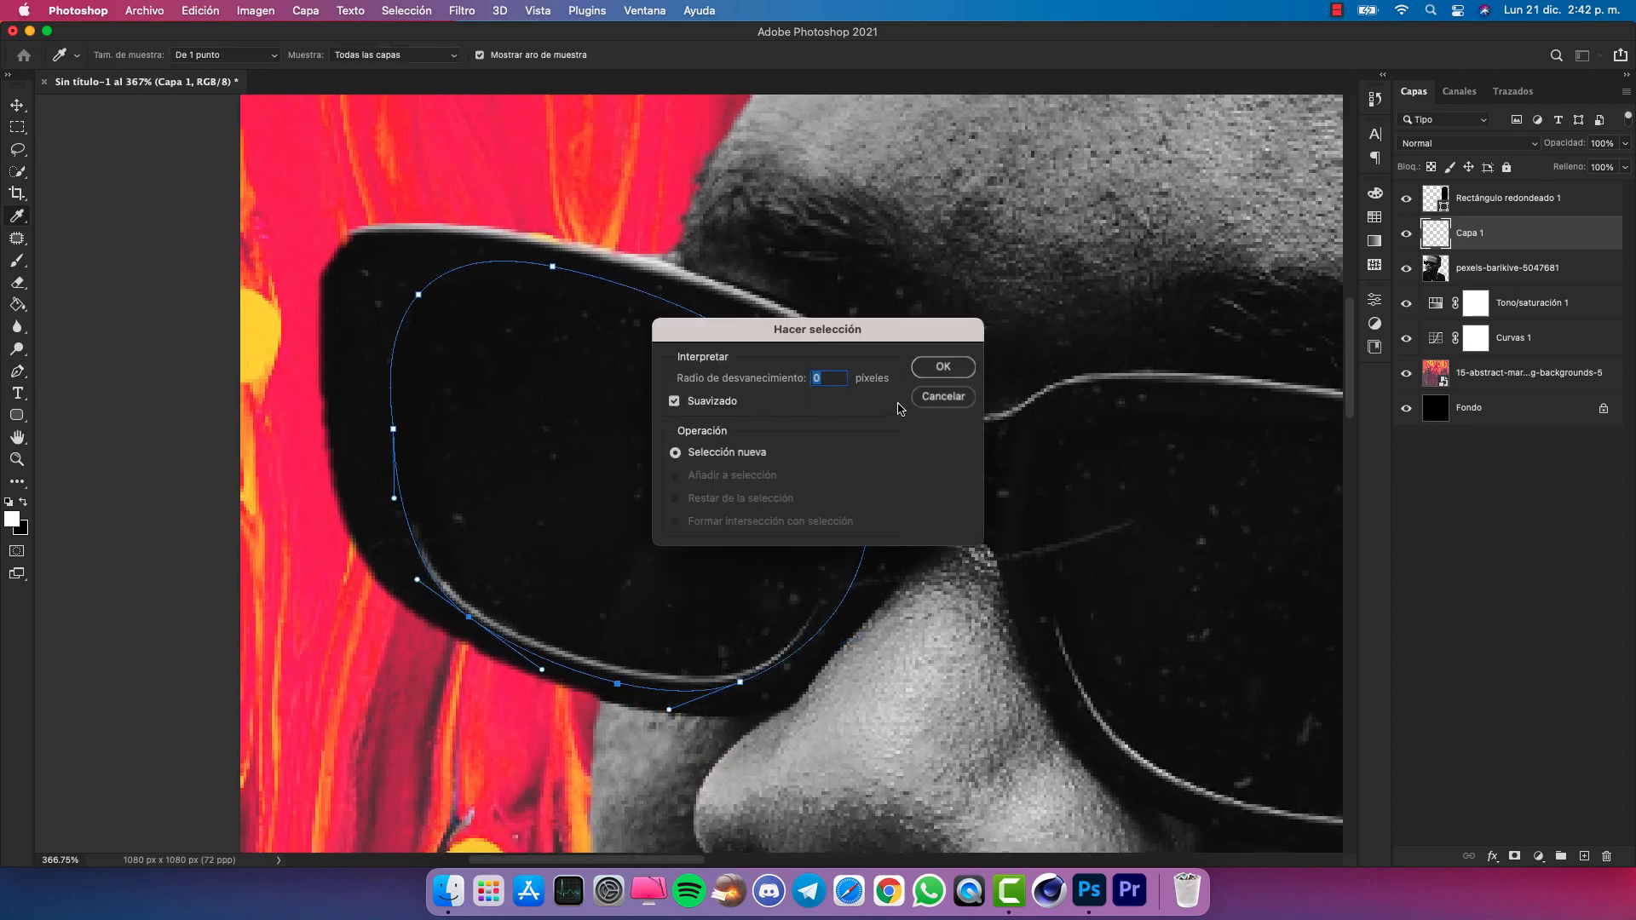
{"action": "left_click", "coordinate": [928, 398]}
Shift the outer side of the left lens path slightly outward toward the frame
{"action": "left_click", "coordinate": [393, 429]}
{"action": "left_click", "coordinate": [394, 427]}
{"action": "left_click_drag", "start_coordinate": [395, 425], "coordinate": [384, 411]}
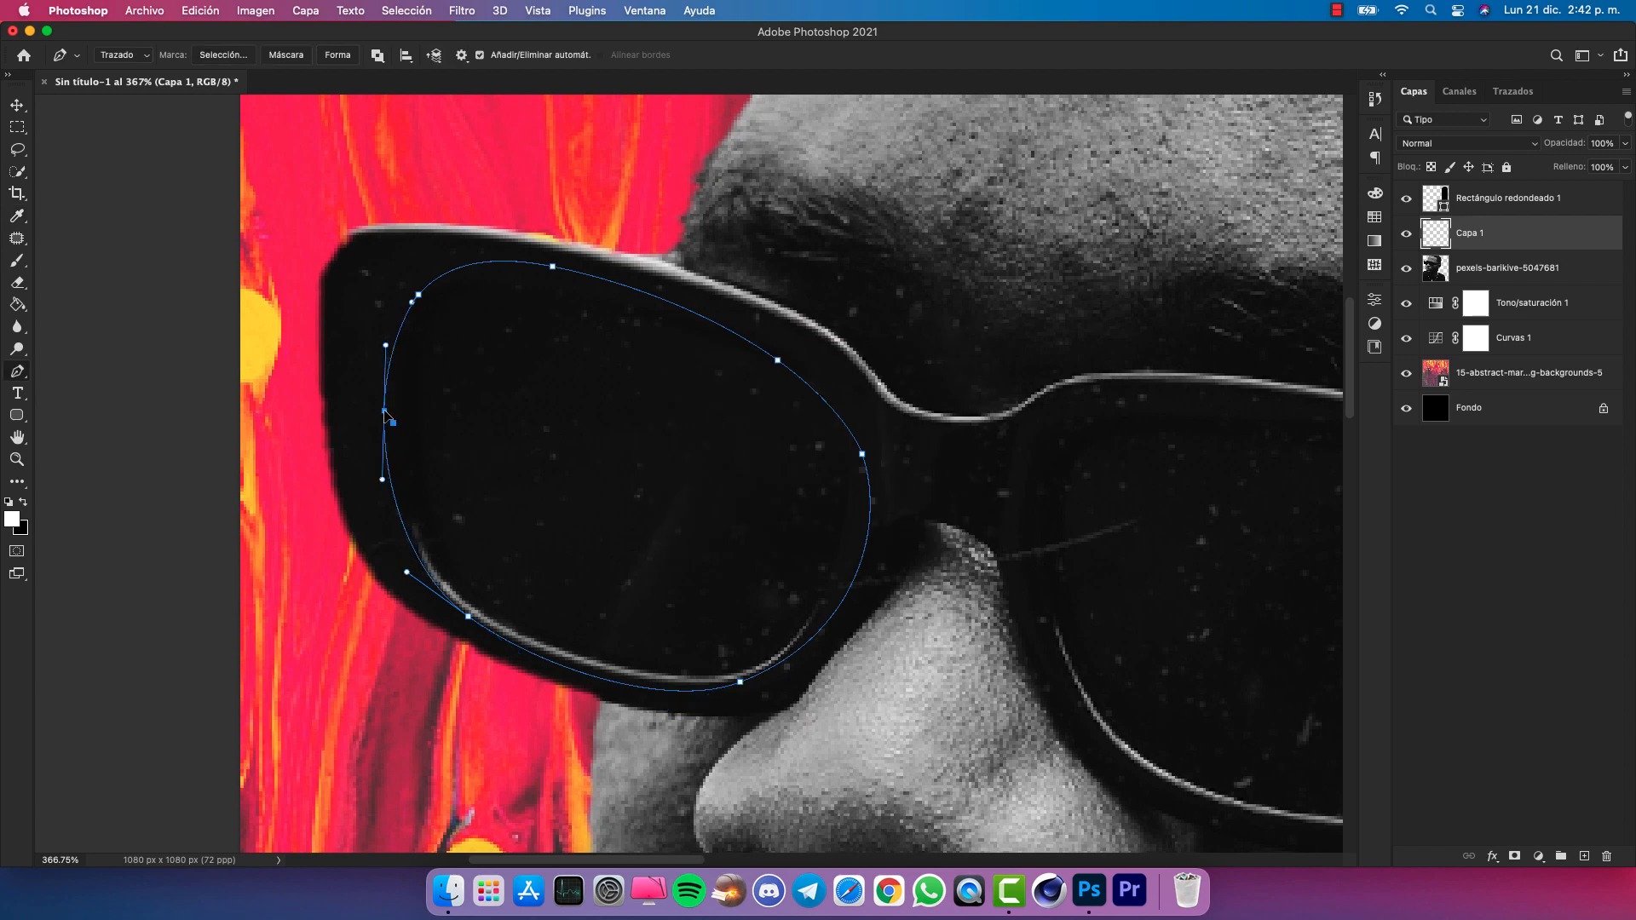
{"action": "left_click", "coordinate": [415, 297], "text": "super"}
Convert the left lens path to a selection, fill it with white on the new layer, and deselect
{"action": "right_click", "coordinate": [582, 345]}
{"action": "left_click", "coordinate": [610, 417]}
{"action": "left_click", "coordinate": [943, 365]}
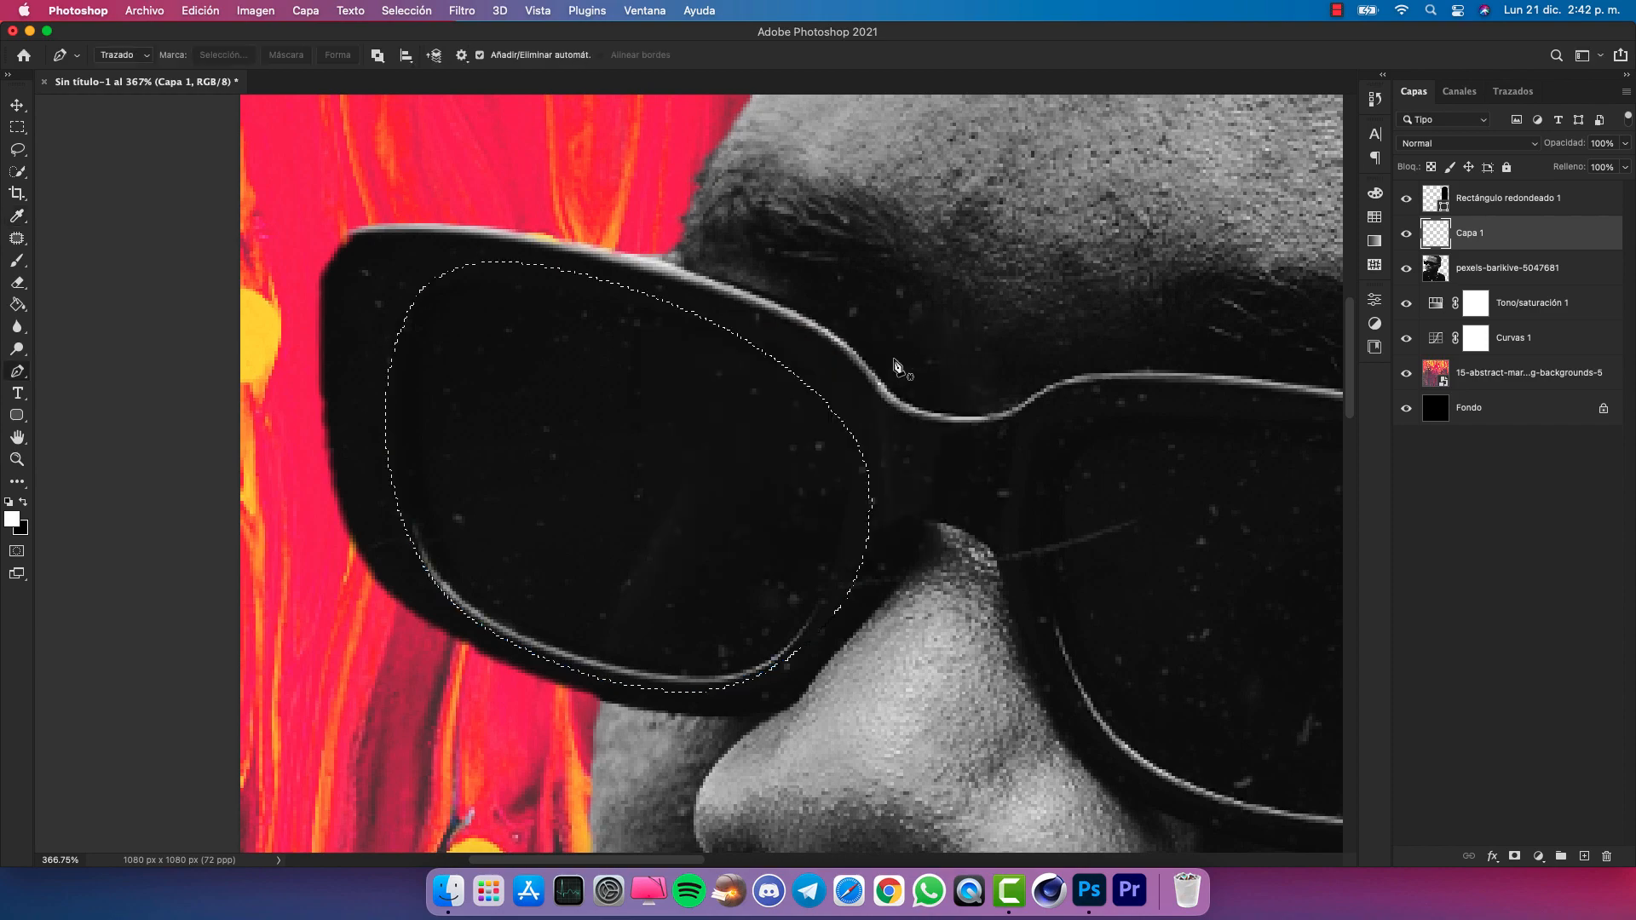
{"action": "key", "text": "g"}
{"action": "left_click", "coordinate": [522, 381]}
{"action": "key", "text": "super+d"}
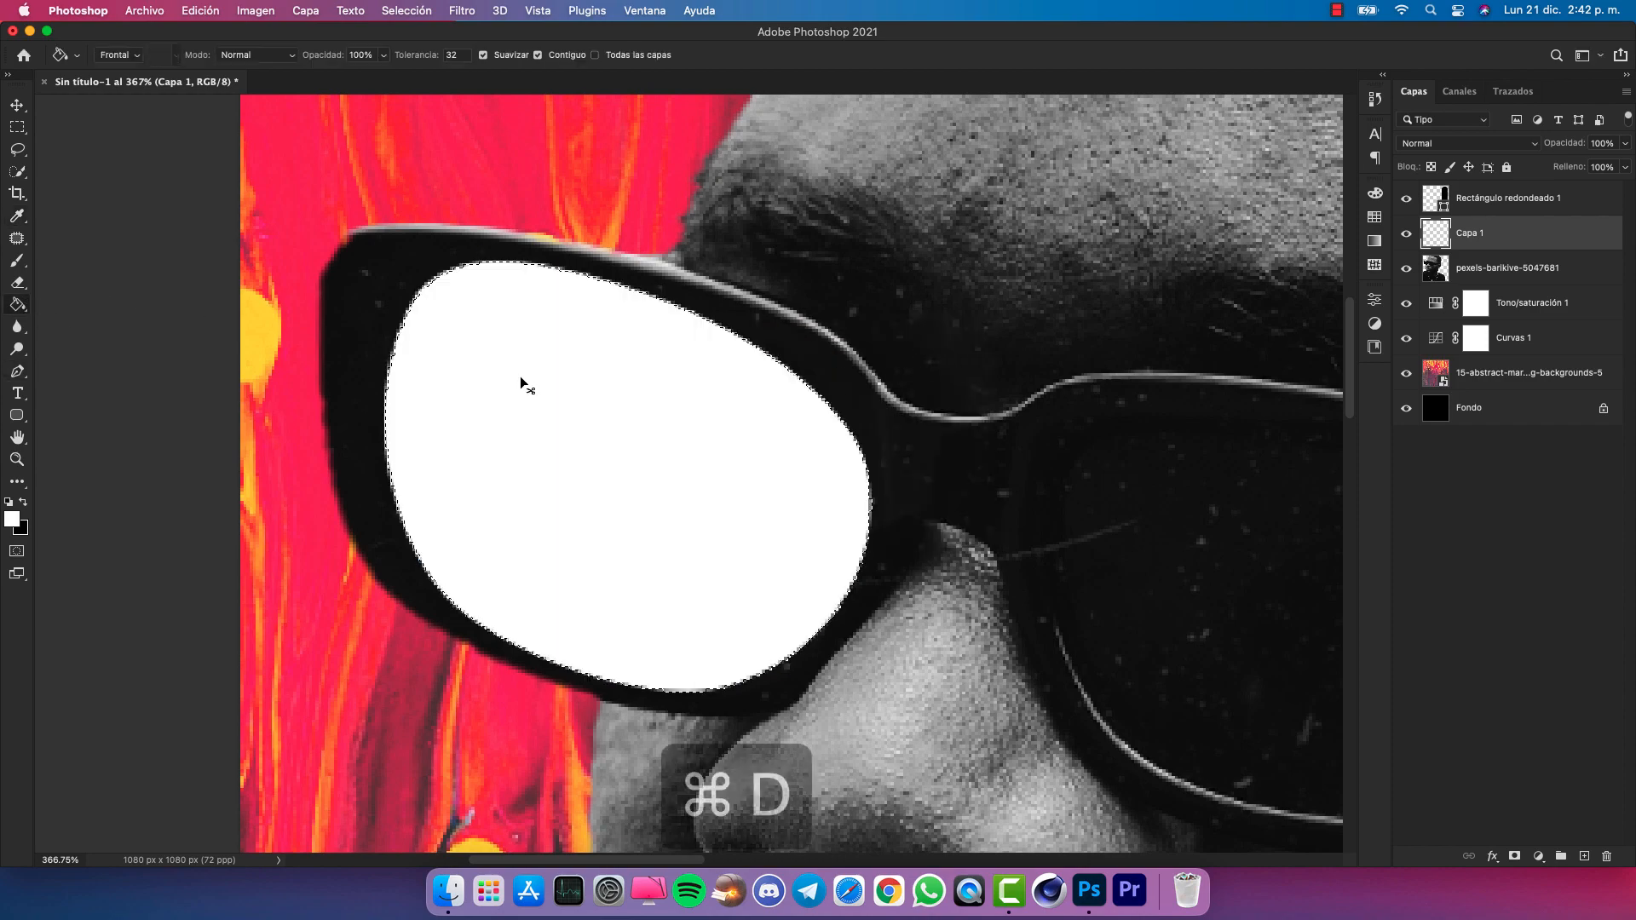
Draw an open Pen path across the sunglasses' right lens and curve it along the lens's upper edge
{"action": "scroll", "coordinate": [512, 392], "scroll_direction": "right", "scroll_amount": 10}
{"action": "scroll", "coordinate": [503, 398], "scroll_direction": "down", "scroll_amount": 5}
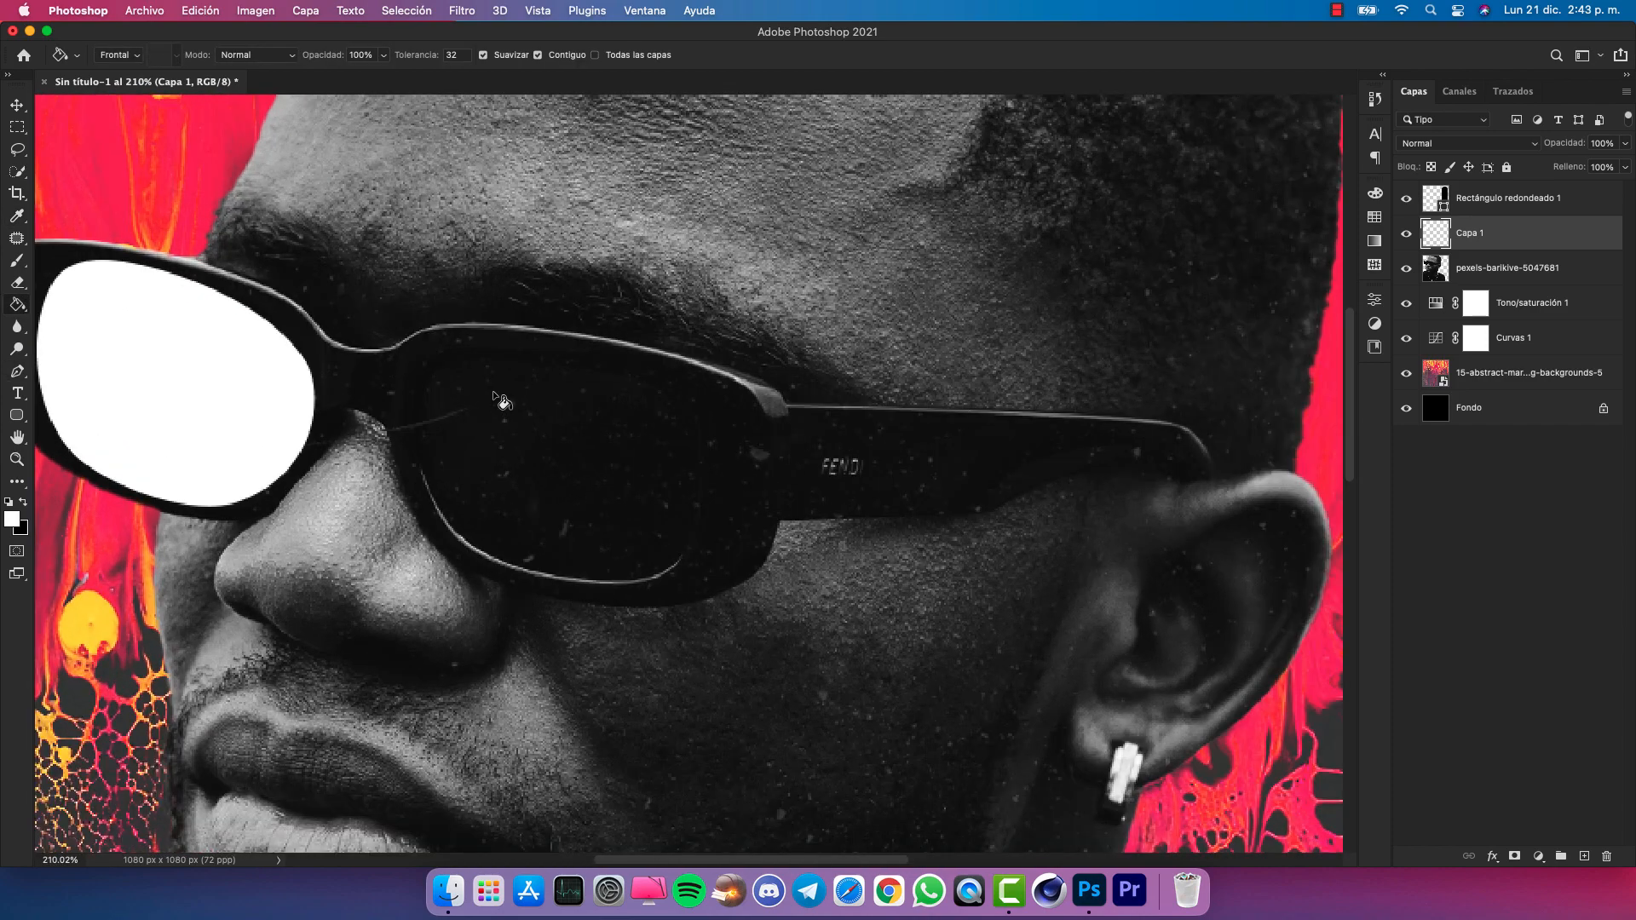
{"action": "key", "text": "p"}
{"action": "scroll", "coordinate": [439, 436], "scroll_direction": "up", "scroll_amount": 2}
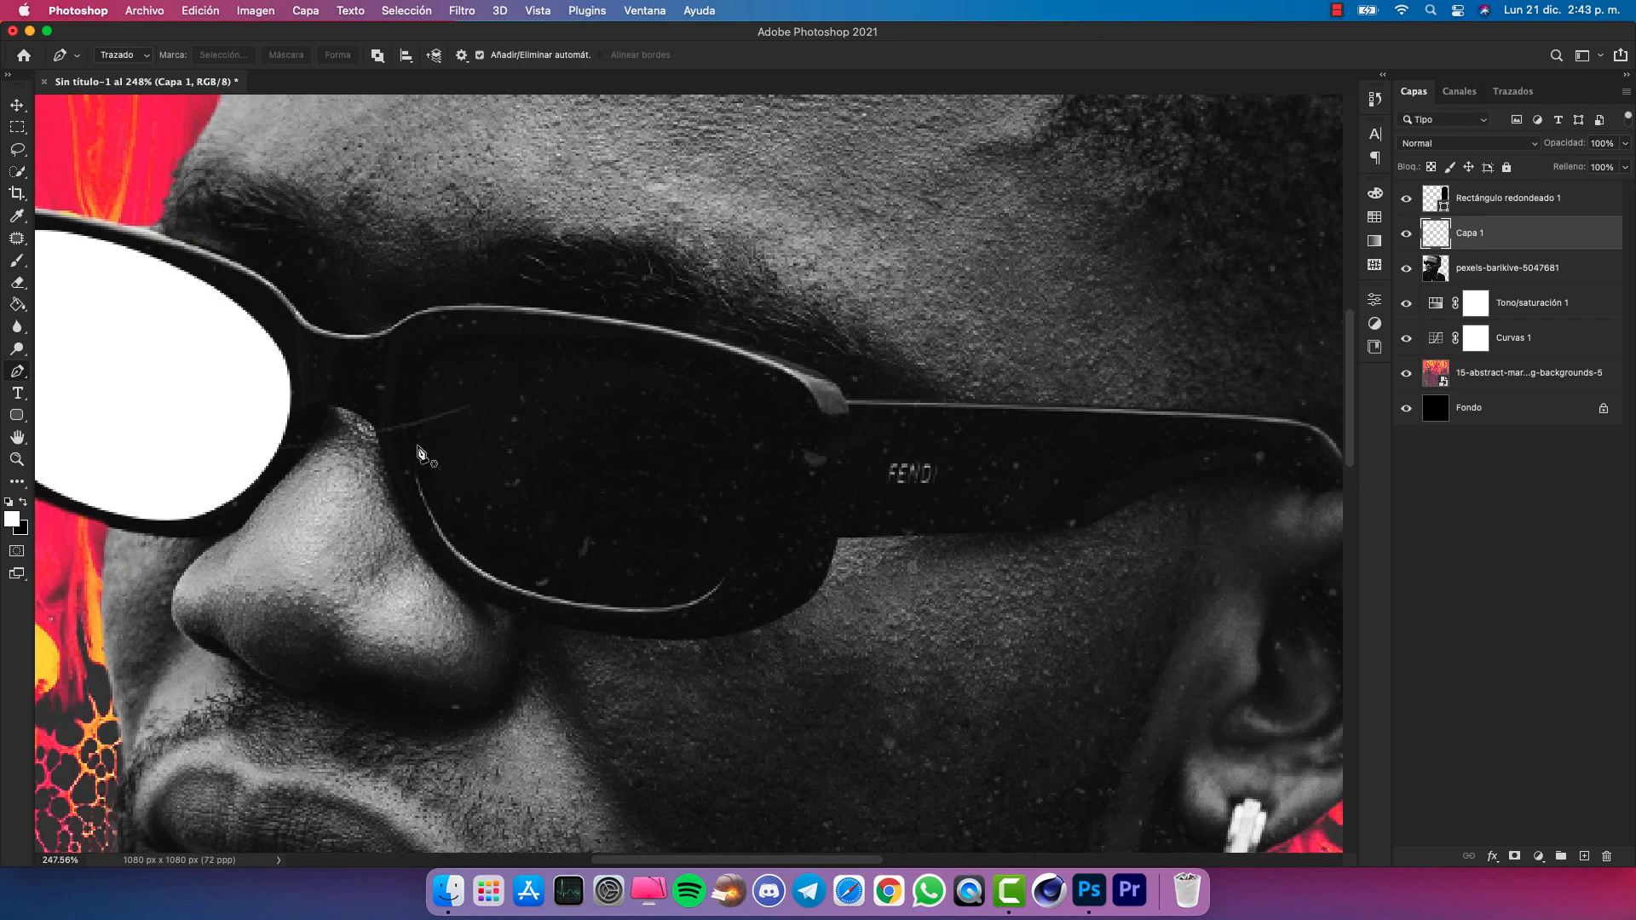
{"action": "left_click", "coordinate": [417, 444]}
{"action": "left_click", "coordinate": [751, 478]}
{"action": "left_click_drag", "start_coordinate": [596, 464], "coordinate": [601, 350]}
{"action": "left_click_drag", "start_coordinate": [502, 391], "coordinate": [436, 346]}
{"action": "left_click", "coordinate": [726, 402]}
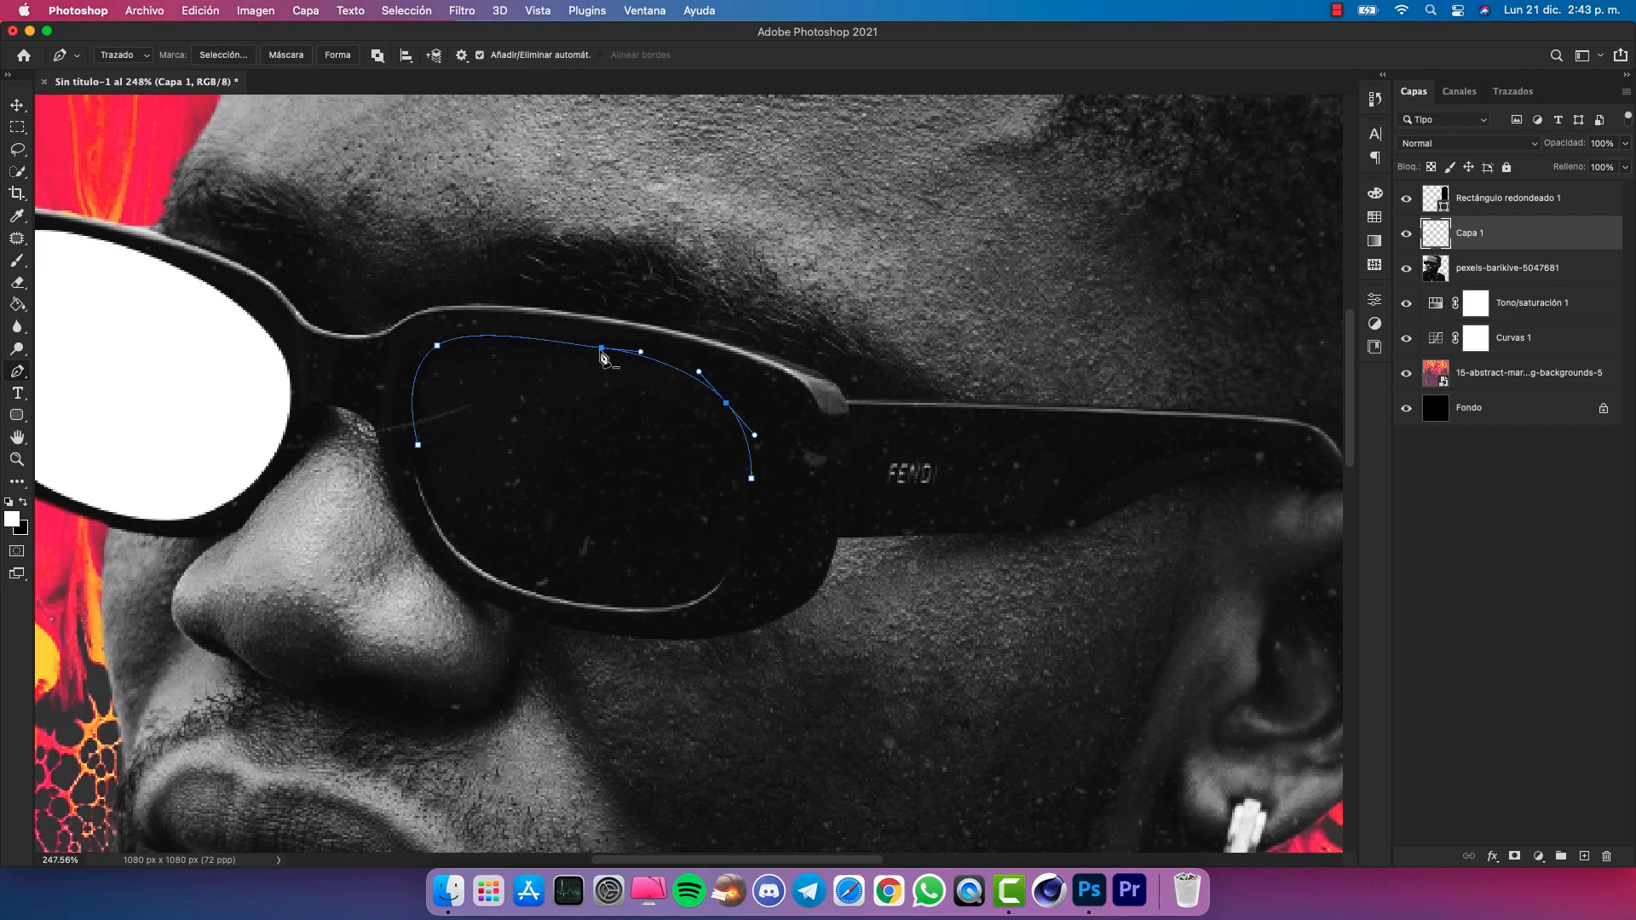
Reposition the upper-edge anchors of the right lens path and replace its upper inner corner anchor to follow the frame
{"action": "left_click_drag", "start_coordinate": [602, 349], "coordinate": [602, 350]}
{"action": "left_click_drag", "start_coordinate": [727, 404], "coordinate": [738, 400]}
{"action": "left_click", "coordinate": [439, 347]}
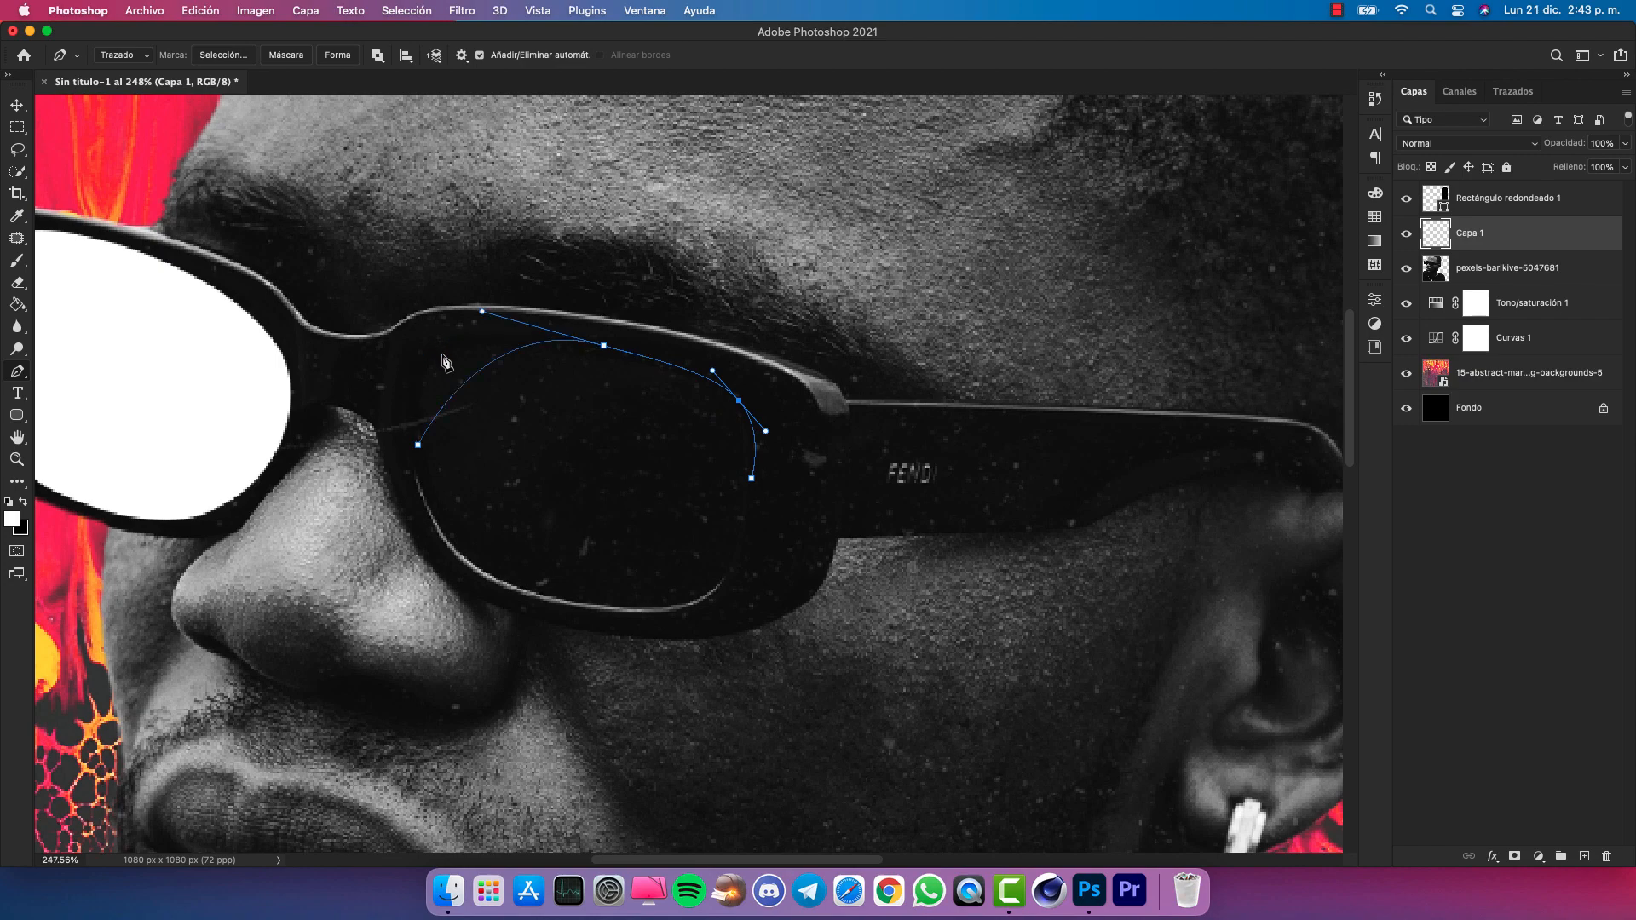
{"action": "left_click", "coordinate": [465, 382]}
{"action": "left_click_drag", "start_coordinate": [465, 382], "coordinate": [431, 350]}
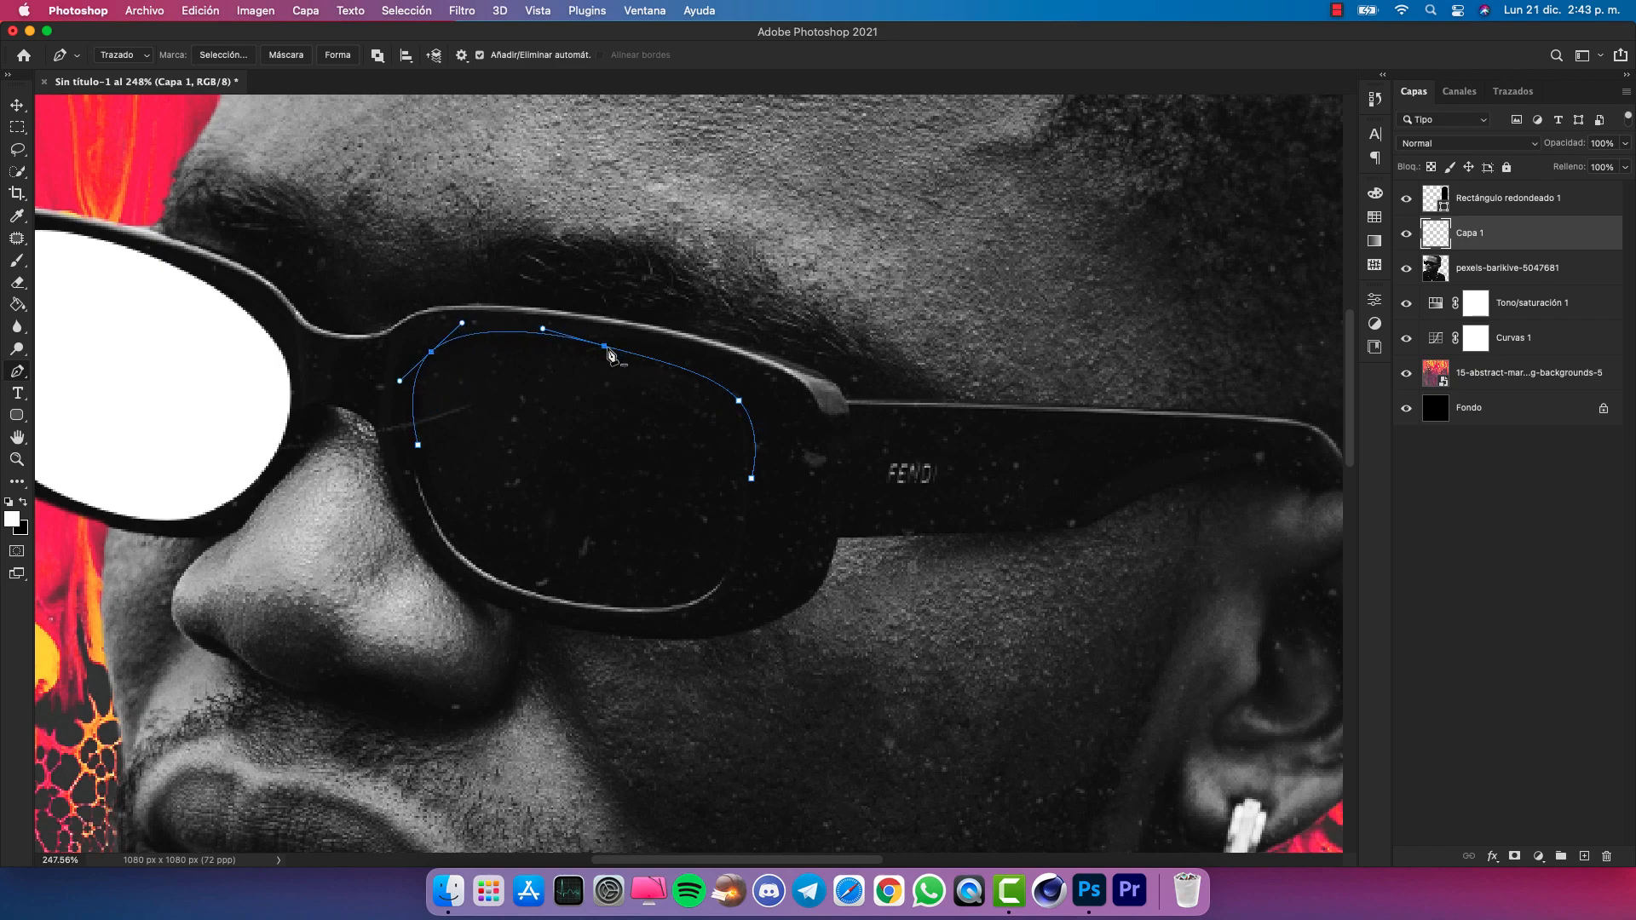
{"action": "left_click_drag", "start_coordinate": [607, 349], "coordinate": [613, 348]}
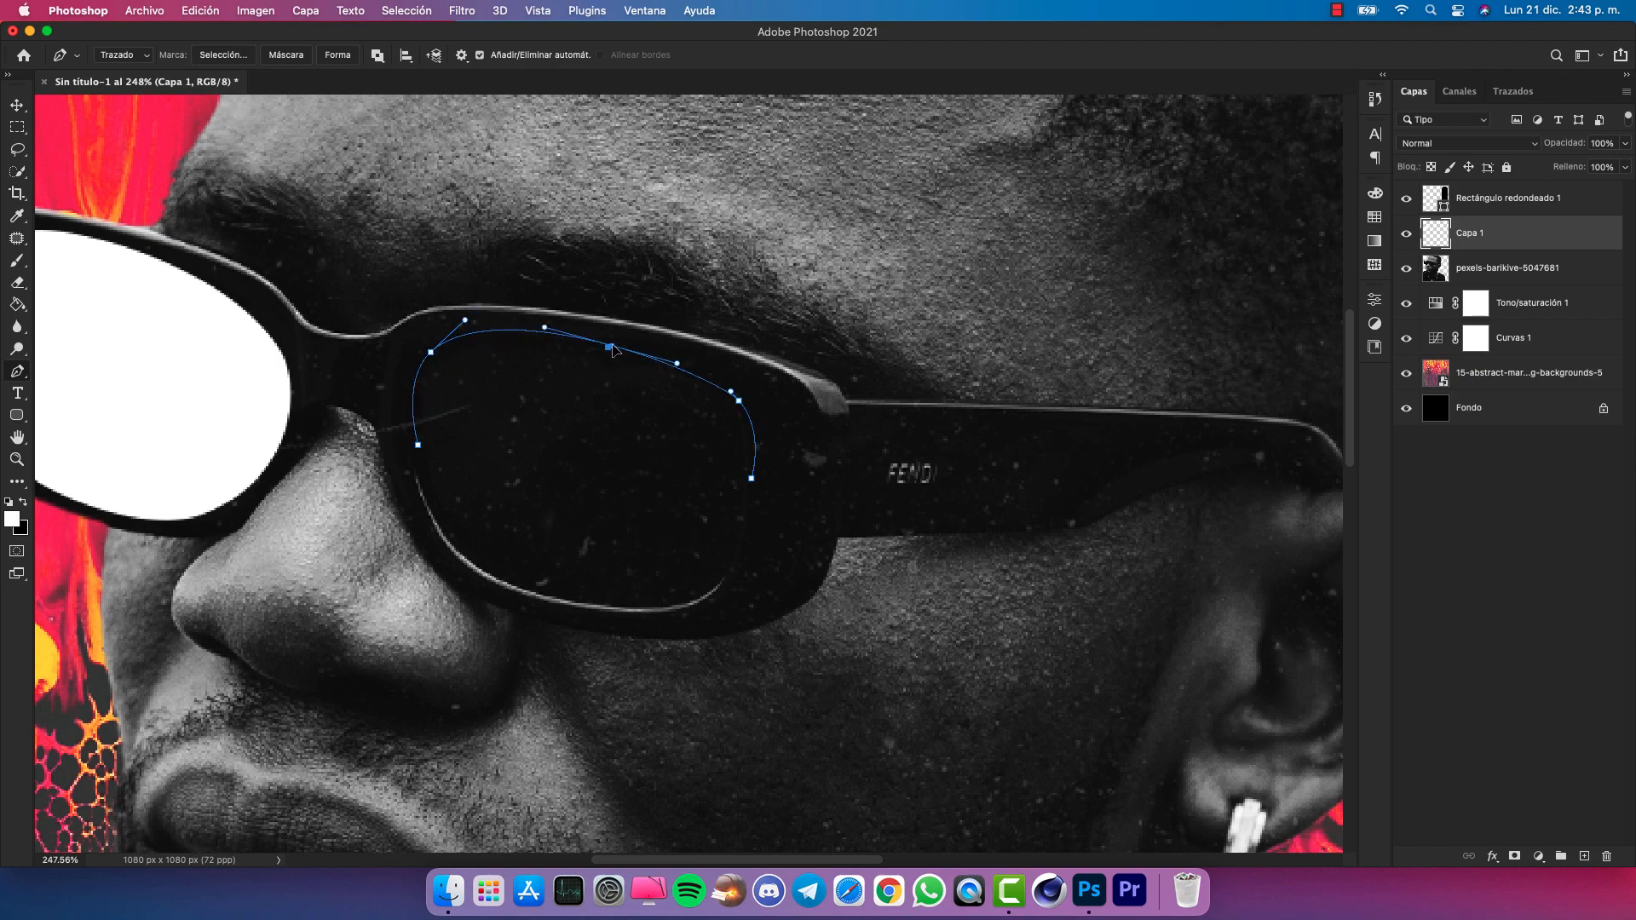
Extend the right lens path along the lens's lower rim with a curved anchor at the lower outer corner
{"action": "left_click", "coordinate": [494, 587]}
{"action": "left_click_drag", "start_coordinate": [618, 537], "coordinate": [692, 609]}
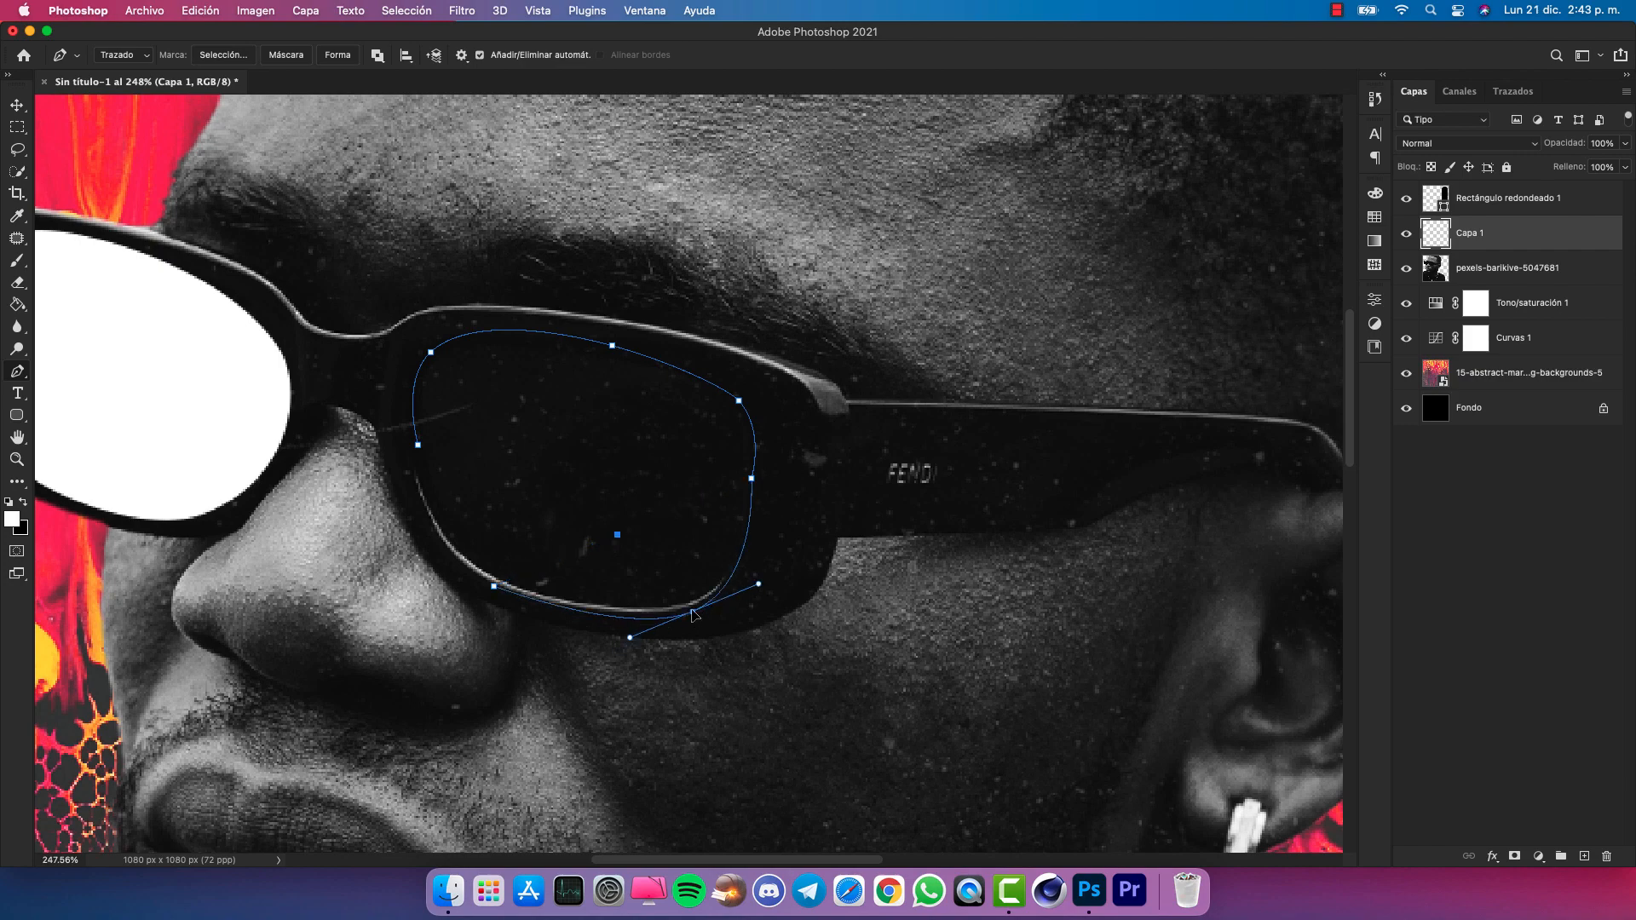
Rework the outer side of the right lens path, replacing its anchor with a slightly higher one and undoing unwanted adjustments
{"action": "left_click", "coordinate": [751, 478]}
{"action": "key", "text": "super+z"}
{"action": "key", "text": "super+z"}
{"action": "key", "text": "super+z"}
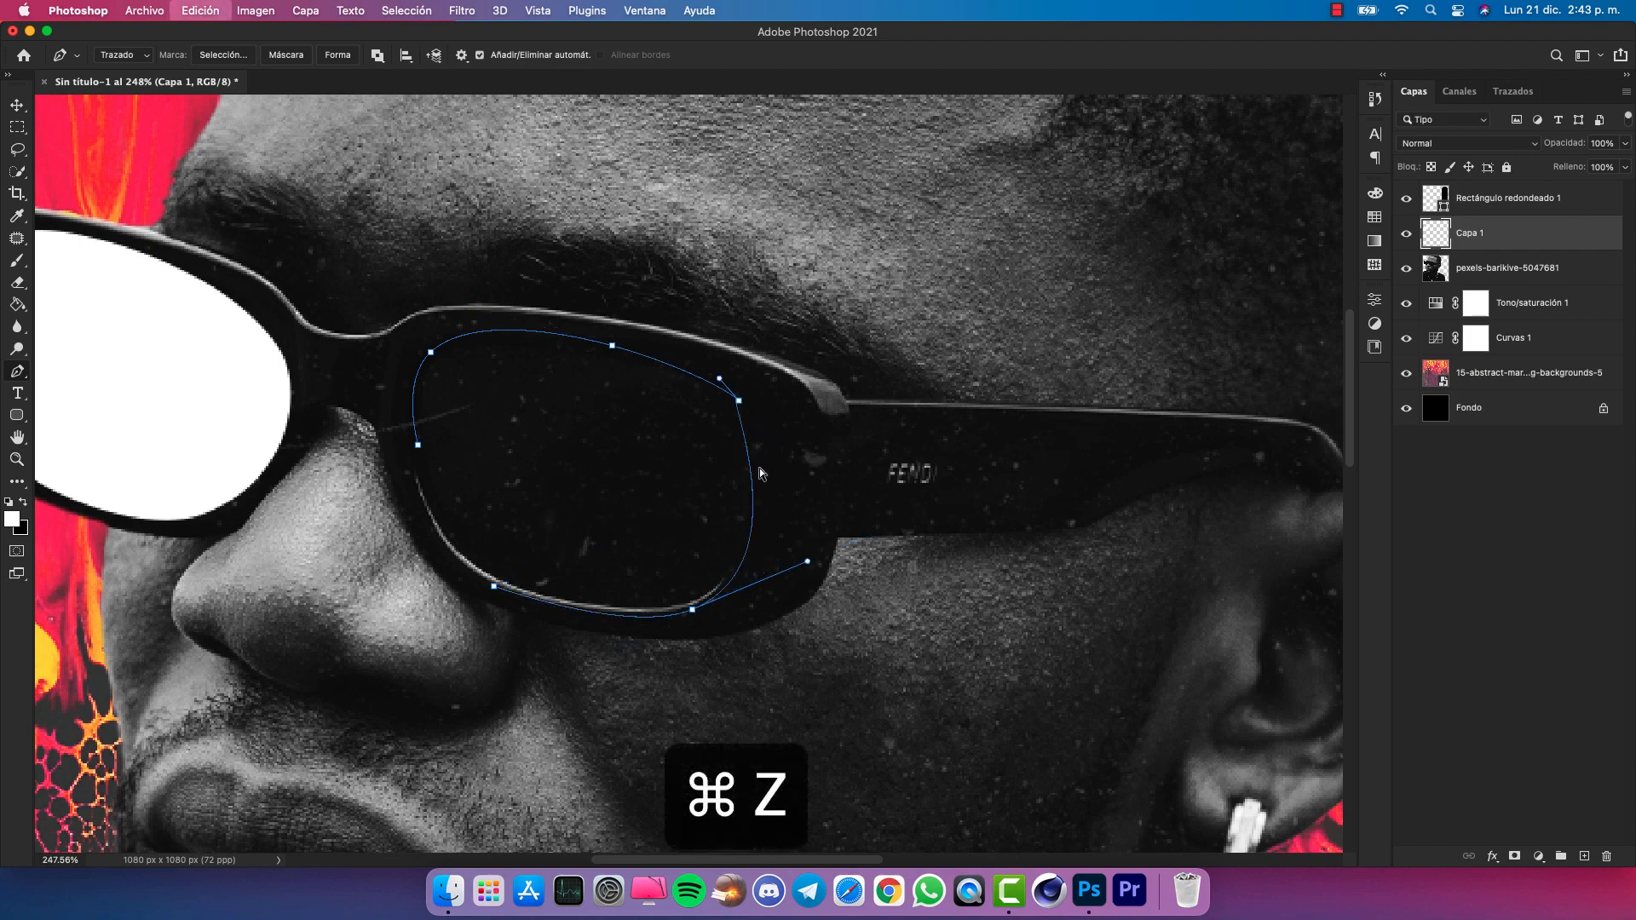
{"action": "key", "text": "super+z"}
{"action": "key", "text": "super+z"}
{"action": "key", "text": "super+z"}
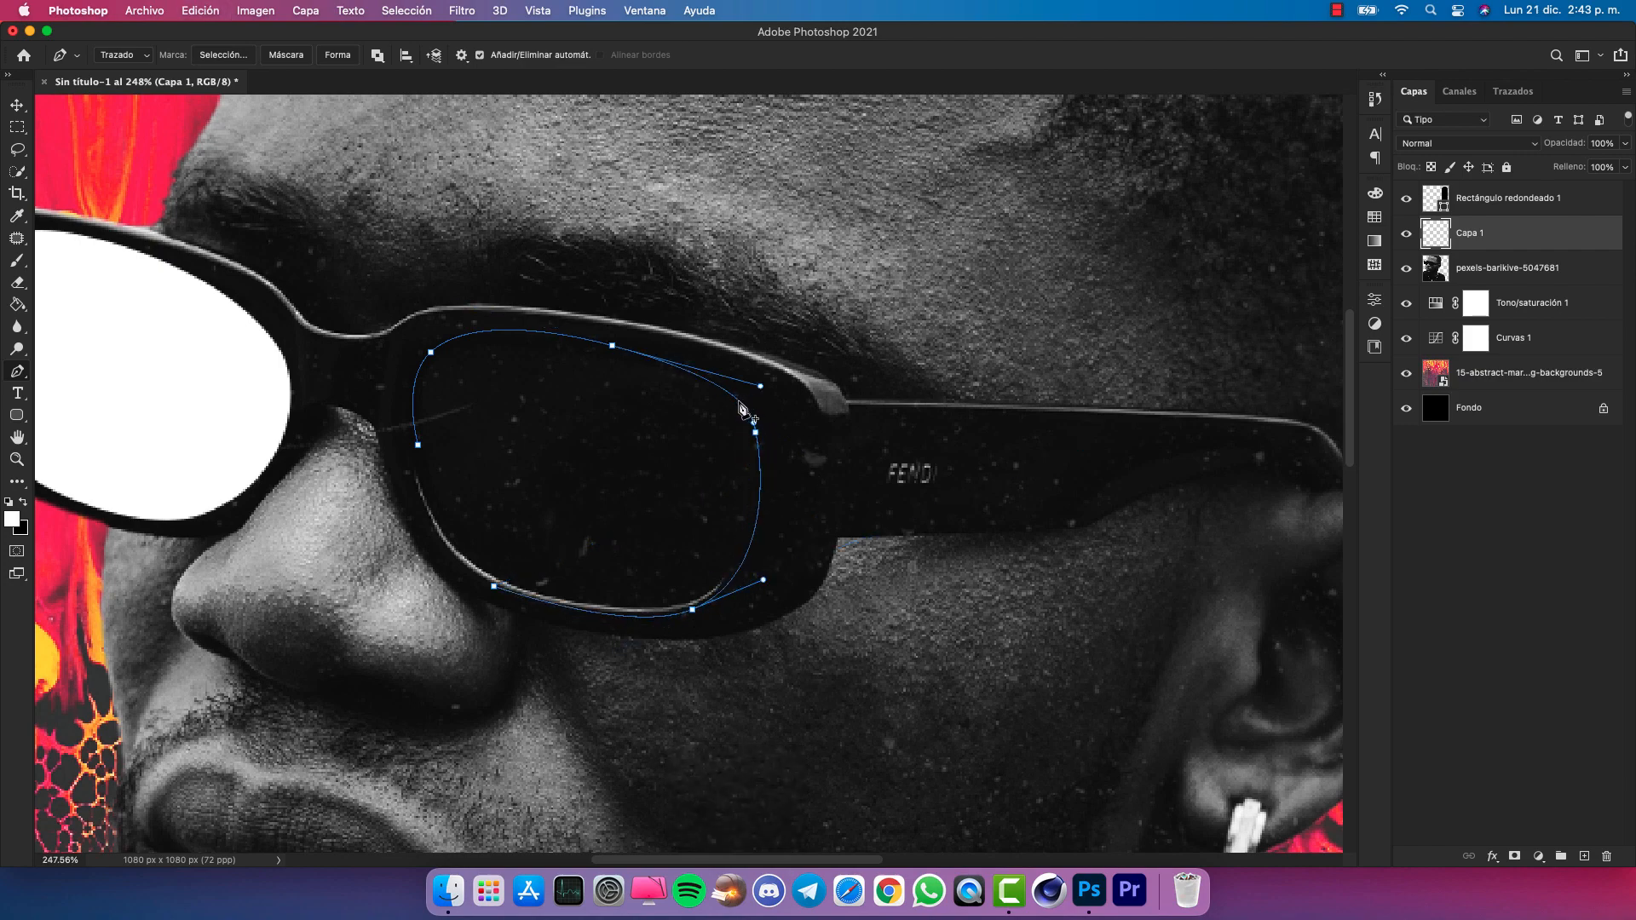
{"action": "key", "text": "super+z"}
{"action": "key", "text": "super+z"}
{"action": "key", "text": "super+z"}
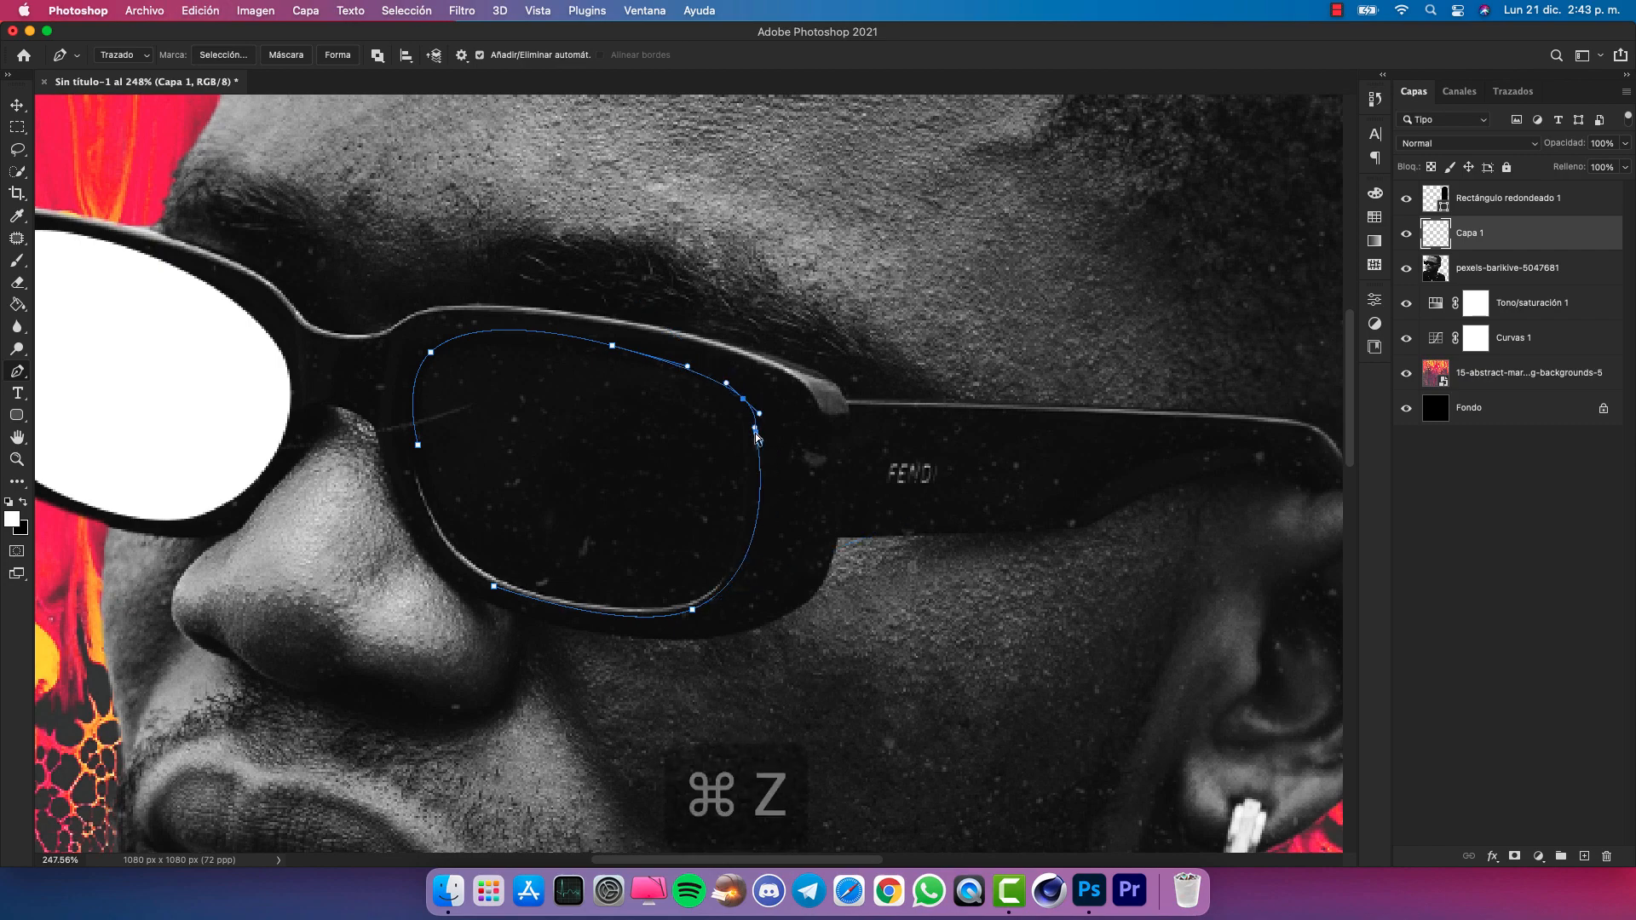
{"action": "key", "text": "super+z"}
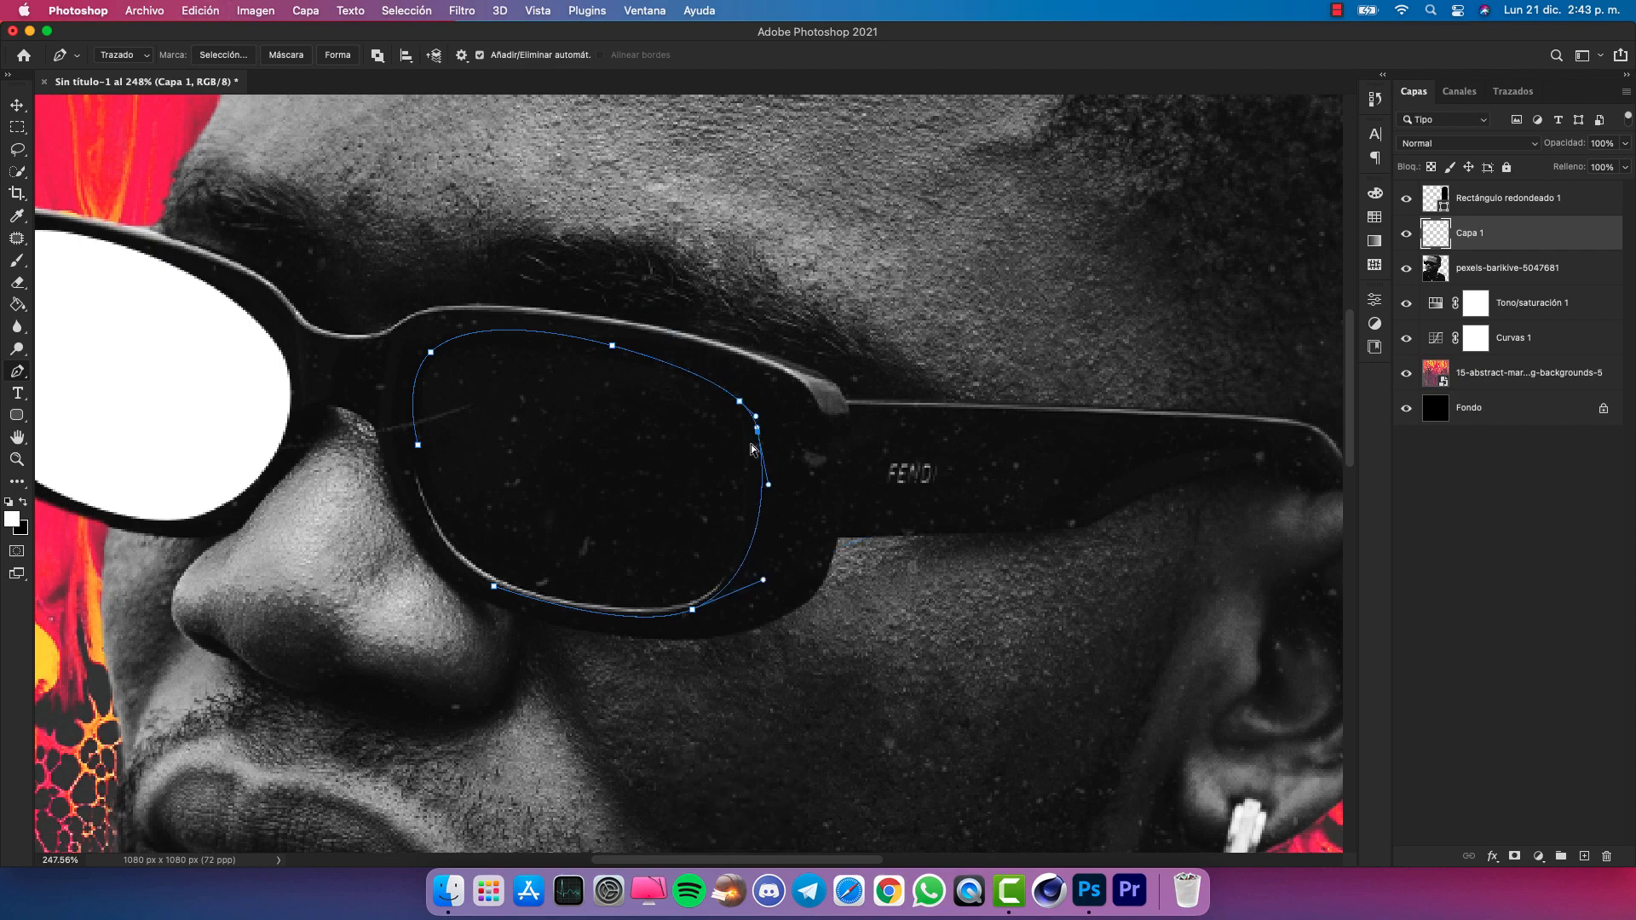
Add an anchor on the lower inner side of the right lens path and replace the lower anchor to match the rim
{"action": "left_click", "coordinate": [419, 448]}
{"action": "left_click", "coordinate": [449, 504]}
{"action": "left_click_drag", "start_coordinate": [449, 504], "coordinate": [428, 511]}
{"action": "left_click", "coordinate": [493, 587]}
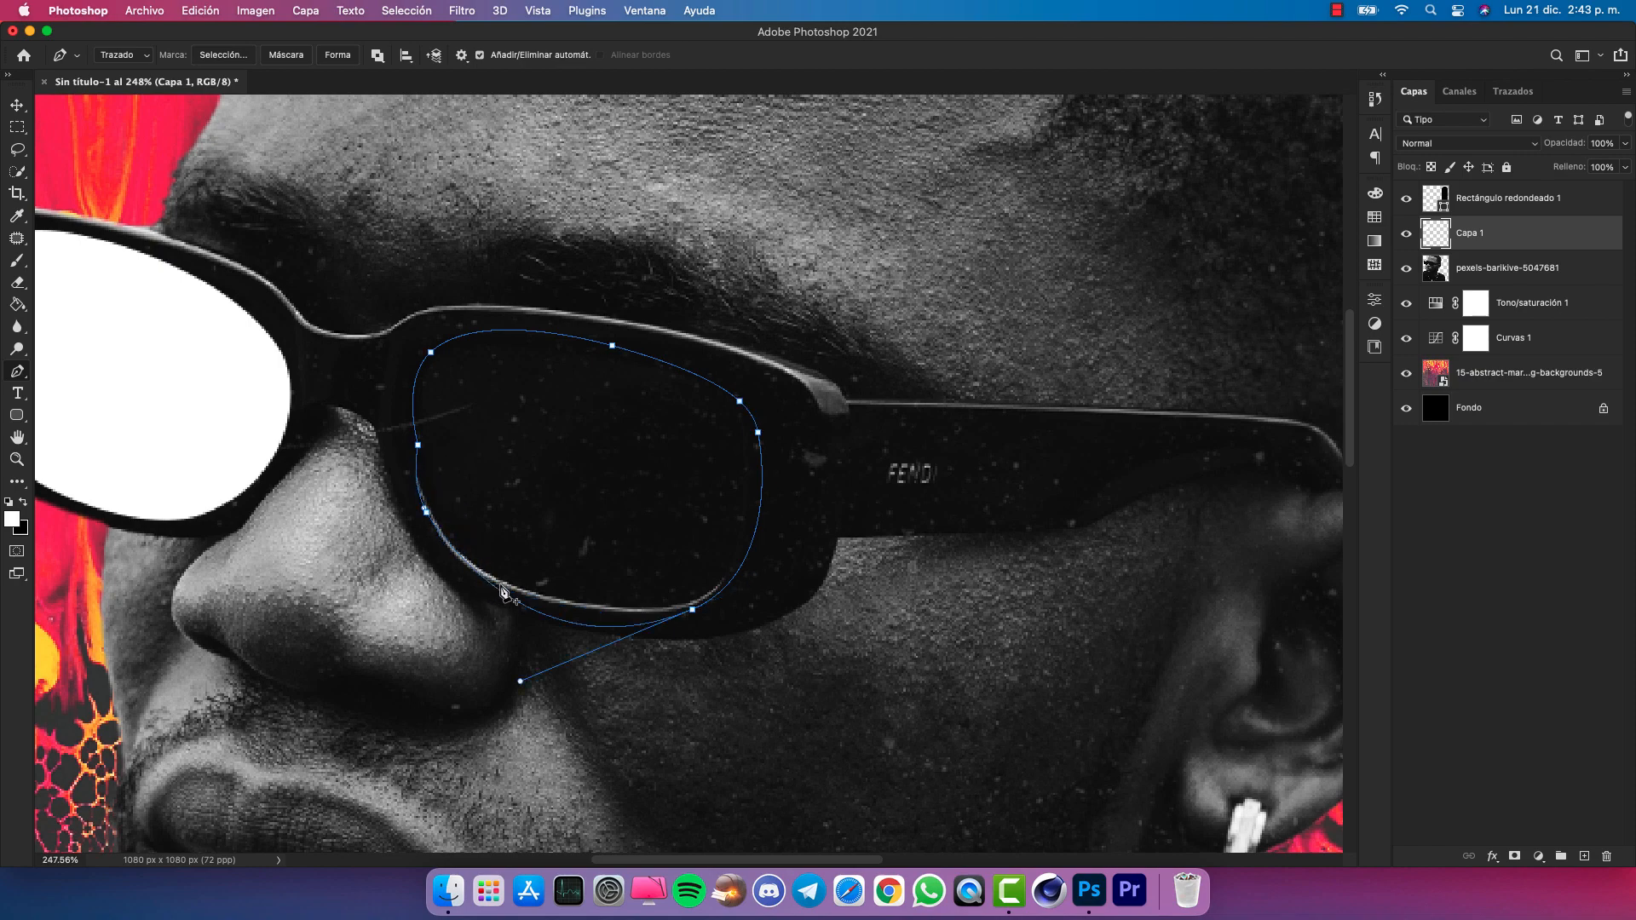
{"action": "left_click", "coordinate": [504, 594]}
{"action": "left_click_drag", "start_coordinate": [505, 593], "coordinate": [491, 581]}
Move the inner-side anchor of the right lens path outward toward the nose bridge and refine the lower inner curve
{"action": "left_click", "coordinate": [418, 447]}
{"action": "left_click_drag", "start_coordinate": [418, 443], "coordinate": [409, 415]}
{"action": "key", "text": "super+z"}
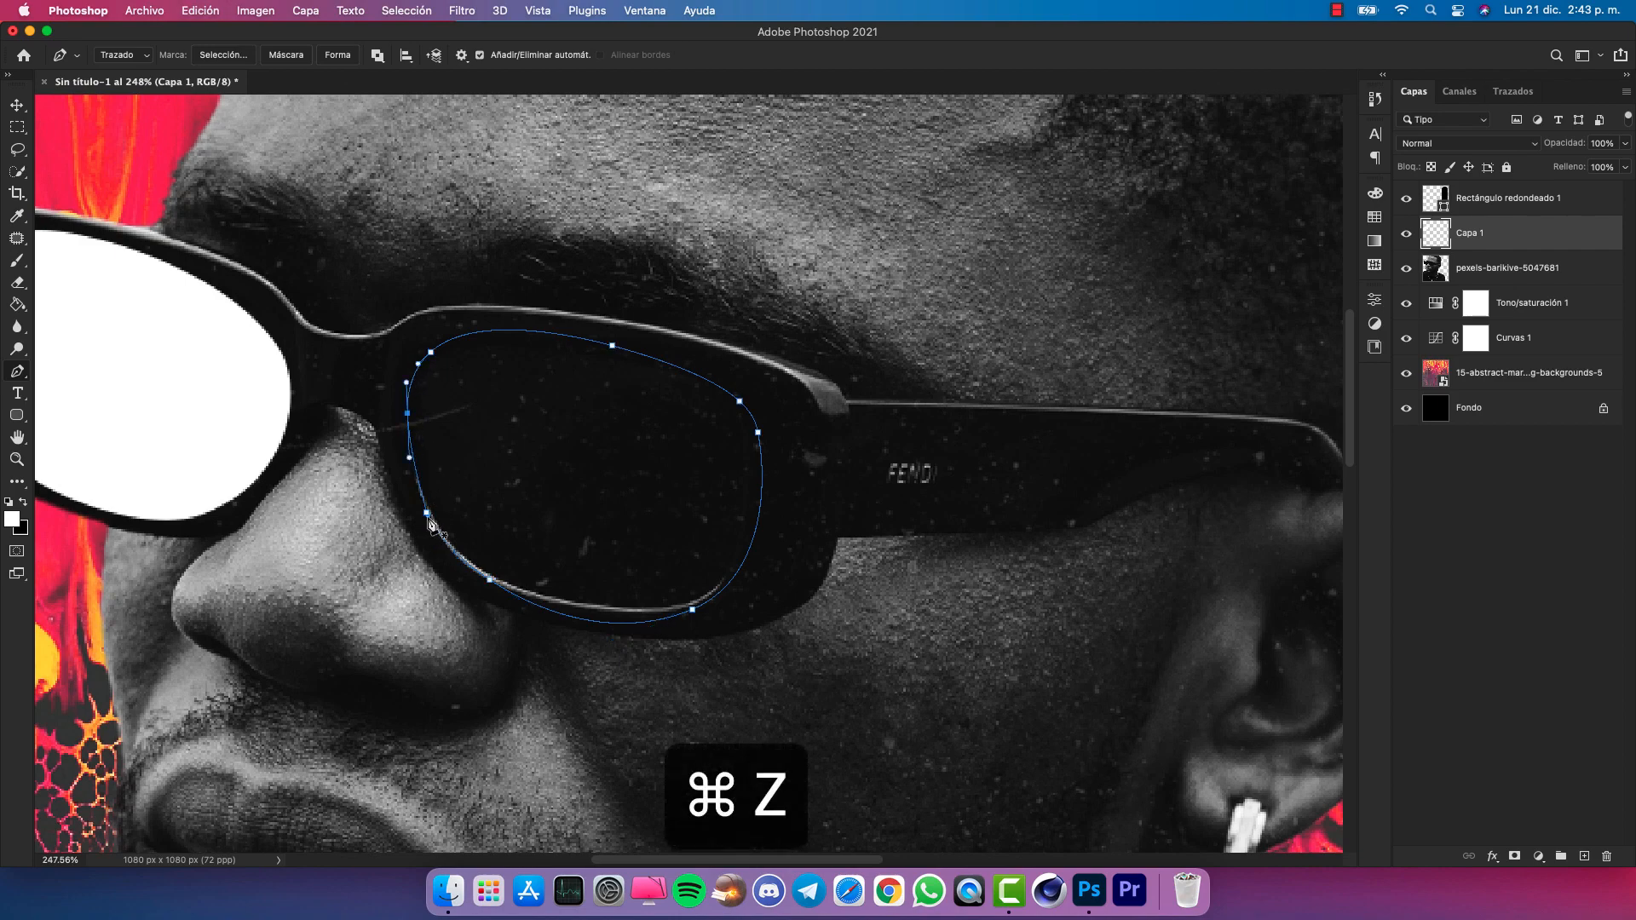
{"action": "scroll", "coordinate": [442, 545], "scroll_direction": "up", "scroll_amount": 5, "text": "alt"}
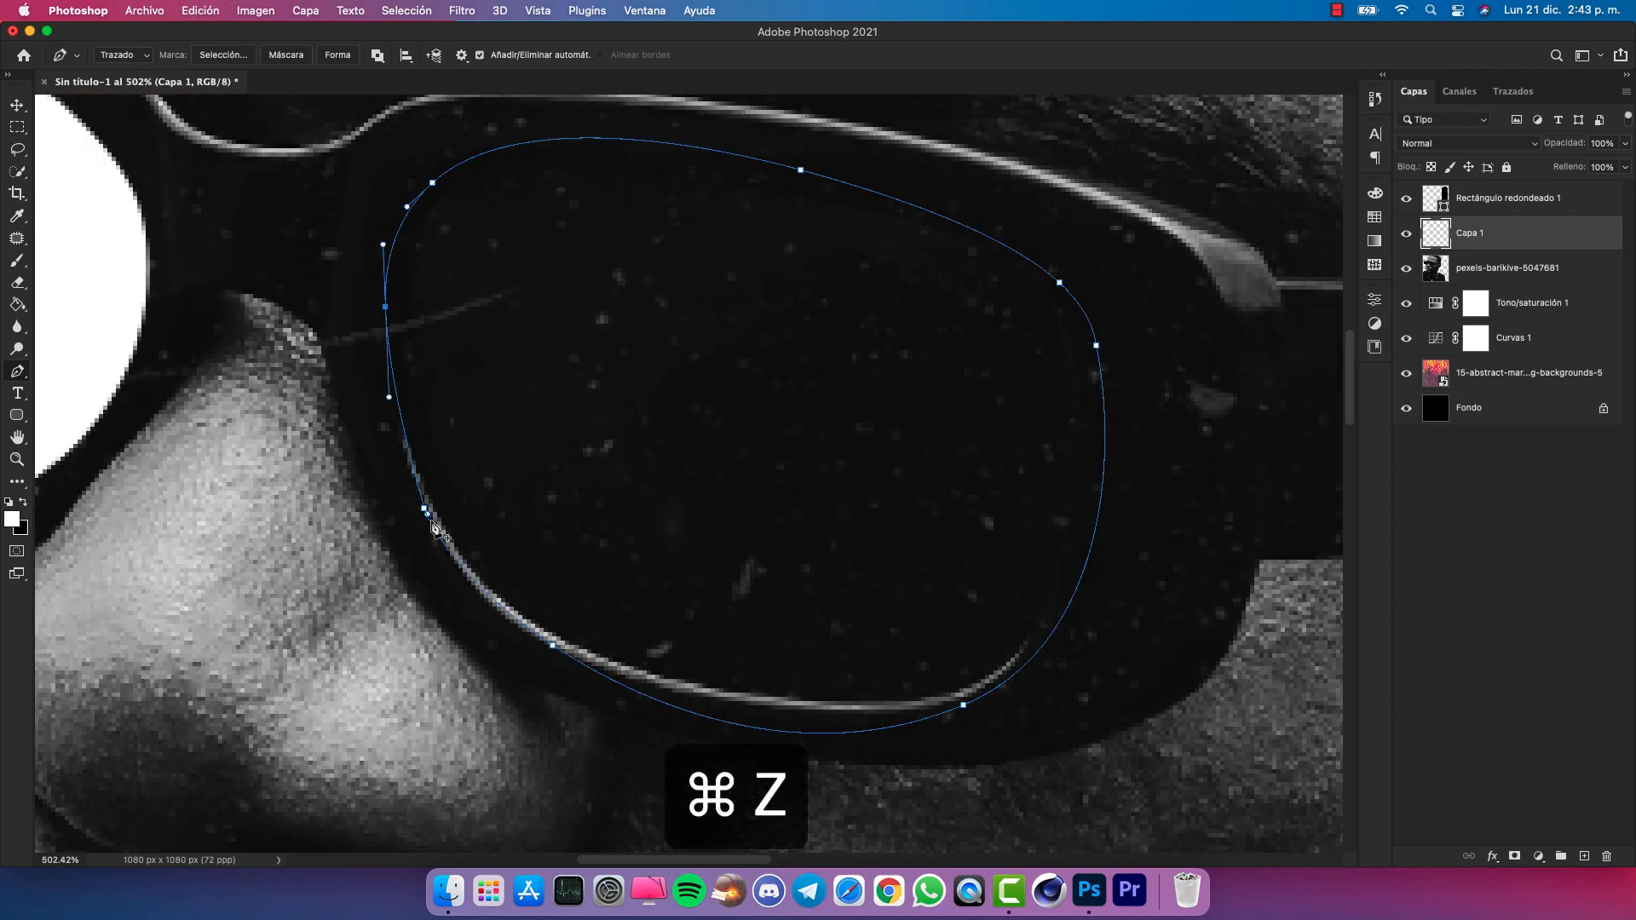
{"action": "left_click_drag", "start_coordinate": [750, 607], "coordinate": [712, 585]}
{"action": "key", "text": "super+z"}
{"action": "scroll", "coordinate": [783, 645], "scroll_direction": "down", "scroll_amount": 4, "text": "alt"}
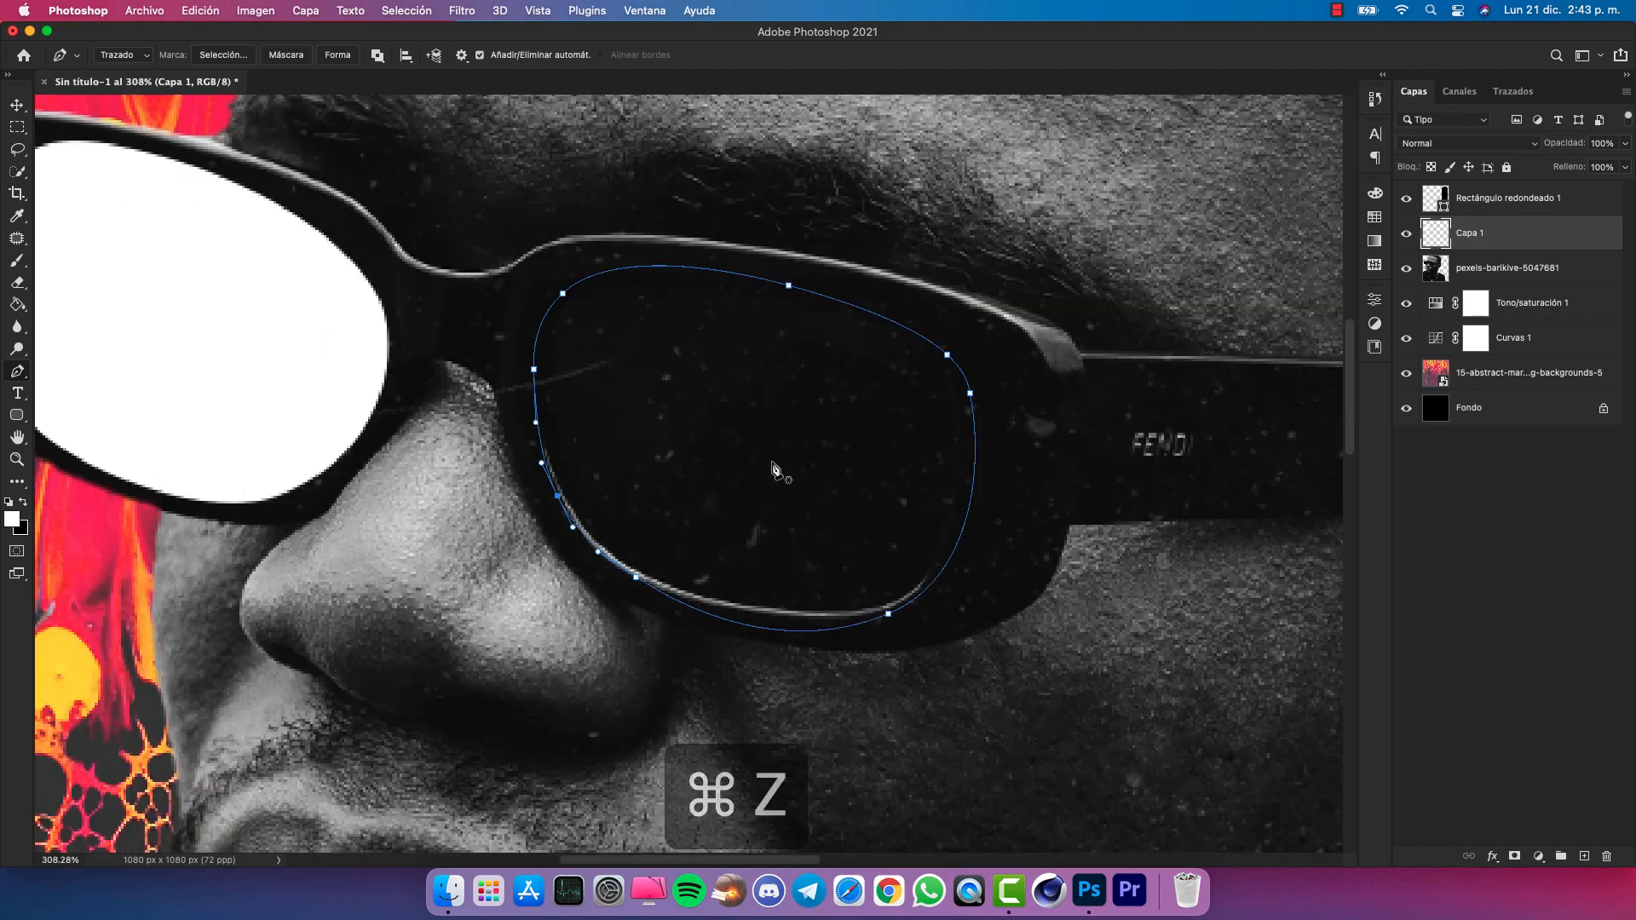
Convert the right lens path to a selection with 0 px feather, fill it with white on Capa 1, and deselect
{"action": "scroll", "coordinate": [773, 608], "scroll_direction": "up", "scroll_amount": 1, "text": "alt"}
{"action": "right_click", "coordinate": [773, 609]}
{"action": "left_click", "coordinate": [857, 478]}
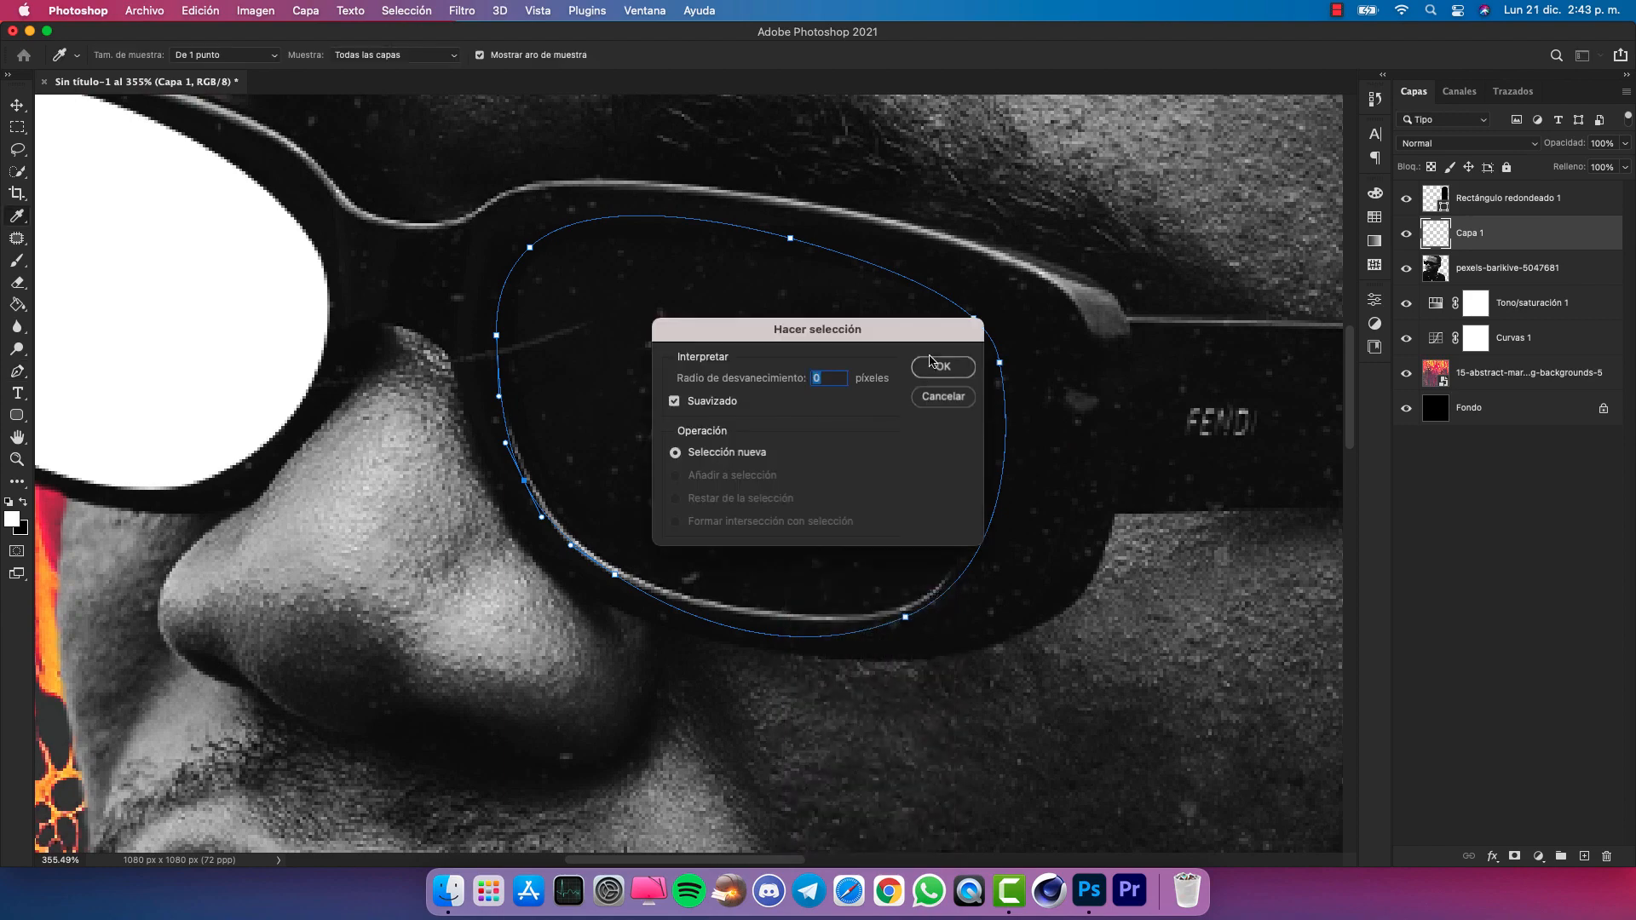
{"action": "left_click", "coordinate": [941, 366]}
{"action": "key", "text": "g"}
{"action": "left_click", "coordinate": [701, 346]}
{"action": "key", "text": "super+d"}
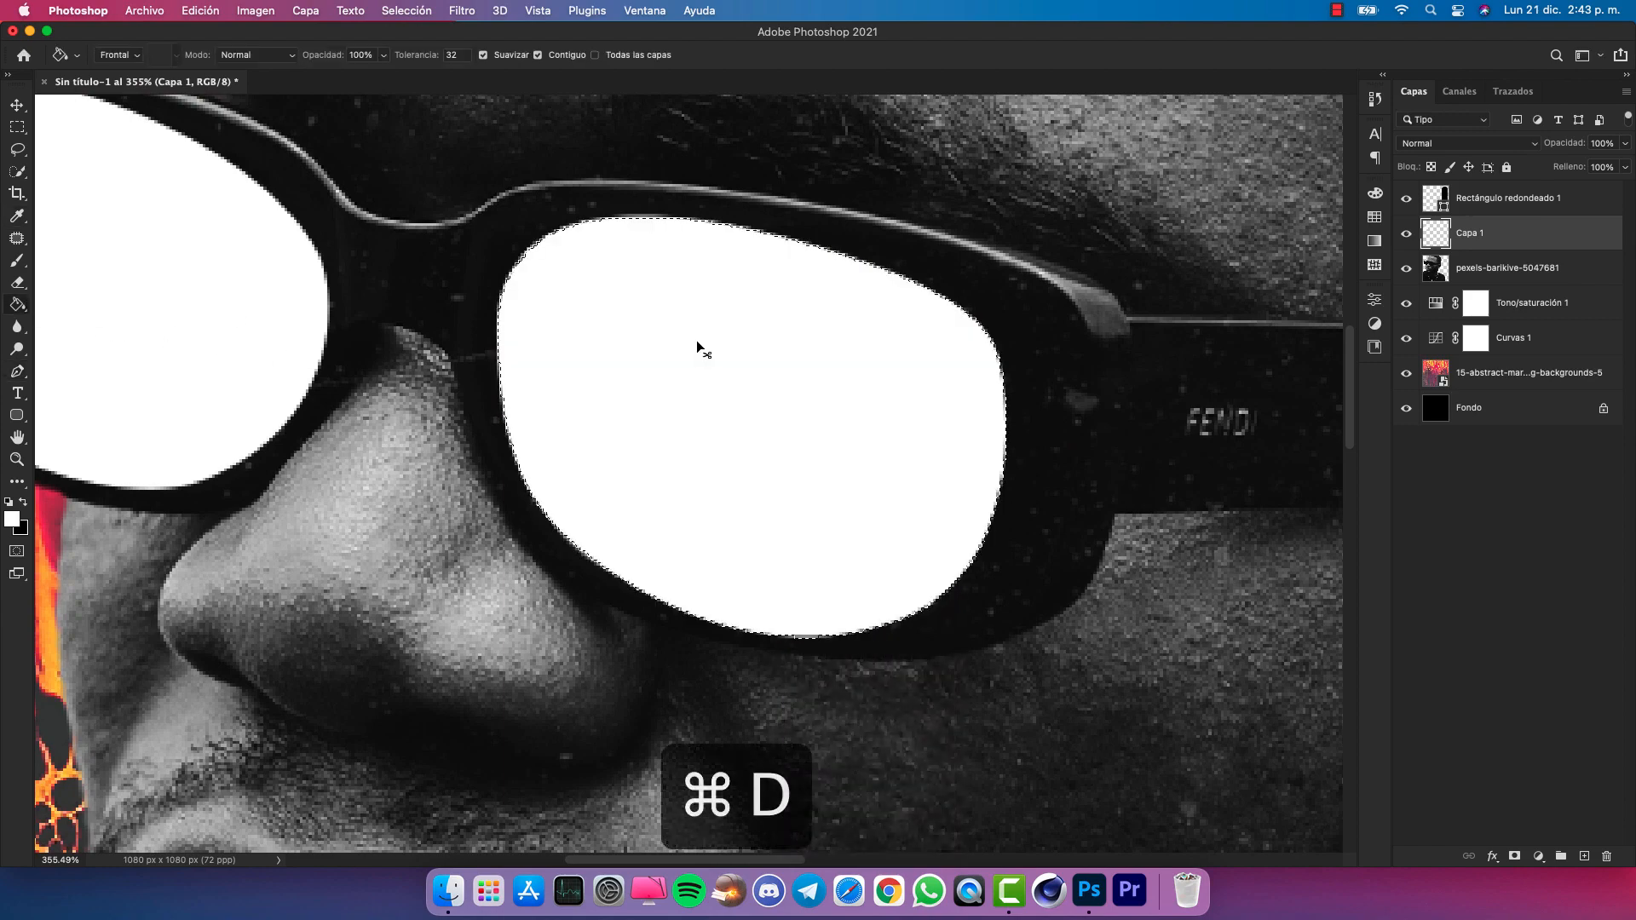
Duplicate the layers from Tono/saturación 1 down to Fondo and merge the copies into a single layer
{"action": "scroll", "coordinate": [703, 347], "scroll_direction": "down", "scroll_amount": 10, "text": "alt"}
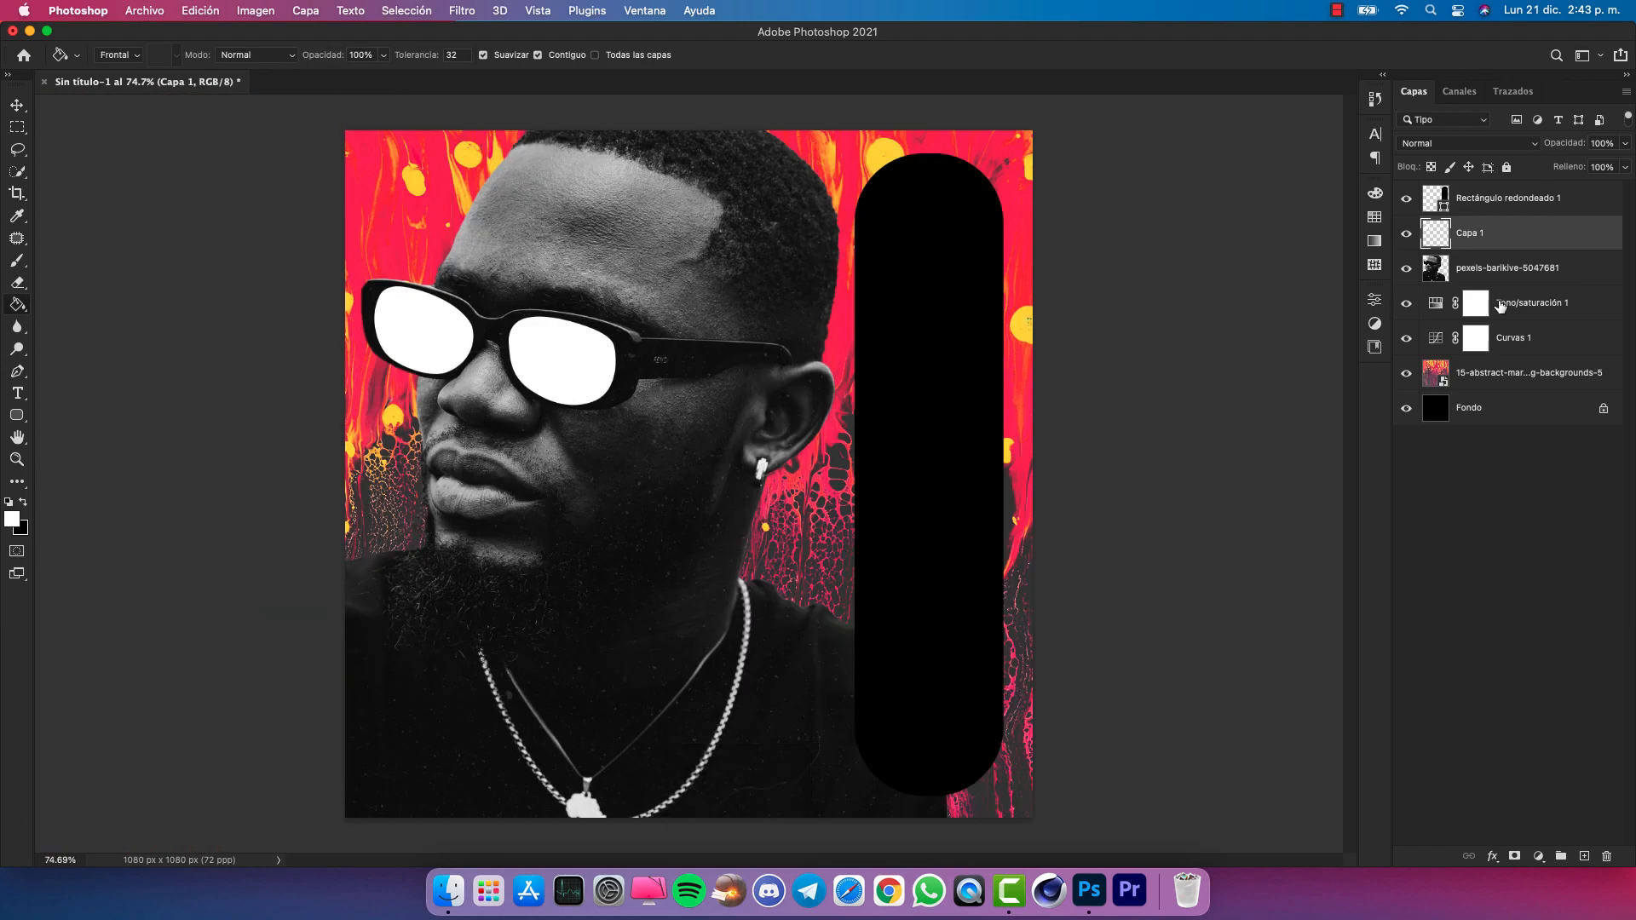
{"action": "left_click", "coordinate": [1535, 306]}
{"action": "left_click", "coordinate": [1477, 407], "text": "shift"}
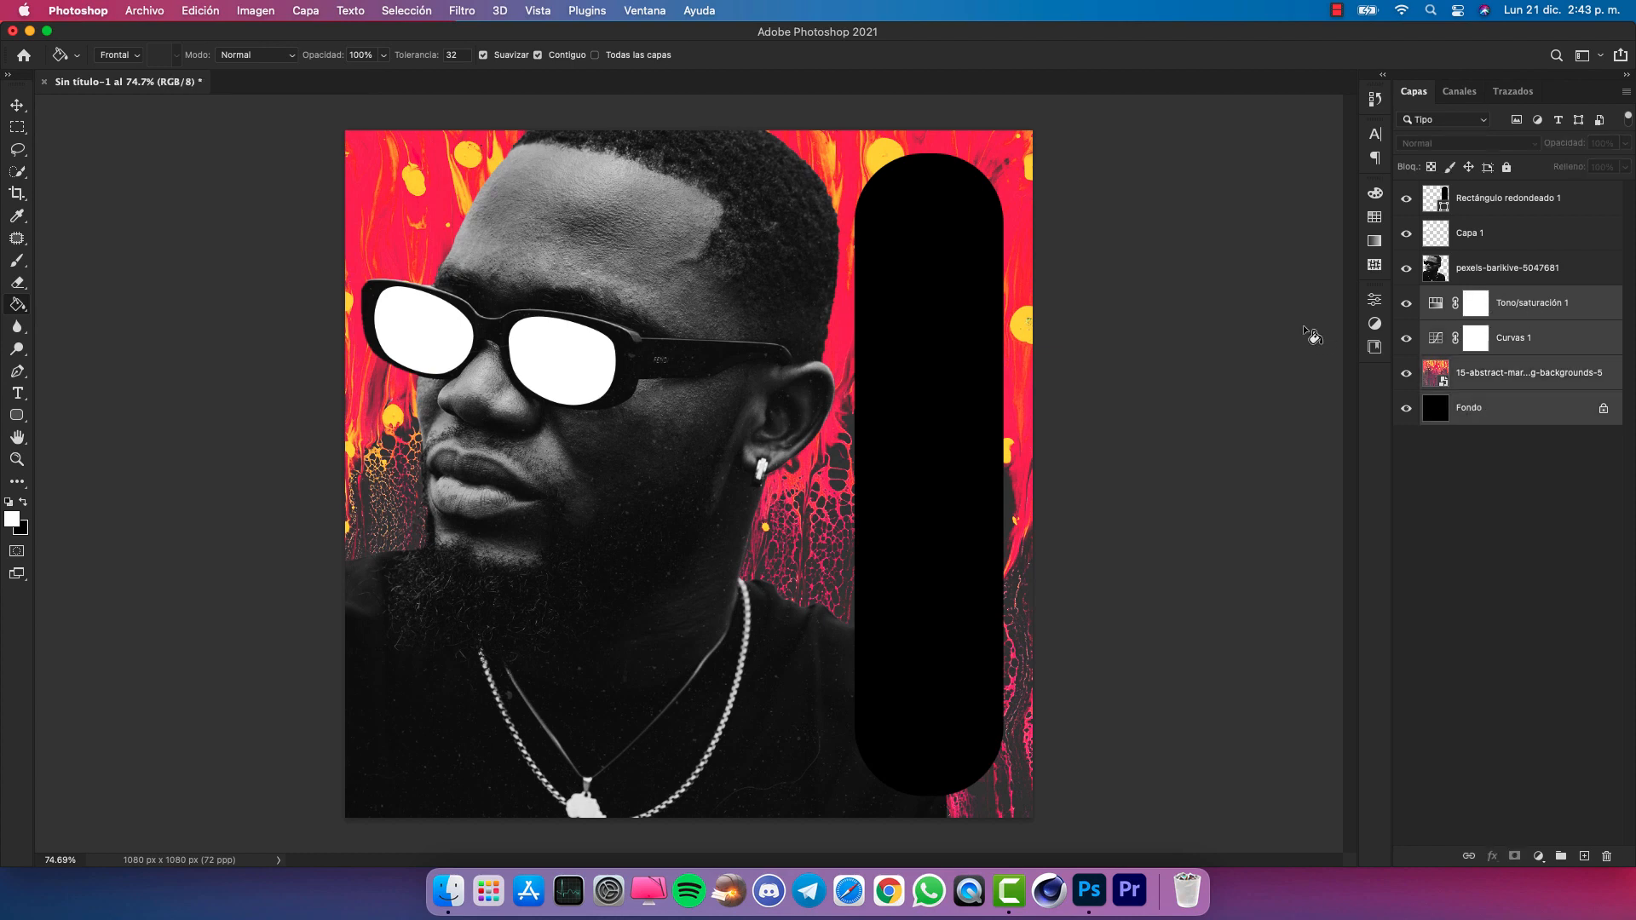
{"action": "key", "text": "super+j"}
{"action": "key", "text": "super+e"}
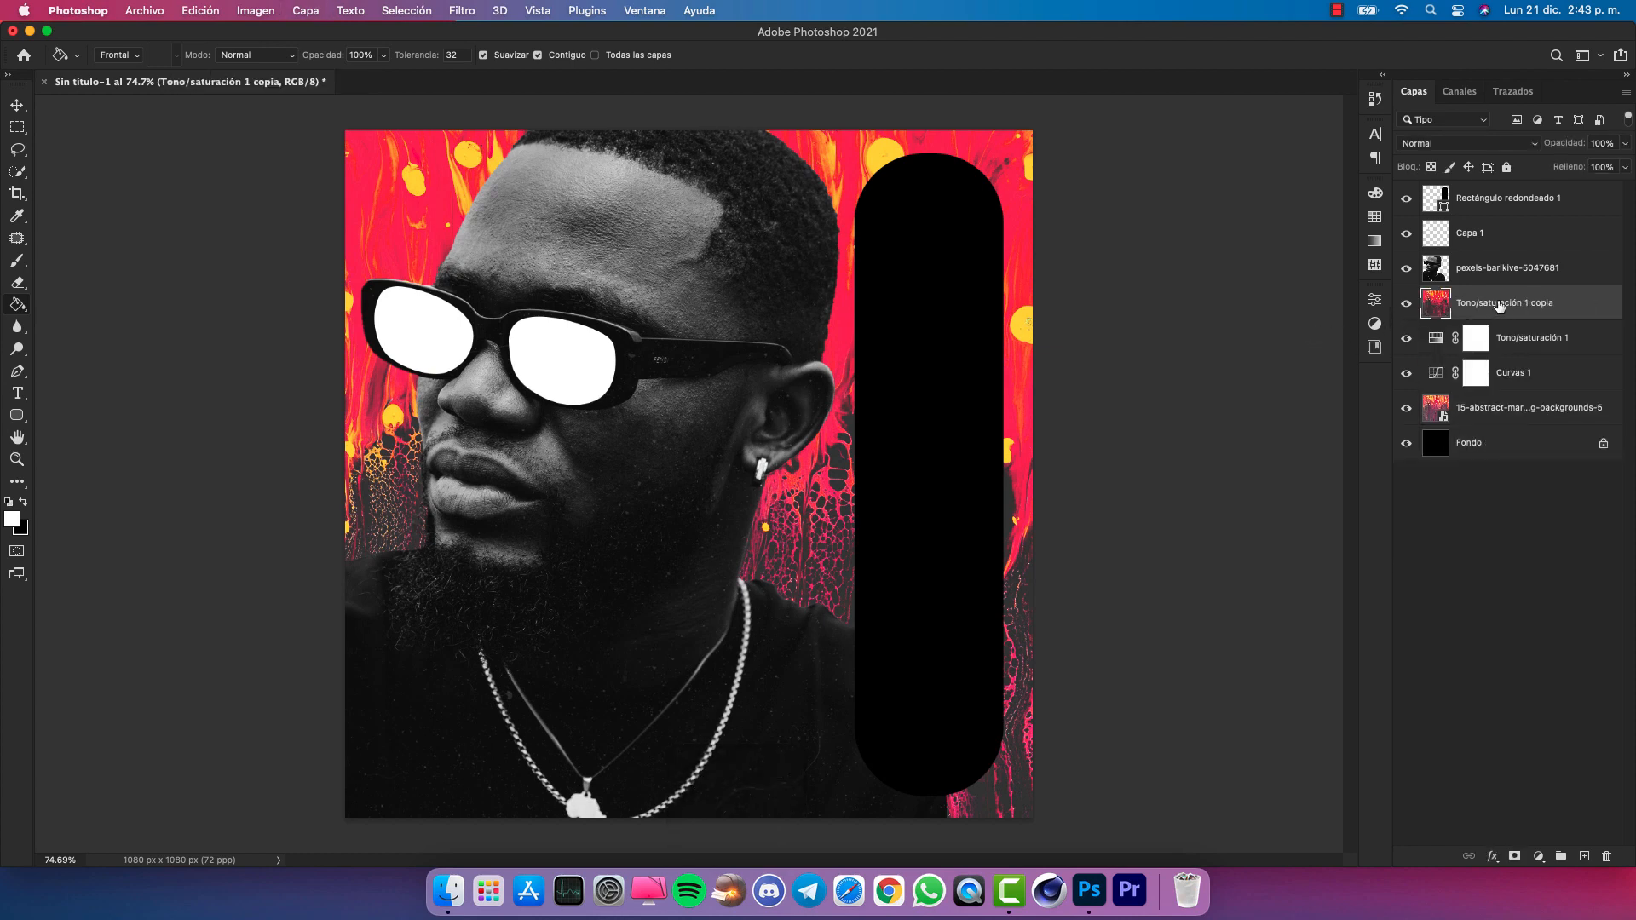
Move the merged background copy above Capa 1 and clip it to the white lens shapes with a clipping mask
{"action": "left_click_drag", "start_coordinate": [1500, 305], "coordinate": [1503, 239]}
{"action": "right_click", "coordinate": [1505, 239]}
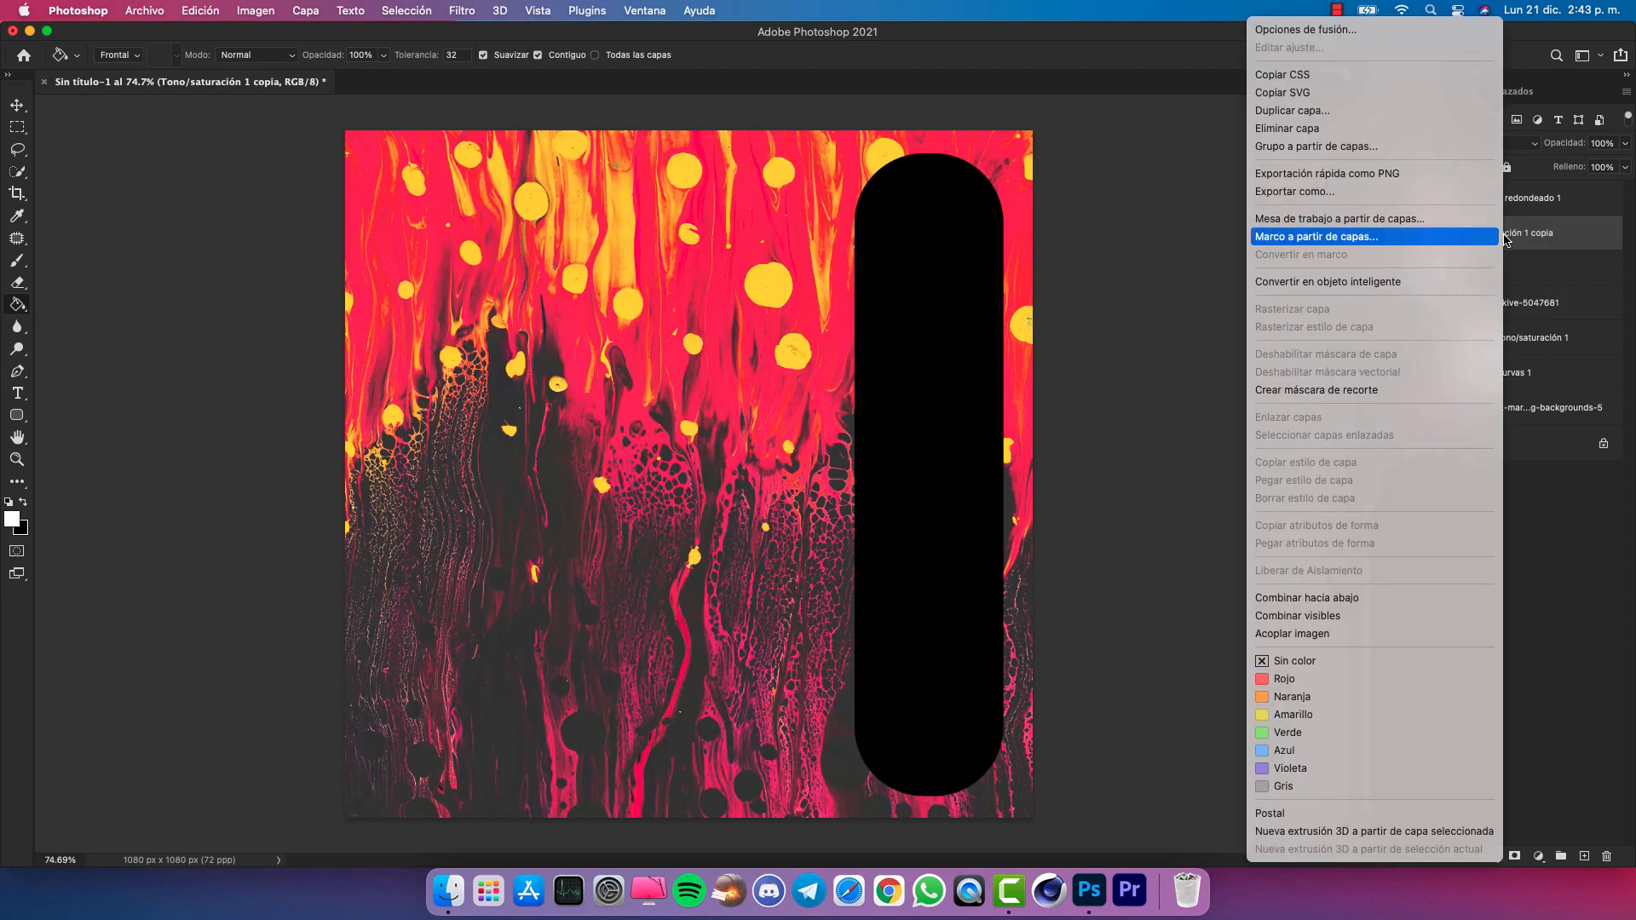
{"action": "left_click", "coordinate": [1313, 390]}
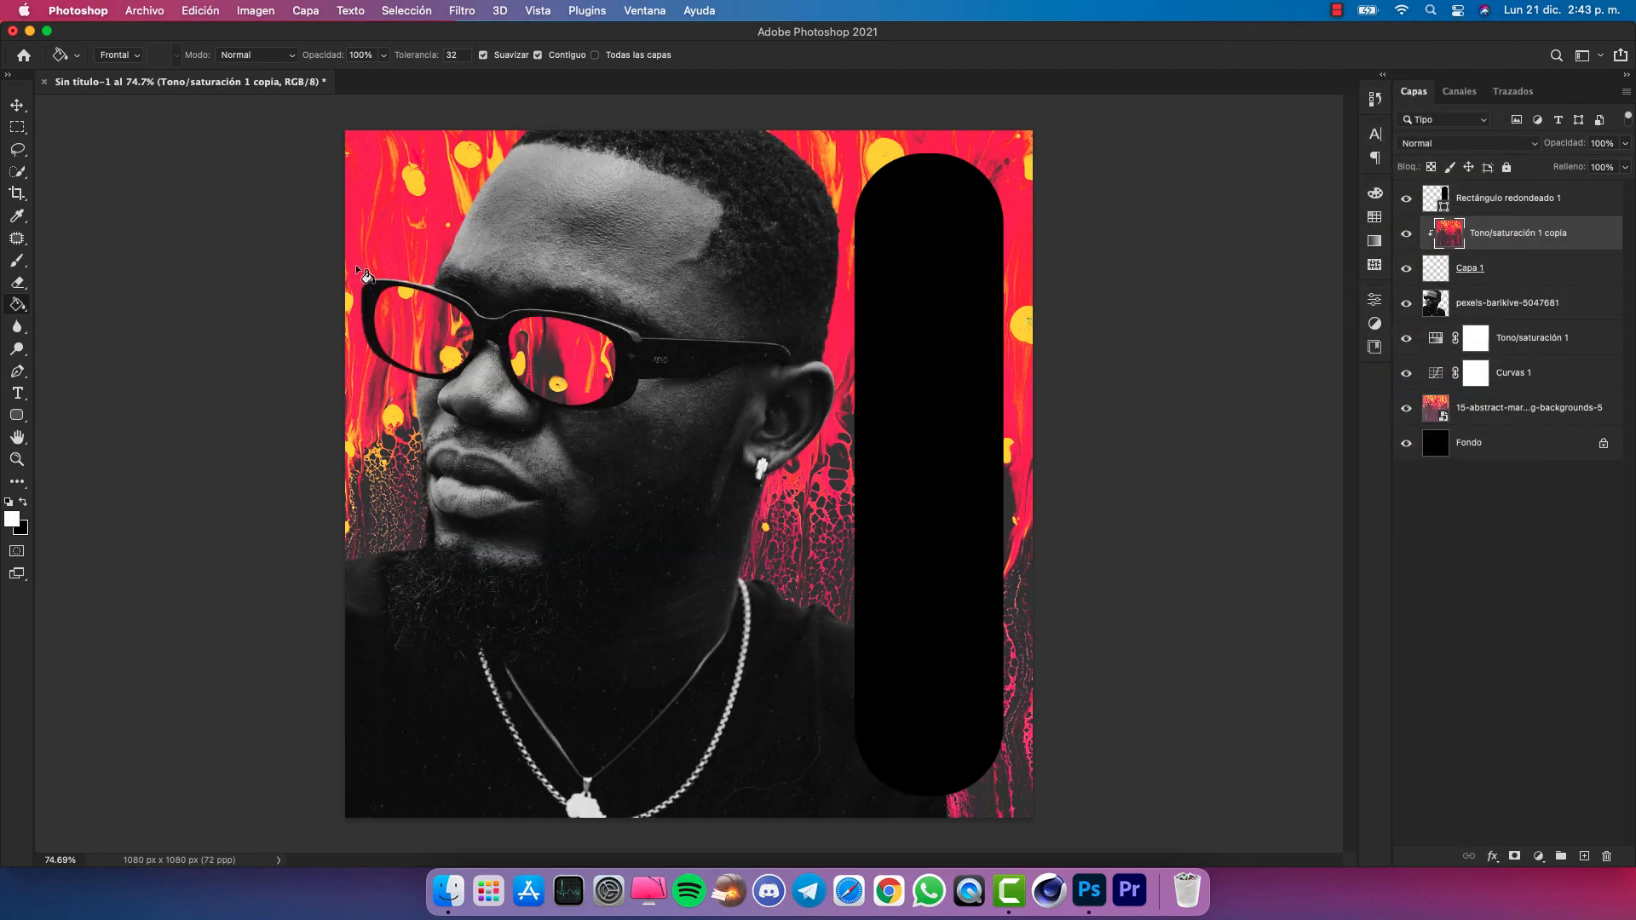
Shift the clipped marbled texture inside the lenses and compare the lenses with the texture hidden and shown
{"action": "left_click", "coordinate": [19, 107]}
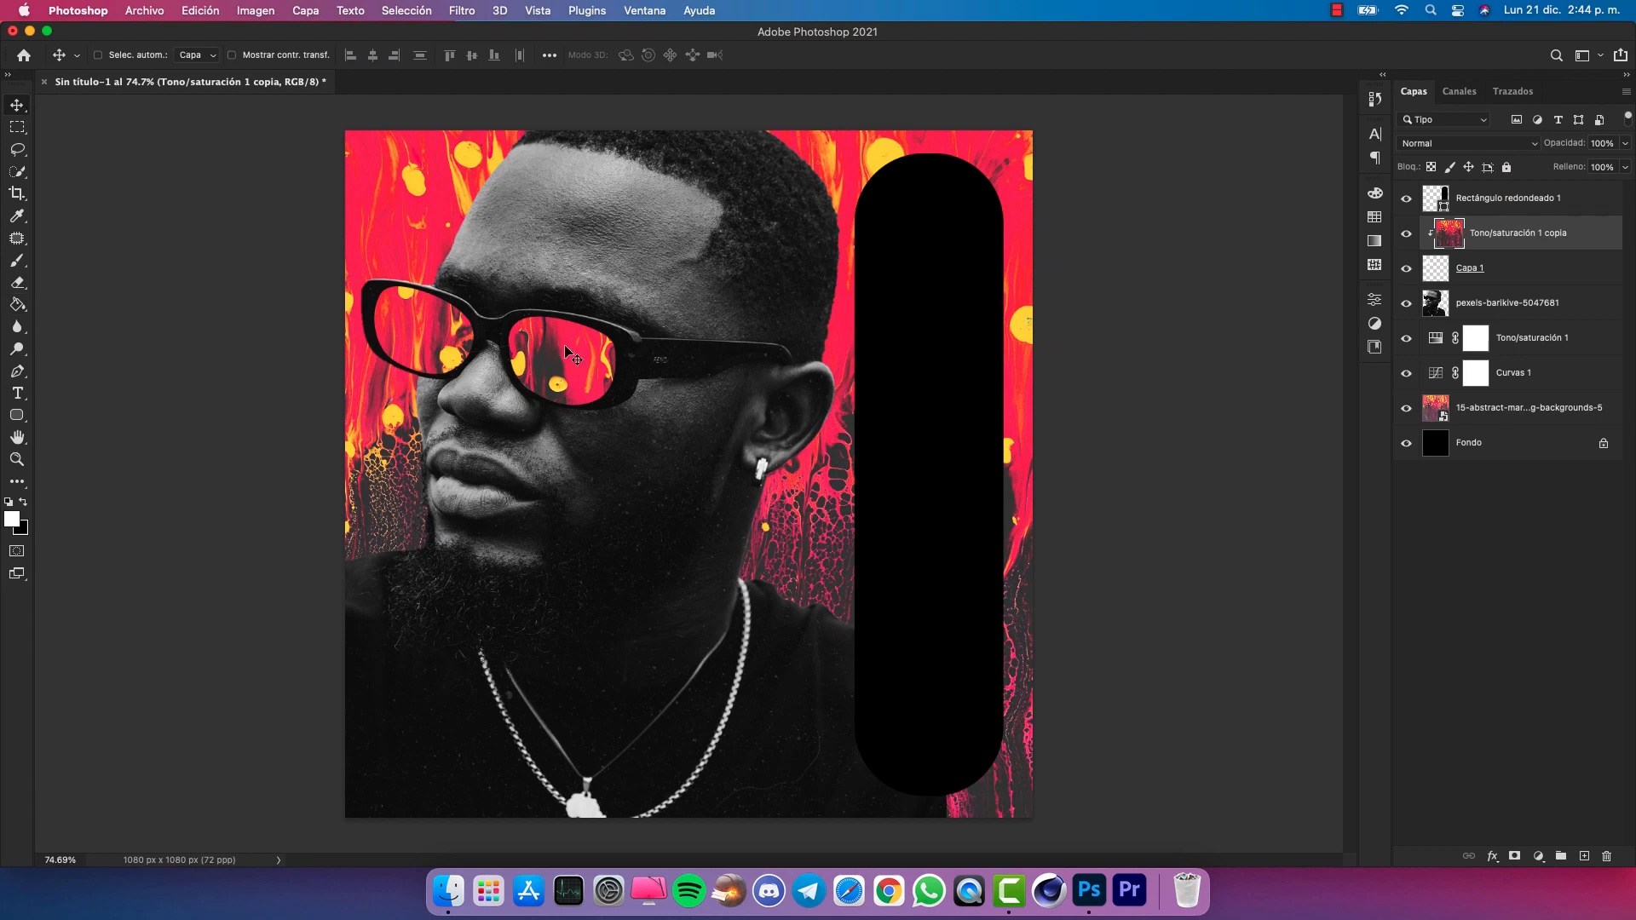
{"action": "left_click_drag", "start_coordinate": [578, 372], "coordinate": [627, 380]}
{"action": "left_click", "coordinate": [1407, 233]}
{"action": "left_click", "coordinate": [1407, 233]}
{"action": "left_click_drag", "start_coordinate": [709, 440], "coordinate": [702, 417]}
{"action": "left_click", "coordinate": [706, 435], "text": "super"}
{"action": "key", "text": "super+z"}
{"action": "left_click", "coordinate": [1498, 243]}
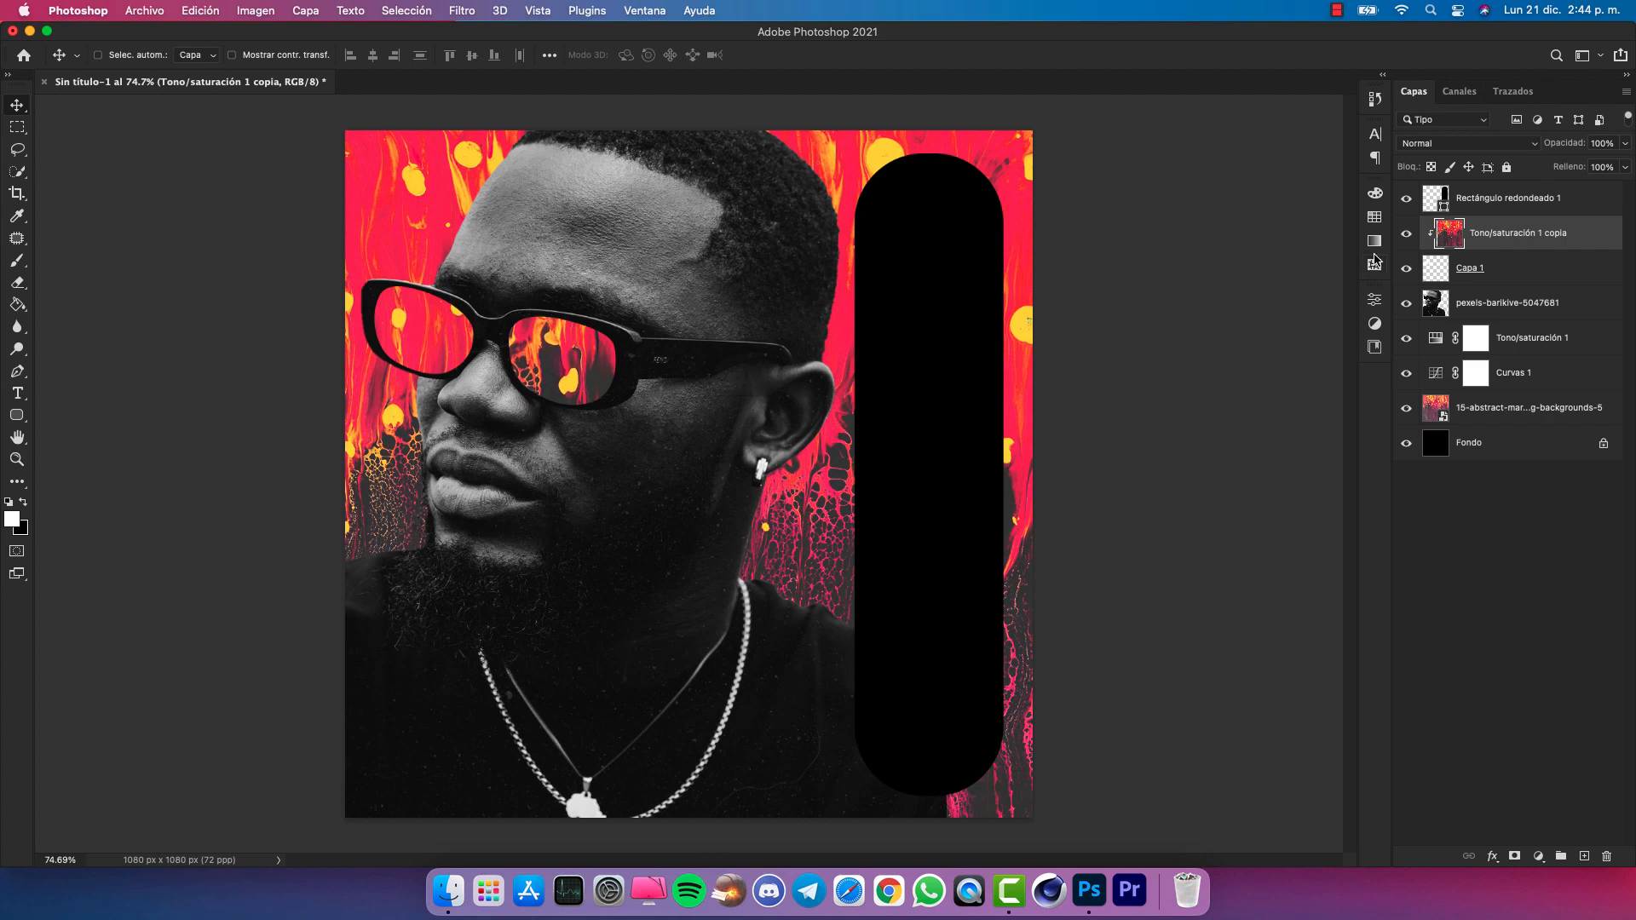
{"action": "left_click", "coordinate": [1407, 234]}
{"action": "left_click", "coordinate": [1406, 233]}
Add the white title text "CANCION" in the Panic font at 62 pt on a layer above the rounded rectangle
{"action": "left_click", "coordinate": [1500, 201]}
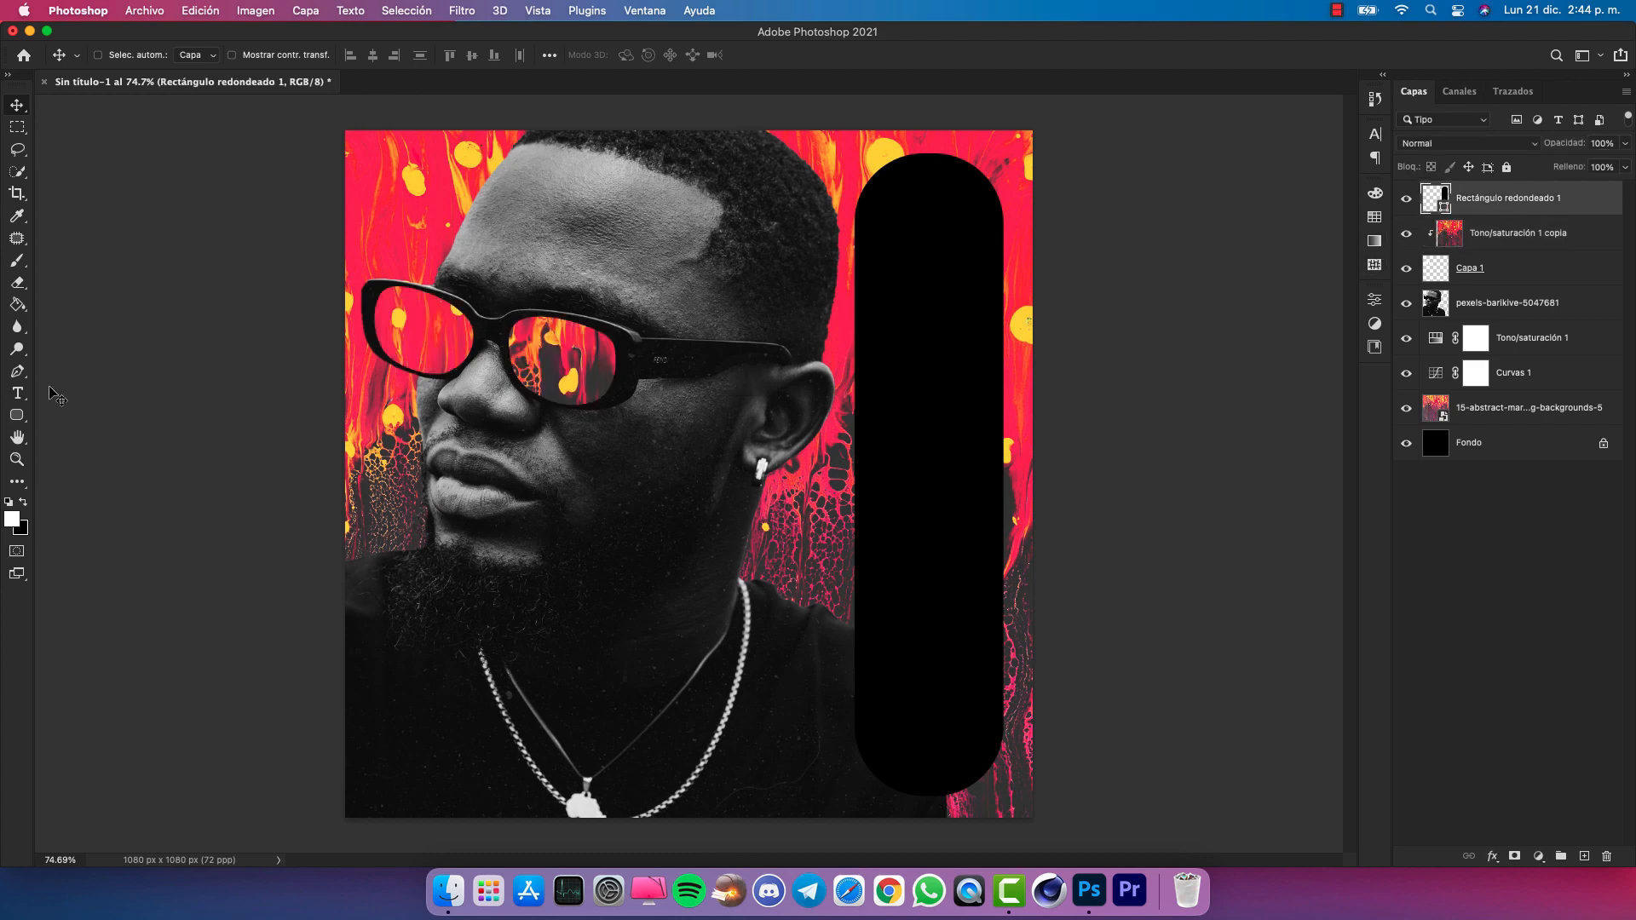
{"action": "left_click", "coordinate": [17, 393]}
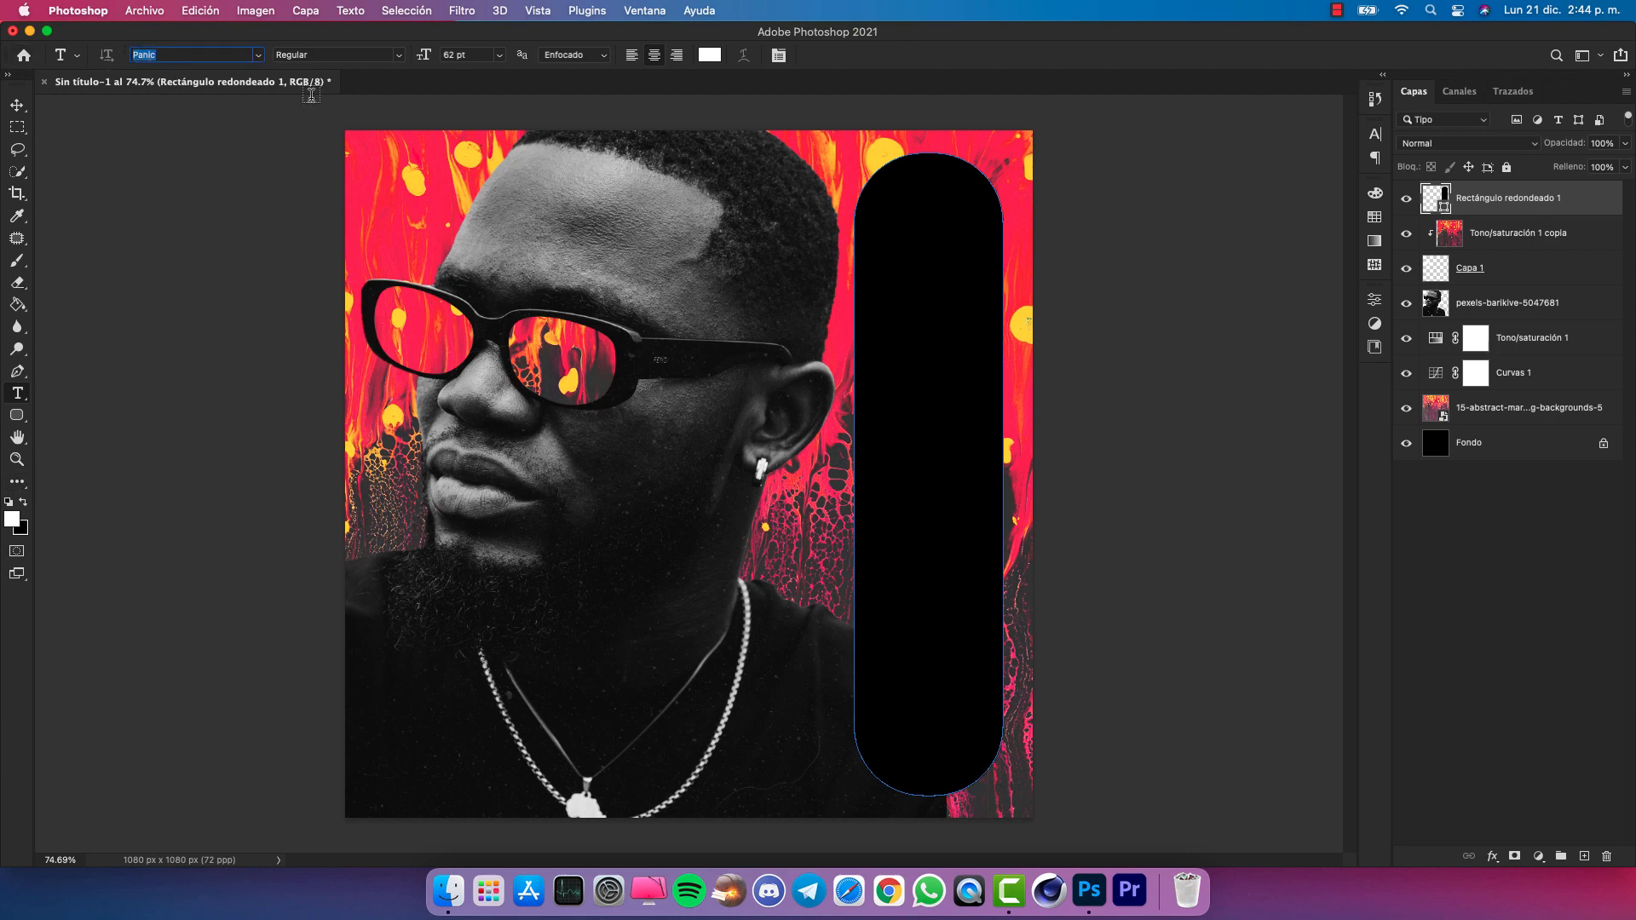
{"action": "left_click", "coordinate": [541, 540]}
{"action": "key", "text": "BackSpace"}
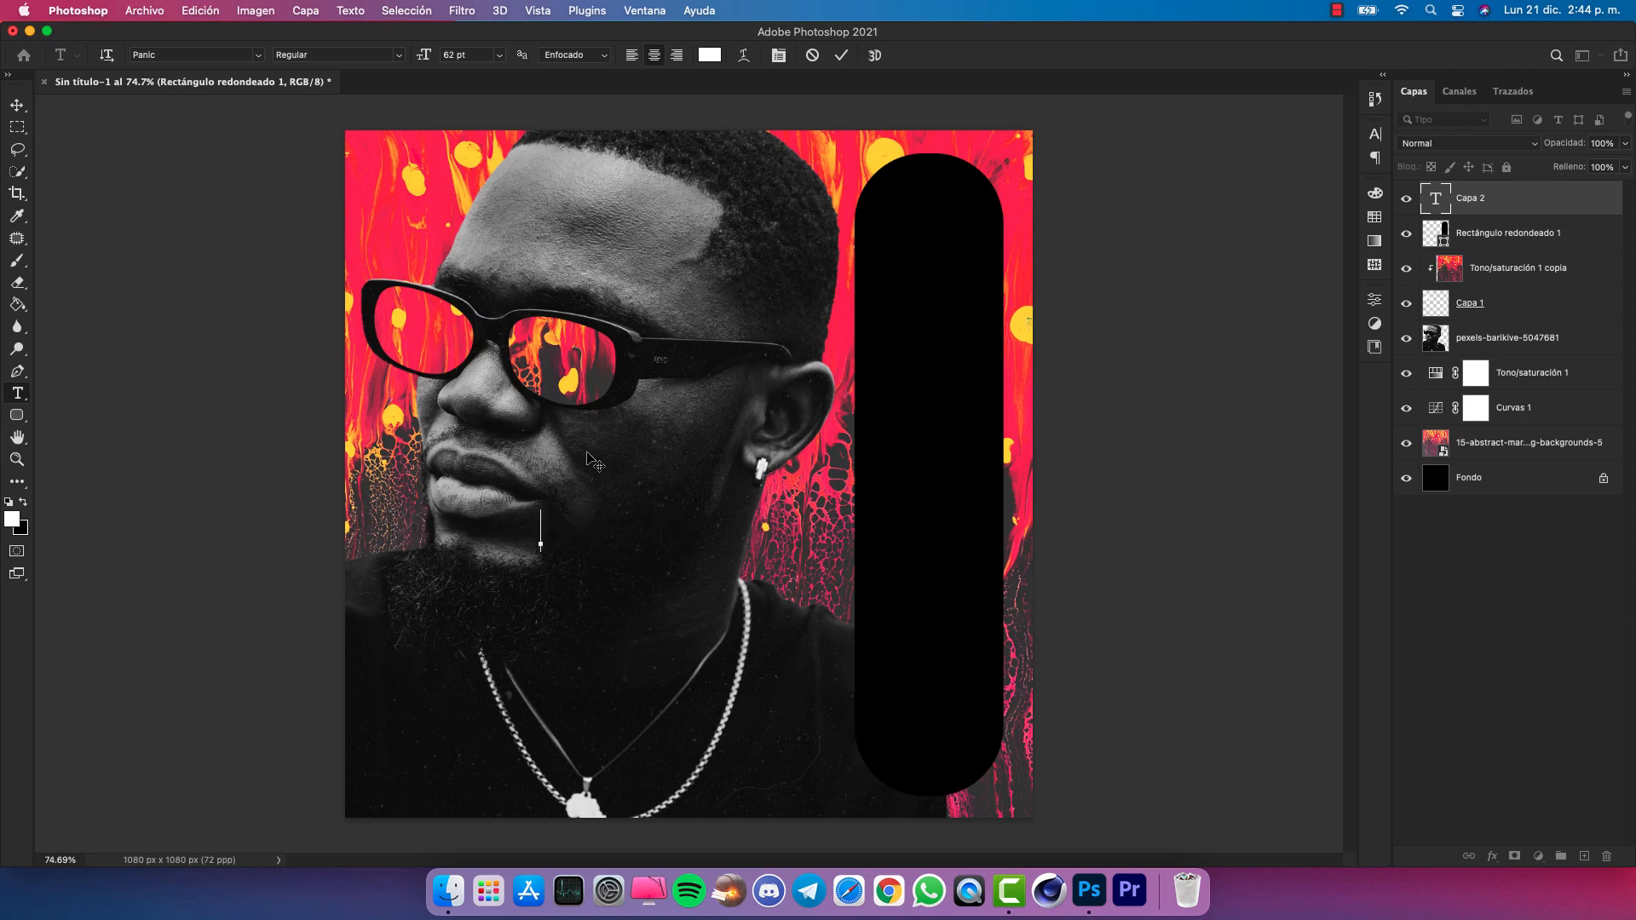
{"action": "type", "text": "CANCION"}
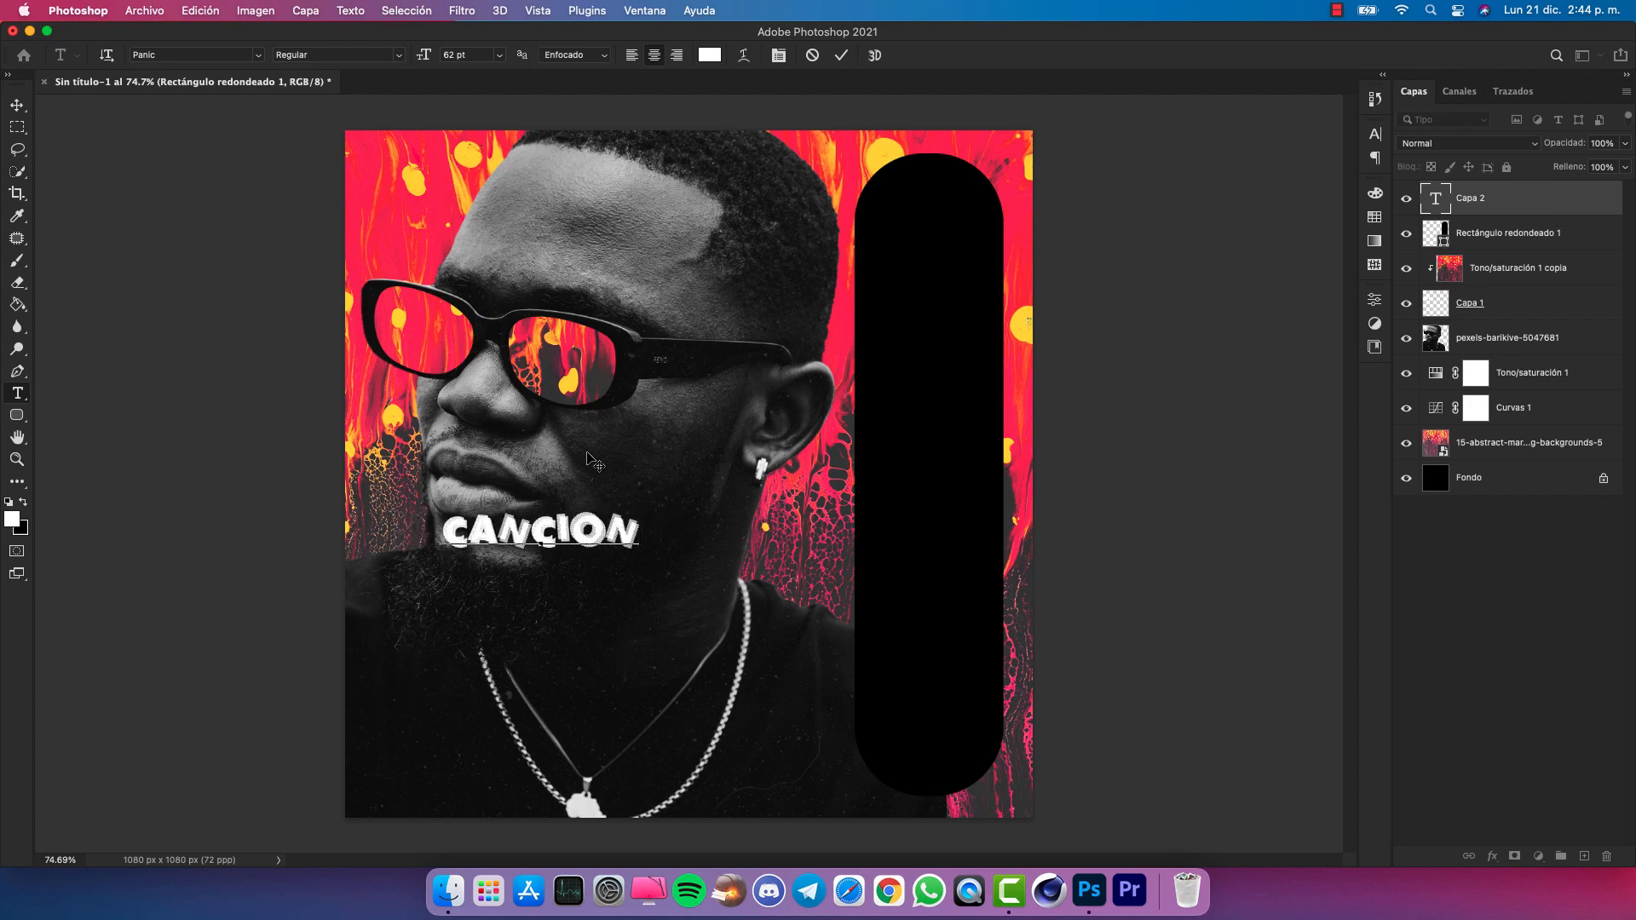
{"action": "left_click", "coordinate": [842, 56]}
Rotate the CANCION text 90° clockwise and scale it up to roughly twice its size
{"action": "key", "text": "super+t"}
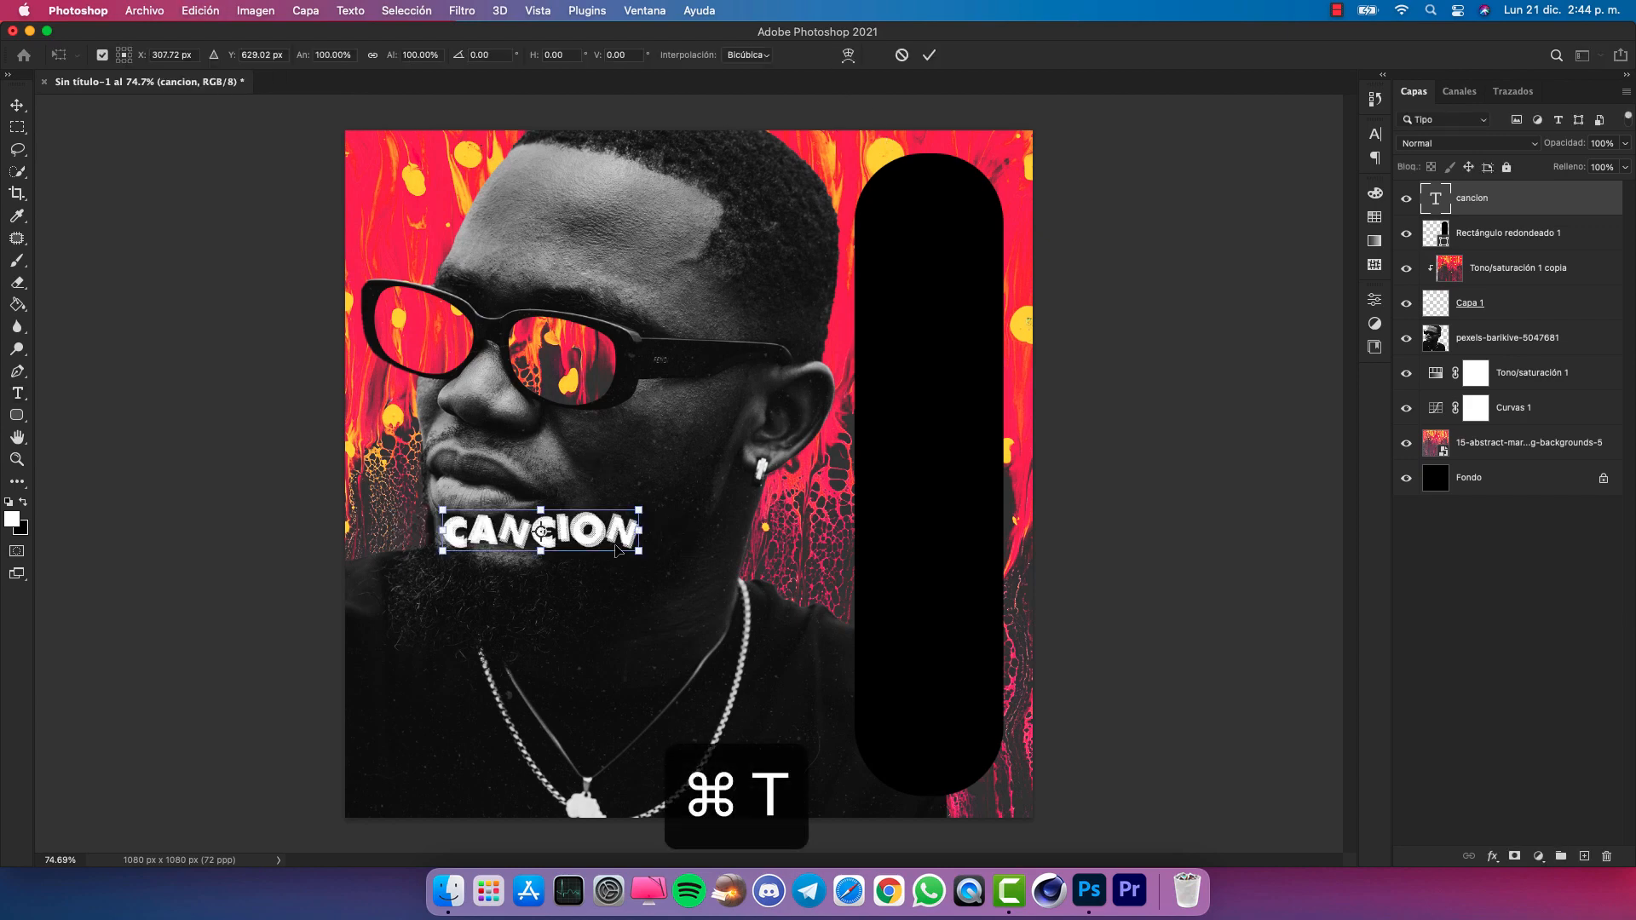
{"action": "right_click", "coordinate": [612, 530]}
{"action": "left_click", "coordinate": [652, 786]}
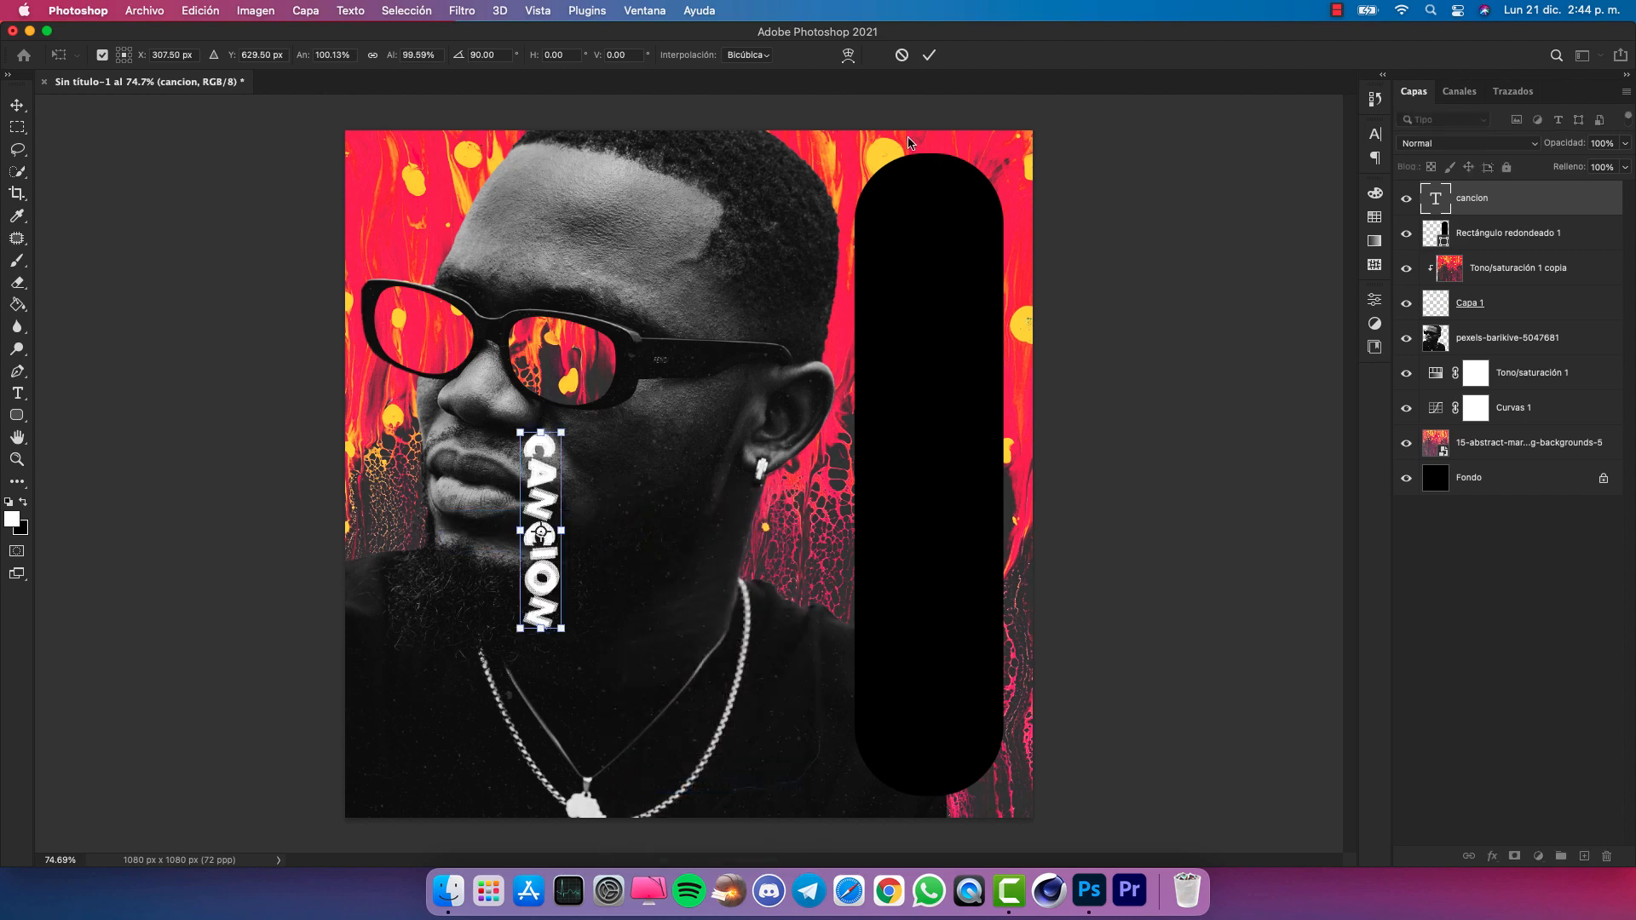
{"action": "key", "text": "super+t"}
{"action": "left_click_drag", "start_coordinate": [563, 430], "coordinate": [584, 317]}
{"action": "left_click", "coordinate": [932, 56]}
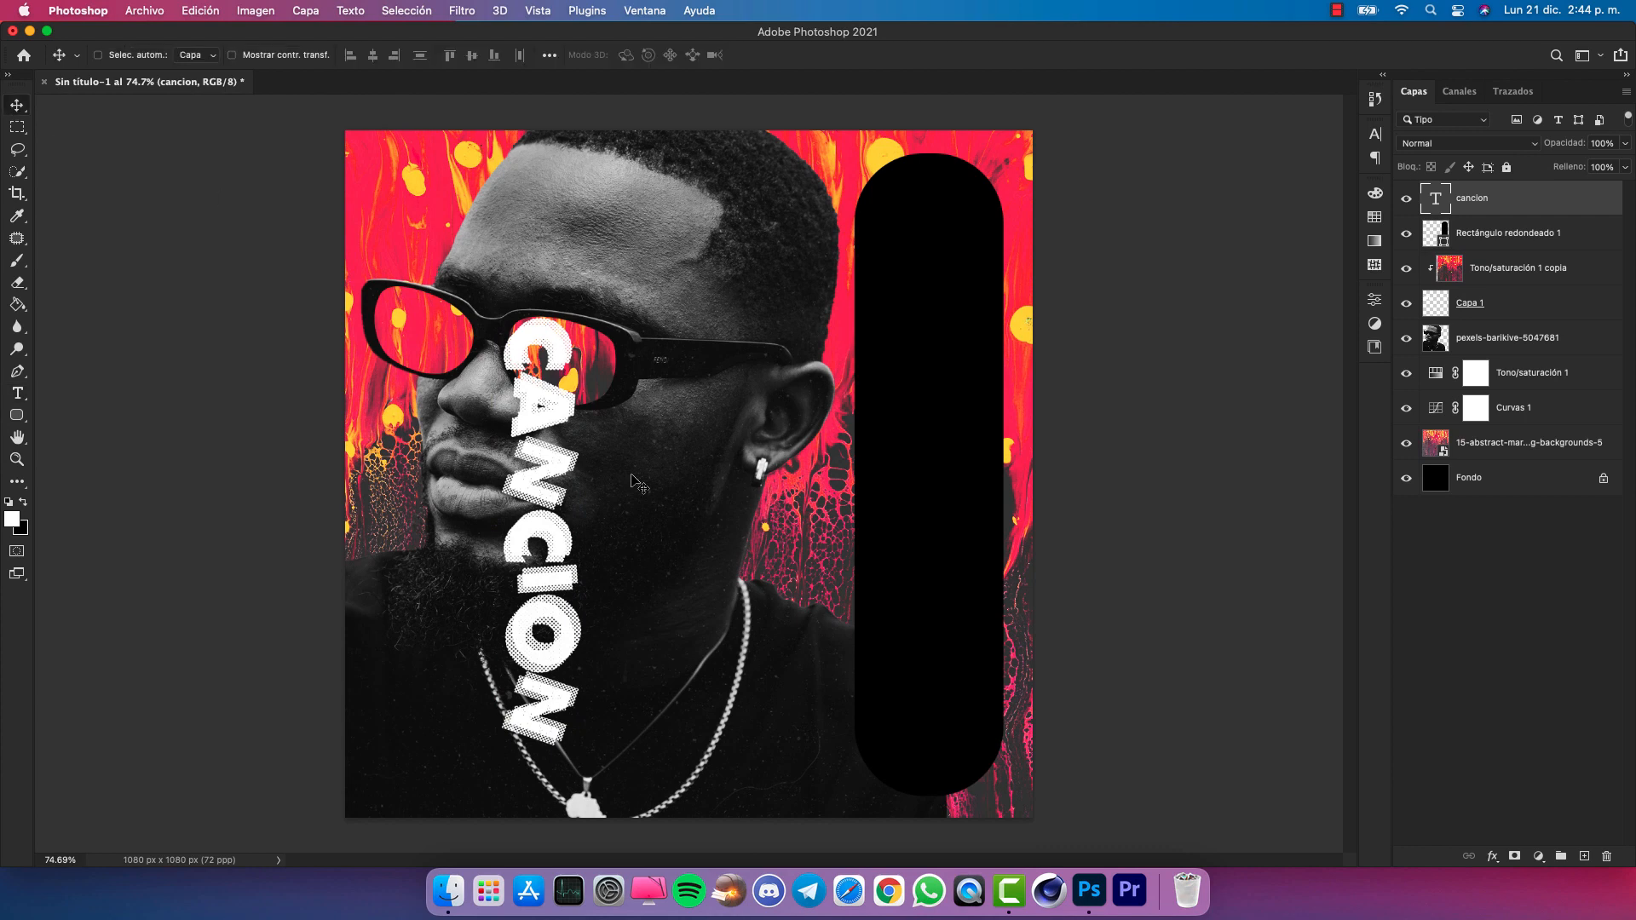
Move the vertical CANCION text onto the black pill shape and enlarge it slightly
{"action": "left_click_drag", "start_coordinate": [640, 508], "coordinate": [1023, 430]}
{"action": "key", "text": "super+t"}
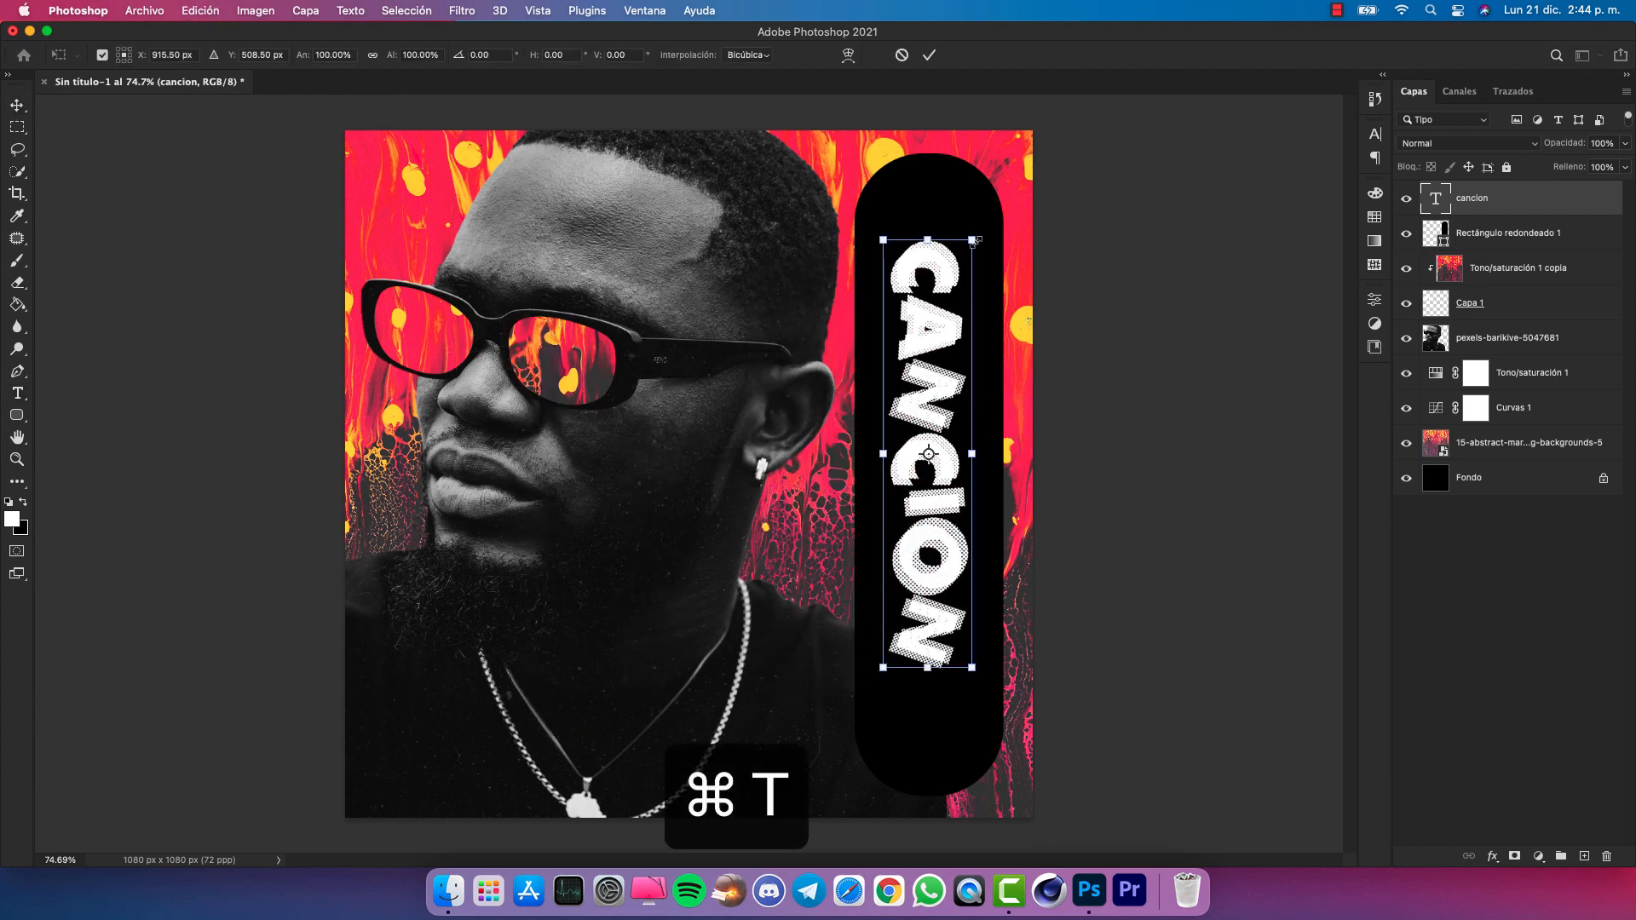
{"action": "left_click_drag", "start_coordinate": [971, 240], "coordinate": [980, 215]}
{"action": "left_click", "coordinate": [929, 55]}
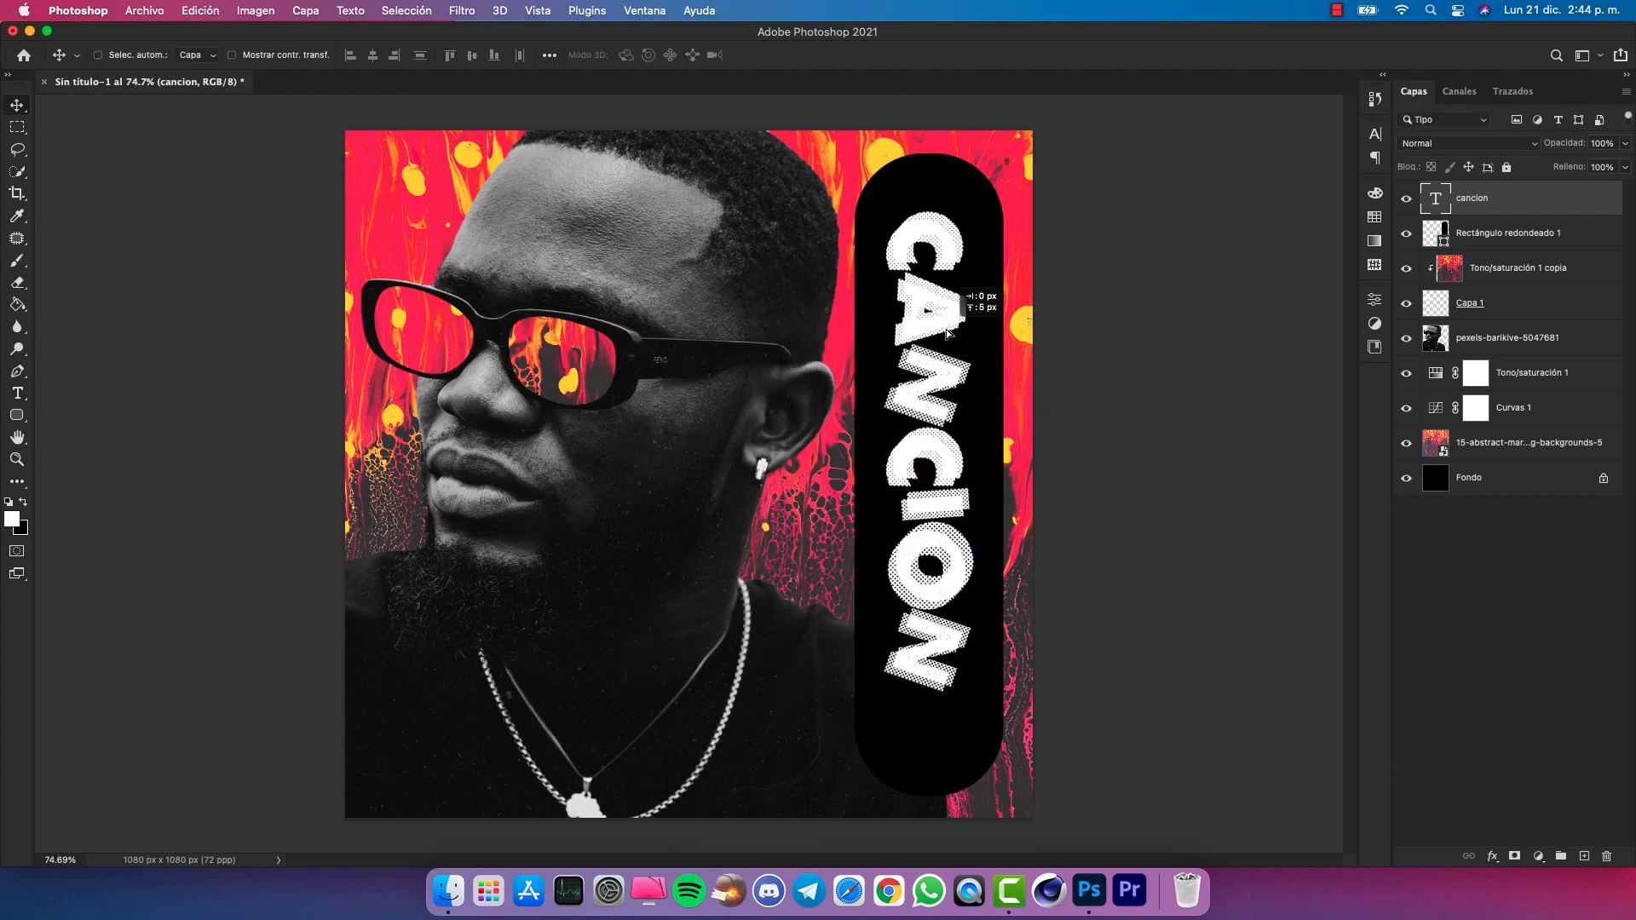
Center the CANCION text vertically on the canvas, fine-tune its scale inside the pill, and hide the guides
{"action": "key", "text": "super+t"}
{"action": "left_click_drag", "start_coordinate": [951, 358], "coordinate": [951, 375]}
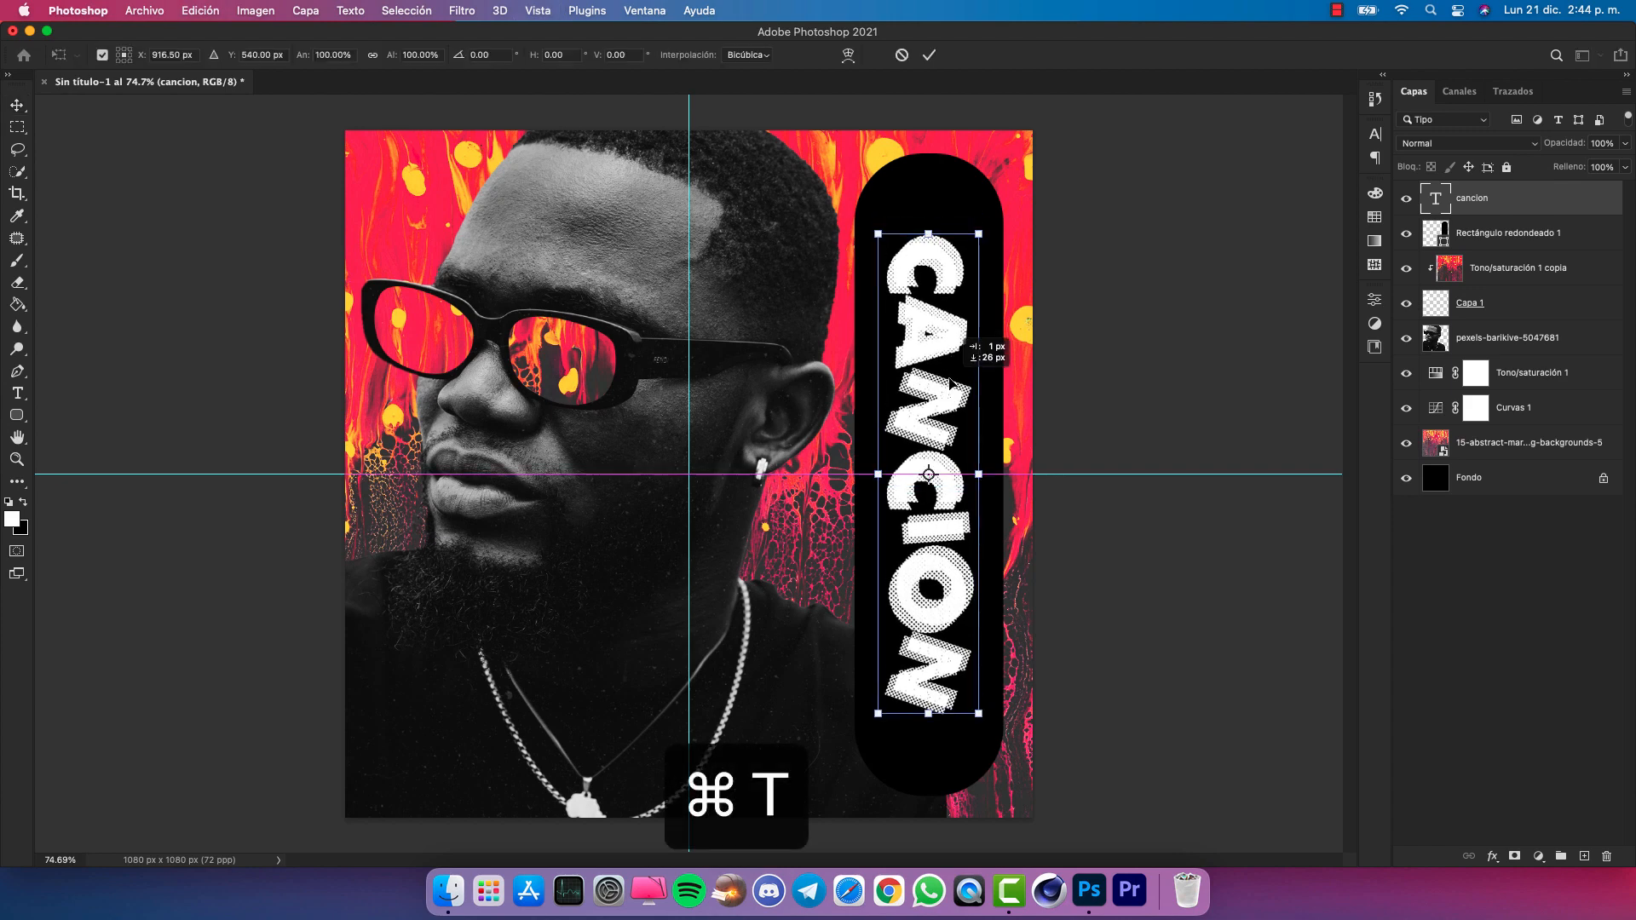
{"action": "left_click_drag", "start_coordinate": [981, 229], "coordinate": [983, 213]}
{"action": "left_click", "coordinate": [929, 55]}
{"action": "key", "text": "super+h"}
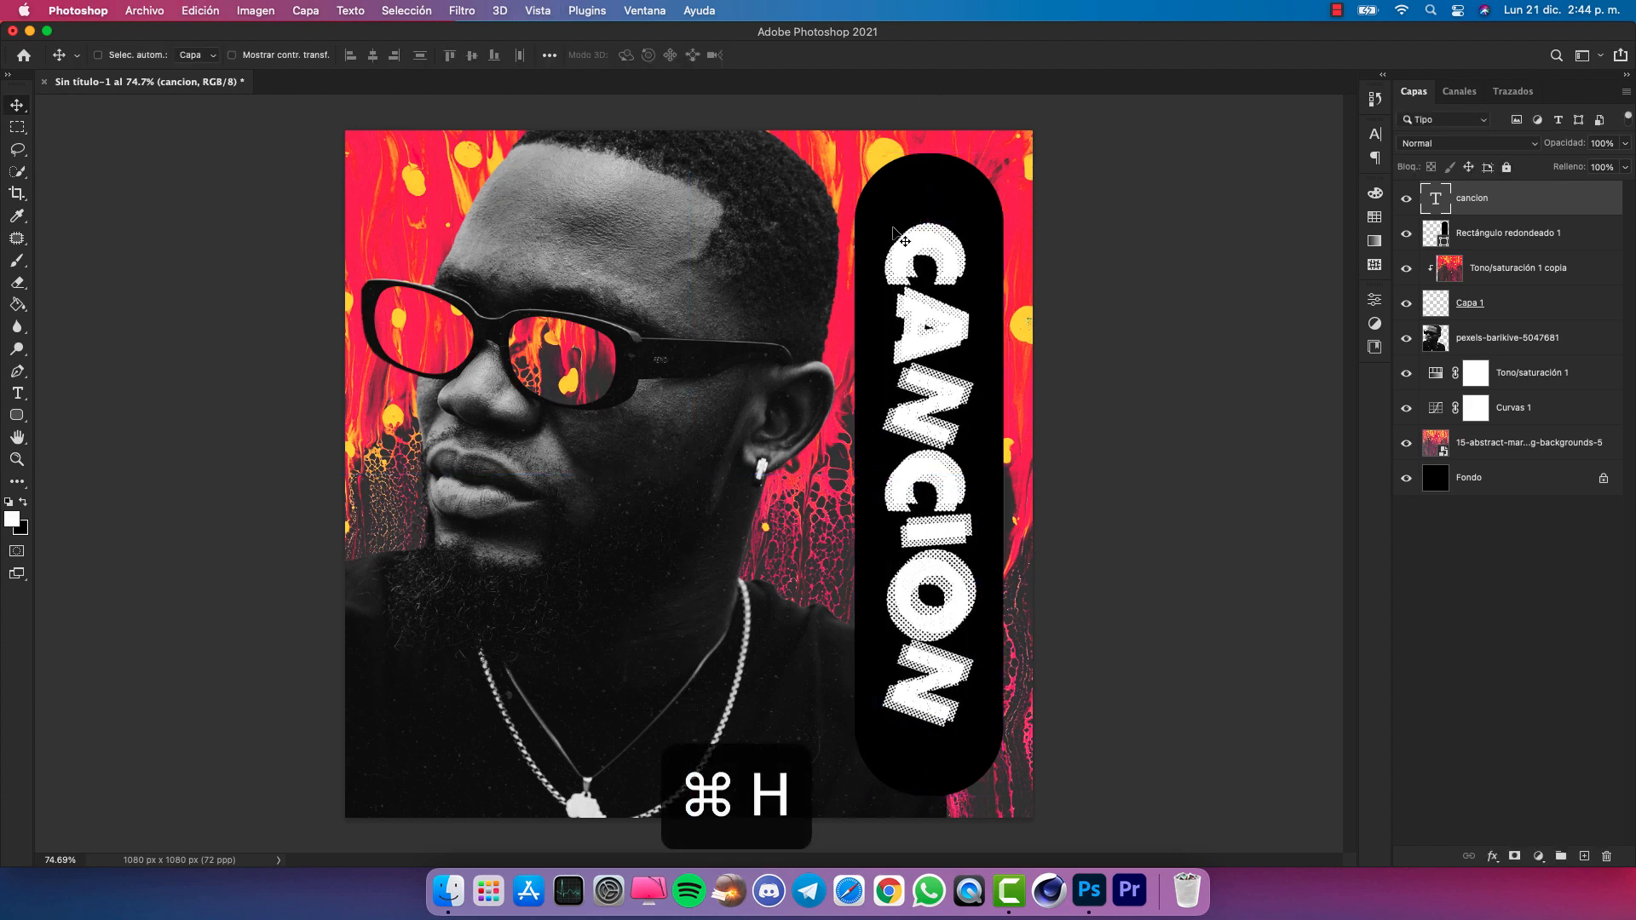
Move the CANCION text and its black pill together a few pixels to the left with Free Transform
{"action": "scroll", "coordinate": [807, 335], "scroll_direction": "up", "scroll_amount": 5}
{"action": "scroll", "coordinate": [806, 335], "scroll_direction": "up", "scroll_amount": 5}
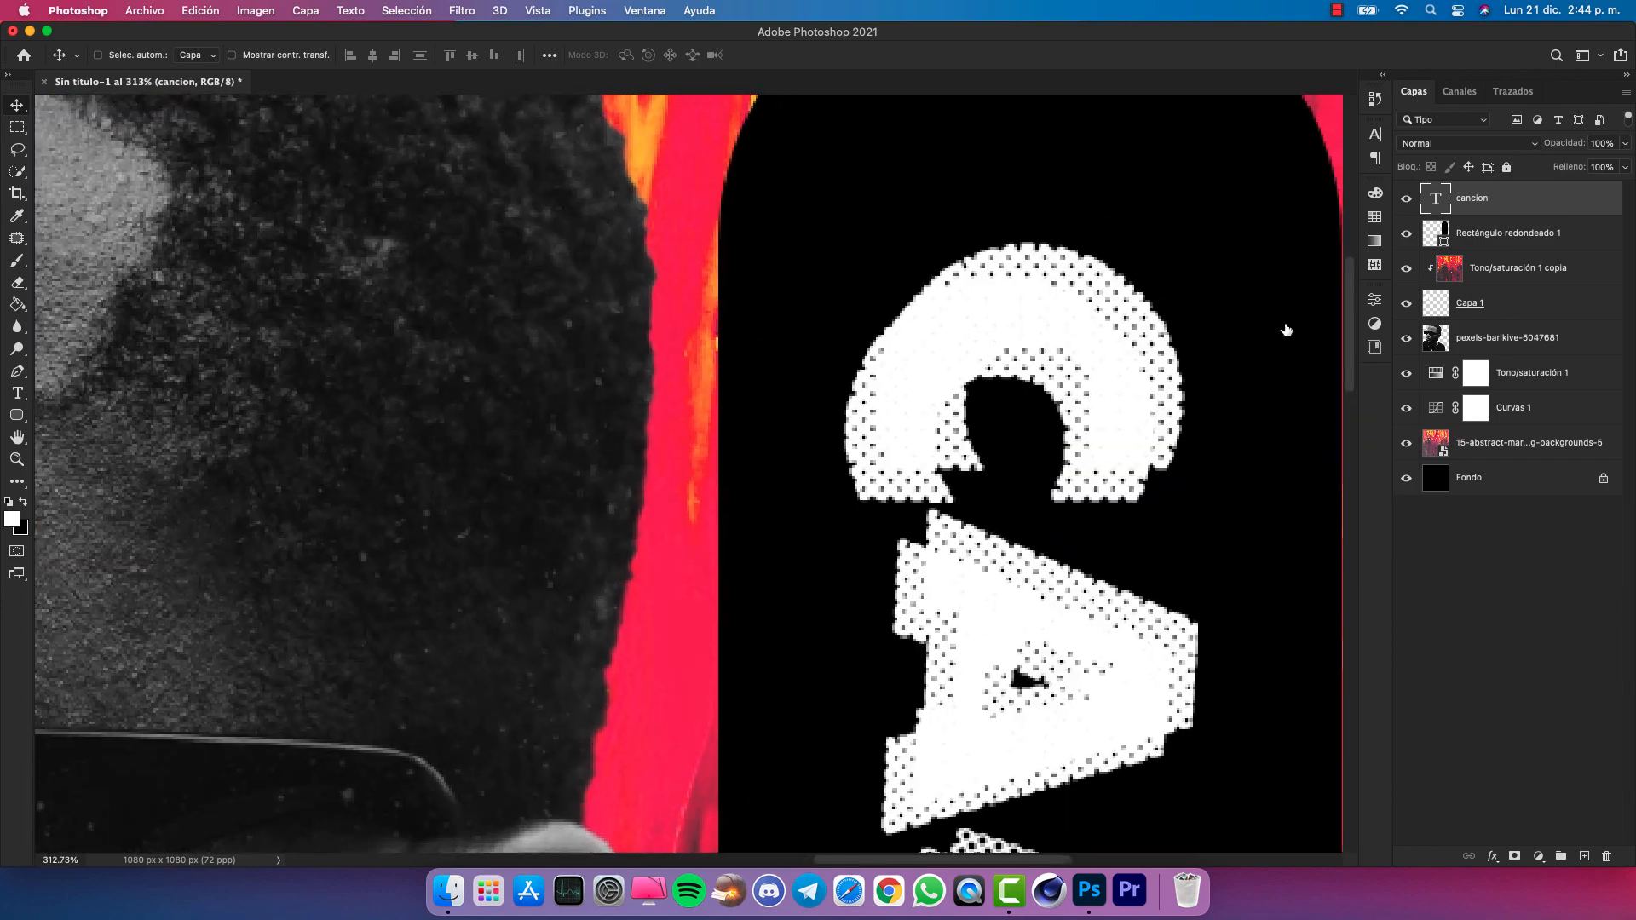
{"action": "left_click", "coordinate": [1484, 238]}
{"action": "scroll", "coordinate": [800, 328], "scroll_direction": "down", "scroll_amount": 5}
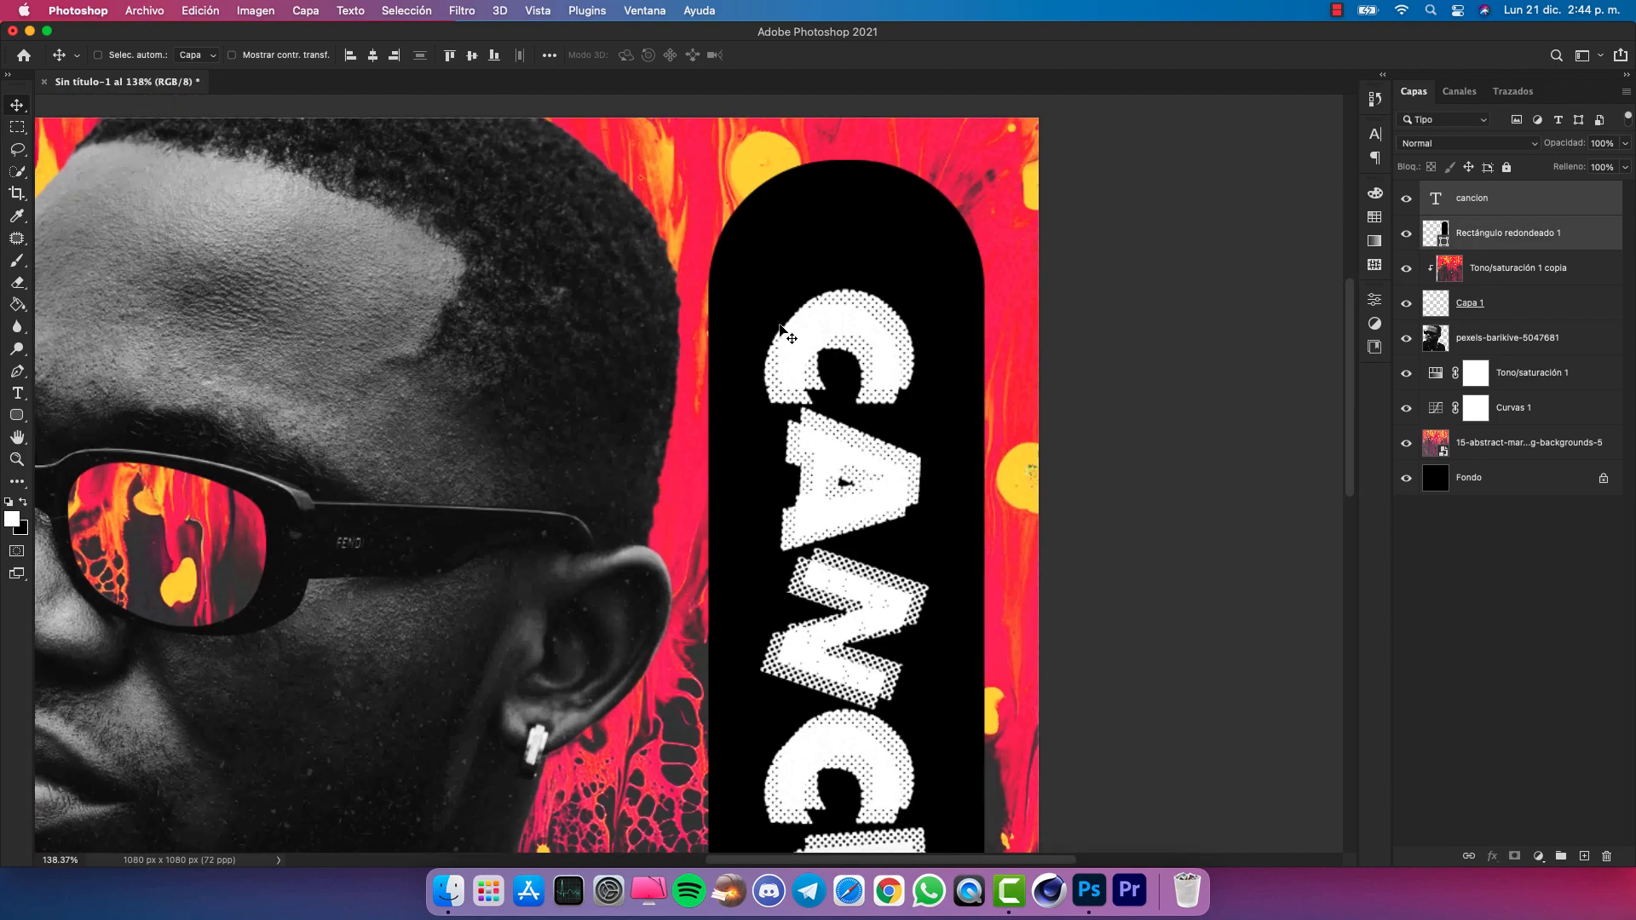
{"action": "key", "text": "super+t"}
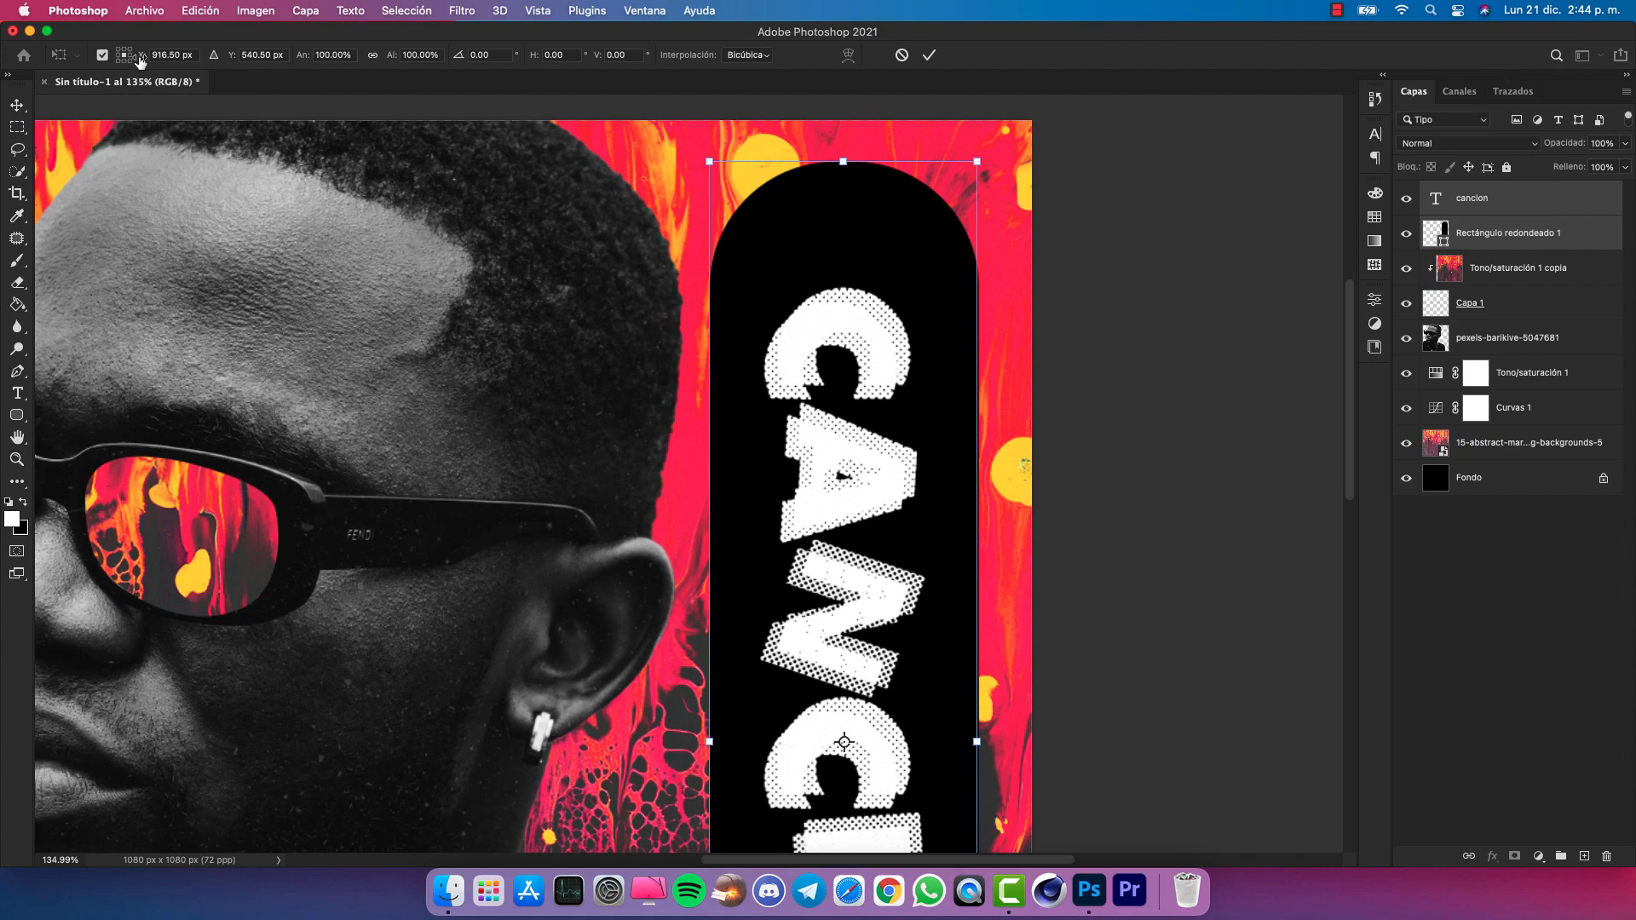
{"action": "key", "text": "Left"}
{"action": "key", "text": "Left"}
{"action": "key", "text": "Left"}
{"action": "key", "text": "Left"}
{"action": "left_click", "coordinate": [929, 55]}
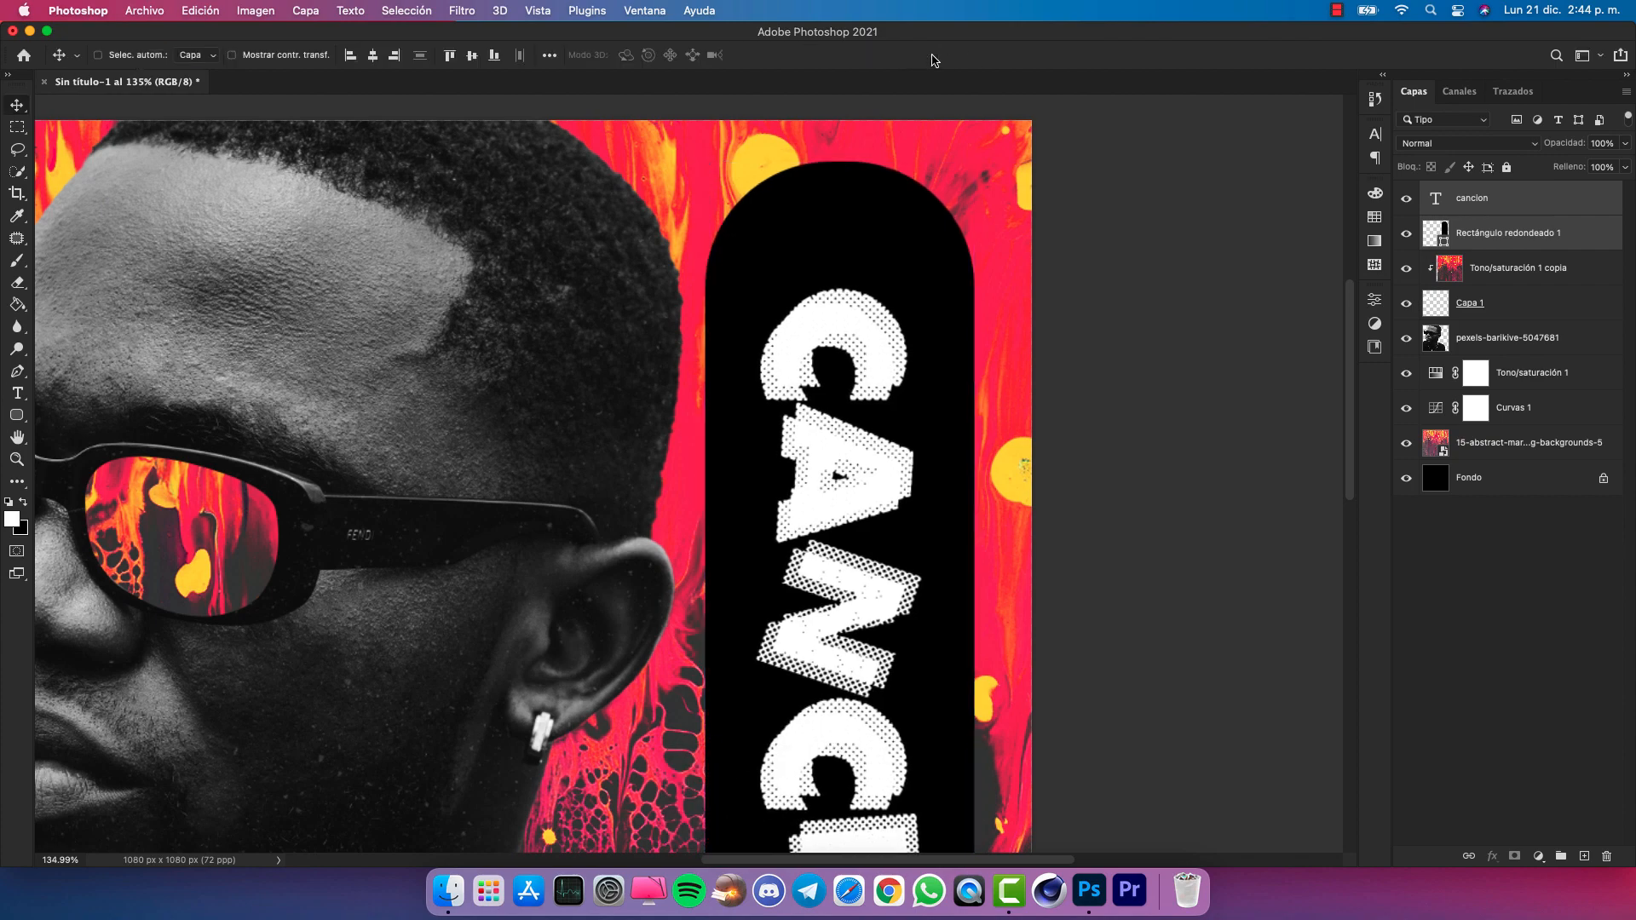
Recolor the whole CANCION text with the pinkish red #fe3856 sampled from the marbled background
{"action": "key", "text": "super+0"}
{"action": "left_click", "coordinate": [1544, 208]}
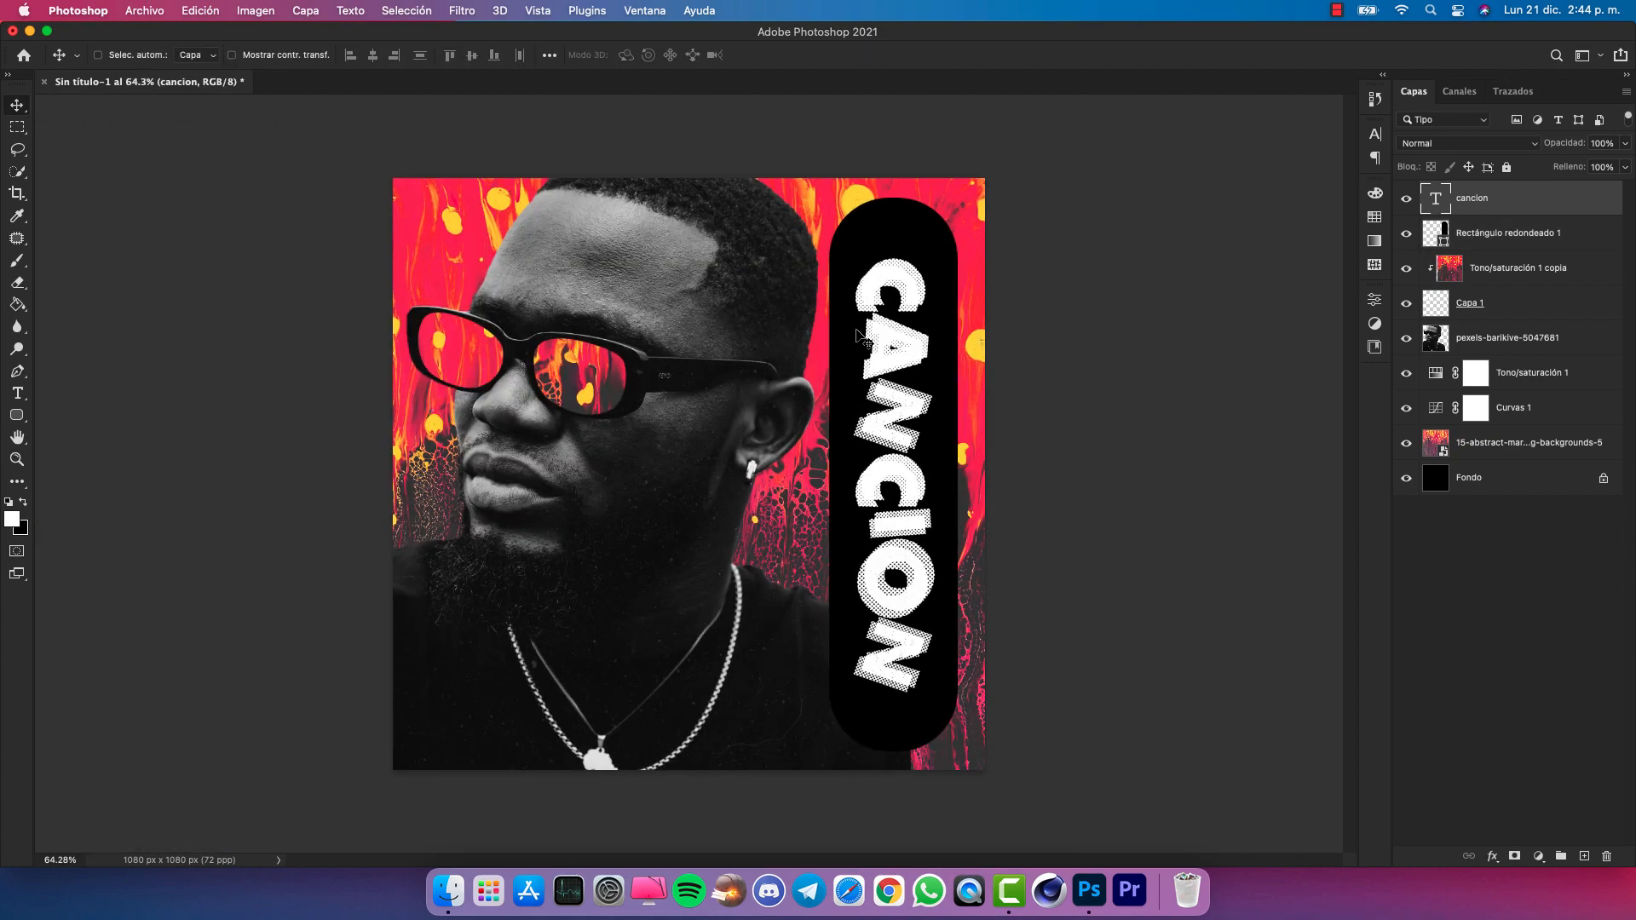
{"action": "key", "text": "t"}
{"action": "double_click", "coordinate": [900, 682]}
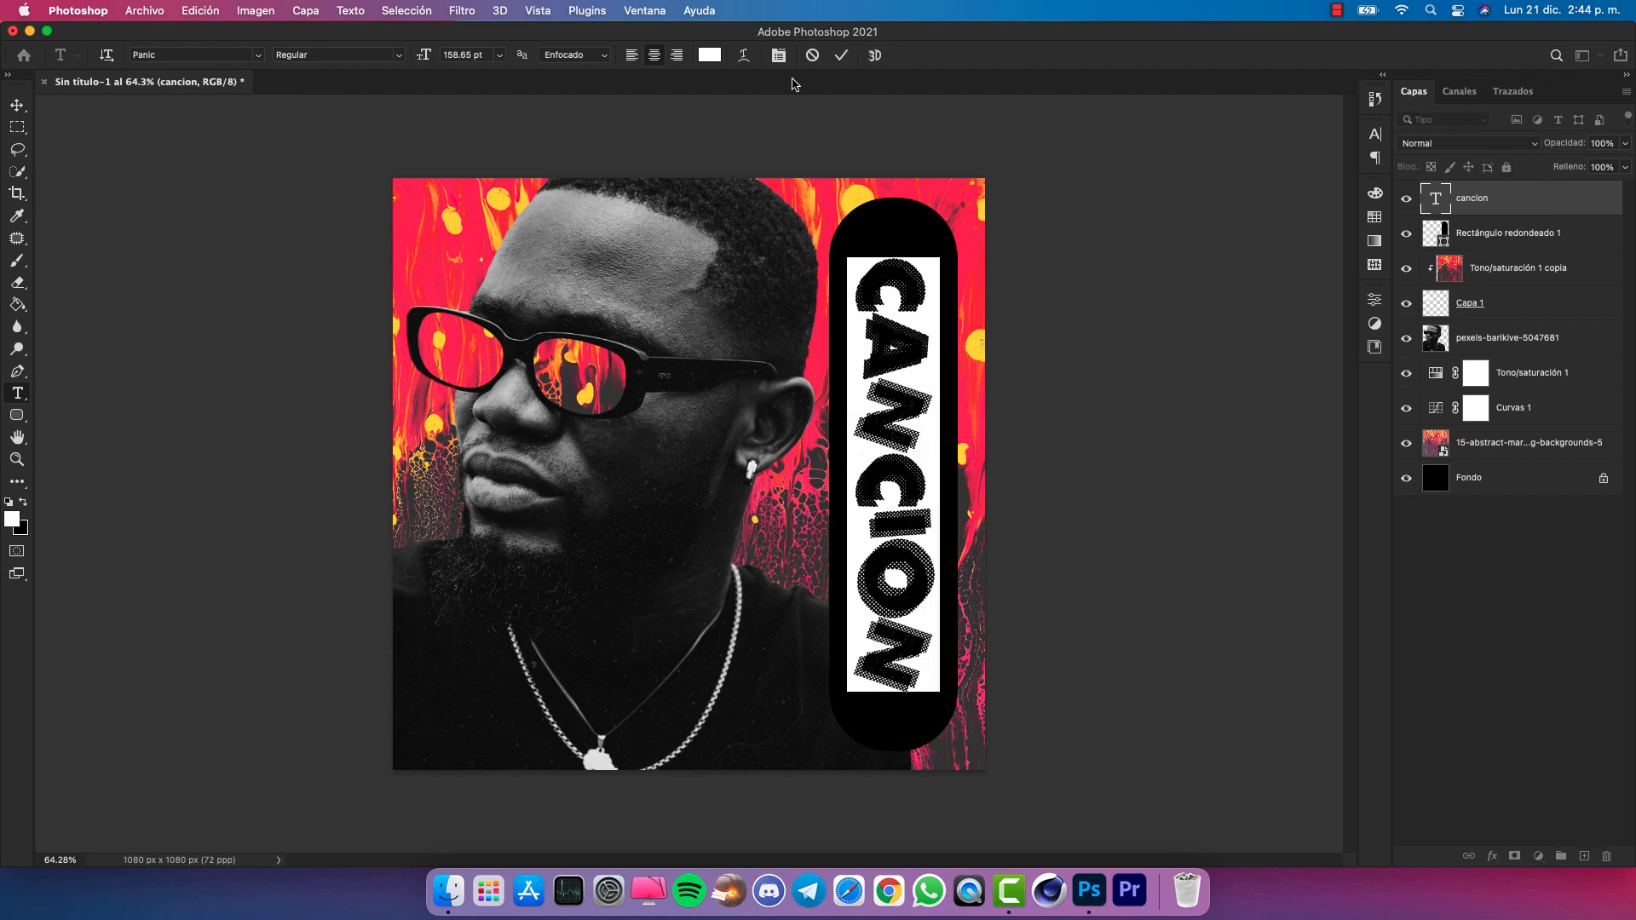
{"action": "left_click", "coordinate": [707, 59]}
{"action": "left_click", "coordinate": [456, 234]}
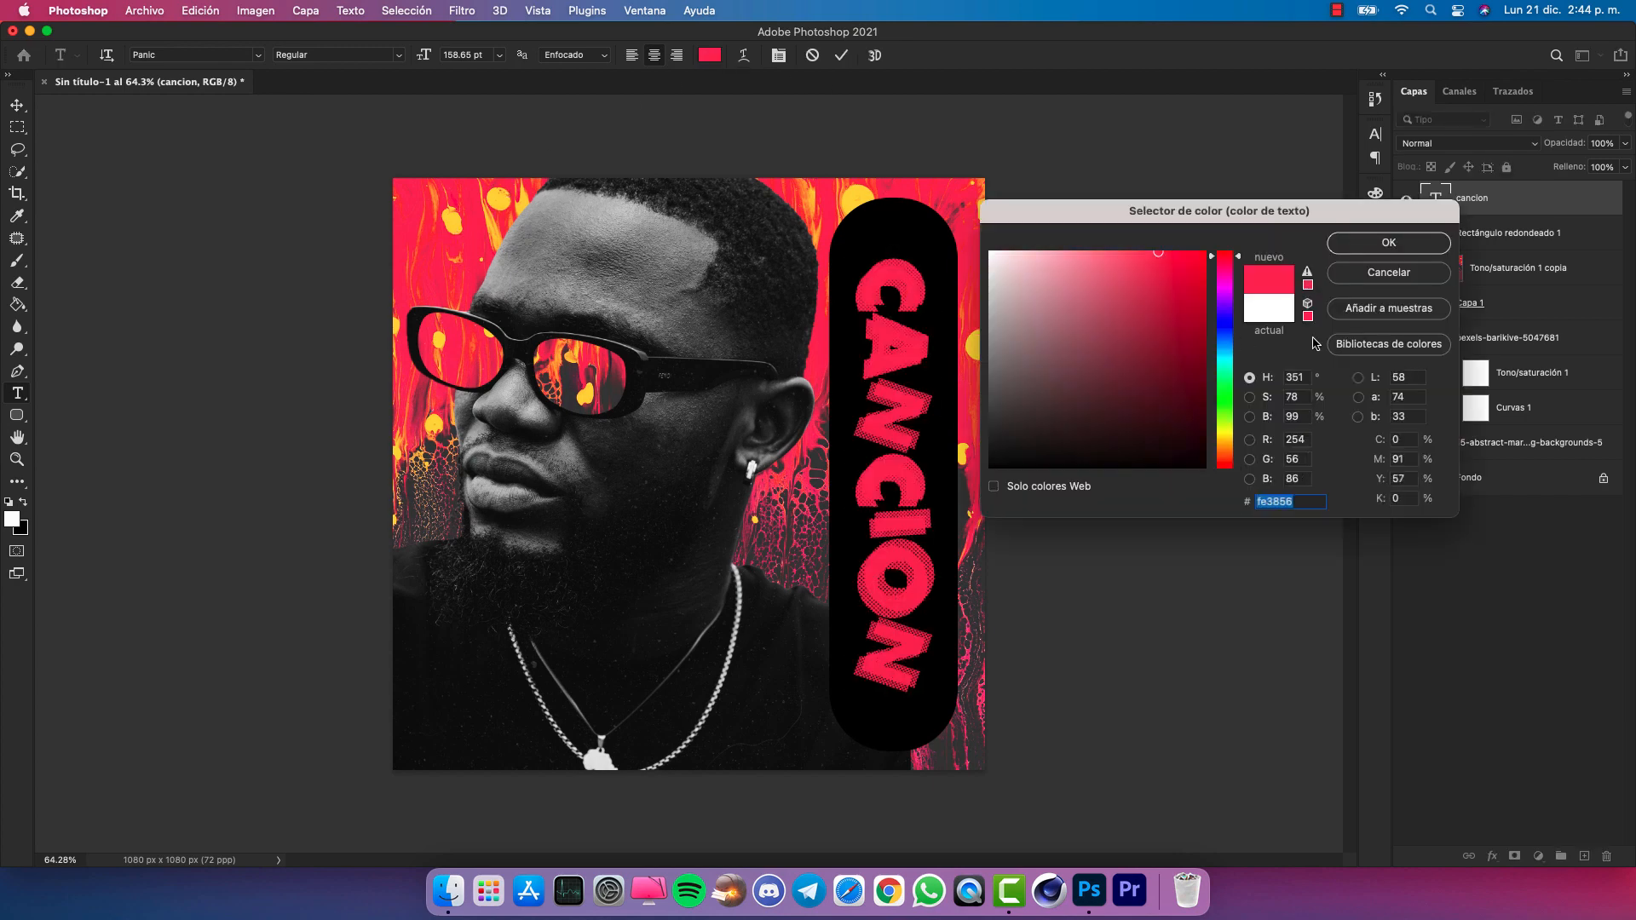
{"action": "left_click", "coordinate": [1377, 245]}
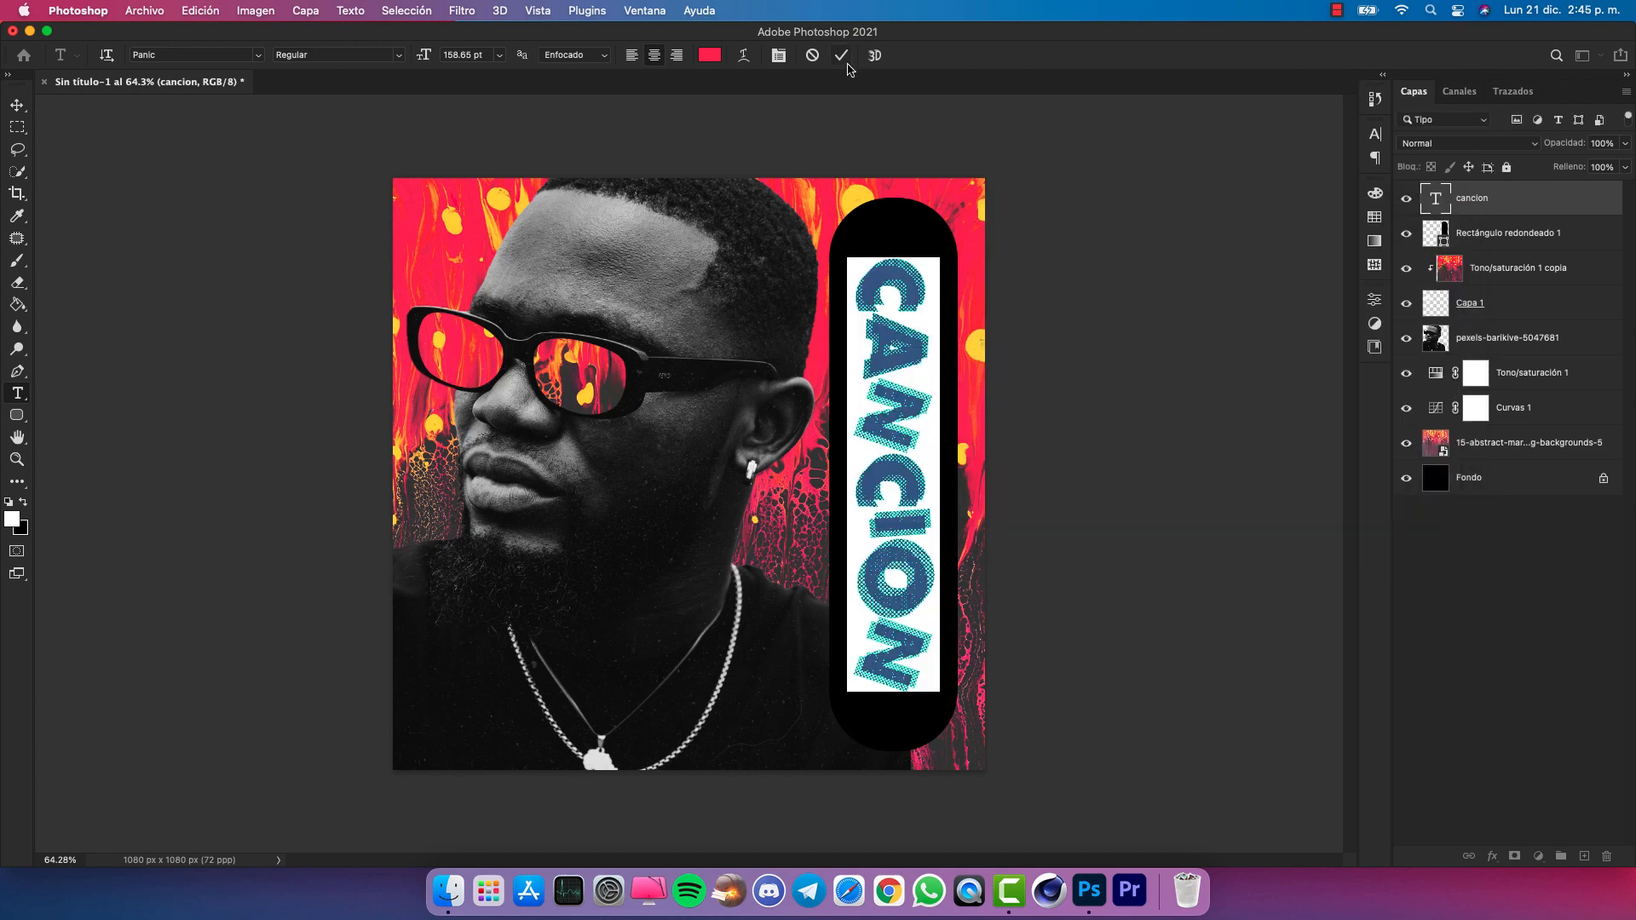
{"action": "left_click", "coordinate": [843, 58]}
Recolor only the letters ION of the title with the yellow #ffd637 sampled from the background
{"action": "left_click_drag", "start_coordinate": [895, 690], "coordinate": [895, 504]}
{"action": "left_click", "coordinate": [710, 54]}
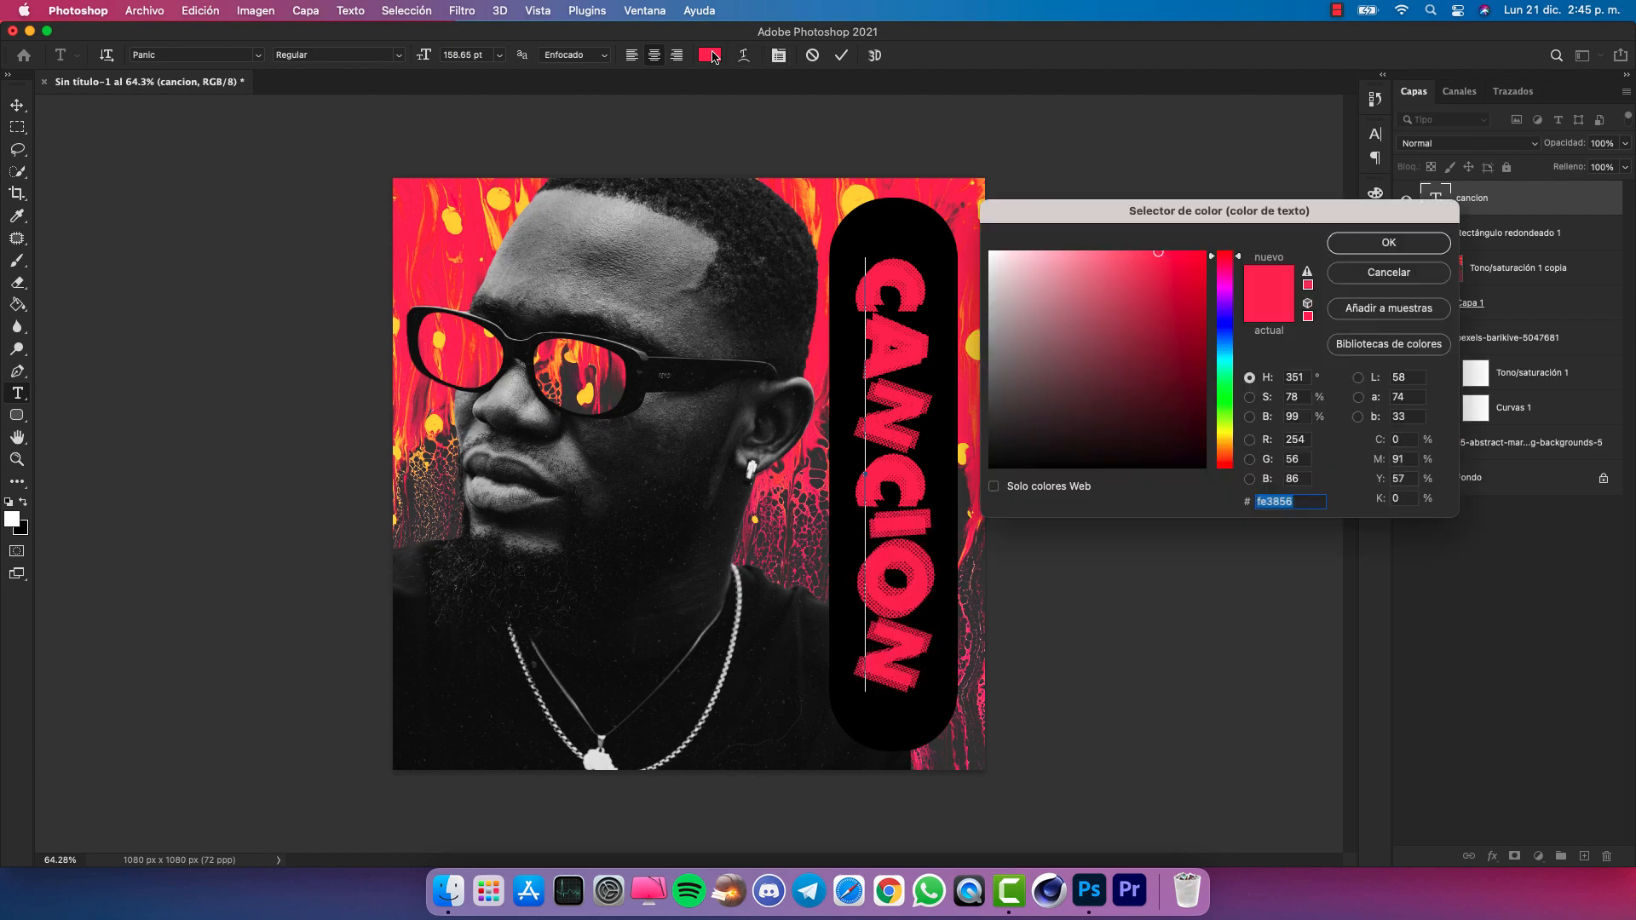
{"action": "left_click", "coordinate": [455, 219]}
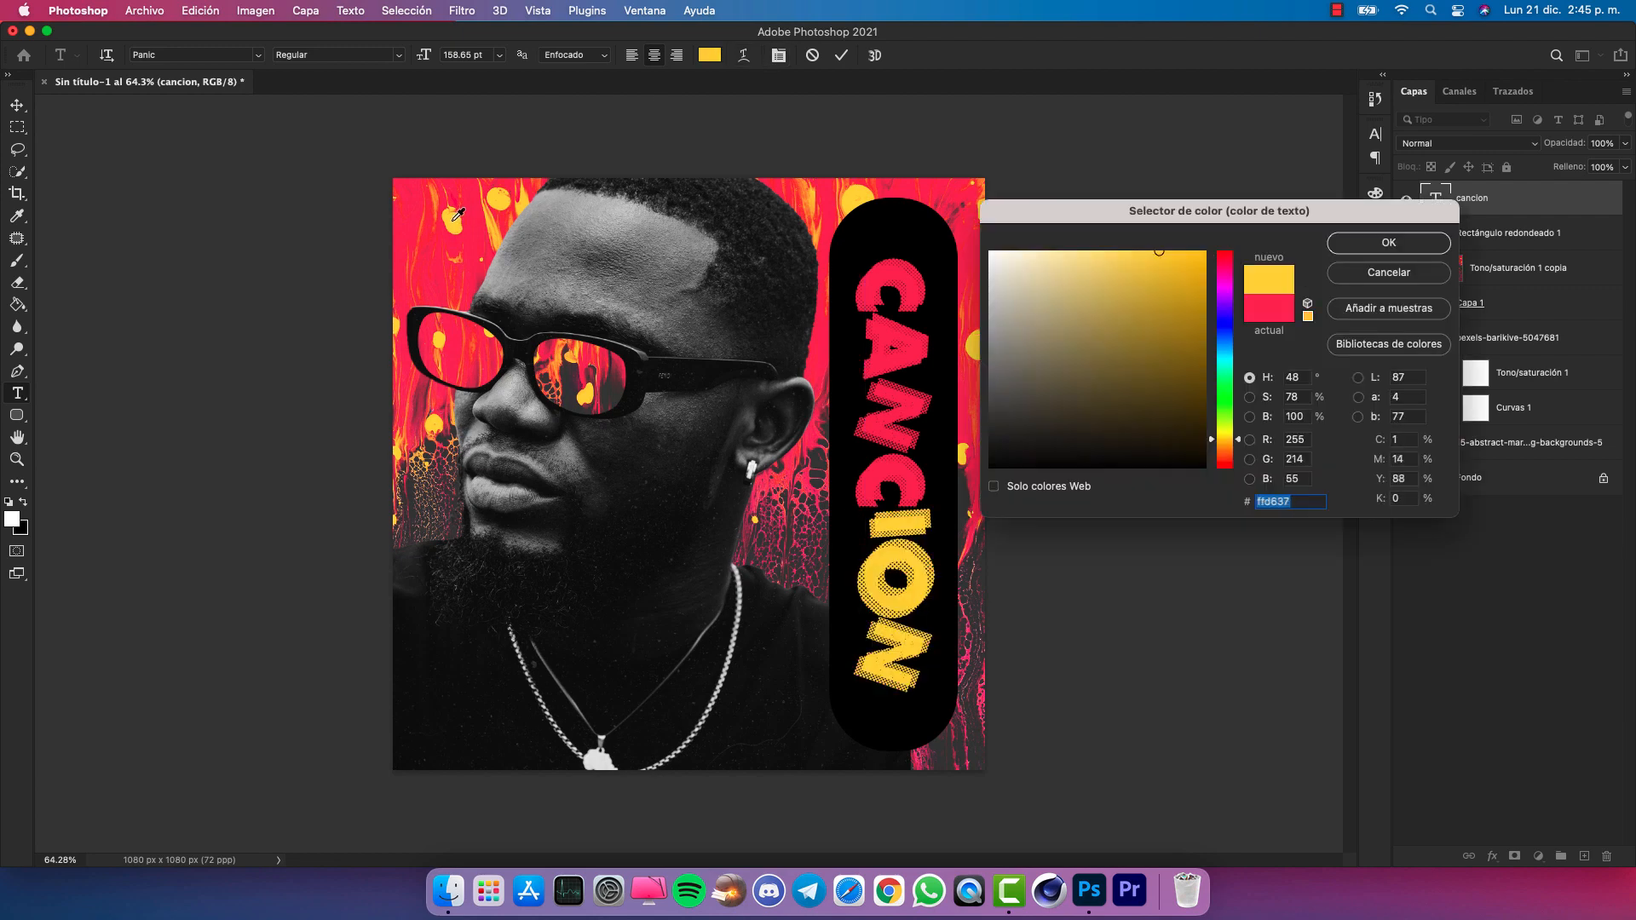
{"action": "left_click", "coordinate": [1389, 243]}
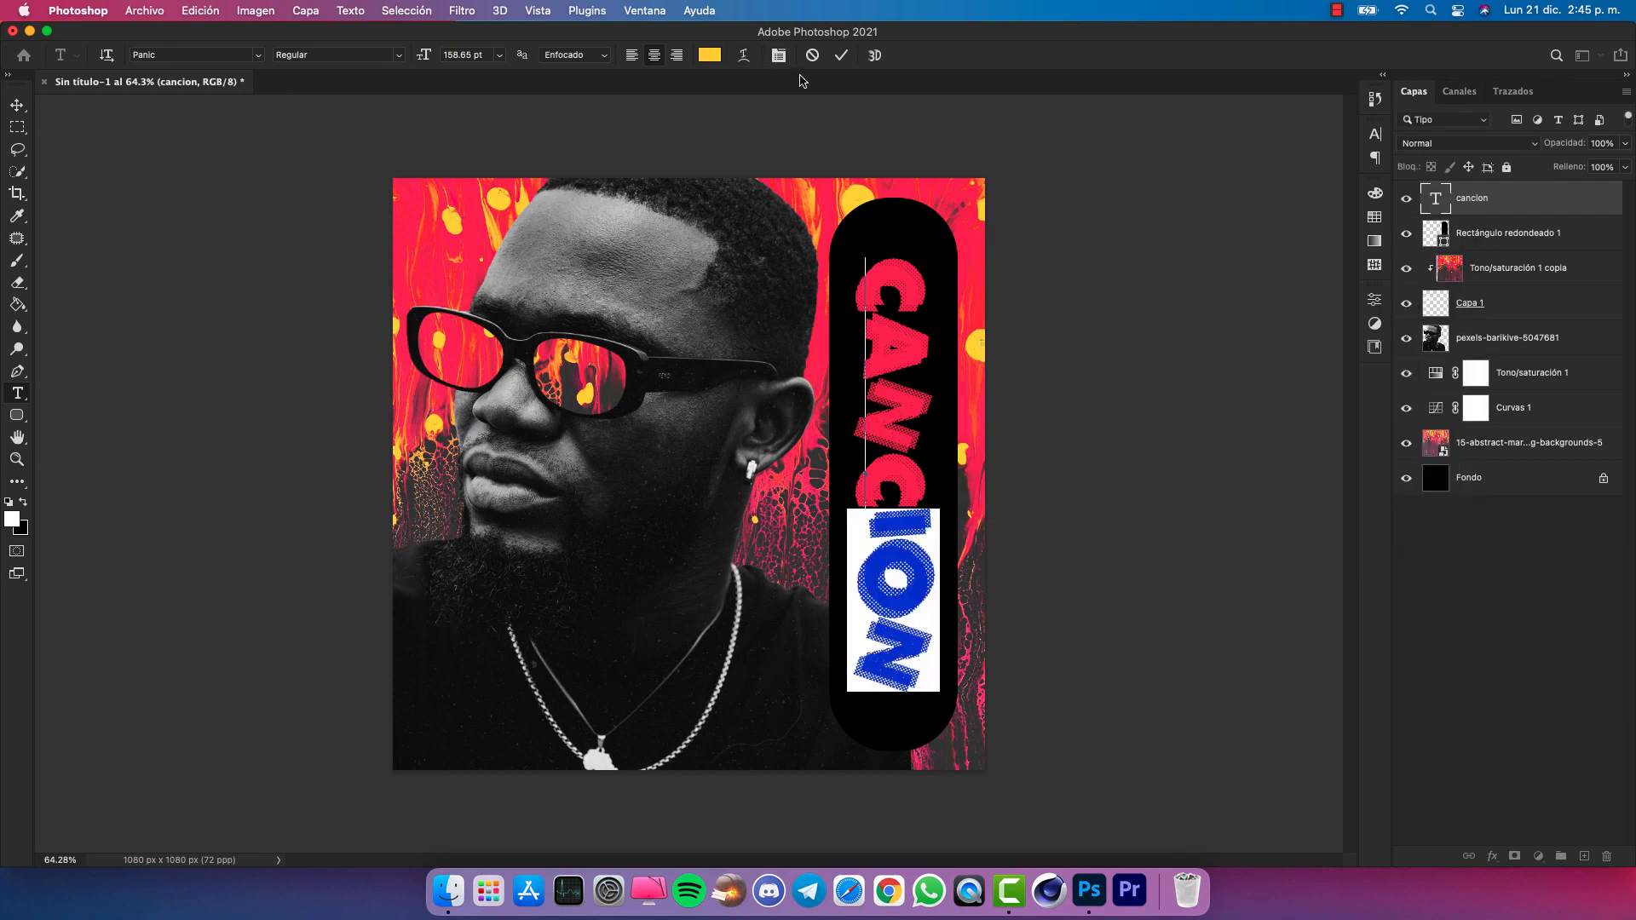
{"action": "left_click", "coordinate": [841, 55]}
Add the text "ARTISTA" over the lower-left of the portrait in Panic at 62 pt, colored yellow #ffd637 sampled from the title
{"action": "scroll", "coordinate": [660, 520], "scroll_direction": "up", "scroll_amount": 1}
{"action": "scroll", "coordinate": [661, 520], "scroll_direction": "up", "scroll_amount": 5}
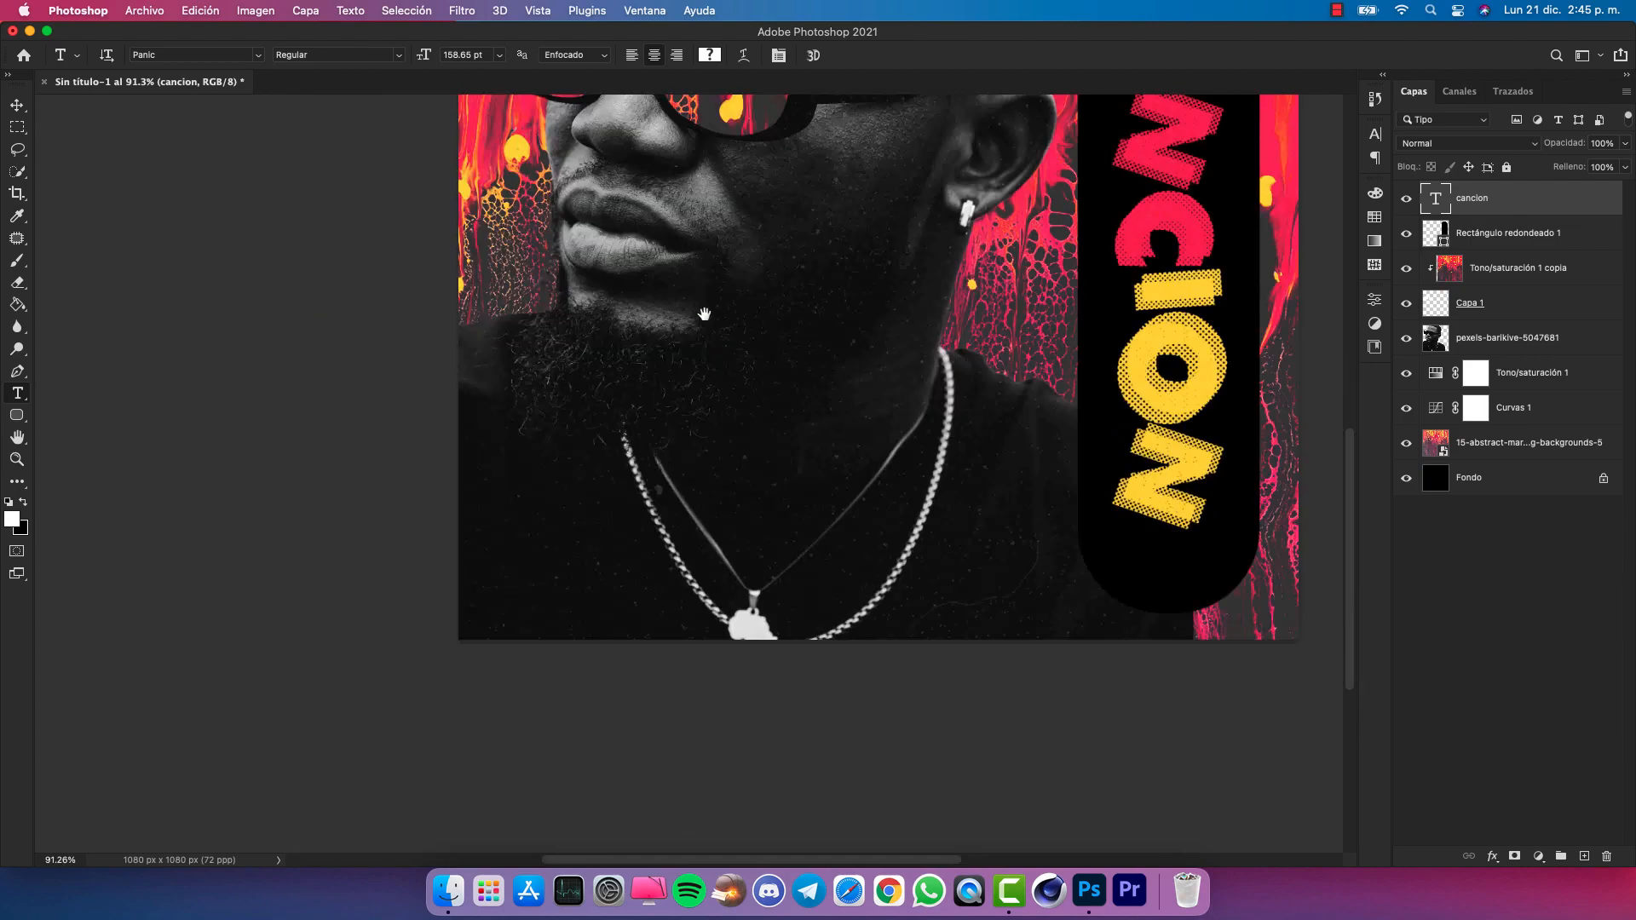
{"action": "scroll", "coordinate": [543, 537], "scroll_direction": "down", "scroll_amount": 2}
{"action": "left_click", "coordinate": [554, 526]}
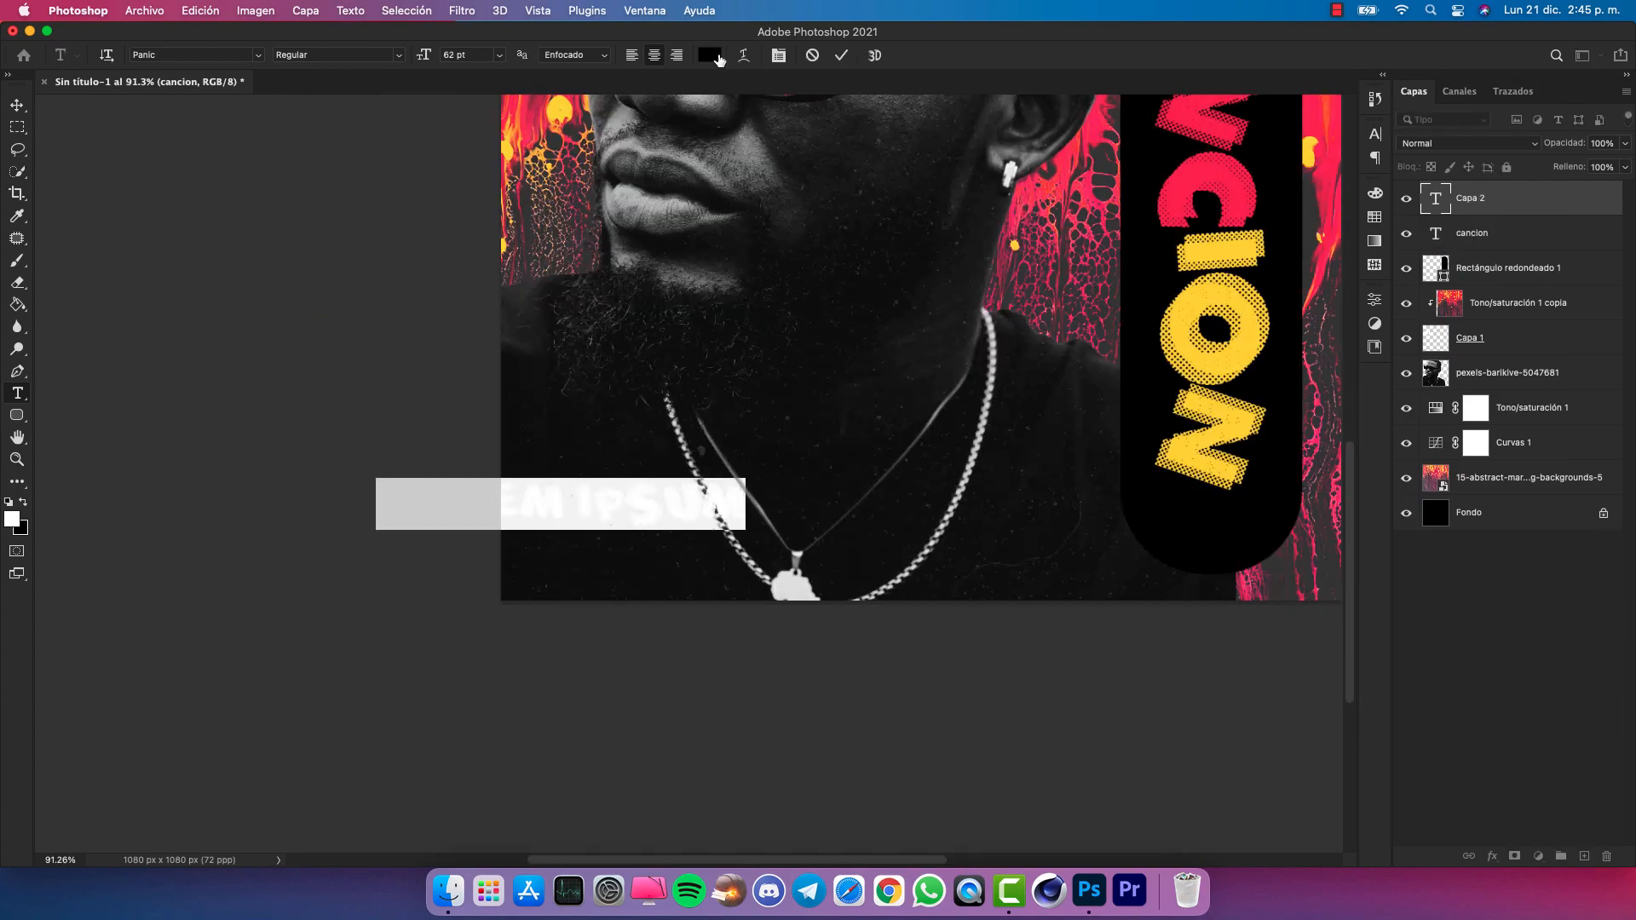
{"action": "left_click", "coordinate": [710, 55]}
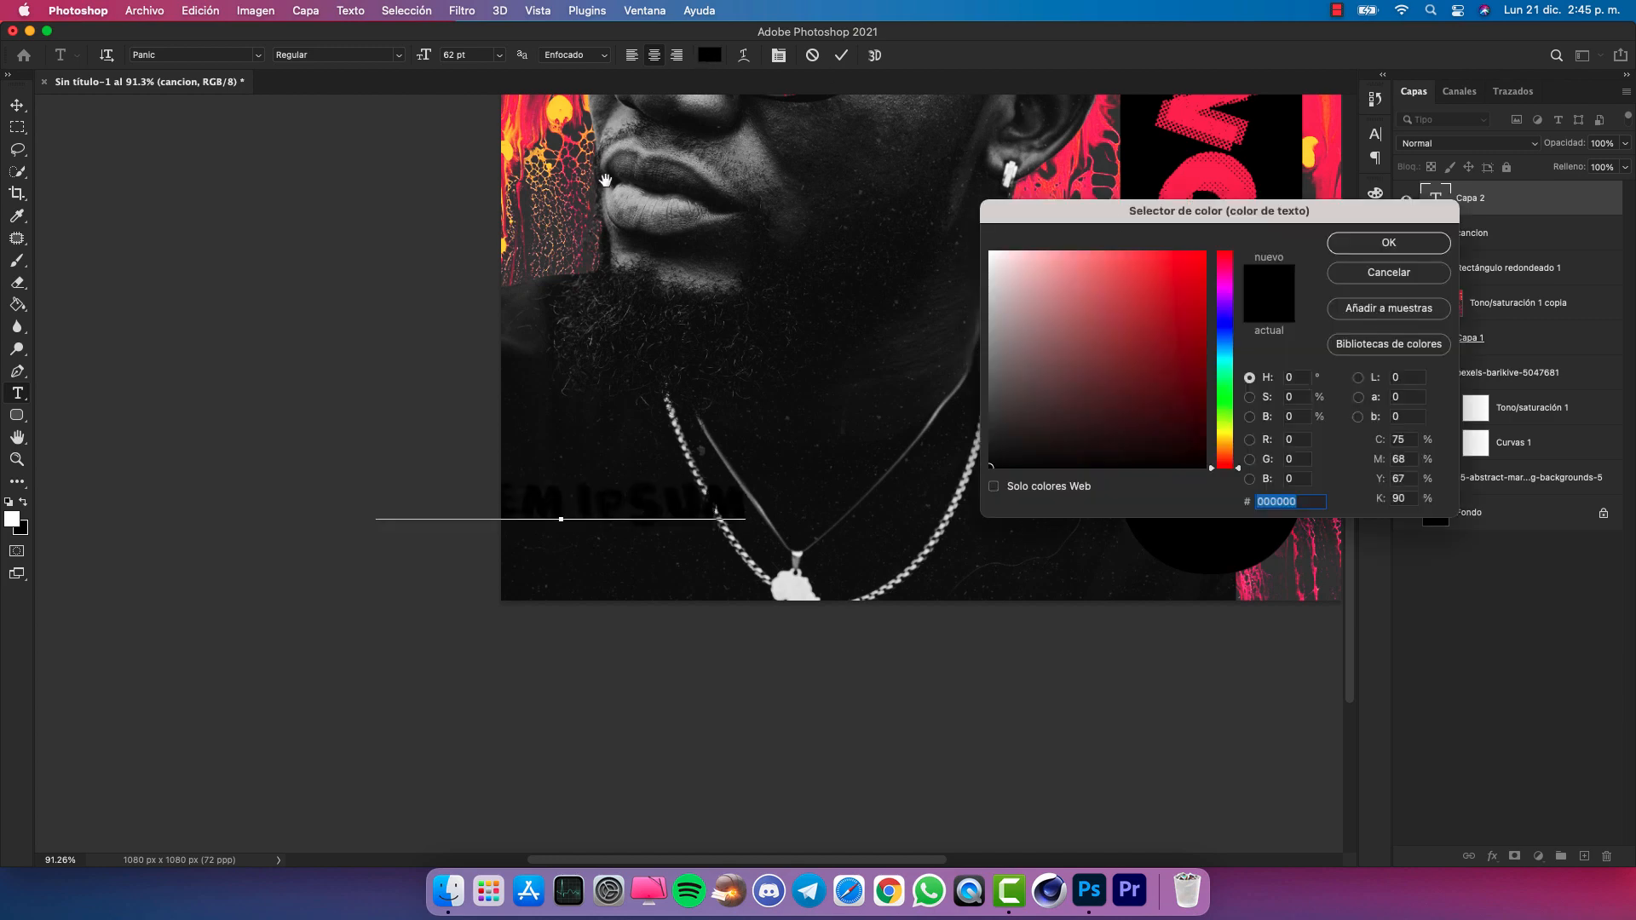
{"action": "left_click_drag", "start_coordinate": [1180, 222], "coordinate": [1331, 521]}
{"action": "left_click", "coordinate": [1197, 299]}
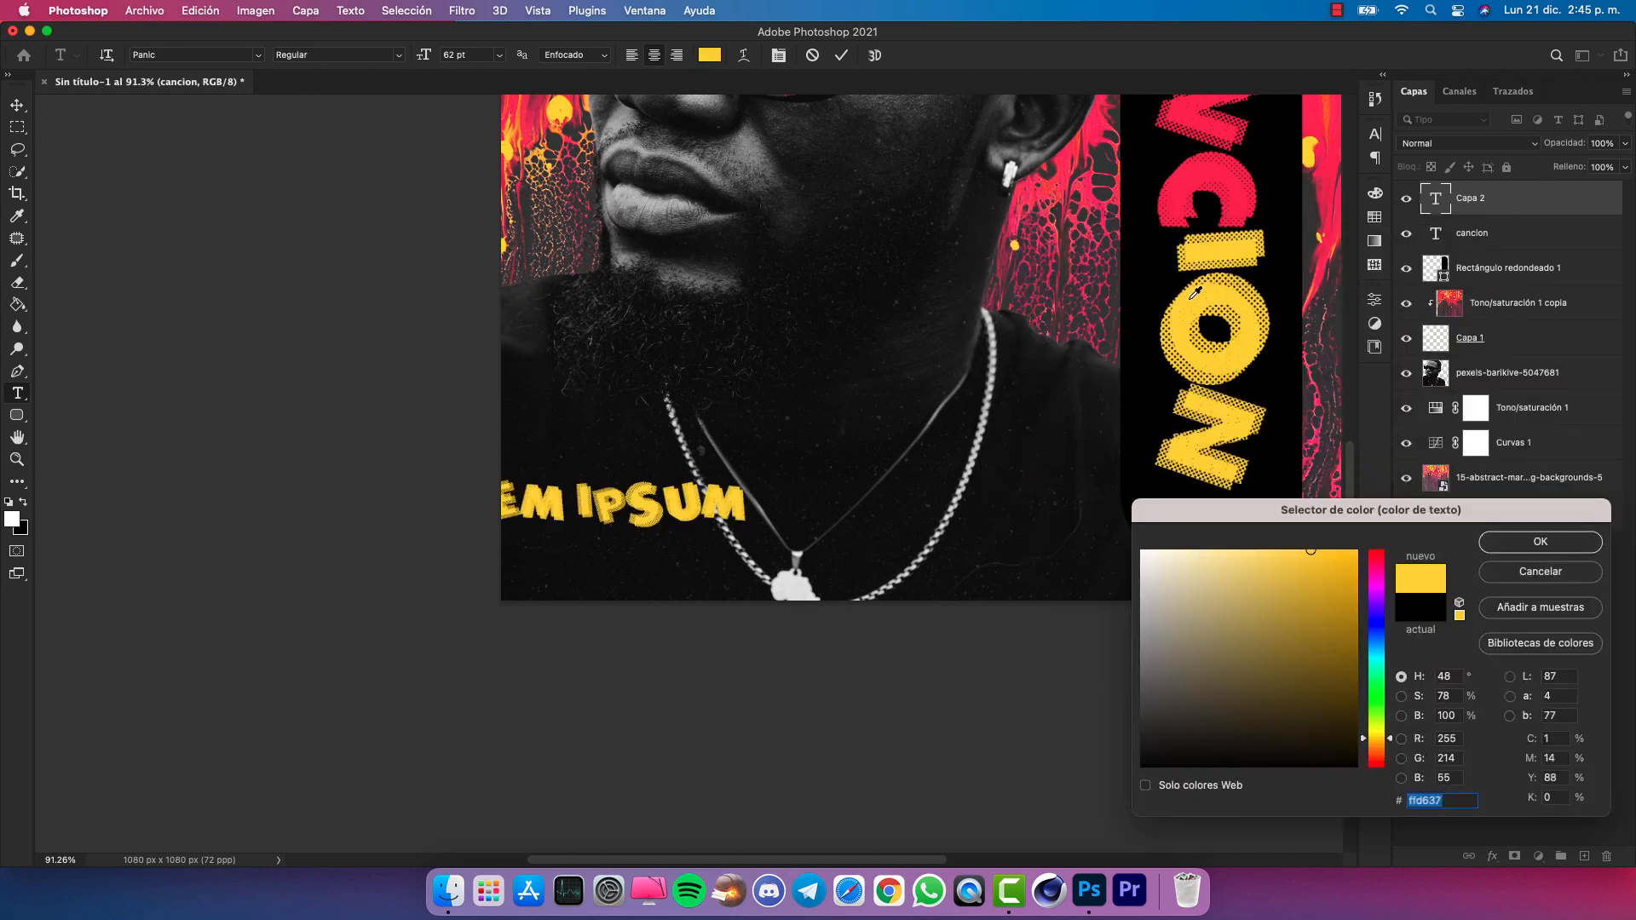
{"action": "left_click", "coordinate": [1483, 542]}
{"action": "type", "text": "ARTU"}
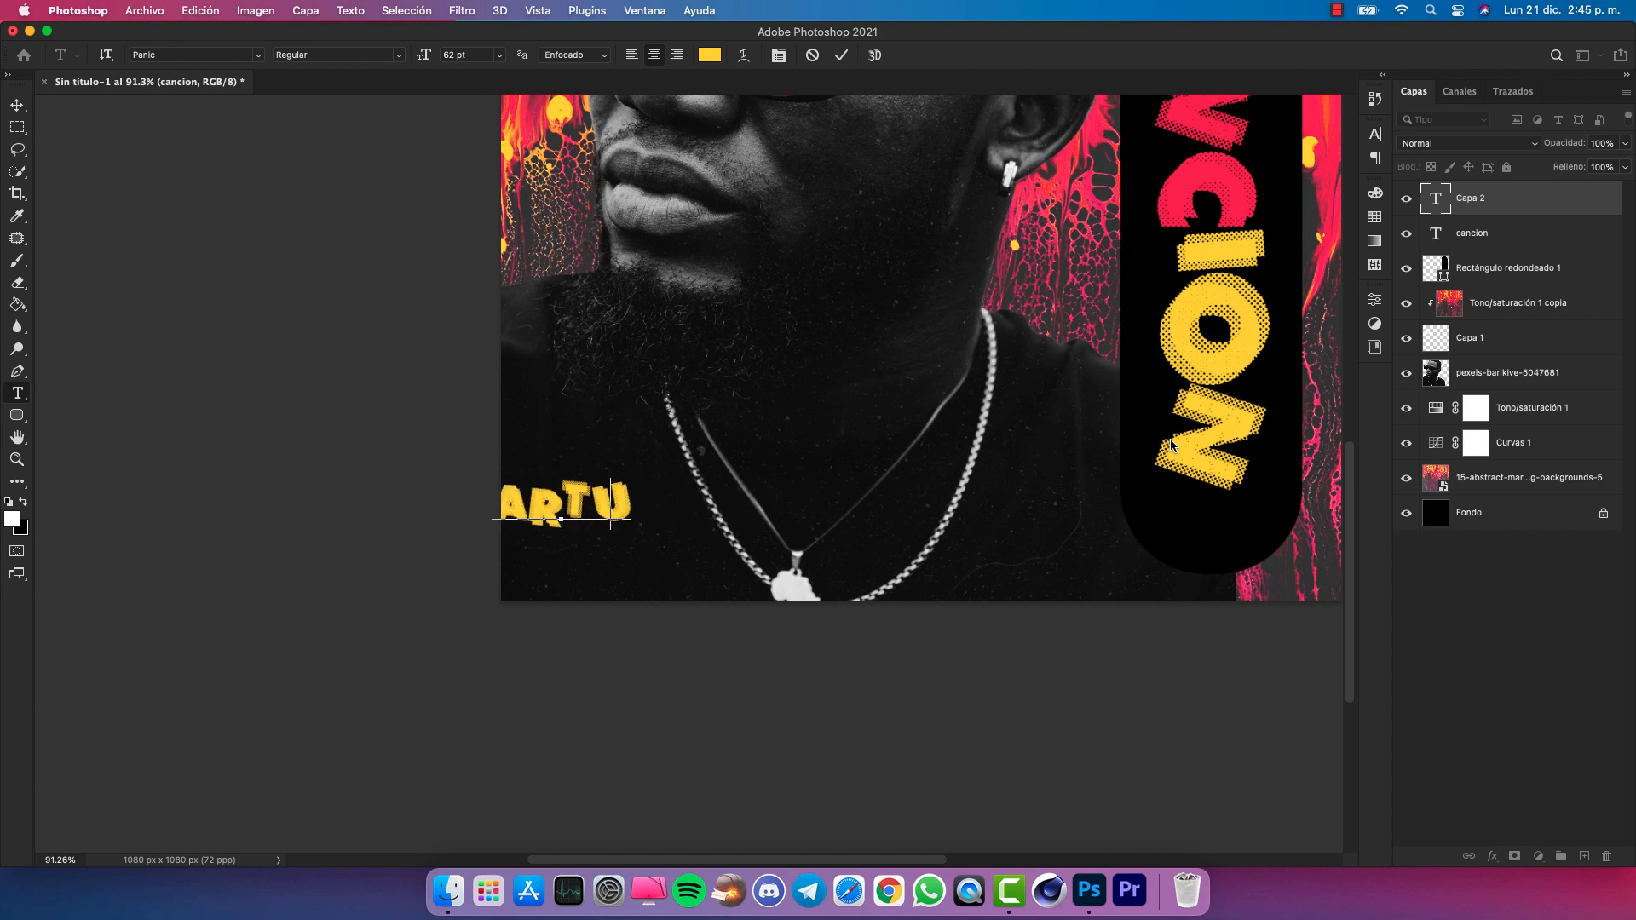
{"action": "key", "text": "BackSpace"}
{"action": "type", "text": "ISTA"}
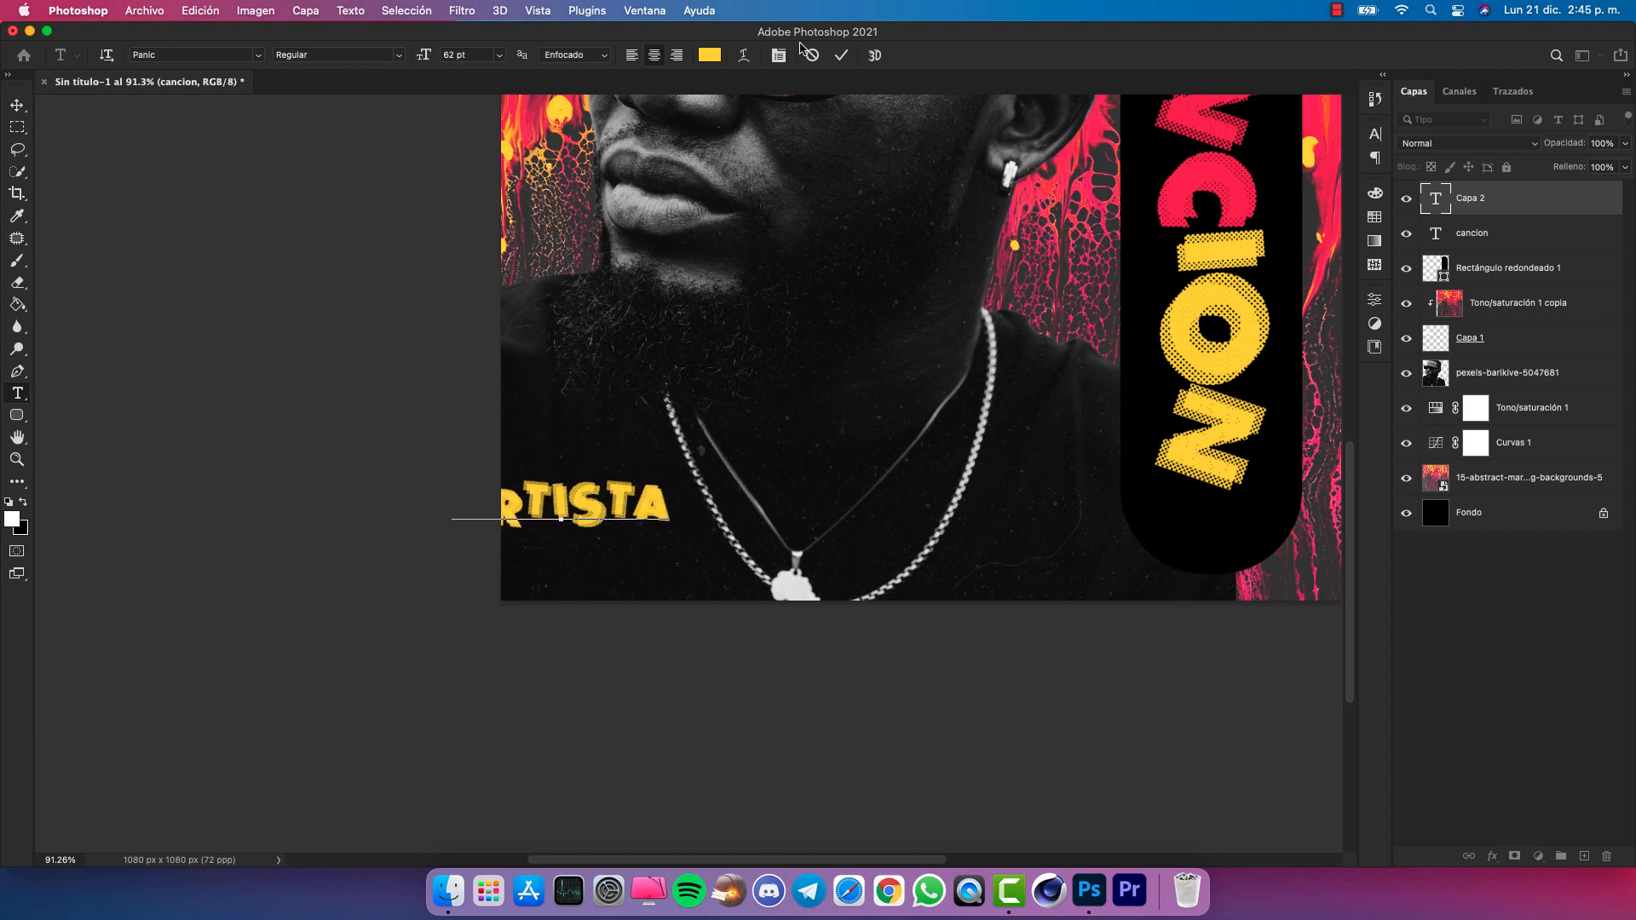
{"action": "left_click", "coordinate": [841, 54]}
Move the ARTISTA text fully onto the canvas and scale it down to 83.95%
{"action": "key", "text": "v"}
{"action": "left_click_drag", "start_coordinate": [615, 451], "coordinate": [729, 485]}
{"action": "key", "text": "super+t"}
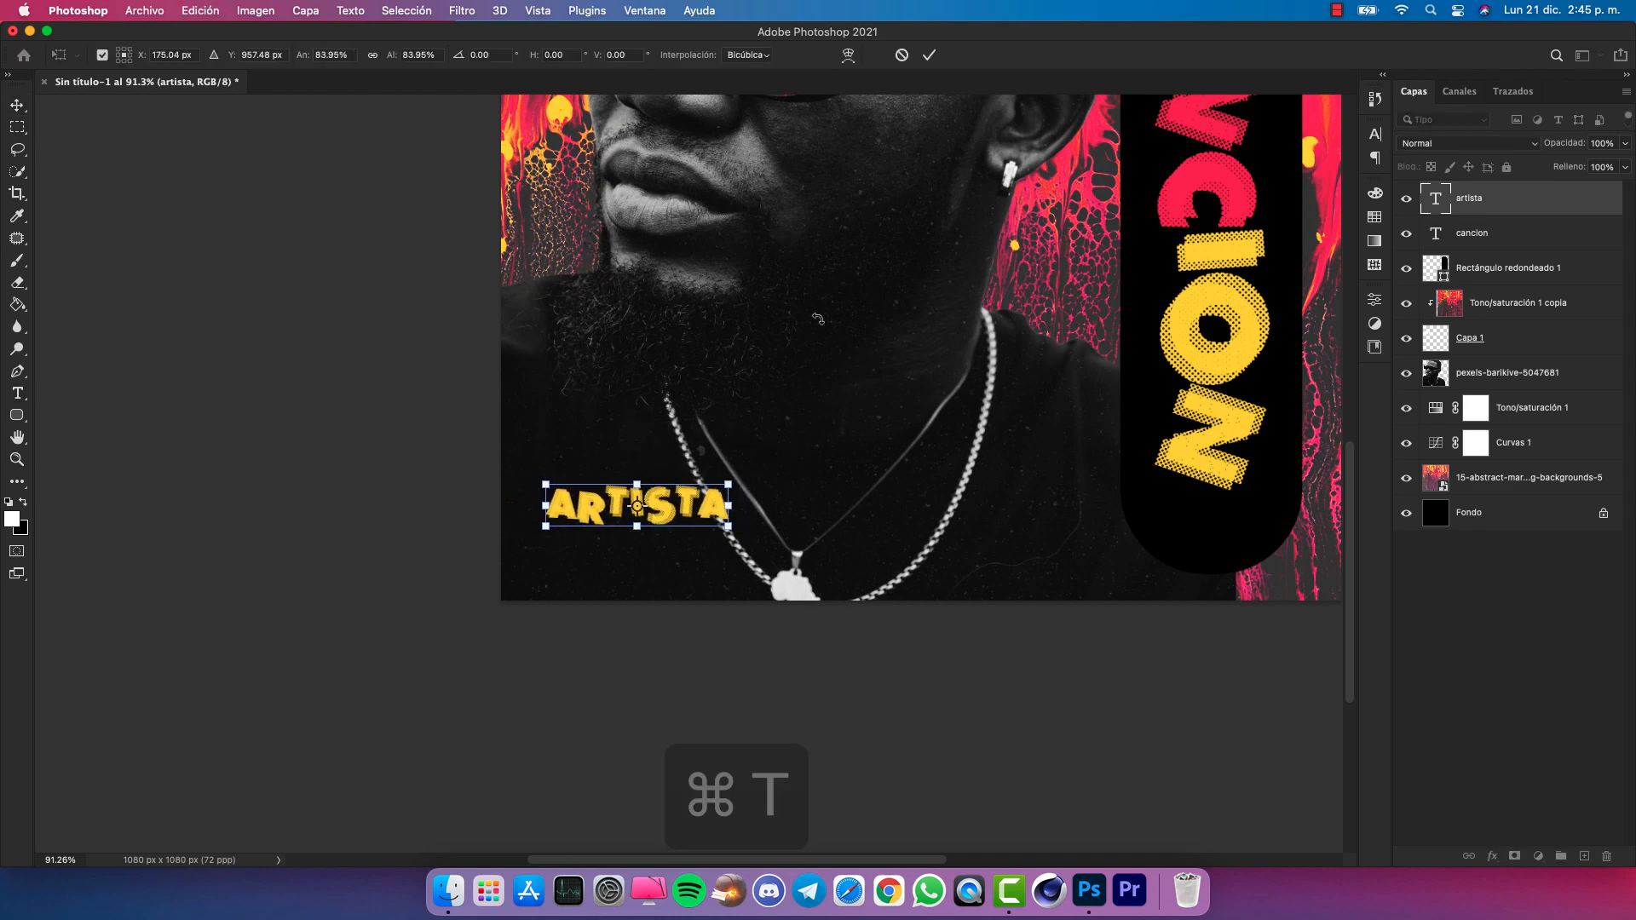
{"action": "left_click", "coordinate": [934, 58]}
Fine-tune the ARTISTA text's position in the lower-left corner of the cover
{"action": "scroll", "coordinate": [722, 516], "scroll_direction": "down", "scroll_amount": 3}
{"action": "left_click_drag", "start_coordinate": [684, 571], "coordinate": [676, 600]}
{"action": "left_click_drag", "start_coordinate": [626, 649], "coordinate": [595, 683]}
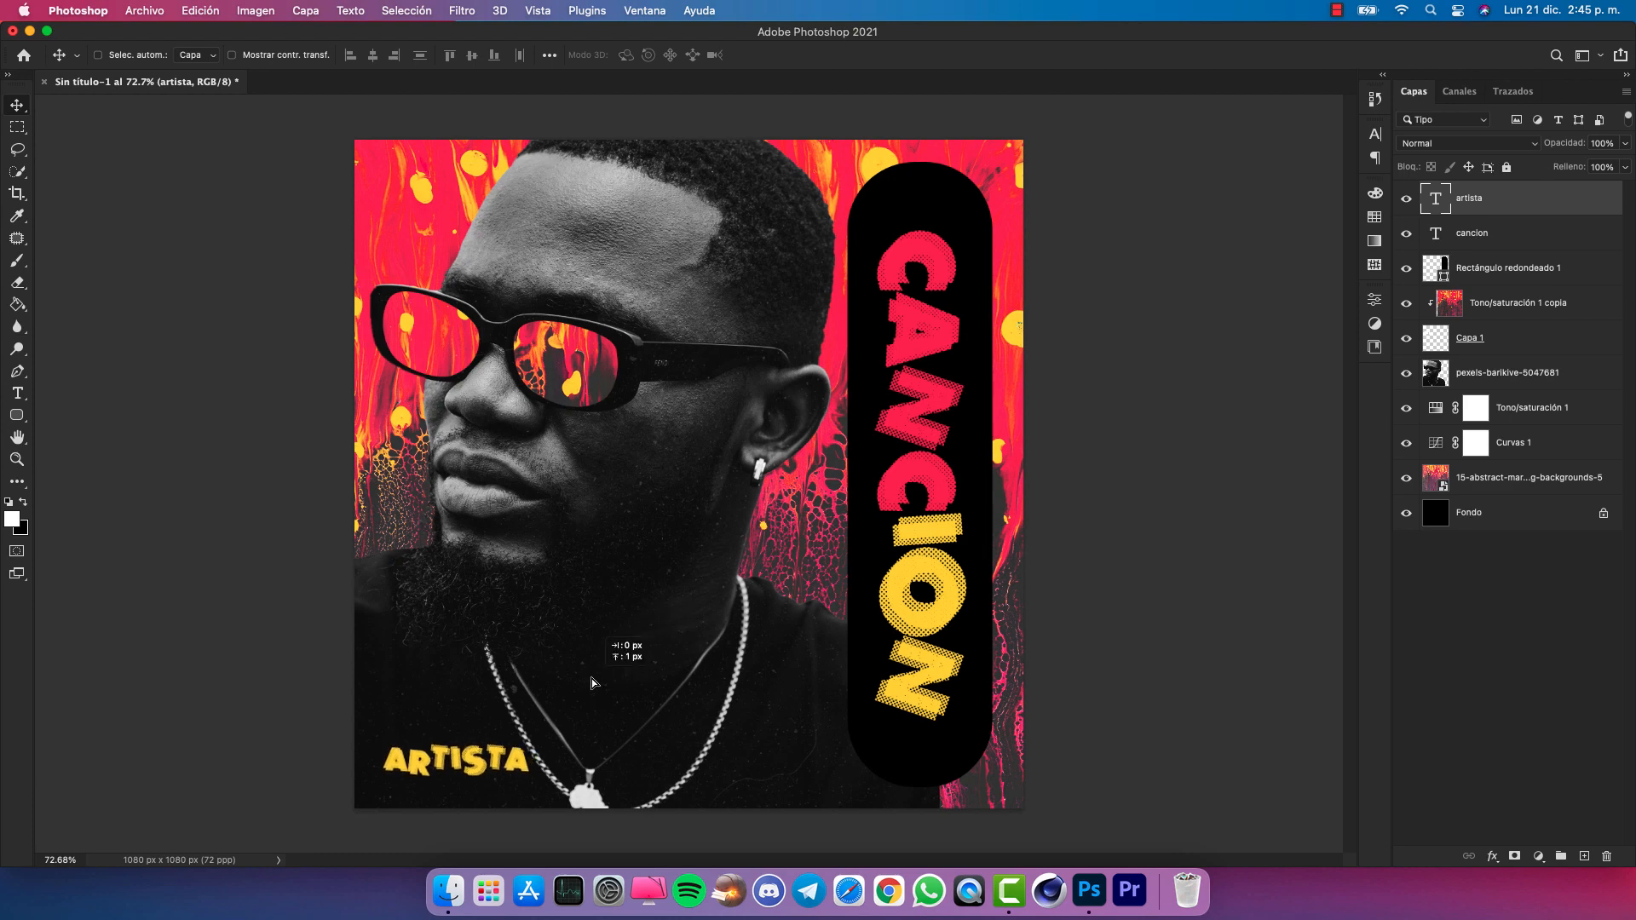
{"action": "scroll", "coordinate": [594, 682], "scroll_direction": "down", "scroll_amount": 5}
{"action": "key", "text": "super+plus"}
{"action": "key", "text": "super+plus"}
{"action": "key", "text": "super+plus"}
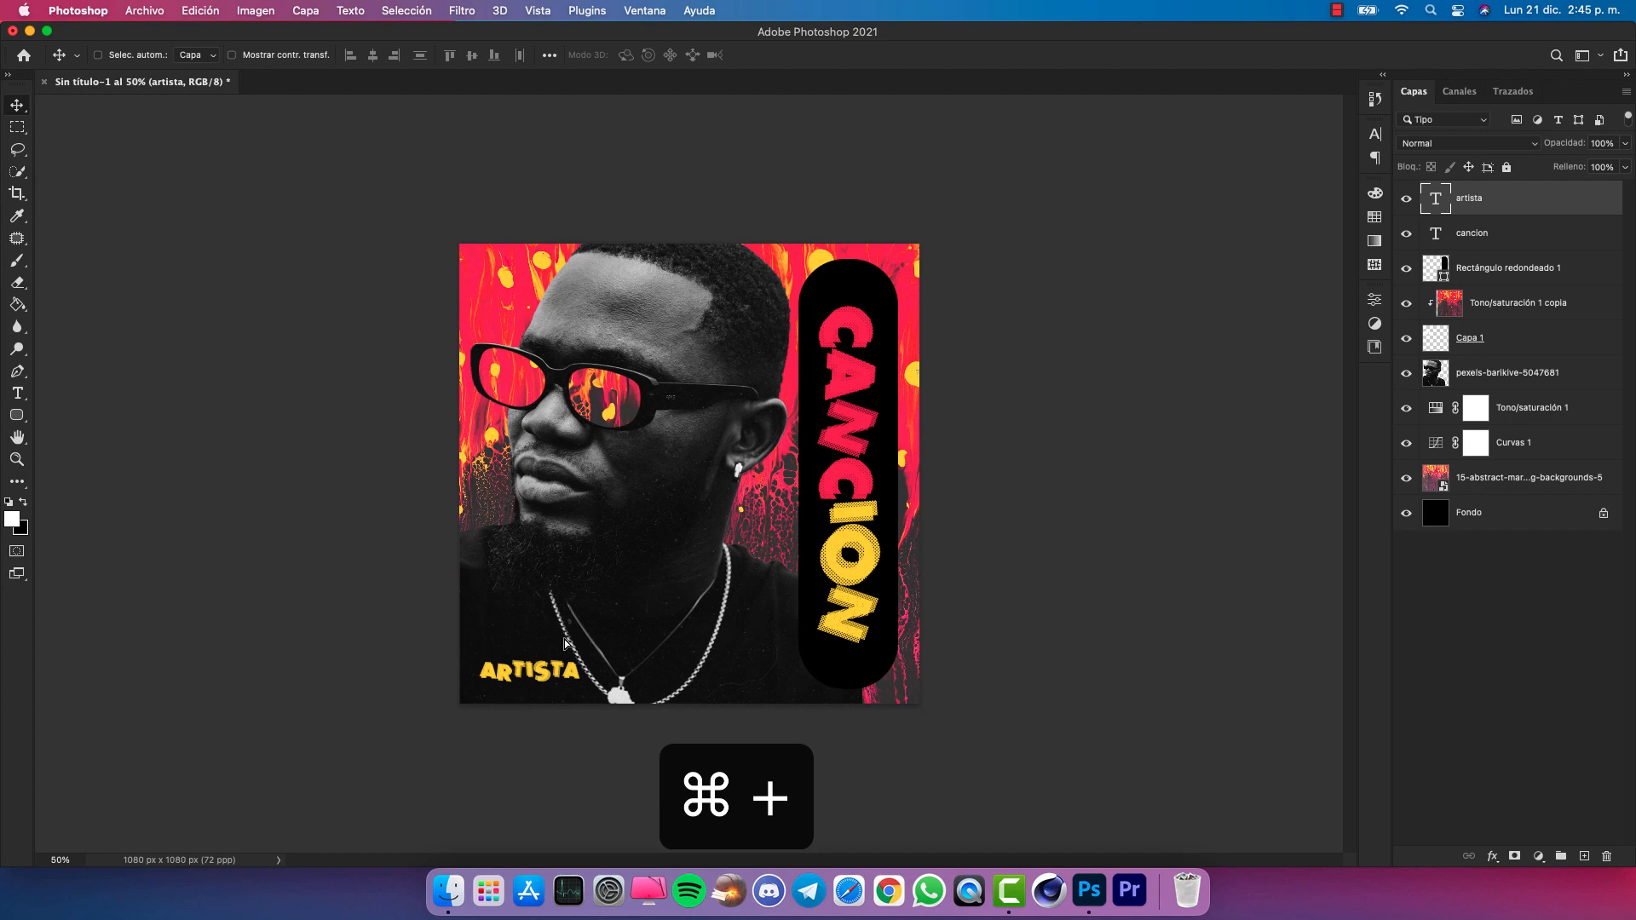
{"action": "left_click_drag", "start_coordinate": [566, 642], "coordinate": [568, 641]}
Apply the Camera Raw filter to the portrait layer with clarity +40, blacks -27 and texture +43
{"action": "left_click", "coordinate": [1482, 387]}
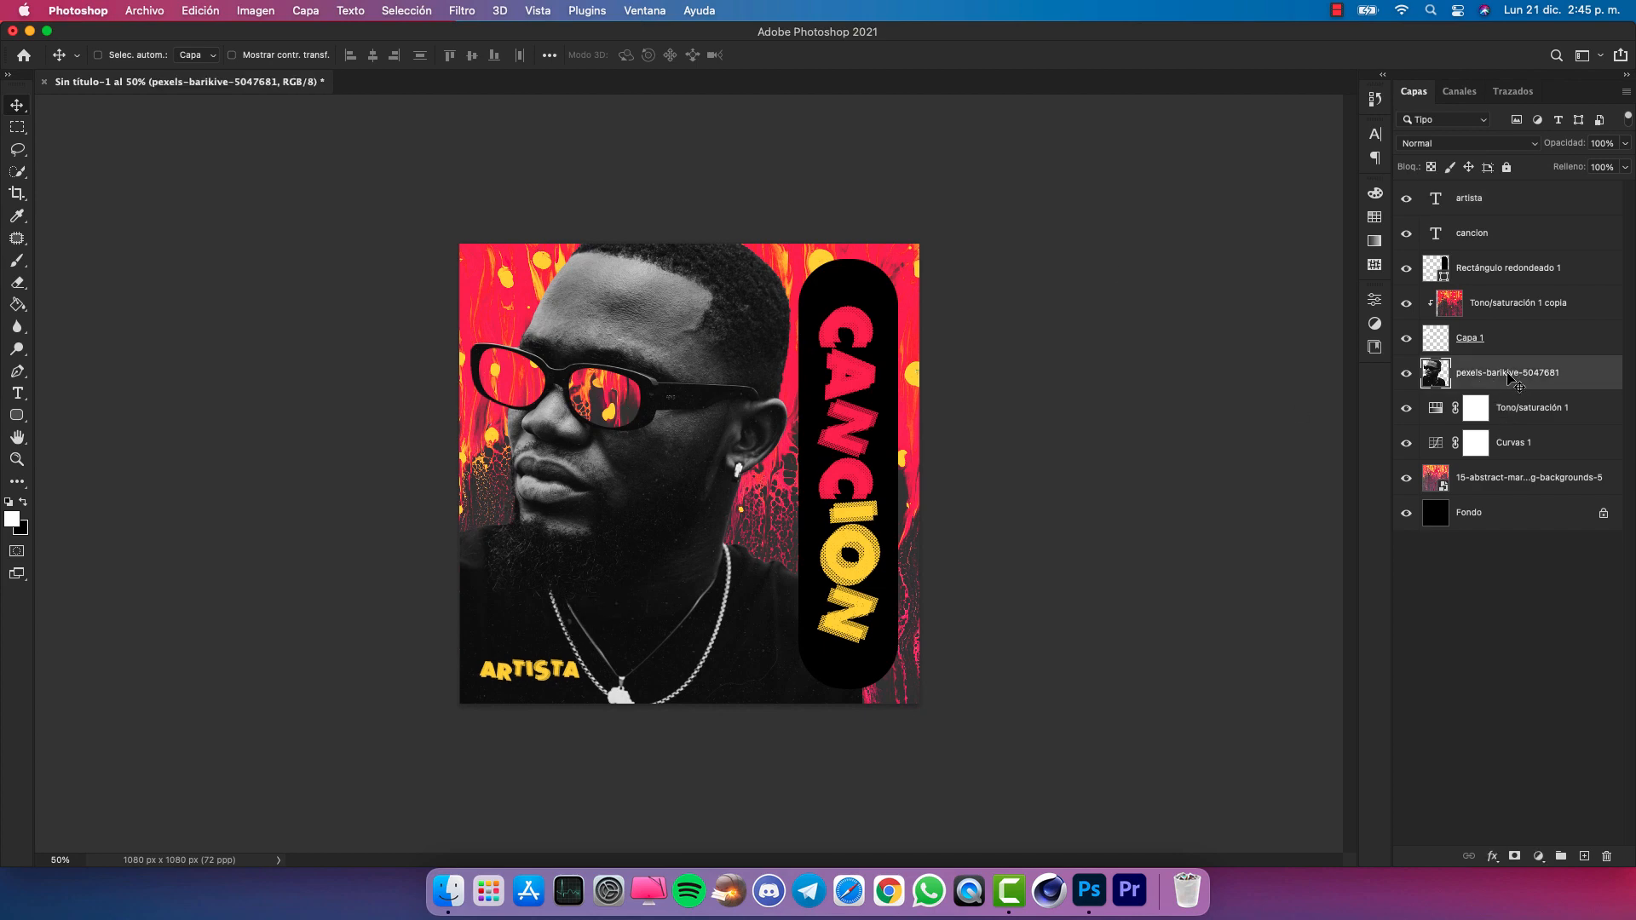
{"action": "left_click", "coordinate": [461, 10]}
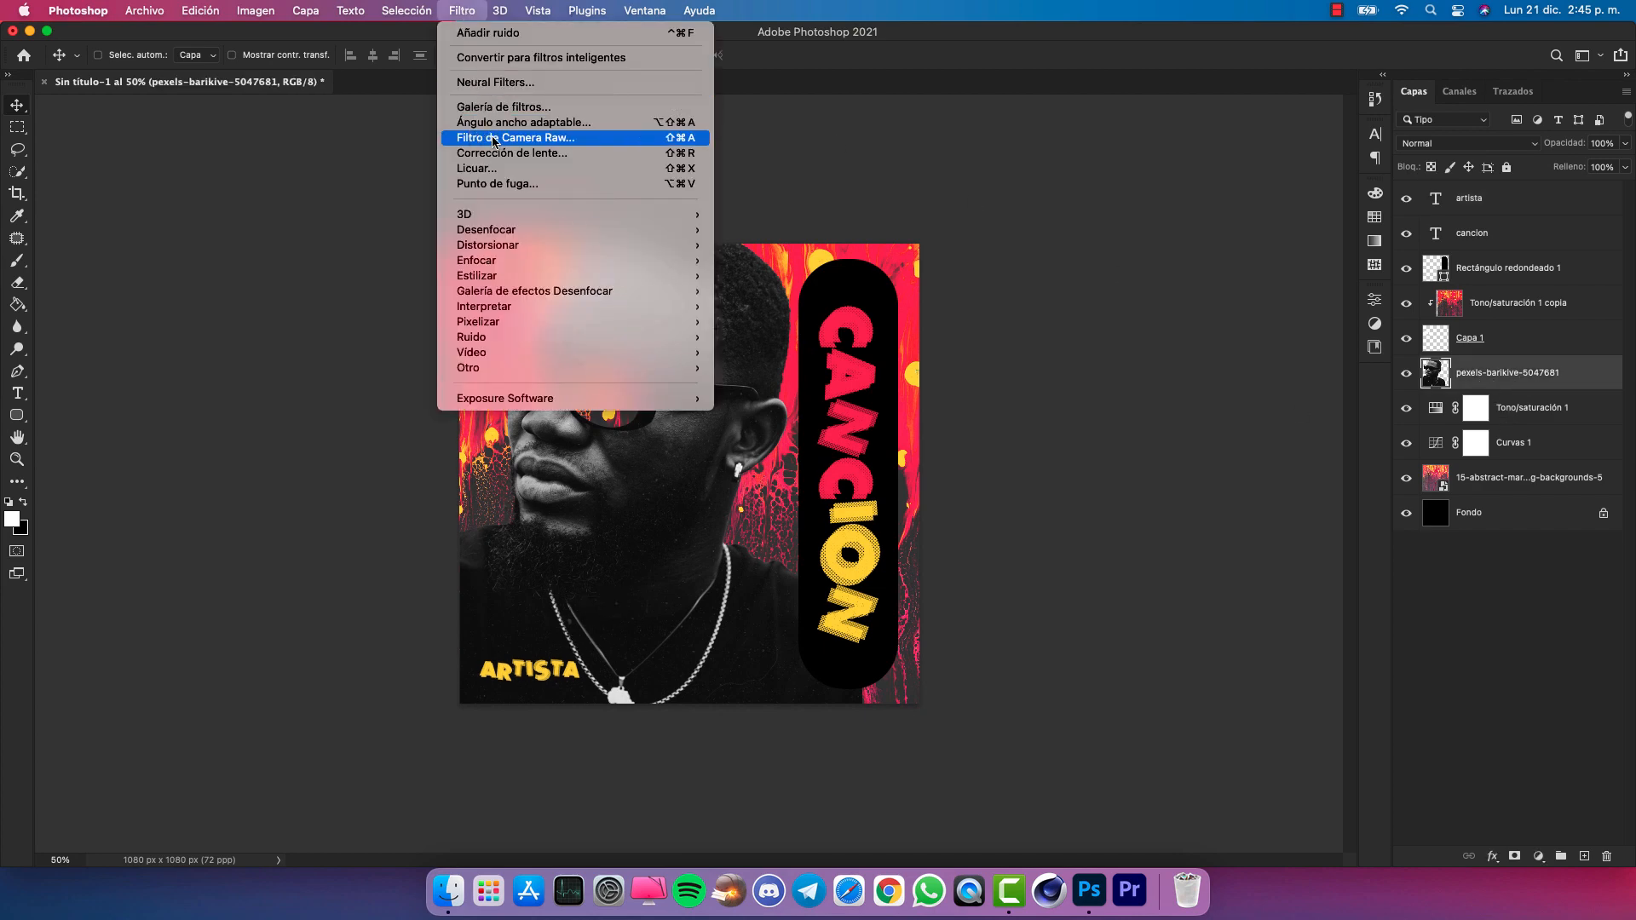
{"action": "left_click", "coordinate": [495, 139]}
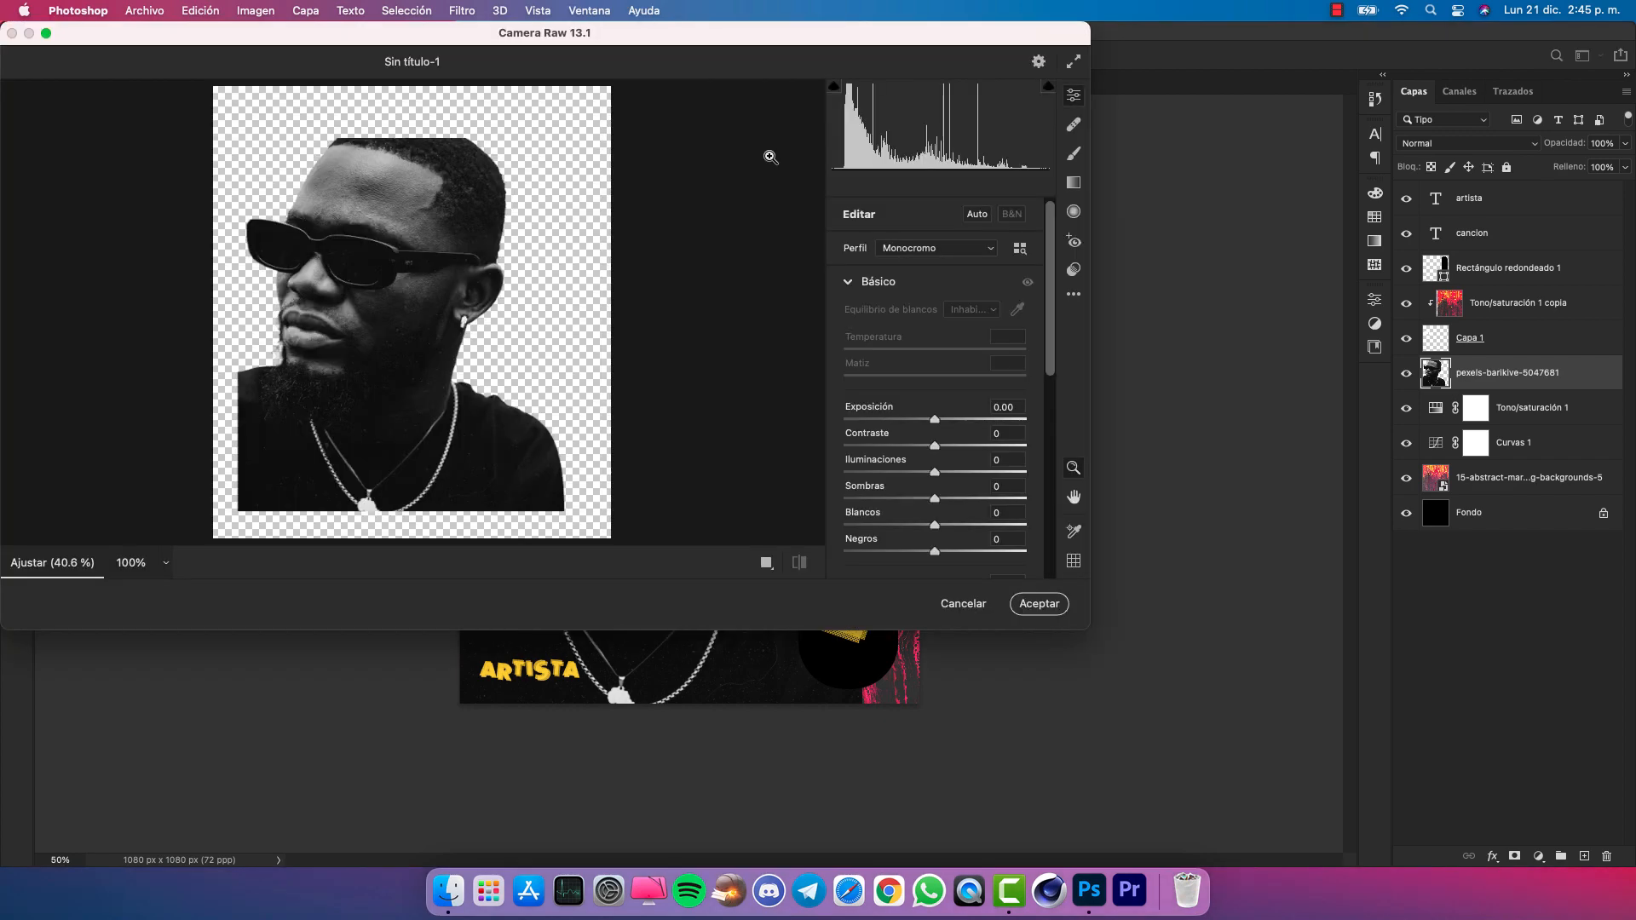
{"action": "left_click", "coordinate": [388, 283]}
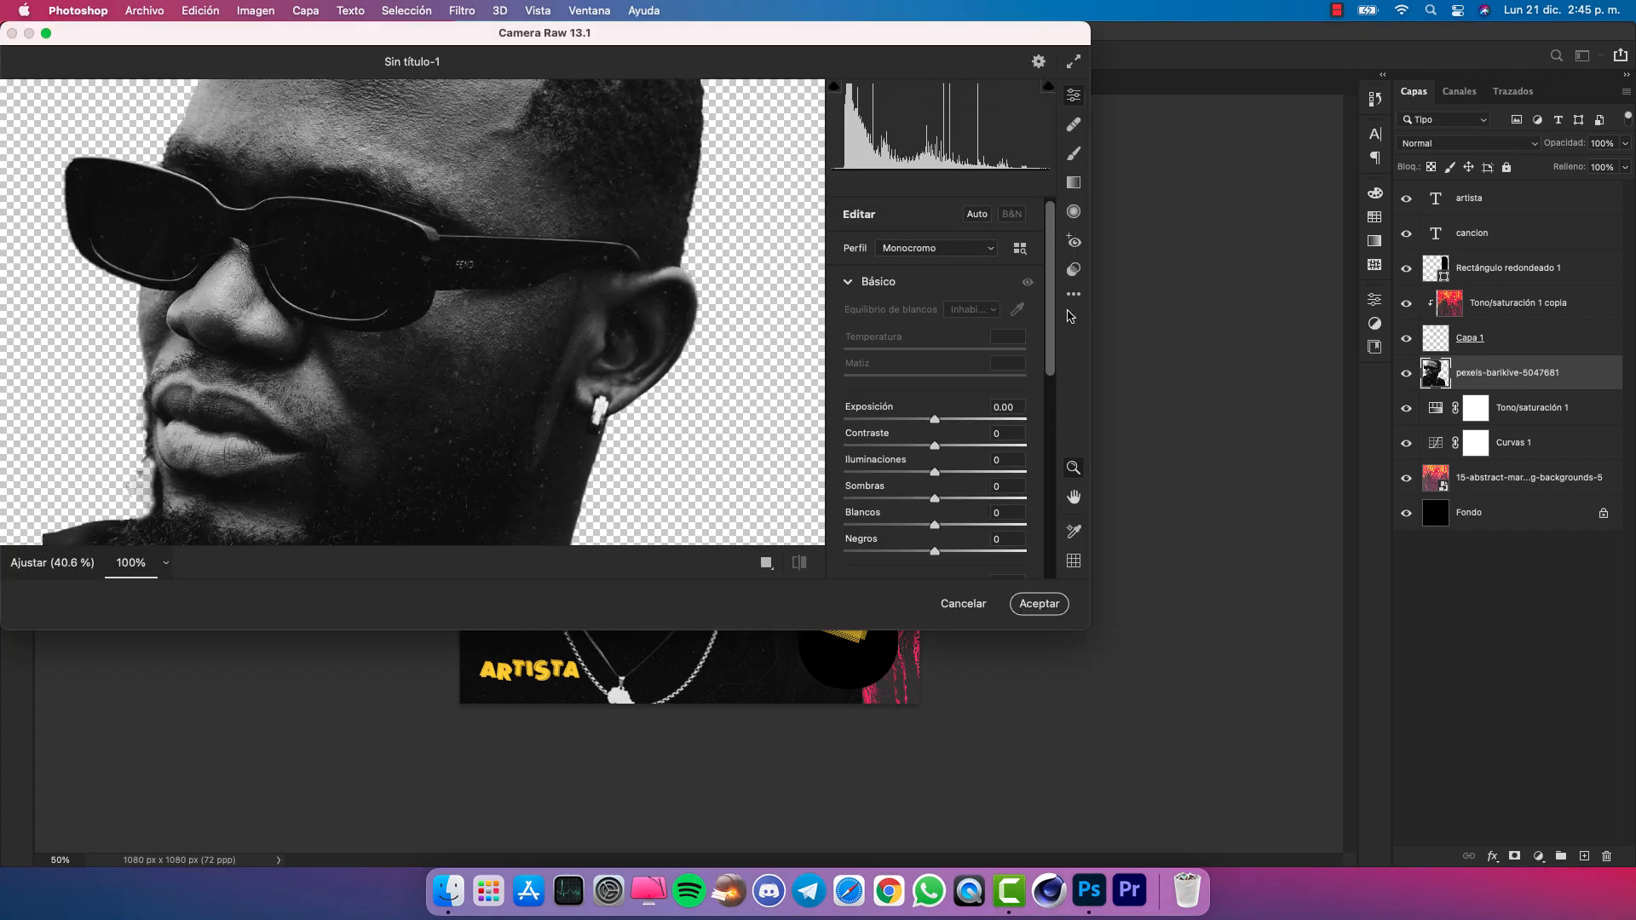
{"action": "scroll", "coordinate": [1047, 386], "scroll_direction": "down", "scroll_amount": 5}
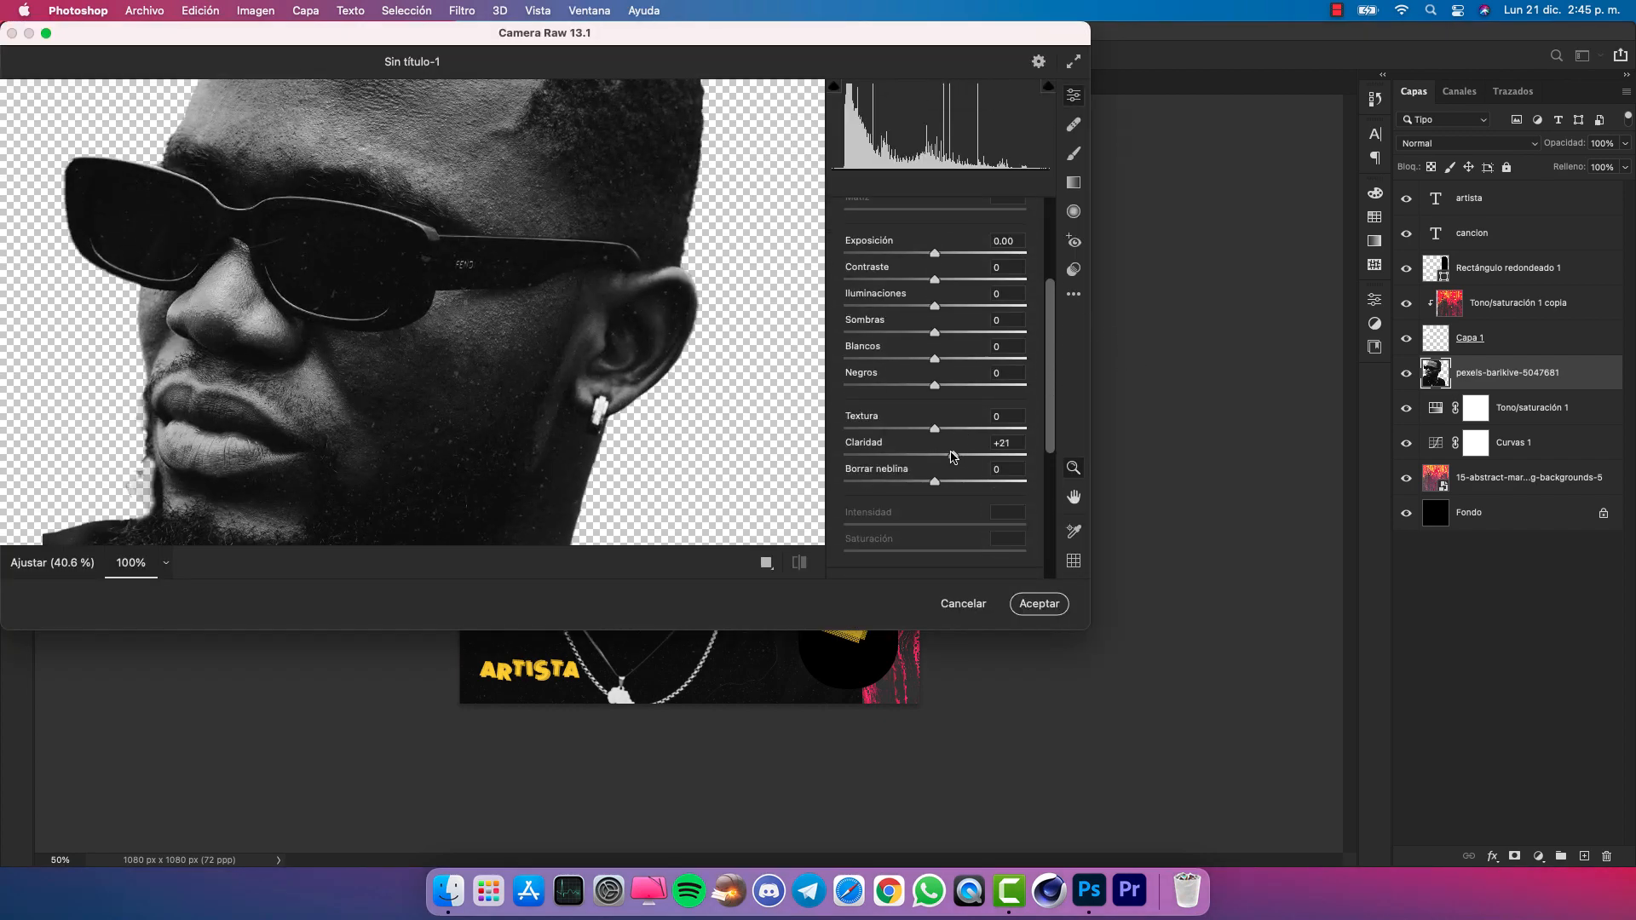
{"action": "left_click_drag", "start_coordinate": [953, 457], "coordinate": [970, 455]}
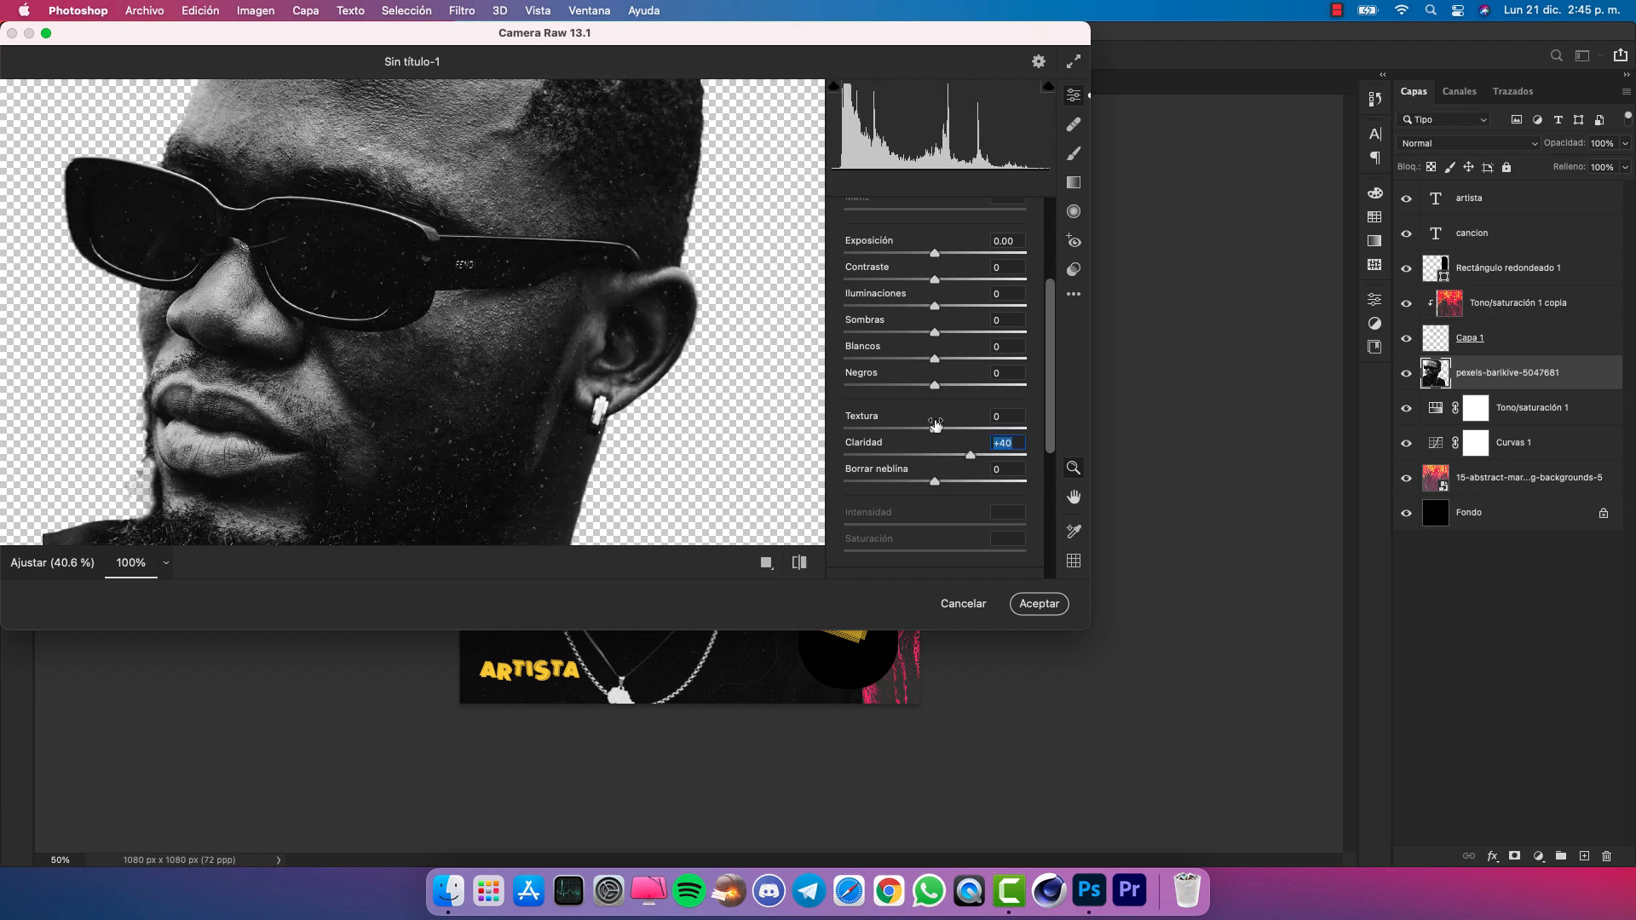
{"action": "left_click_drag", "start_coordinate": [938, 386], "coordinate": [984, 424]}
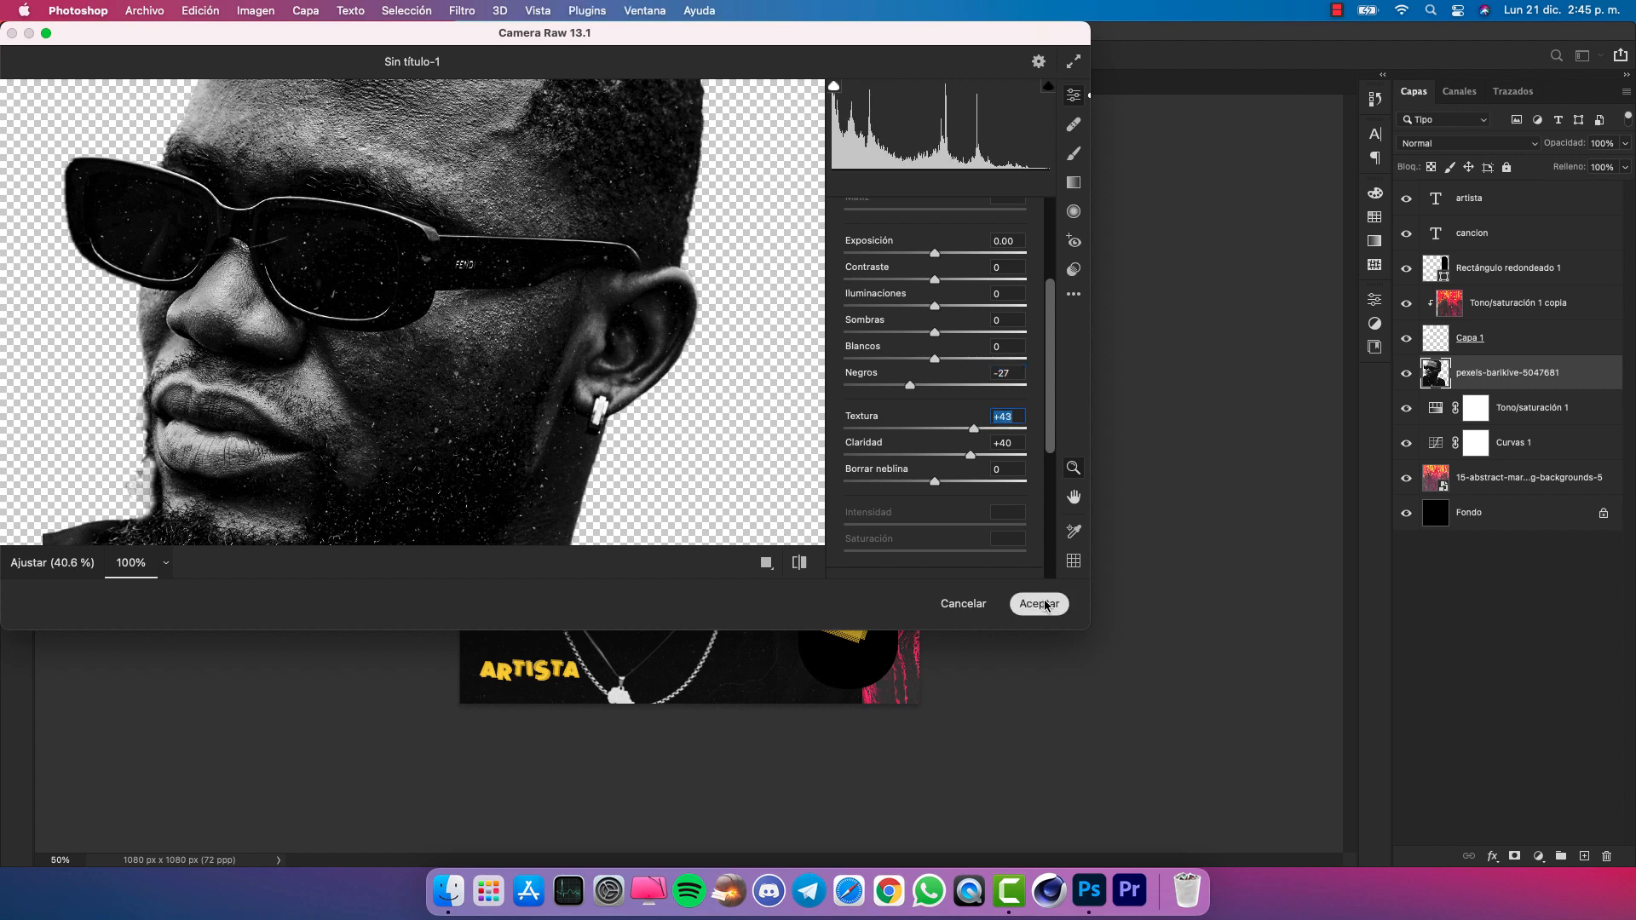
{"action": "left_click", "coordinate": [1046, 606]}
{"action": "key", "text": "super+plus"}
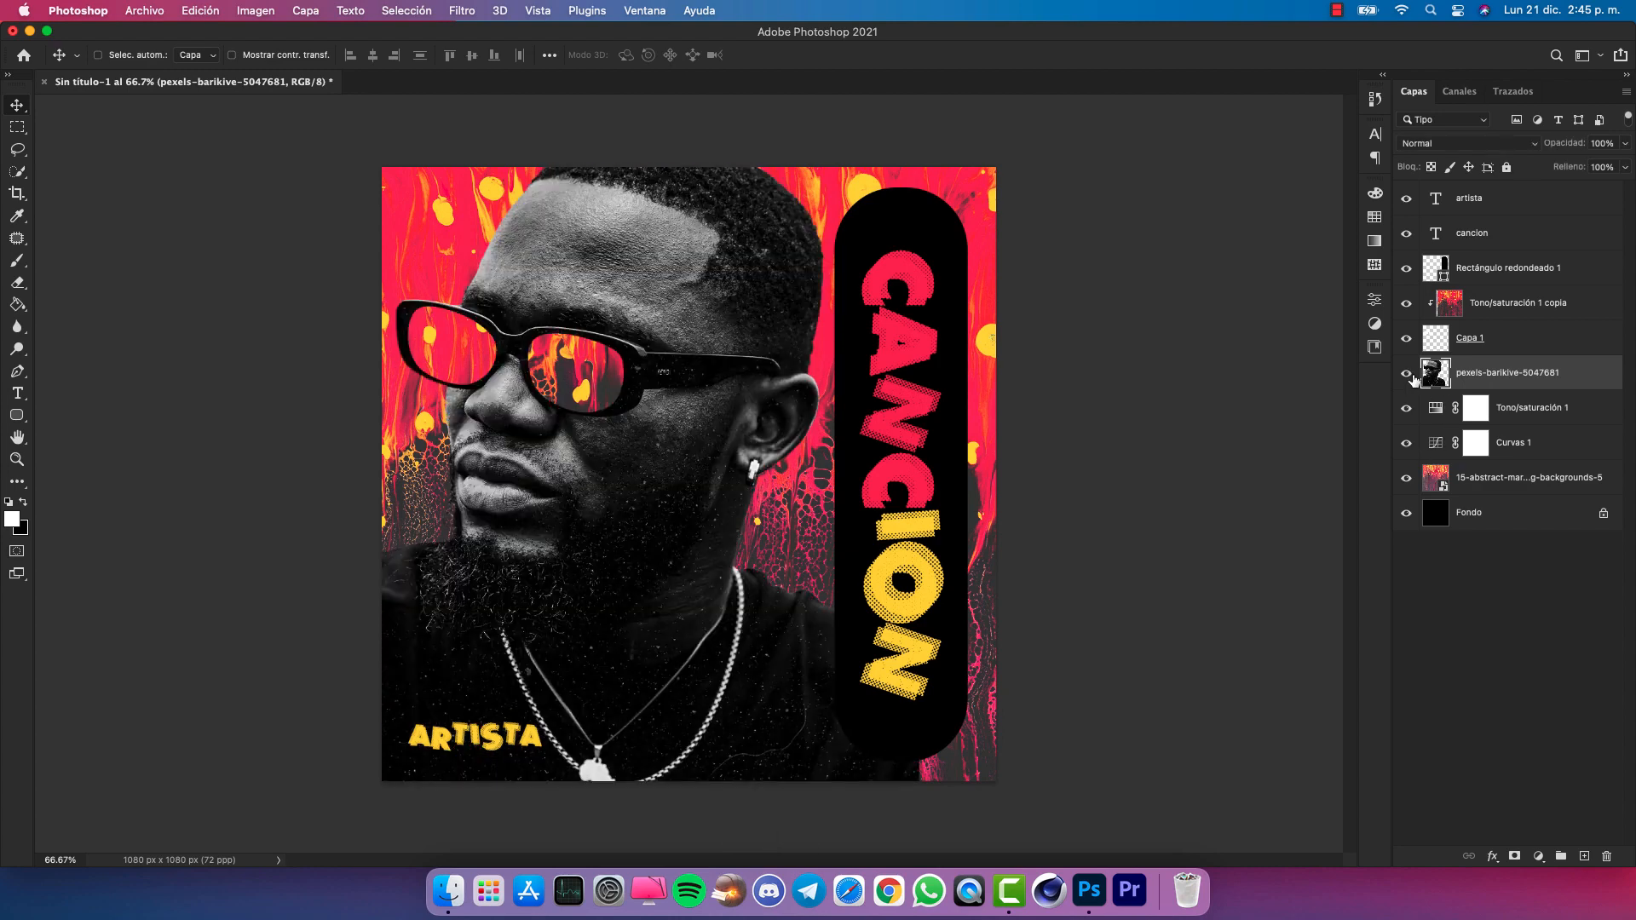
{"action": "left_click", "coordinate": [1500, 201]}
{"action": "key", "text": "super+minus"}
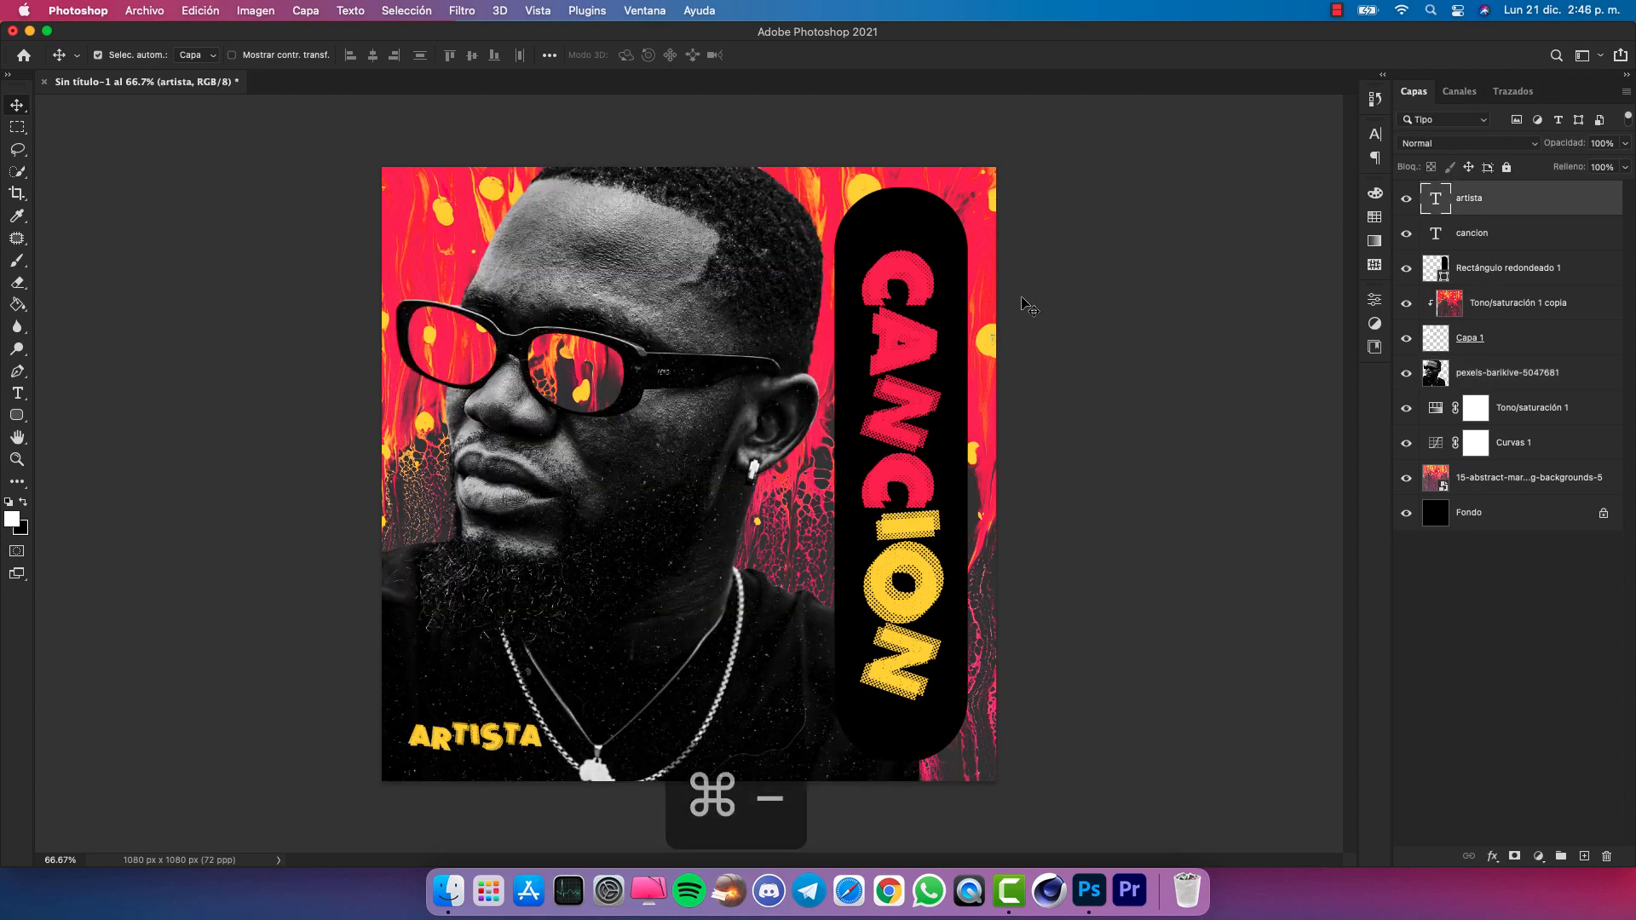
{"action": "key", "text": "super+plus"}
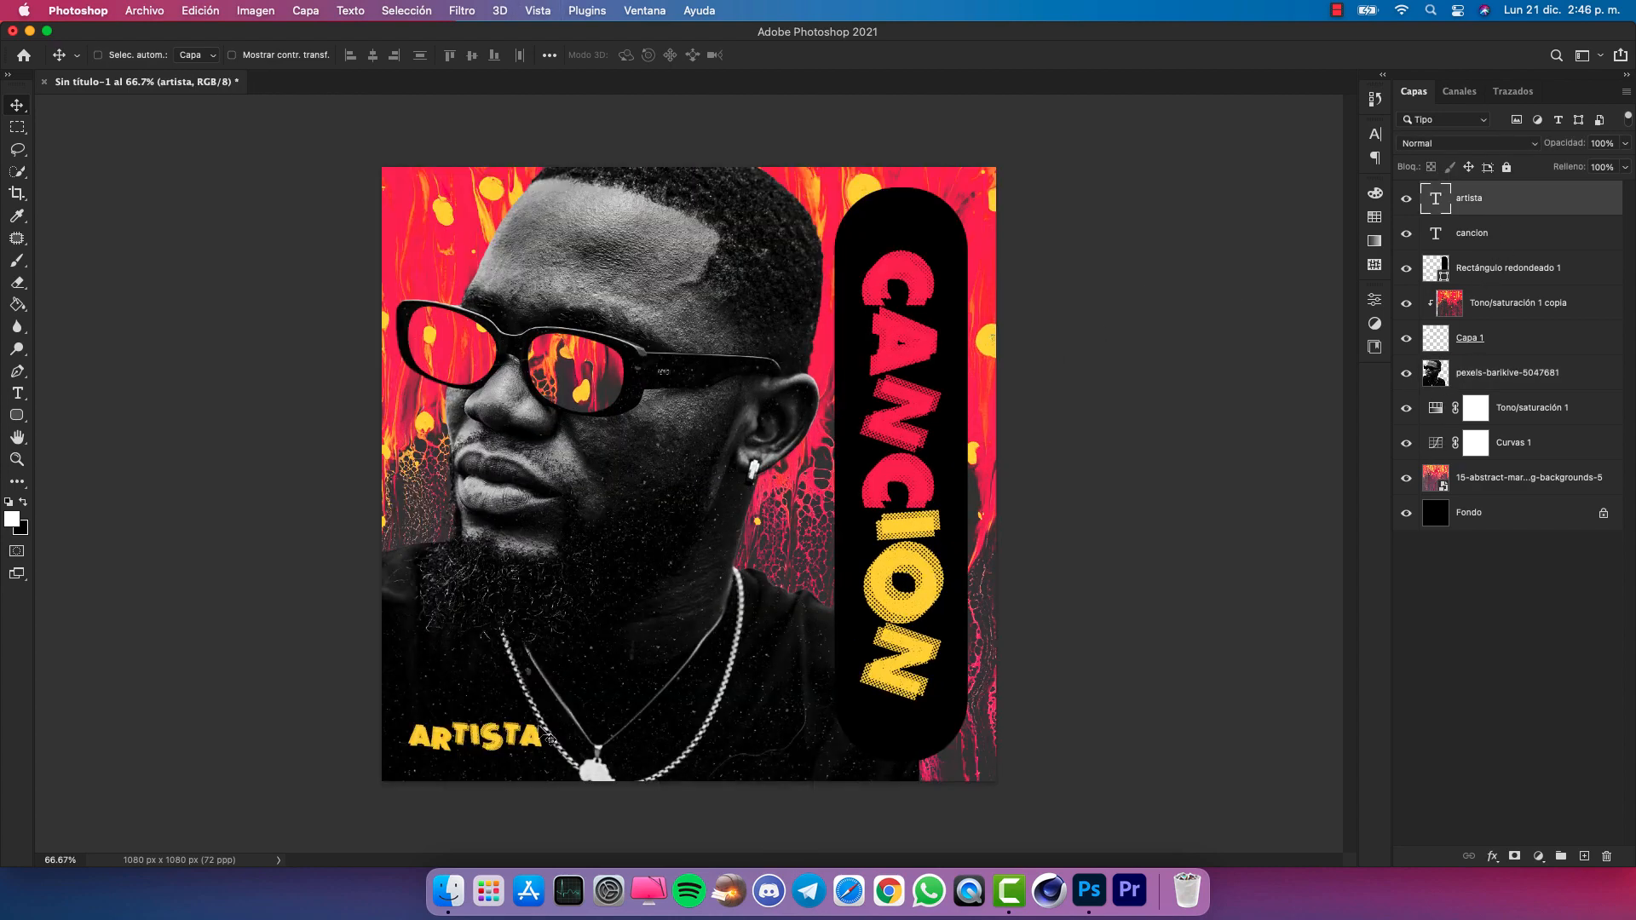
Duplicate the clipped lens texture layer Tono/saturación 1 copia together with its base layer Capa 1
{"action": "left_click", "coordinate": [1464, 316]}
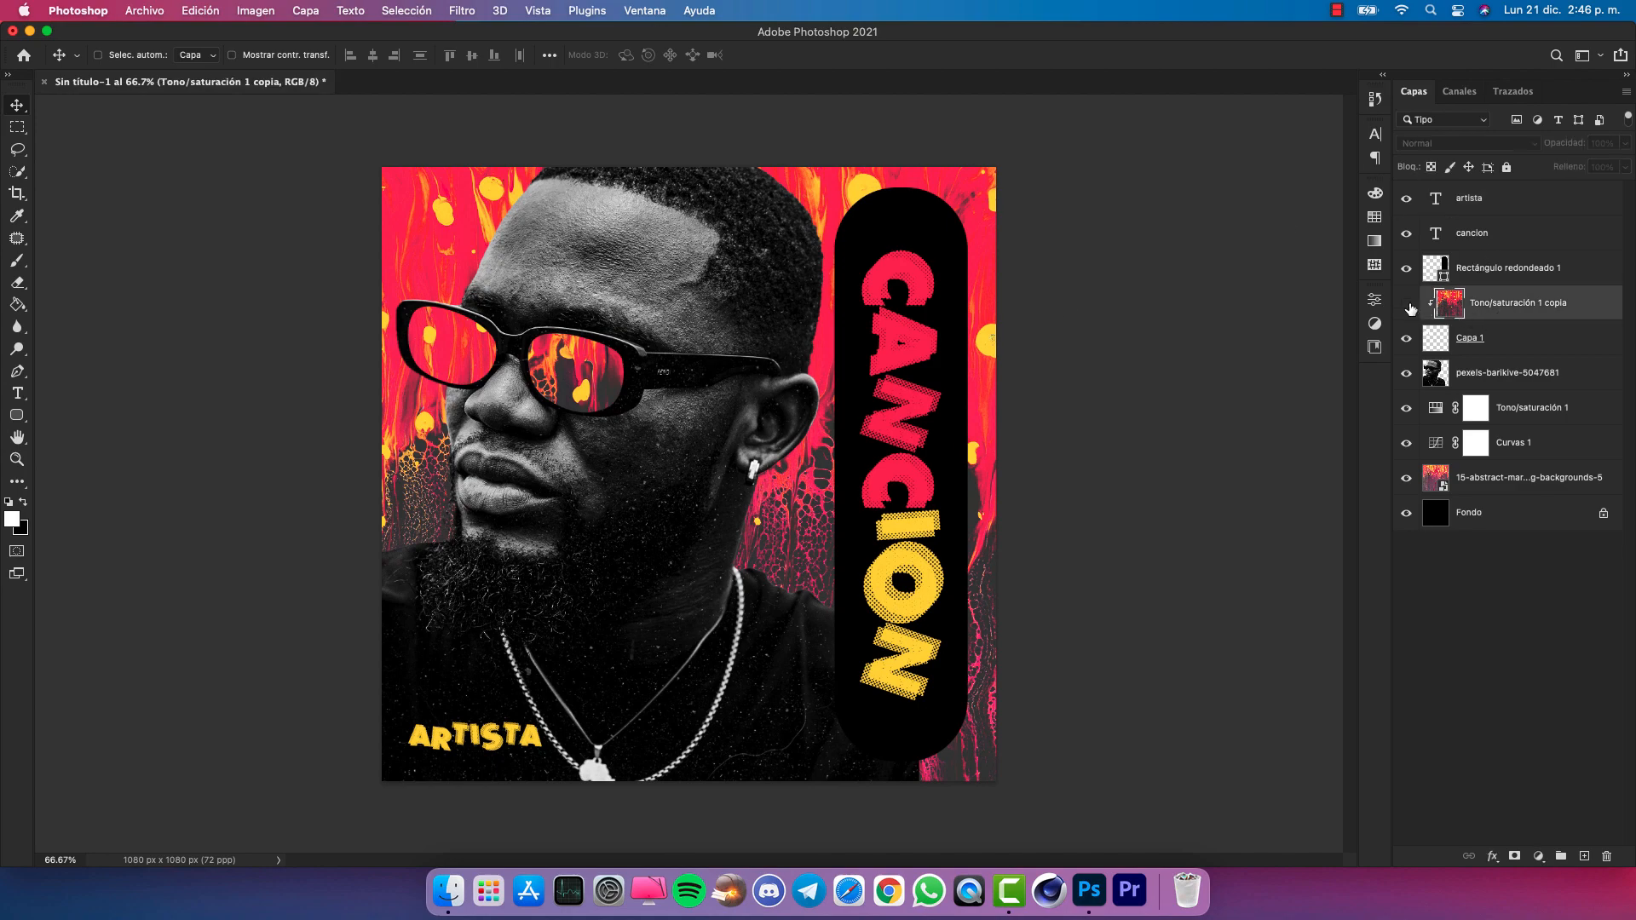
{"action": "left_click", "coordinate": [1407, 304]}
{"action": "left_click", "coordinate": [1406, 303]}
{"action": "key", "text": "super+plus"}
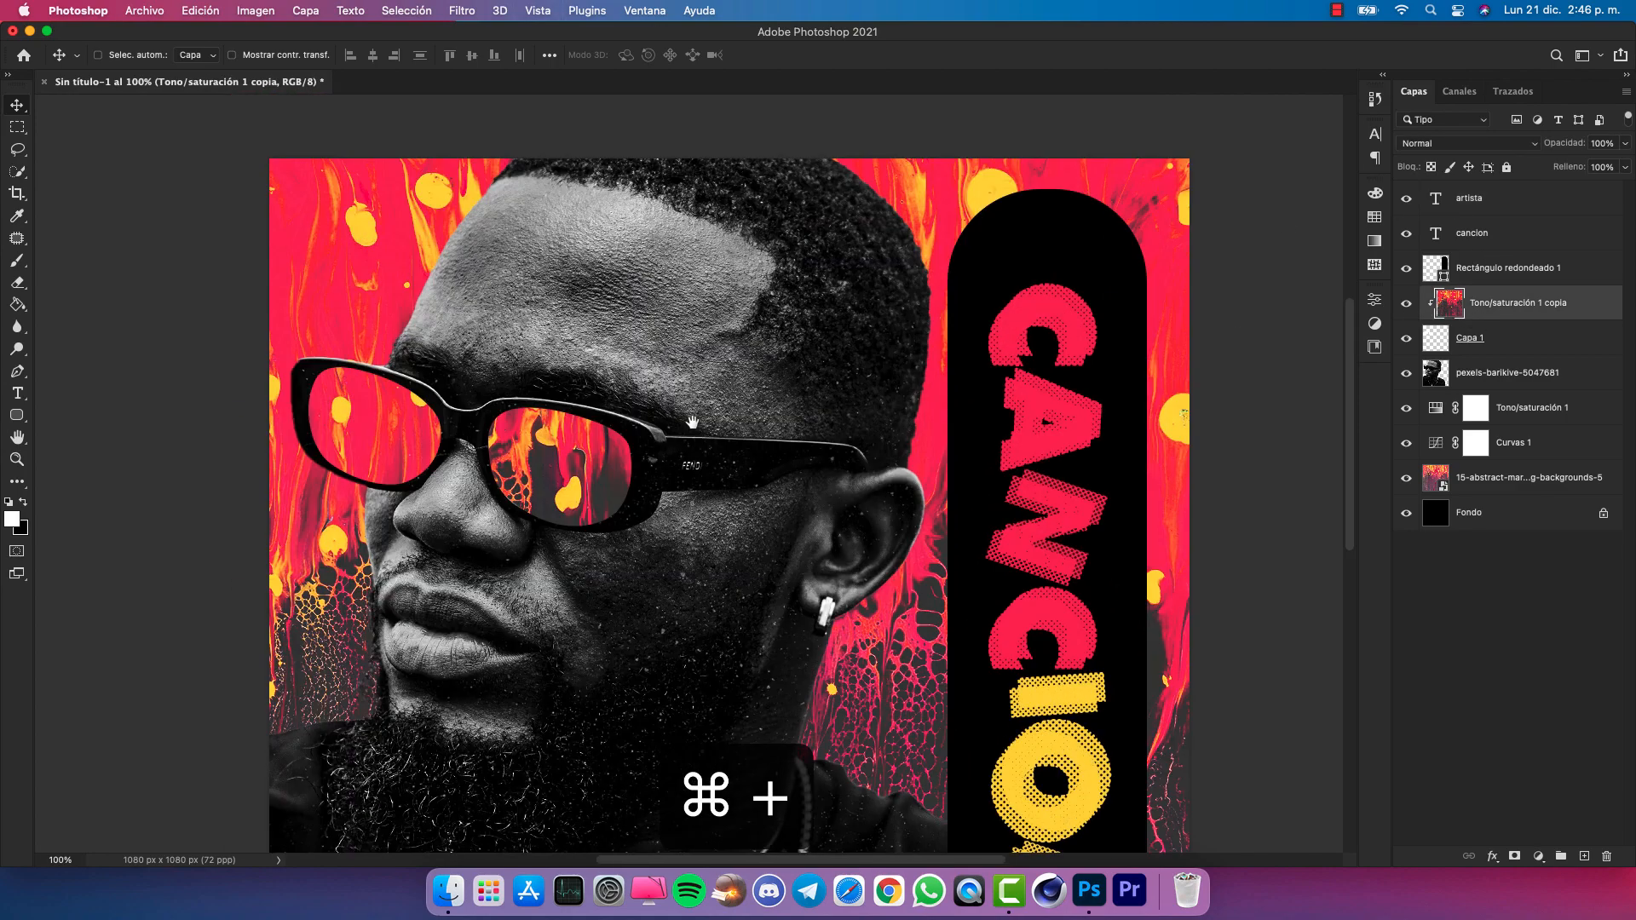
{"action": "left_click", "coordinate": [1407, 303]}
{"action": "left_click", "coordinate": [1407, 303]}
{"action": "left_click_drag", "start_coordinate": [932, 530], "coordinate": [890, 450]}
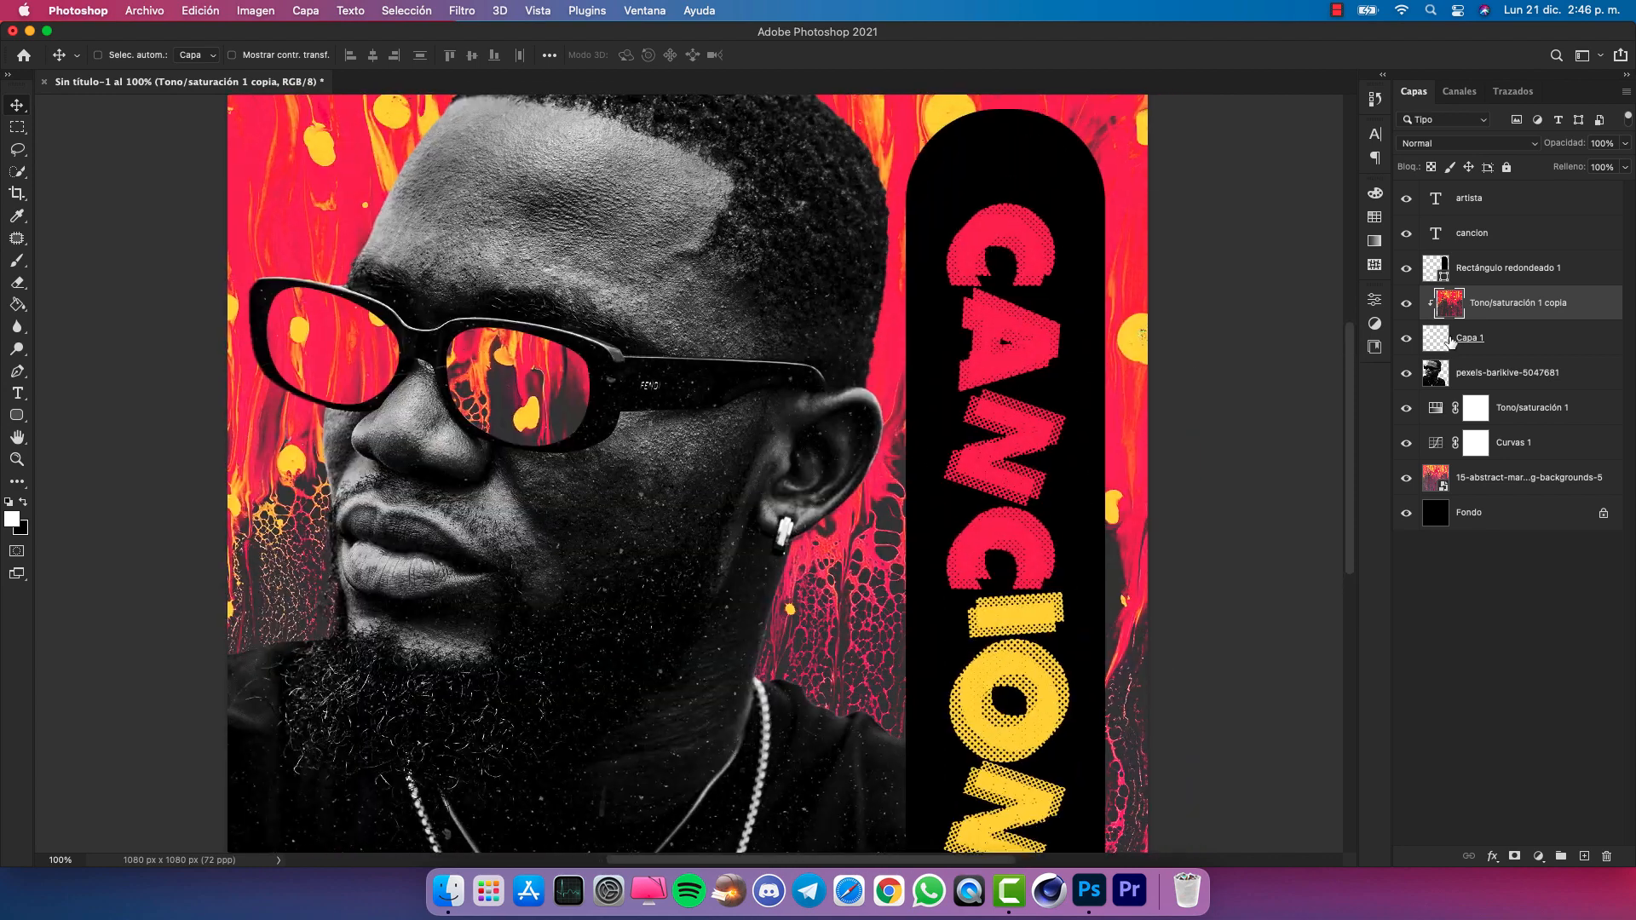
{"action": "left_click", "coordinate": [1474, 344], "text": "shift"}
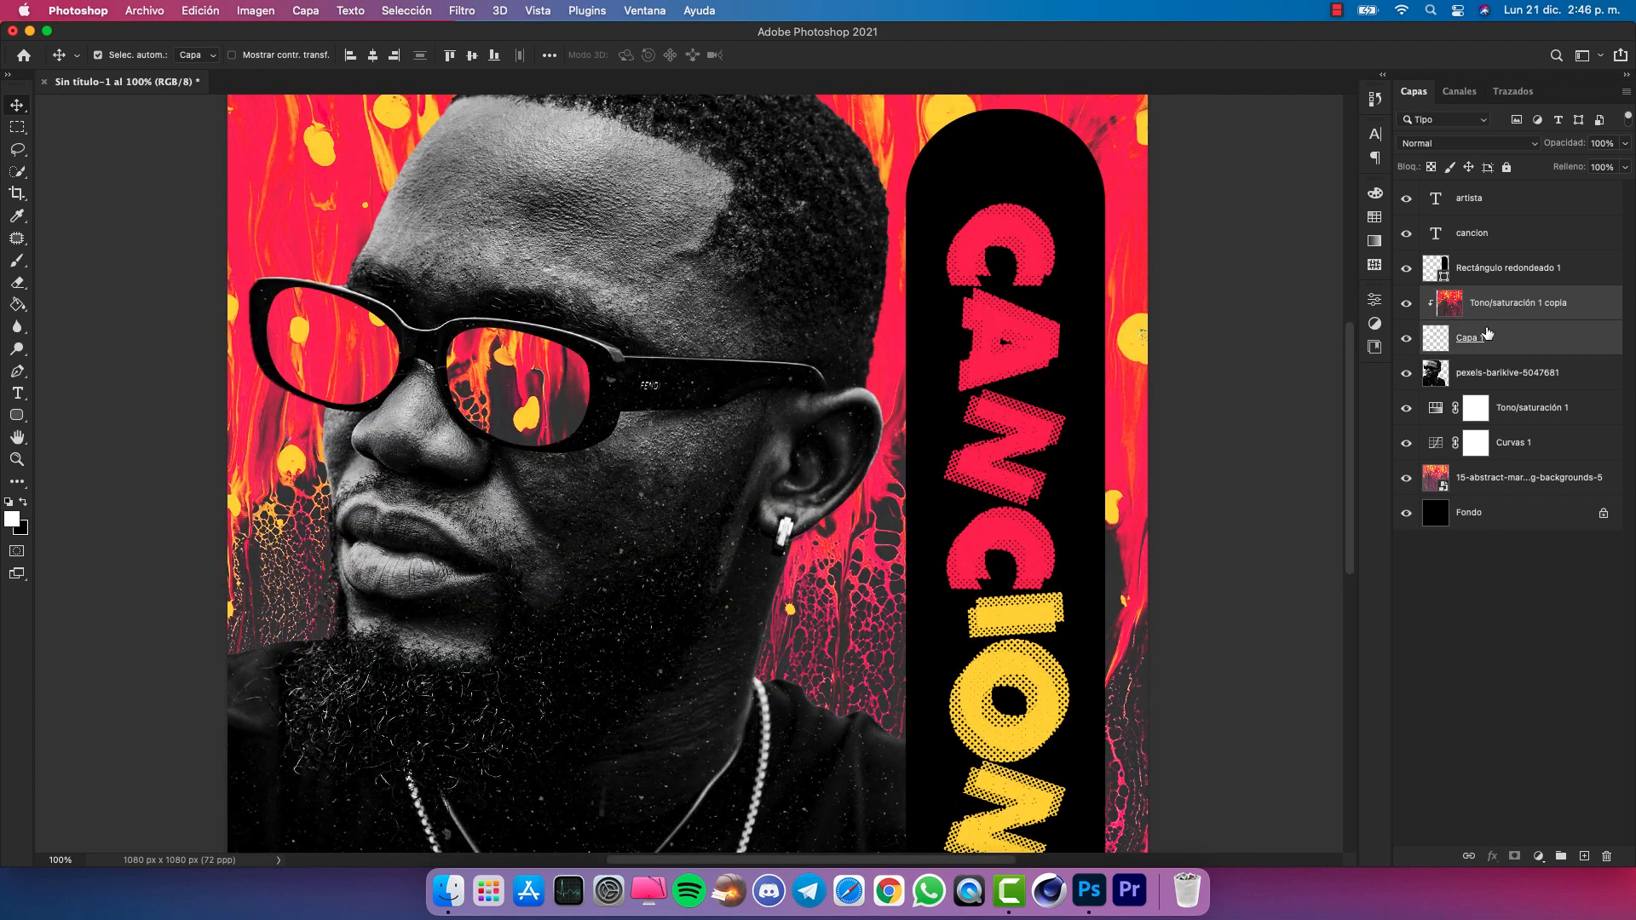
{"action": "key", "text": "super+j"}
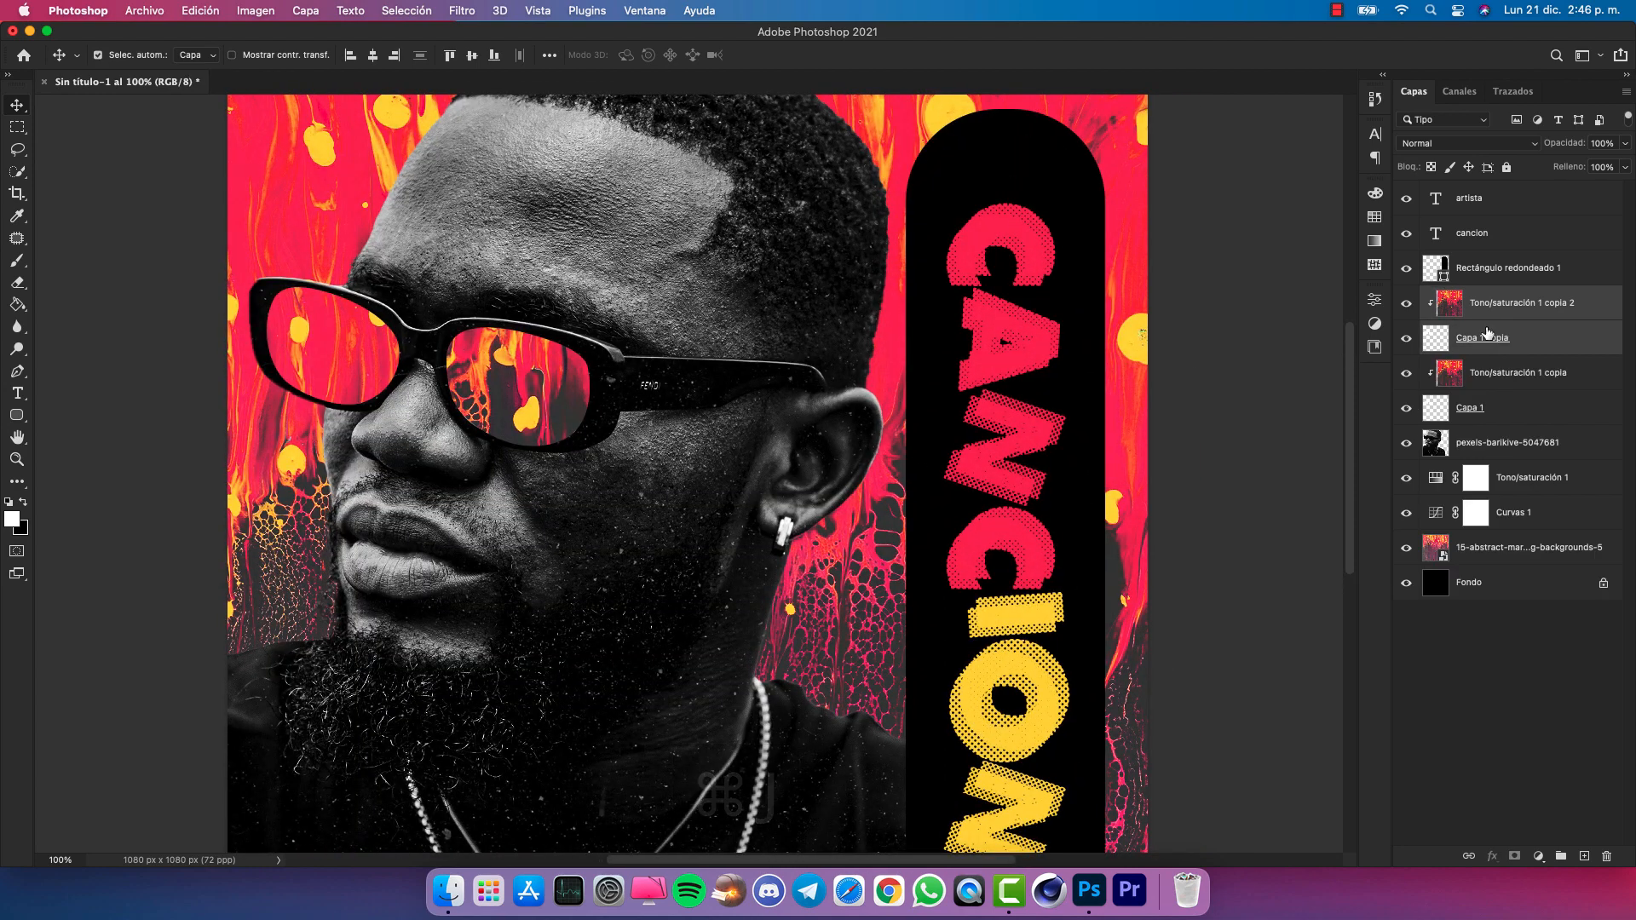
Merge the duplicated lens texture and its base layer into one layer, and open it in the Liquify filter
{"action": "key", "text": "super+e"}
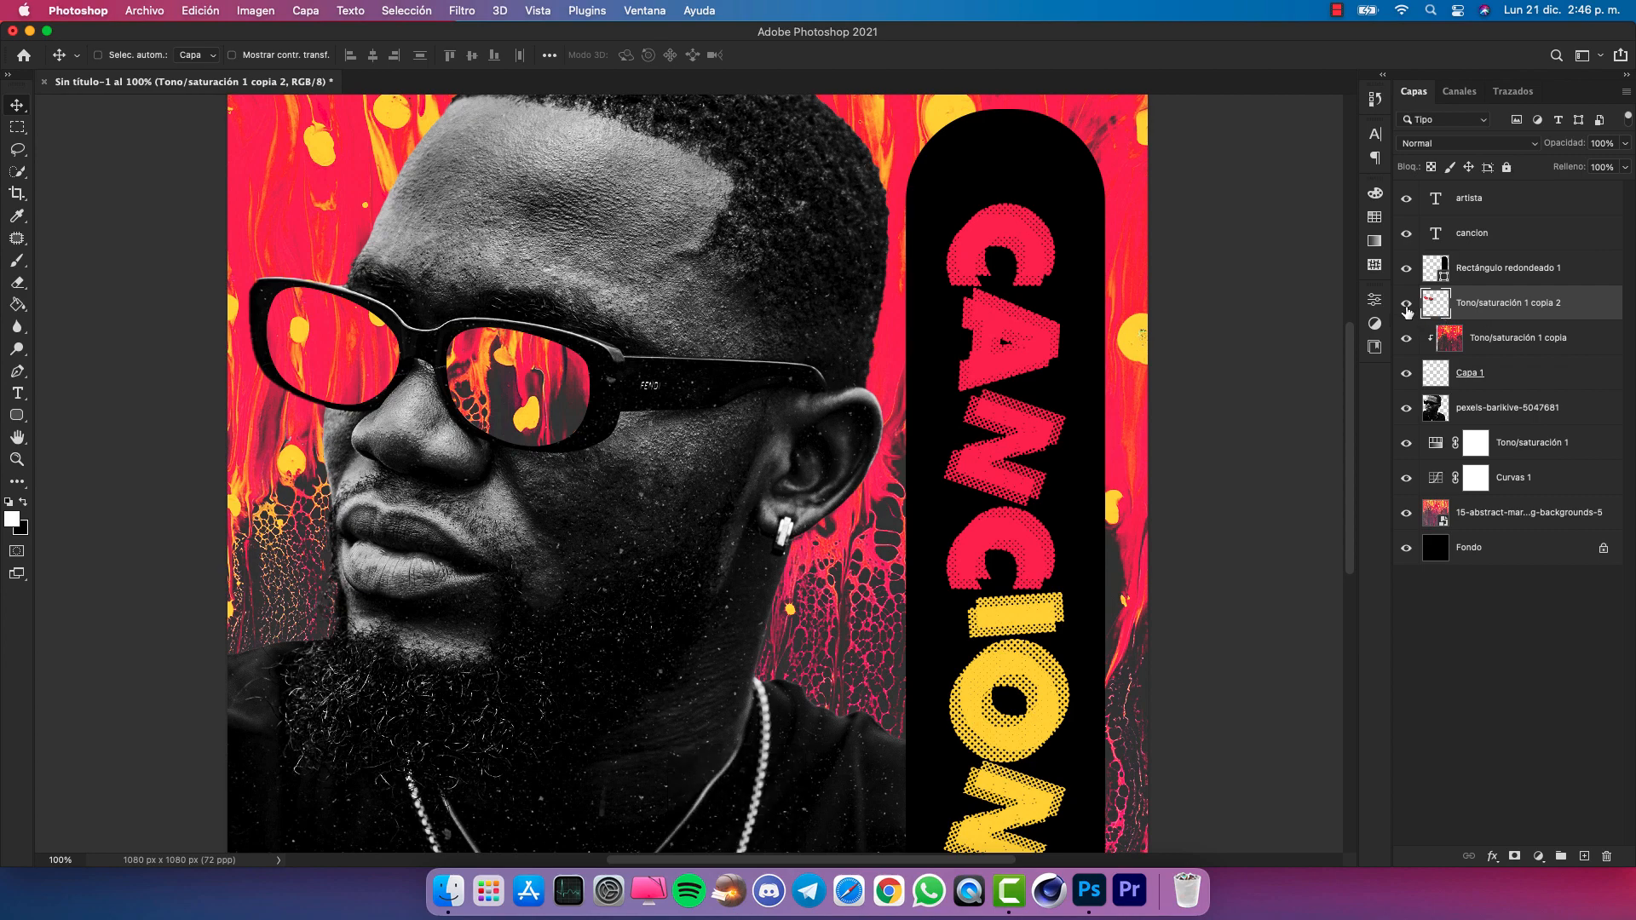
{"action": "key", "text": "super+d"}
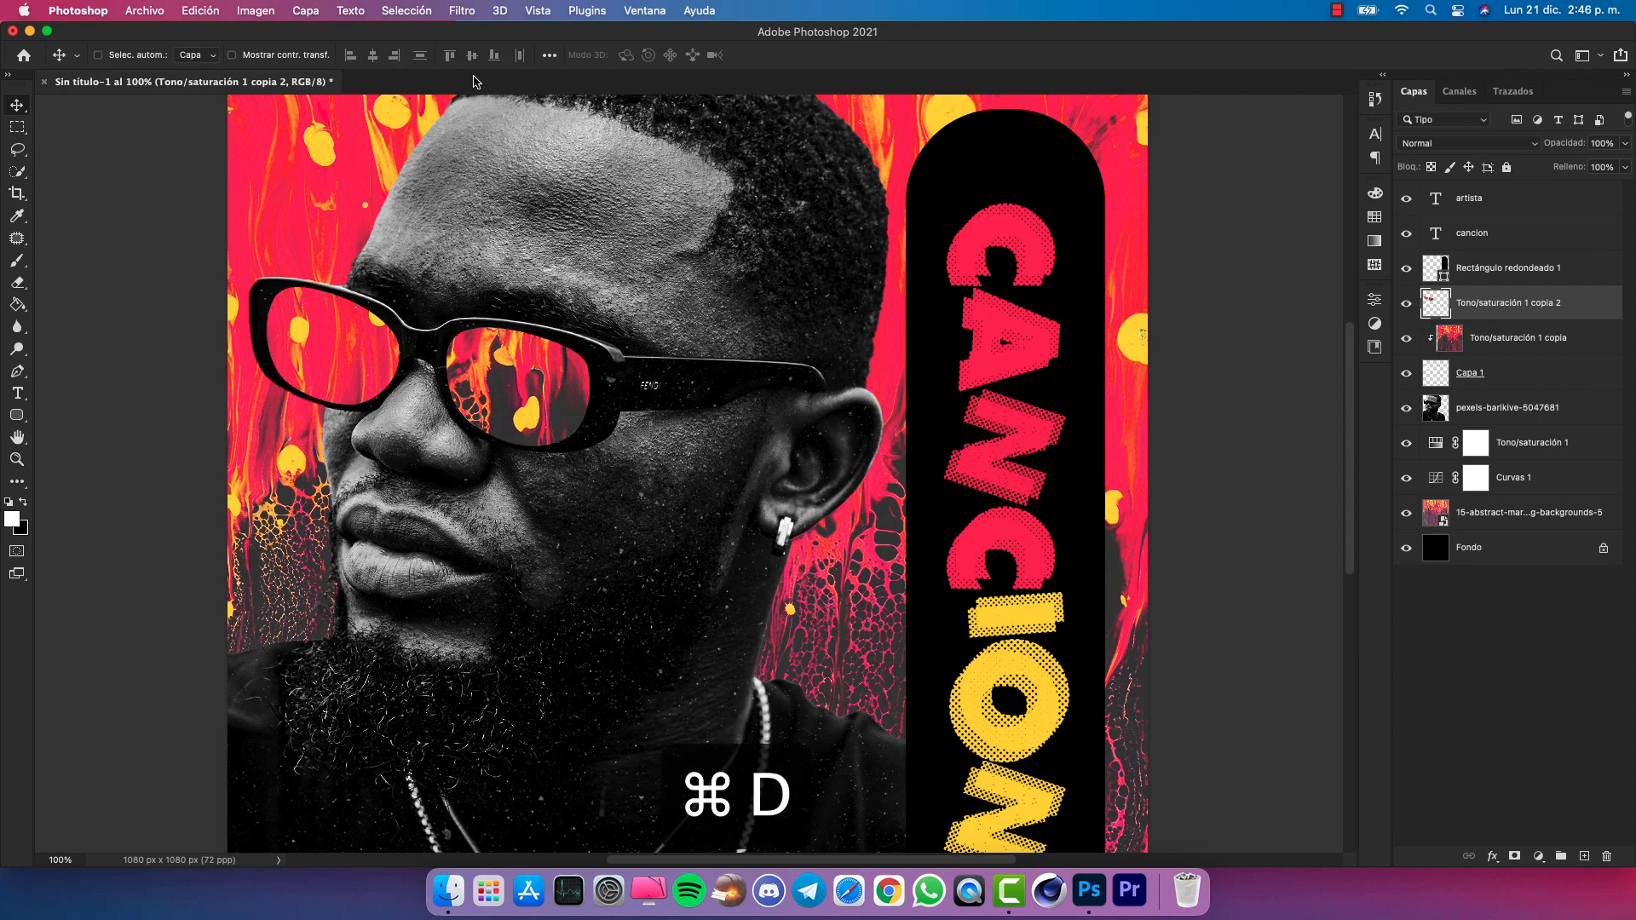
{"action": "left_click", "coordinate": [466, 11]}
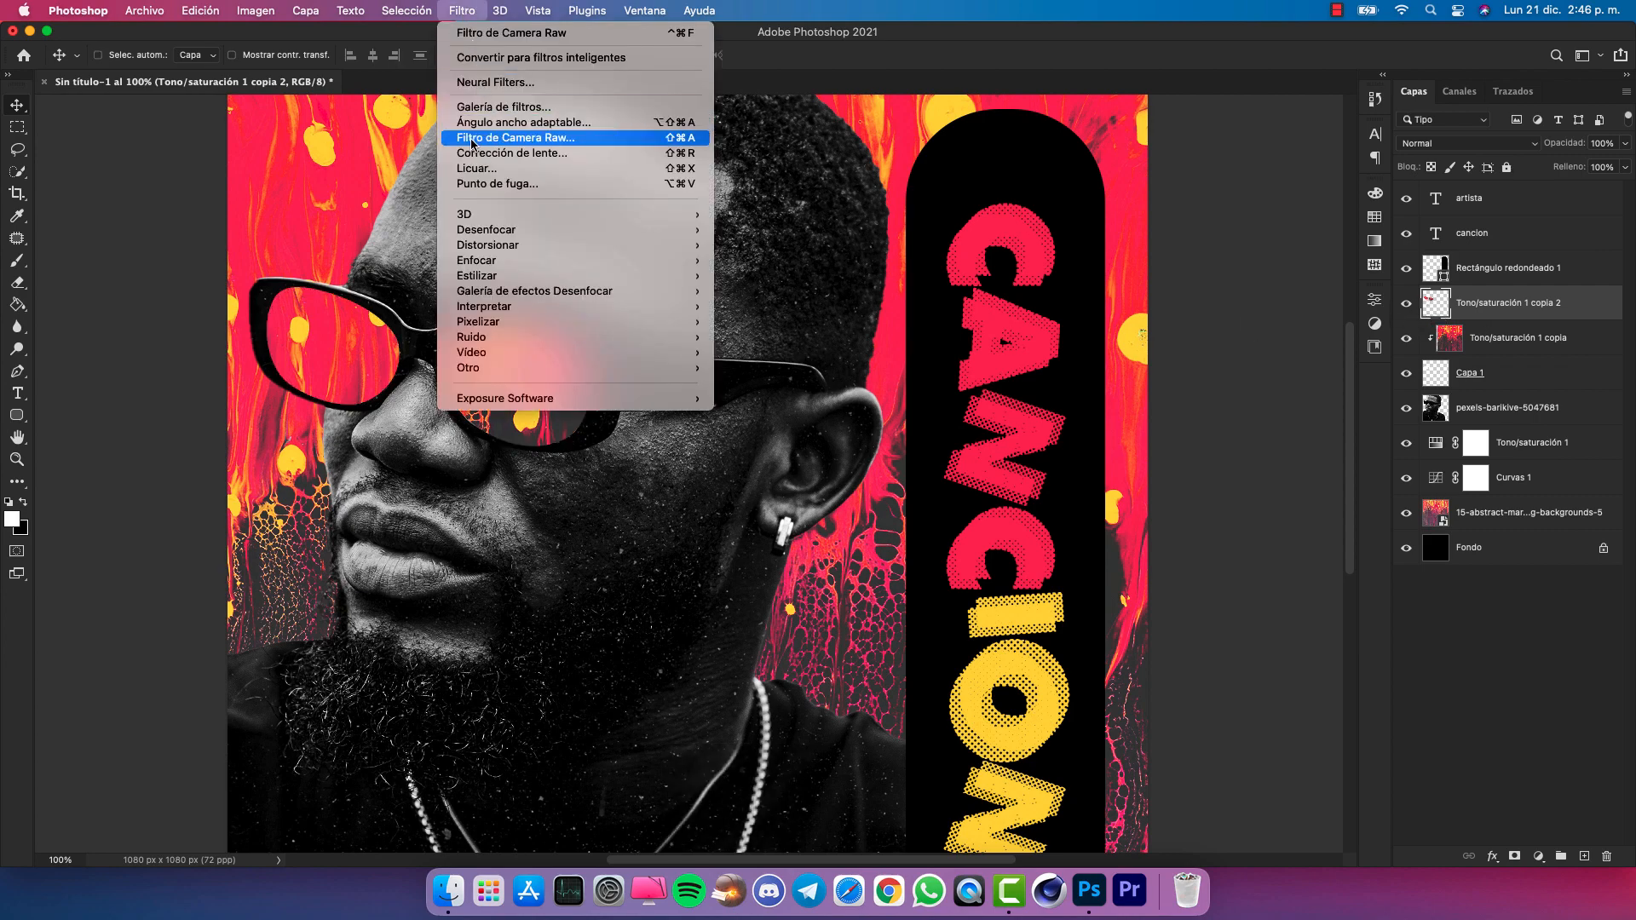
{"action": "left_click", "coordinate": [474, 171]}
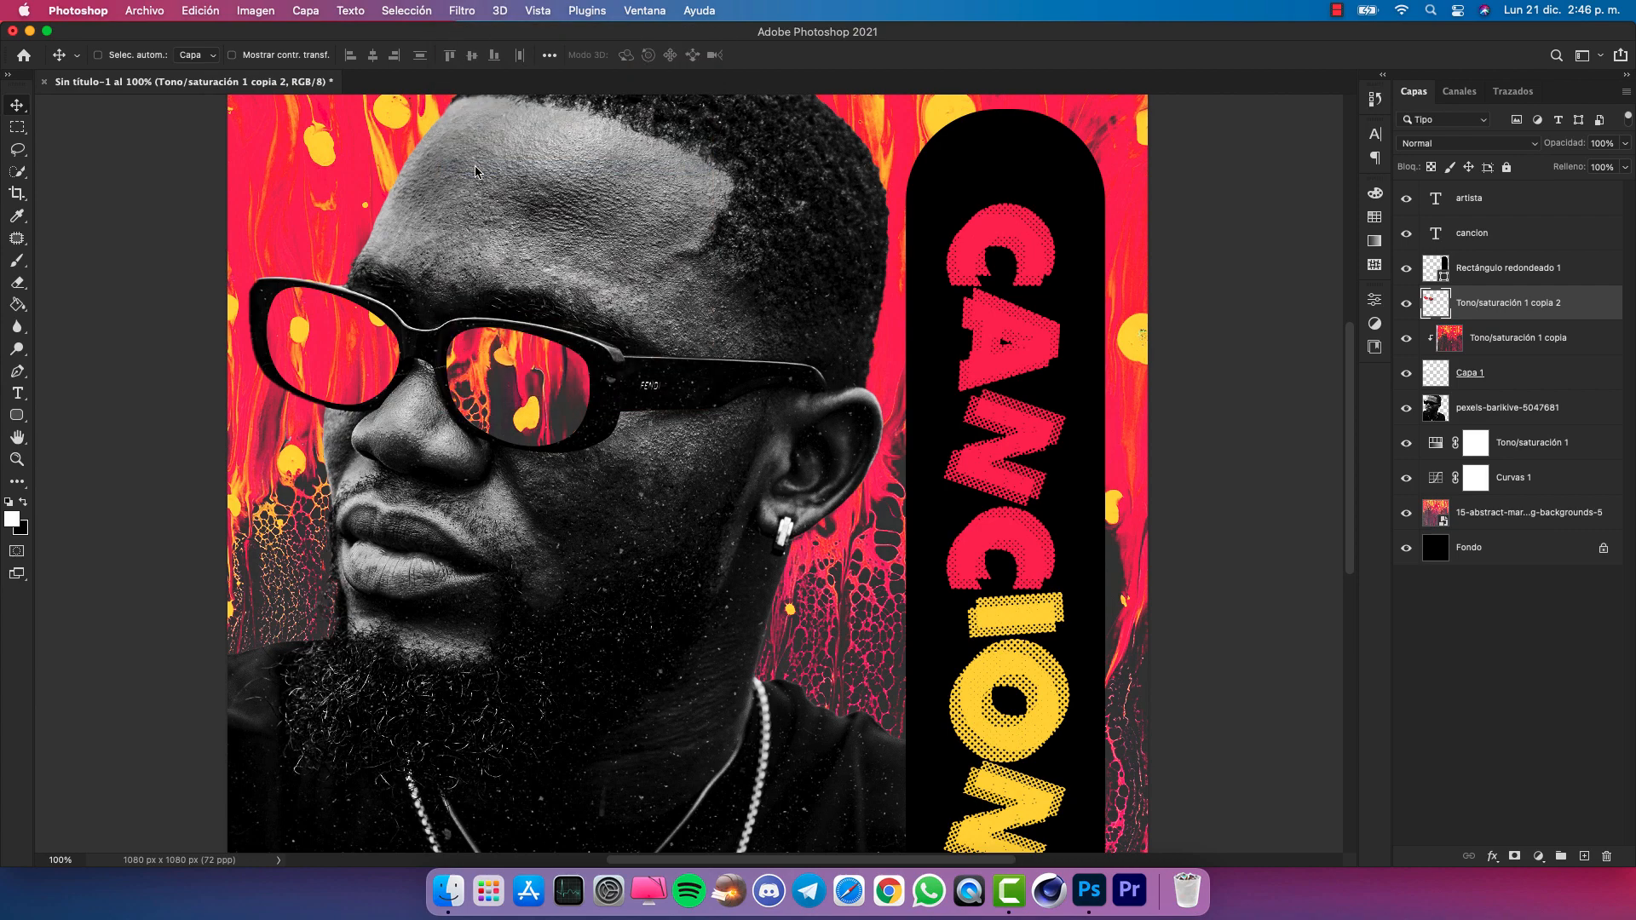
With Forward Warp at brush size 62, pull three drips down from the left lens and one from the right lens's lower-left edge
{"action": "key", "text": "super+plus"}
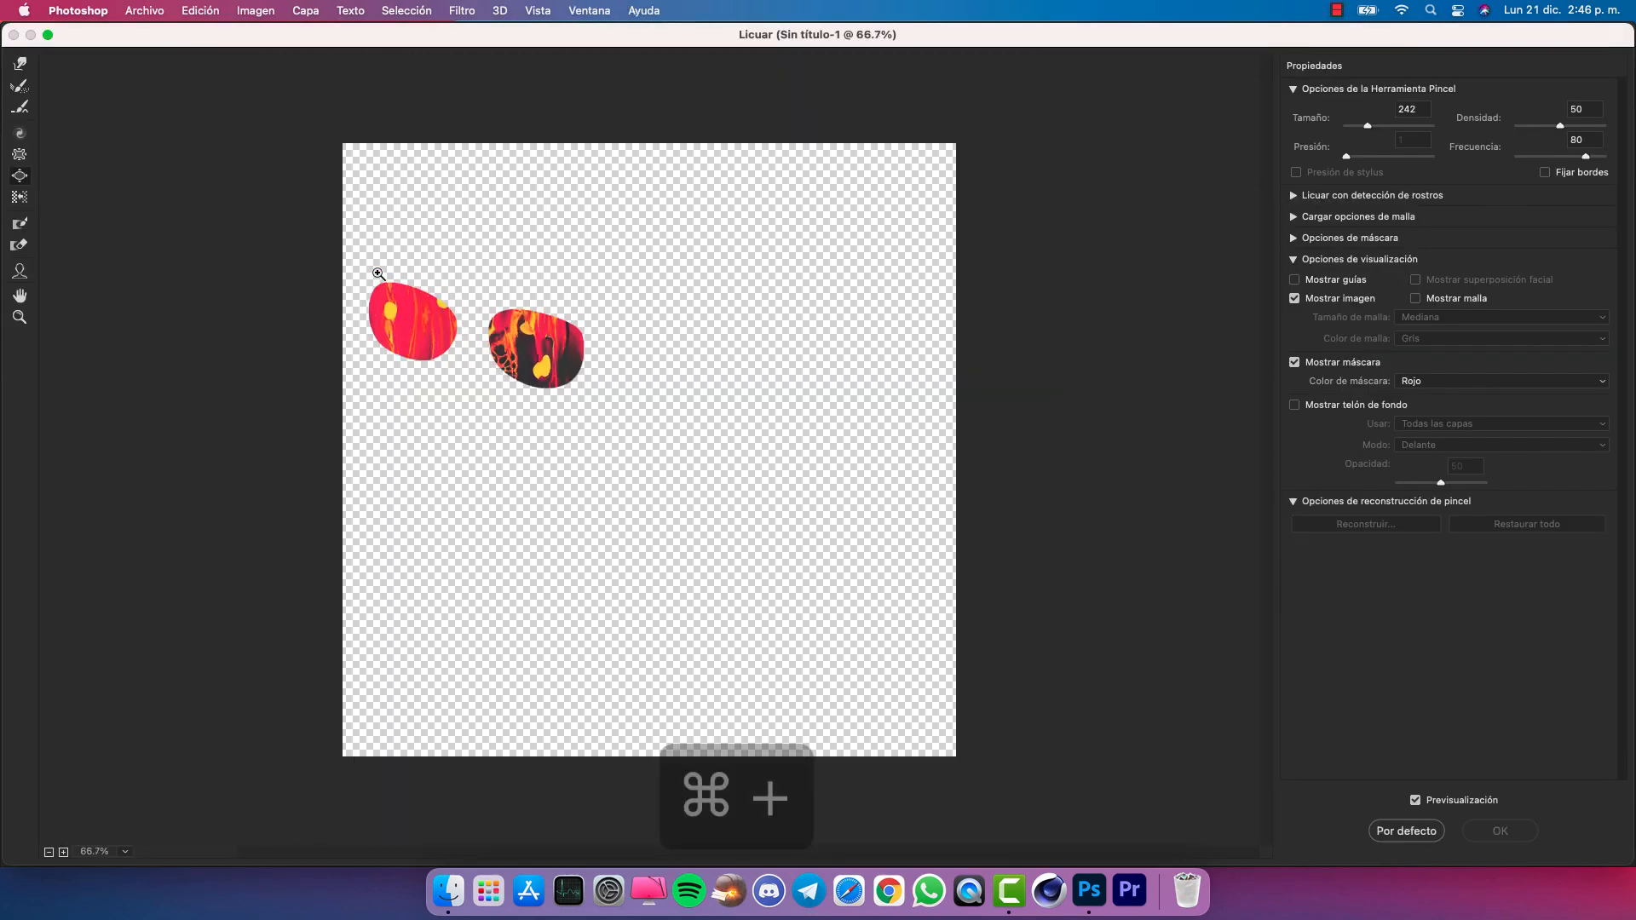
{"action": "left_click", "coordinate": [19, 64]}
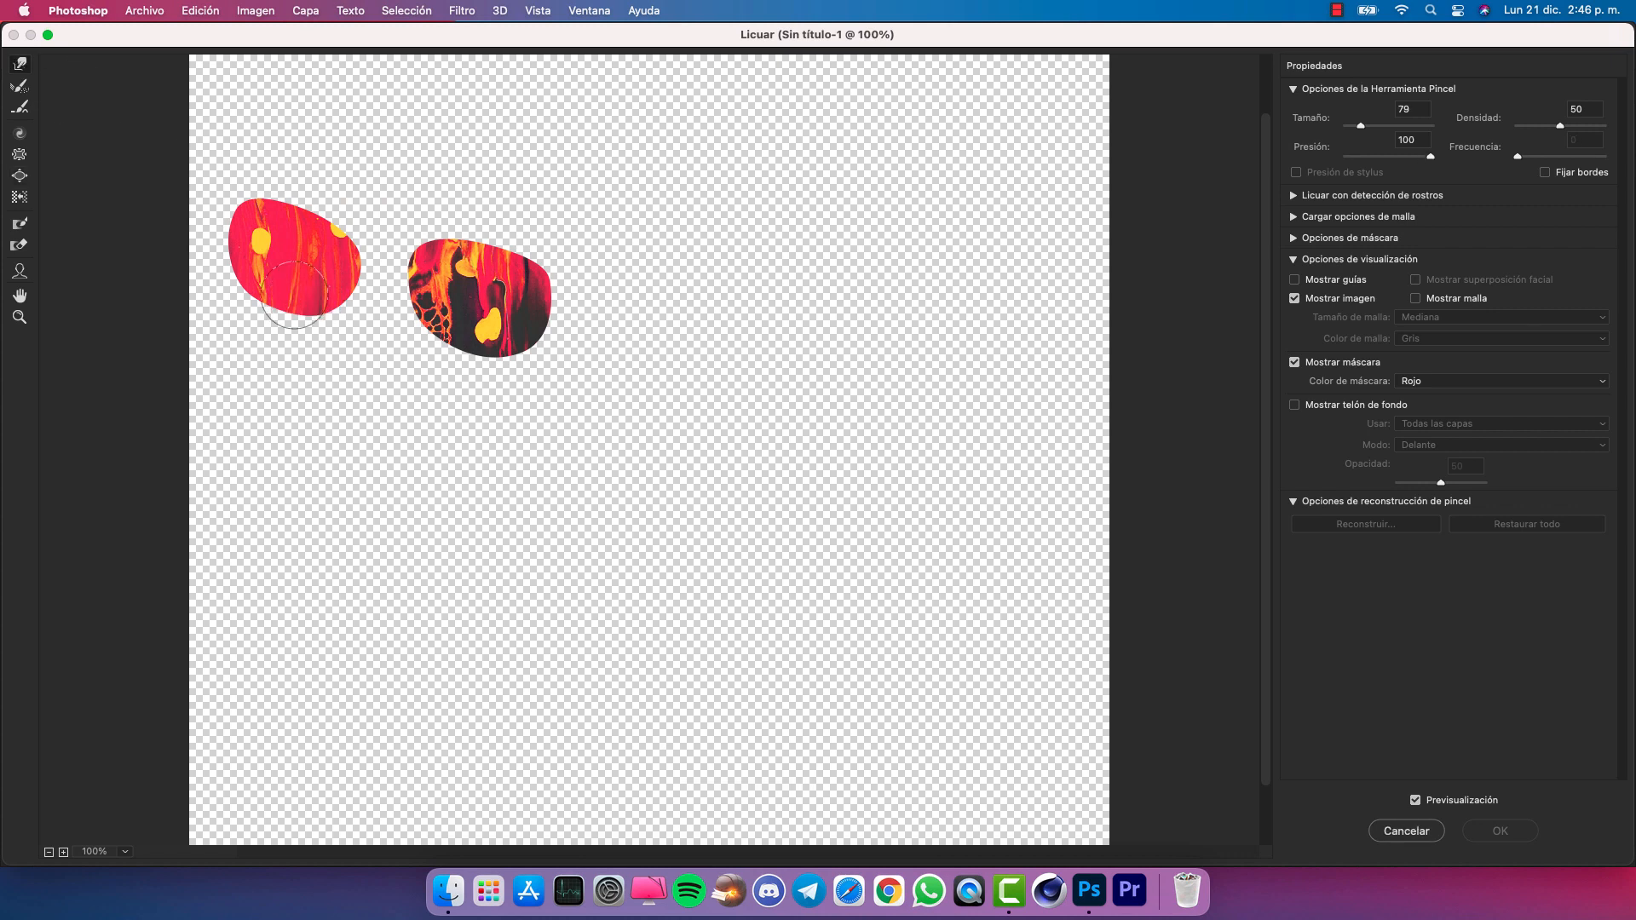
{"action": "key", "text": "super+plus"}
{"action": "mouse_move", "coordinate": [321, 289]}
{"action": "left_mouse_down"}
{"action": "mouse_move", "coordinate": [625, 493]}
{"action": "mouse_move", "coordinate": [625, 509]}
{"action": "left_mouse_up"}
{"action": "left_click_drag", "start_coordinate": [283, 359], "coordinate": [230, 381]}
{"action": "mouse_move", "coordinate": [254, 362]}
{"action": "left_mouse_down"}
{"action": "mouse_move", "coordinate": [167, 377]}
{"action": "mouse_move", "coordinate": [153, 461]}
{"action": "left_mouse_up"}
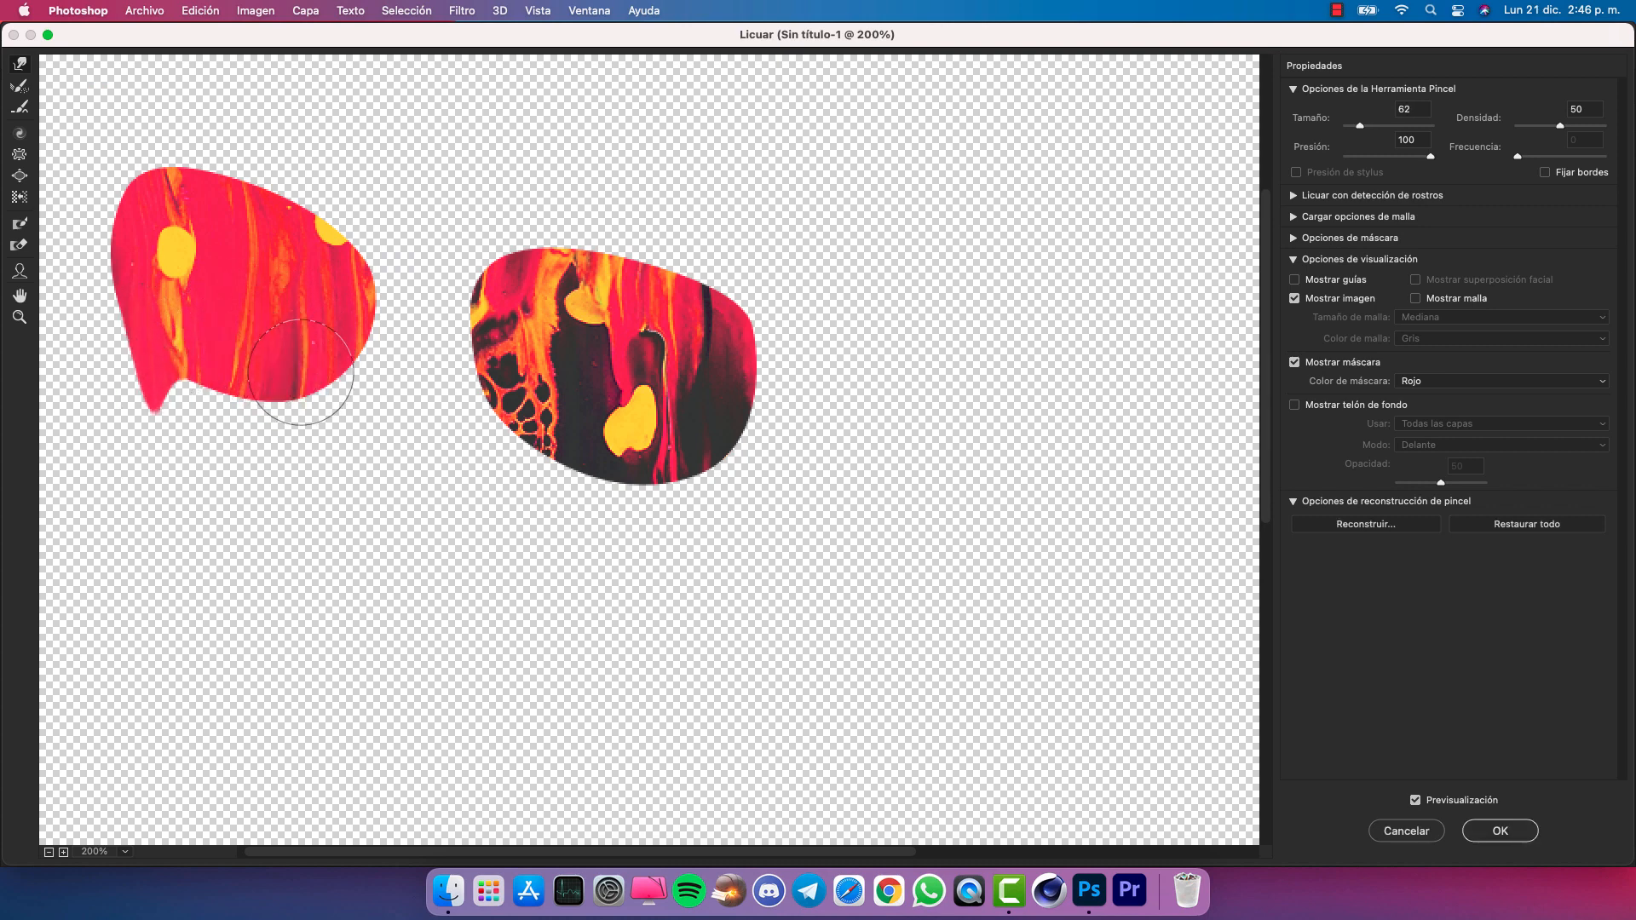
{"action": "left_click_drag", "start_coordinate": [159, 384], "coordinate": [184, 464]}
{"action": "left_click_drag", "start_coordinate": [333, 380], "coordinate": [296, 465]}
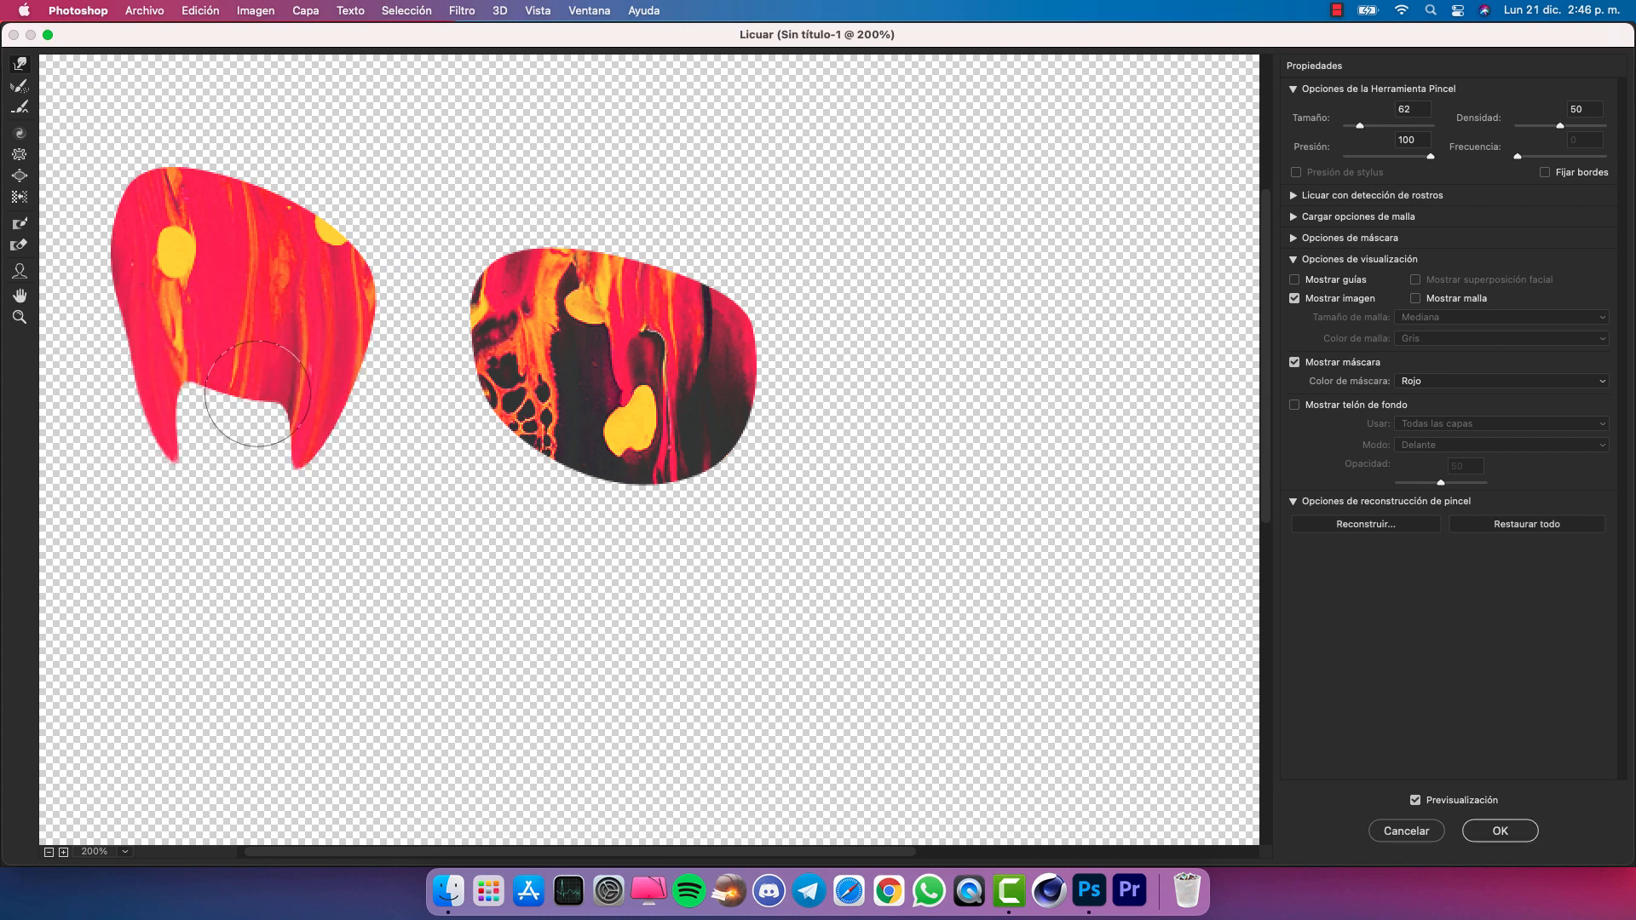
{"action": "mouse_move", "coordinate": [248, 393]}
{"action": "left_mouse_down"}
{"action": "mouse_move", "coordinate": [226, 427]}
{"action": "mouse_move", "coordinate": [220, 474]}
{"action": "mouse_move", "coordinate": [185, 404]}
{"action": "mouse_move", "coordinate": [224, 488]}
{"action": "mouse_move", "coordinate": [135, 597]}
{"action": "mouse_move", "coordinate": [182, 532]}
{"action": "mouse_move", "coordinate": [292, 445]}
{"action": "mouse_move", "coordinate": [227, 406]}
{"action": "mouse_move", "coordinate": [212, 517]}
{"action": "left_mouse_up"}
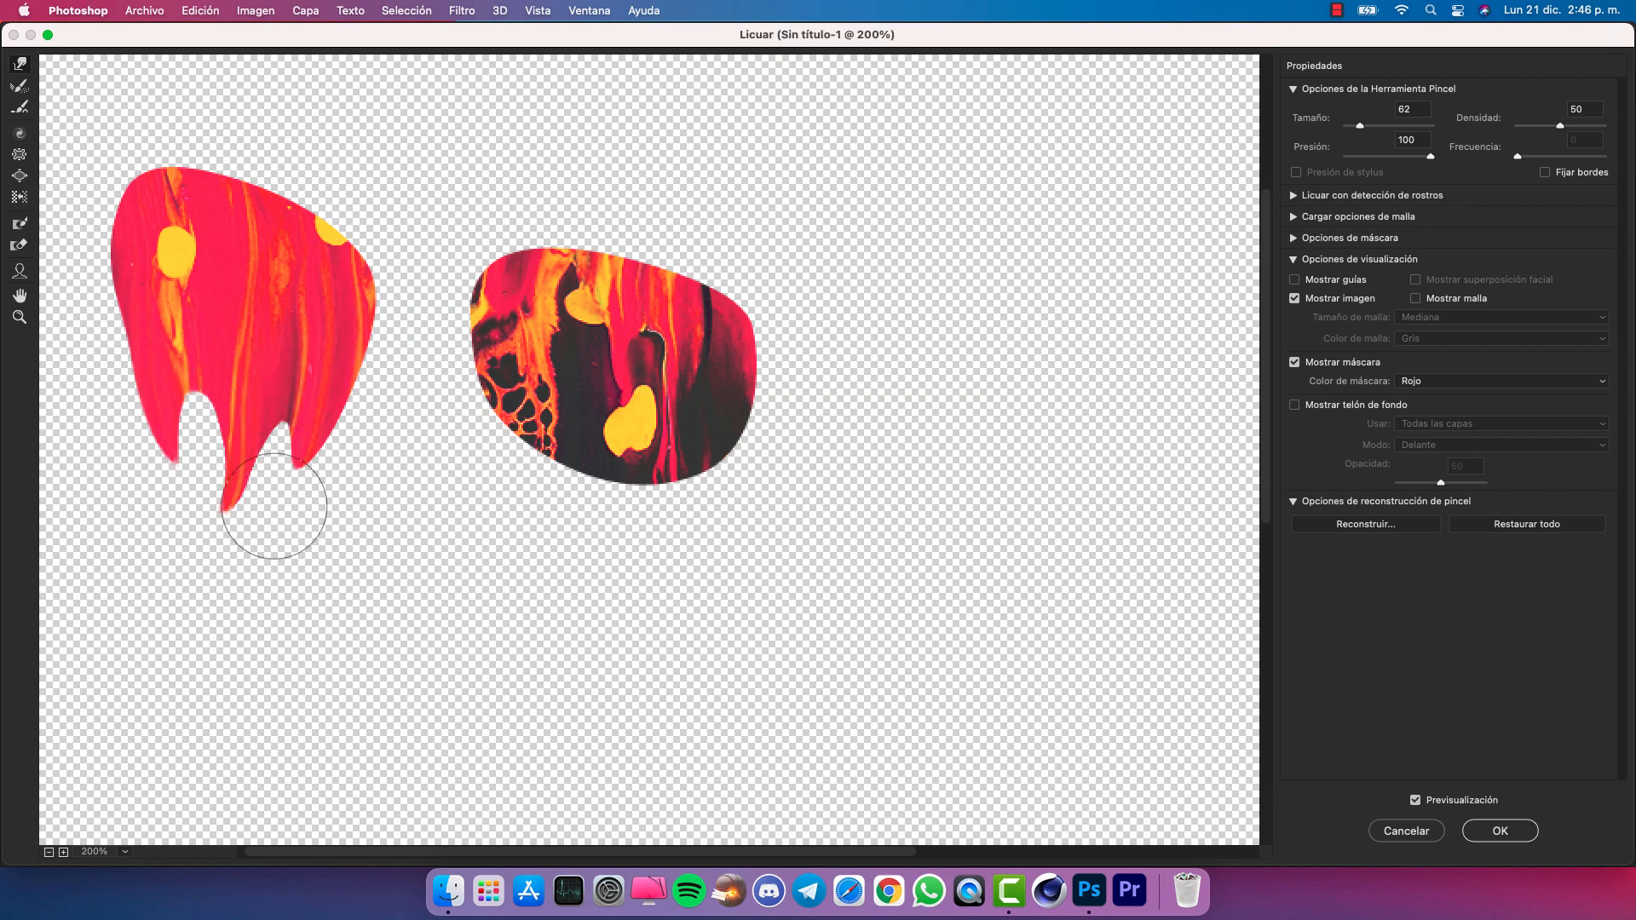
{"action": "left_click_drag", "start_coordinate": [522, 426], "coordinate": [527, 521]}
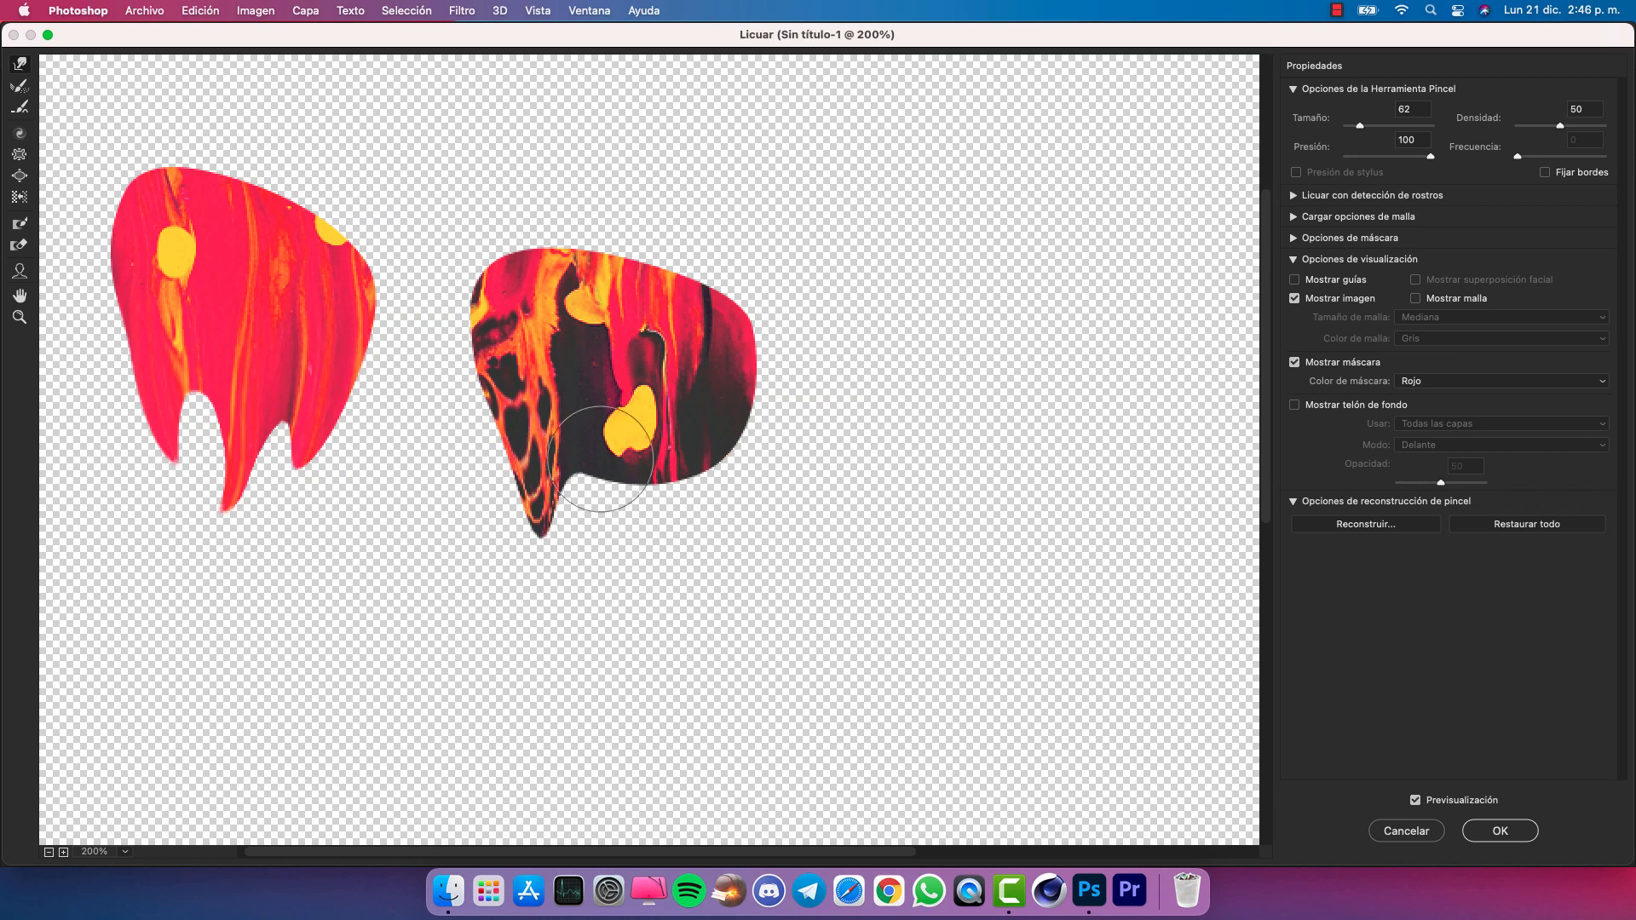
{"action": "left_click_drag", "start_coordinate": [661, 461], "coordinate": [665, 588]}
{"action": "key", "text": "super+z"}
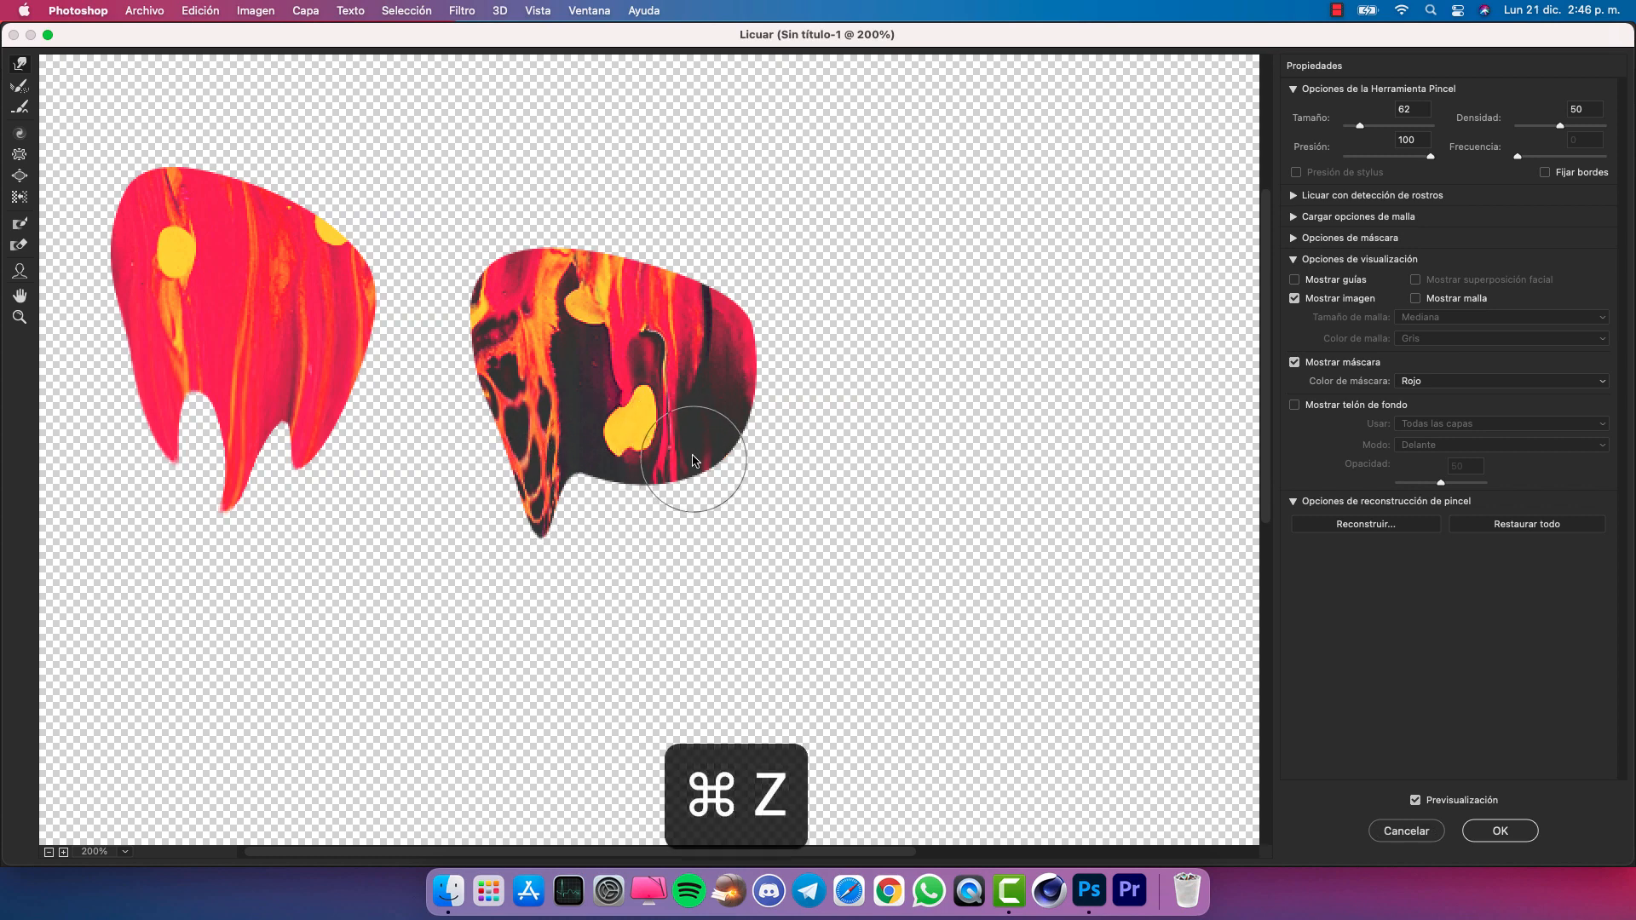
{"action": "left_click_drag", "start_coordinate": [676, 450], "coordinate": [682, 584]}
{"action": "key", "text": "super+z"}
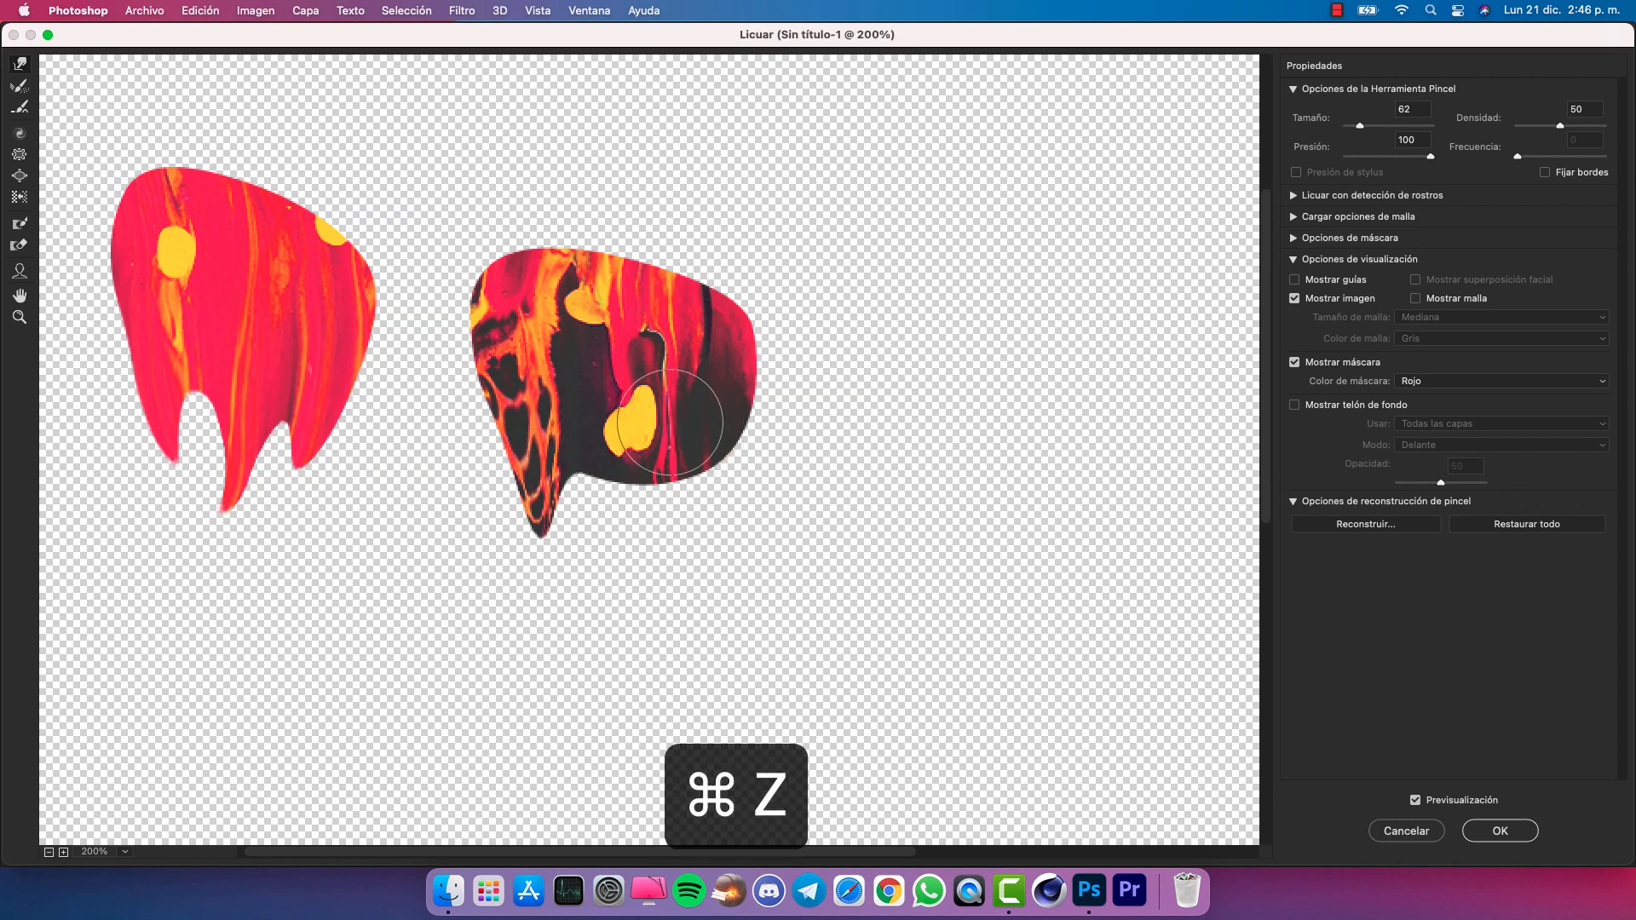
Set the warp brush size to 35 and pull several uneven drips down along the right lens's lower edge
{"action": "left_click_drag", "start_coordinate": [658, 437], "coordinate": [638, 441]}
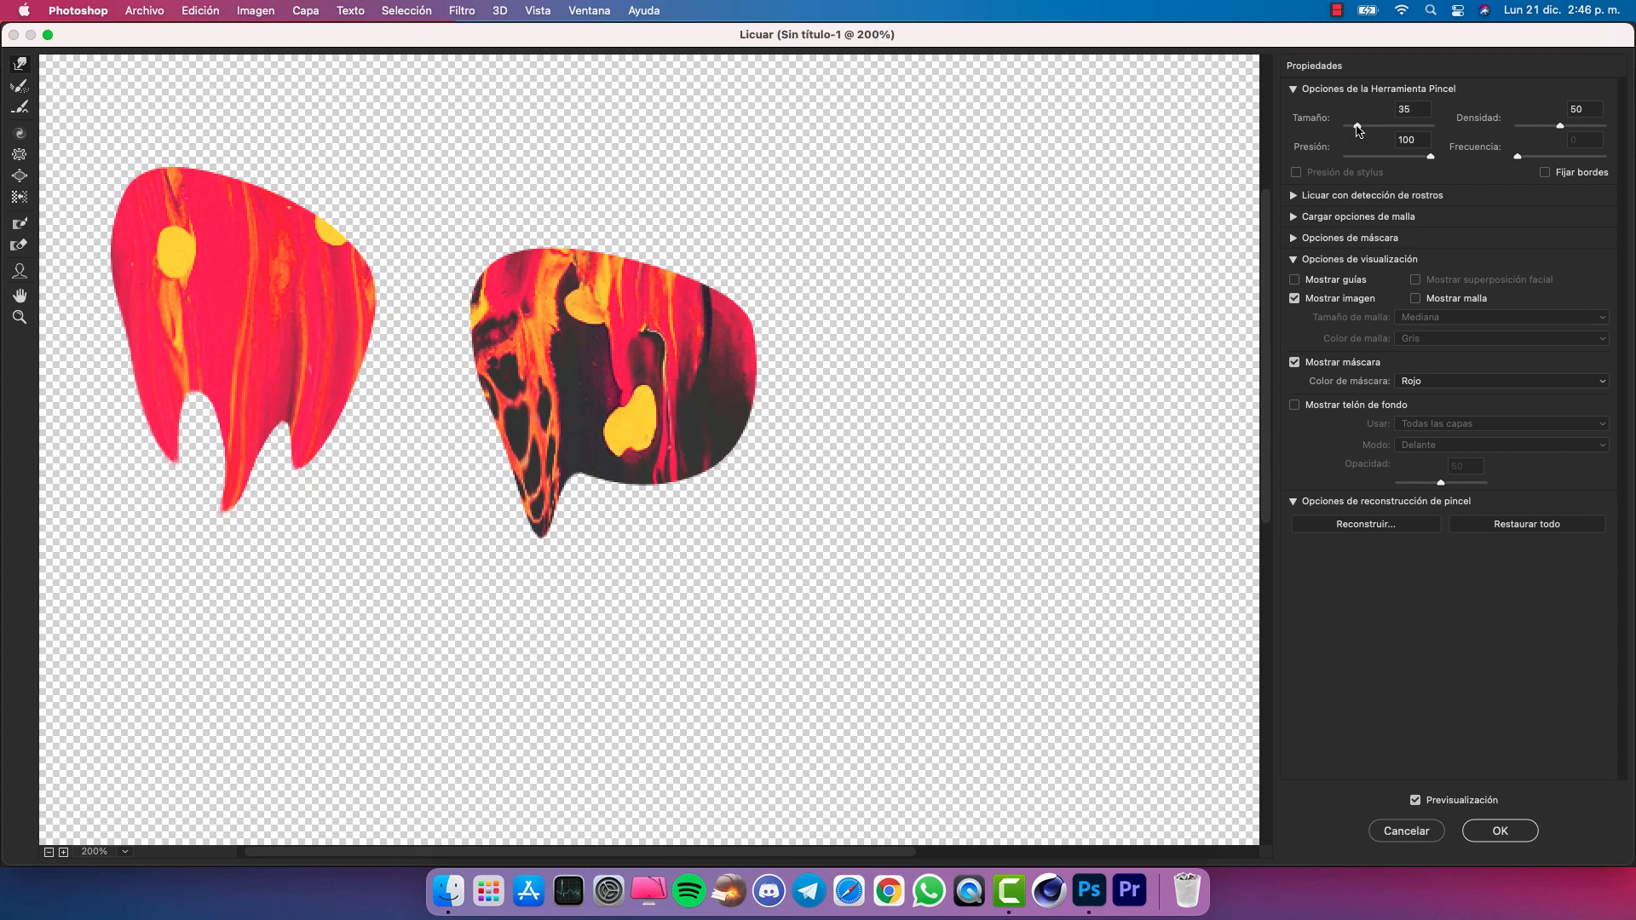
{"action": "left_click_drag", "start_coordinate": [655, 468], "coordinate": [664, 551]}
{"action": "key", "text": "super+z"}
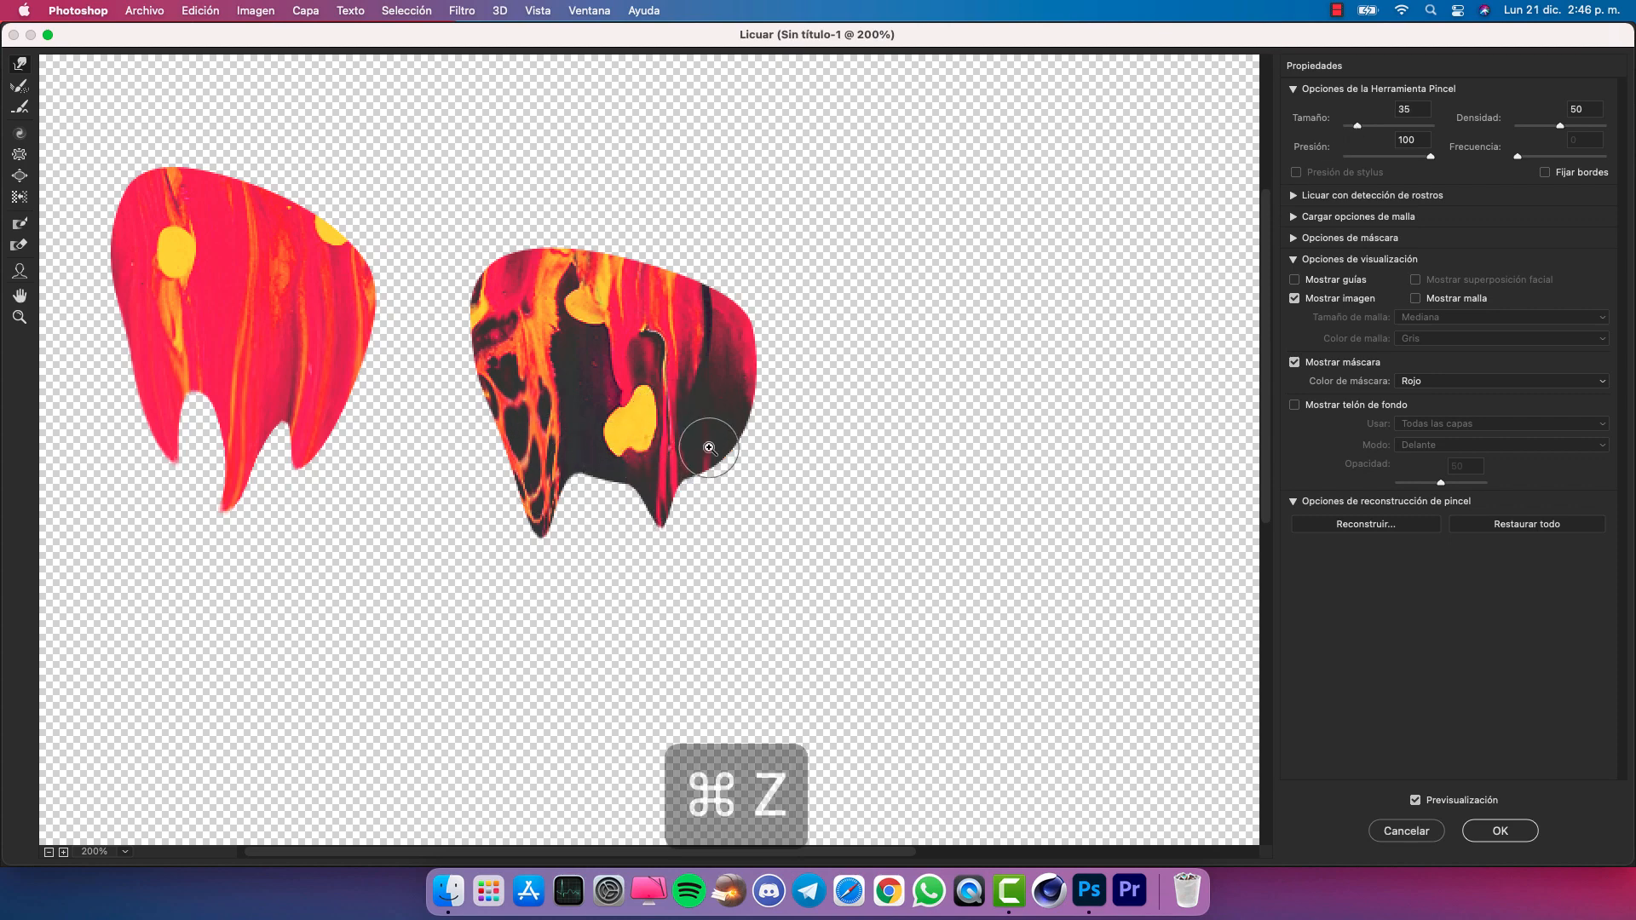
{"action": "left_click_drag", "start_coordinate": [709, 429], "coordinate": [654, 591]}
{"action": "mouse_move", "coordinate": [671, 470]}
{"action": "left_mouse_down"}
{"action": "mouse_move", "coordinate": [606, 612]}
{"action": "mouse_move", "coordinate": [622, 630]}
{"action": "left_mouse_up"}
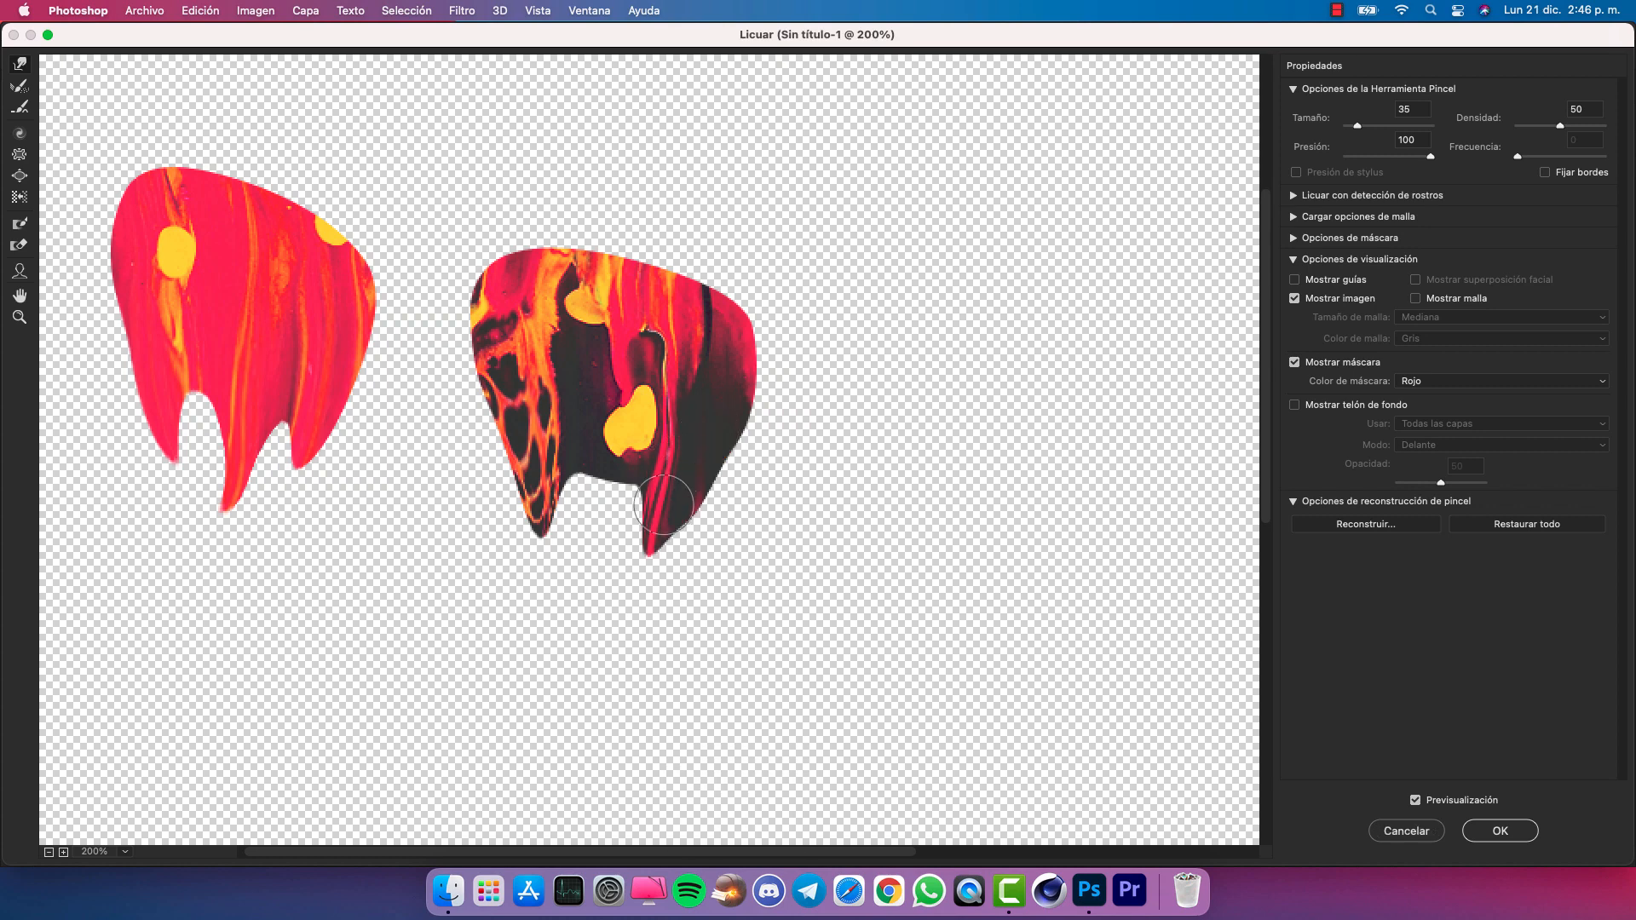
{"action": "left_click_drag", "start_coordinate": [663, 504], "coordinate": [541, 601]}
{"action": "left_click_drag", "start_coordinate": [617, 527], "coordinate": [575, 655]}
{"action": "left_click_drag", "start_coordinate": [636, 487], "coordinate": [588, 563]}
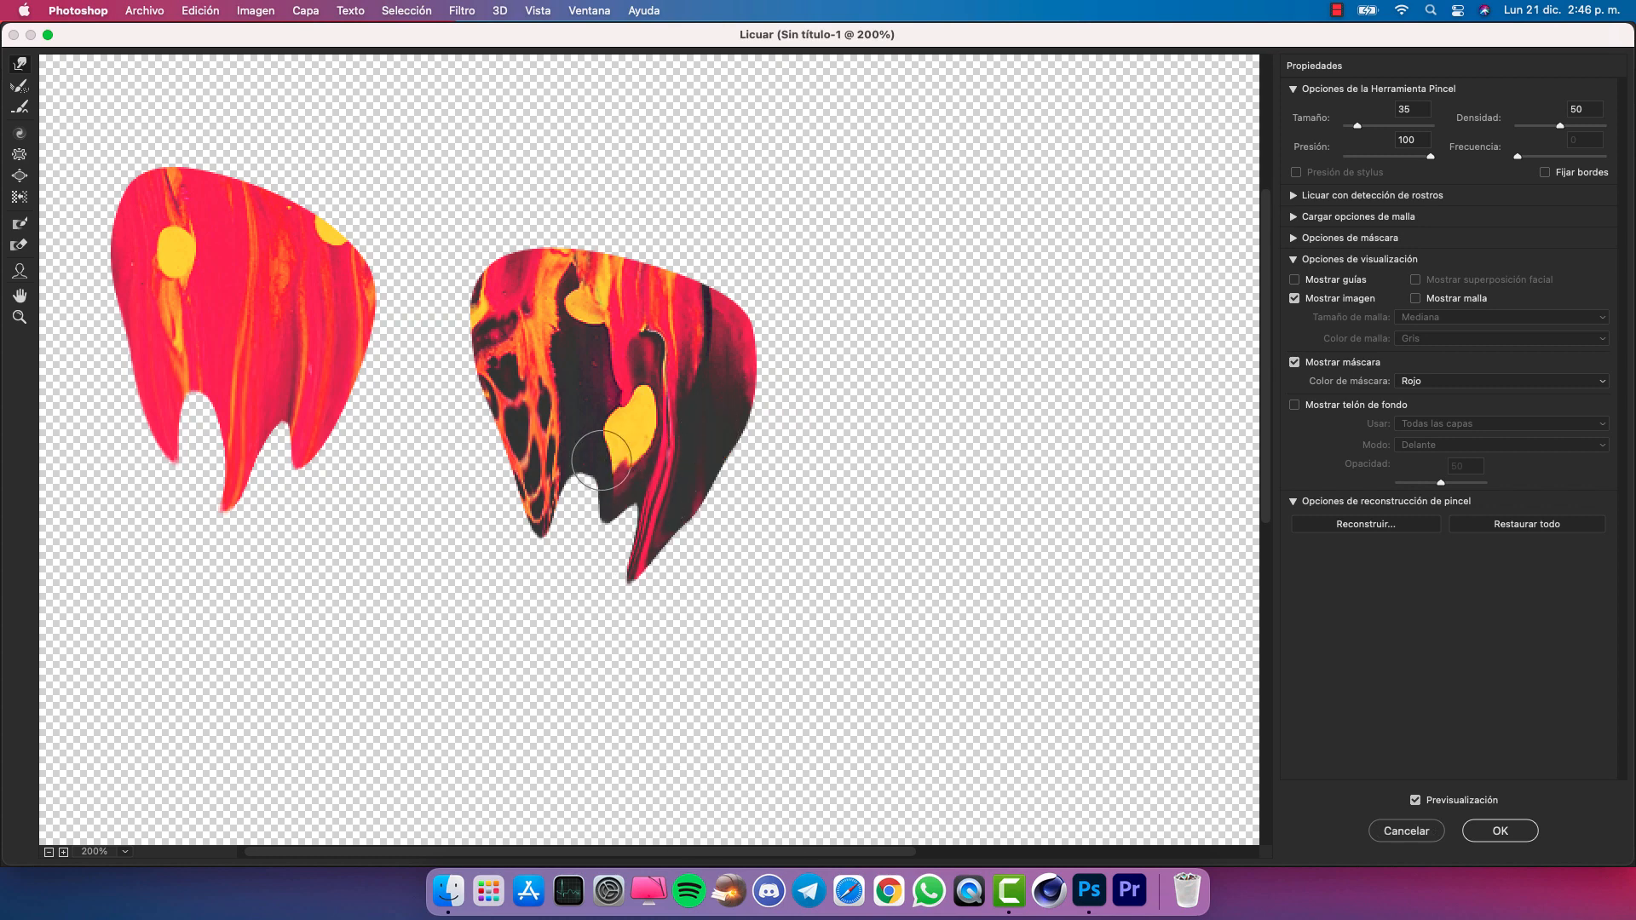
{"action": "left_click_drag", "start_coordinate": [601, 461], "coordinate": [567, 542]}
{"action": "left_click_drag", "start_coordinate": [693, 466], "coordinate": [720, 511]}
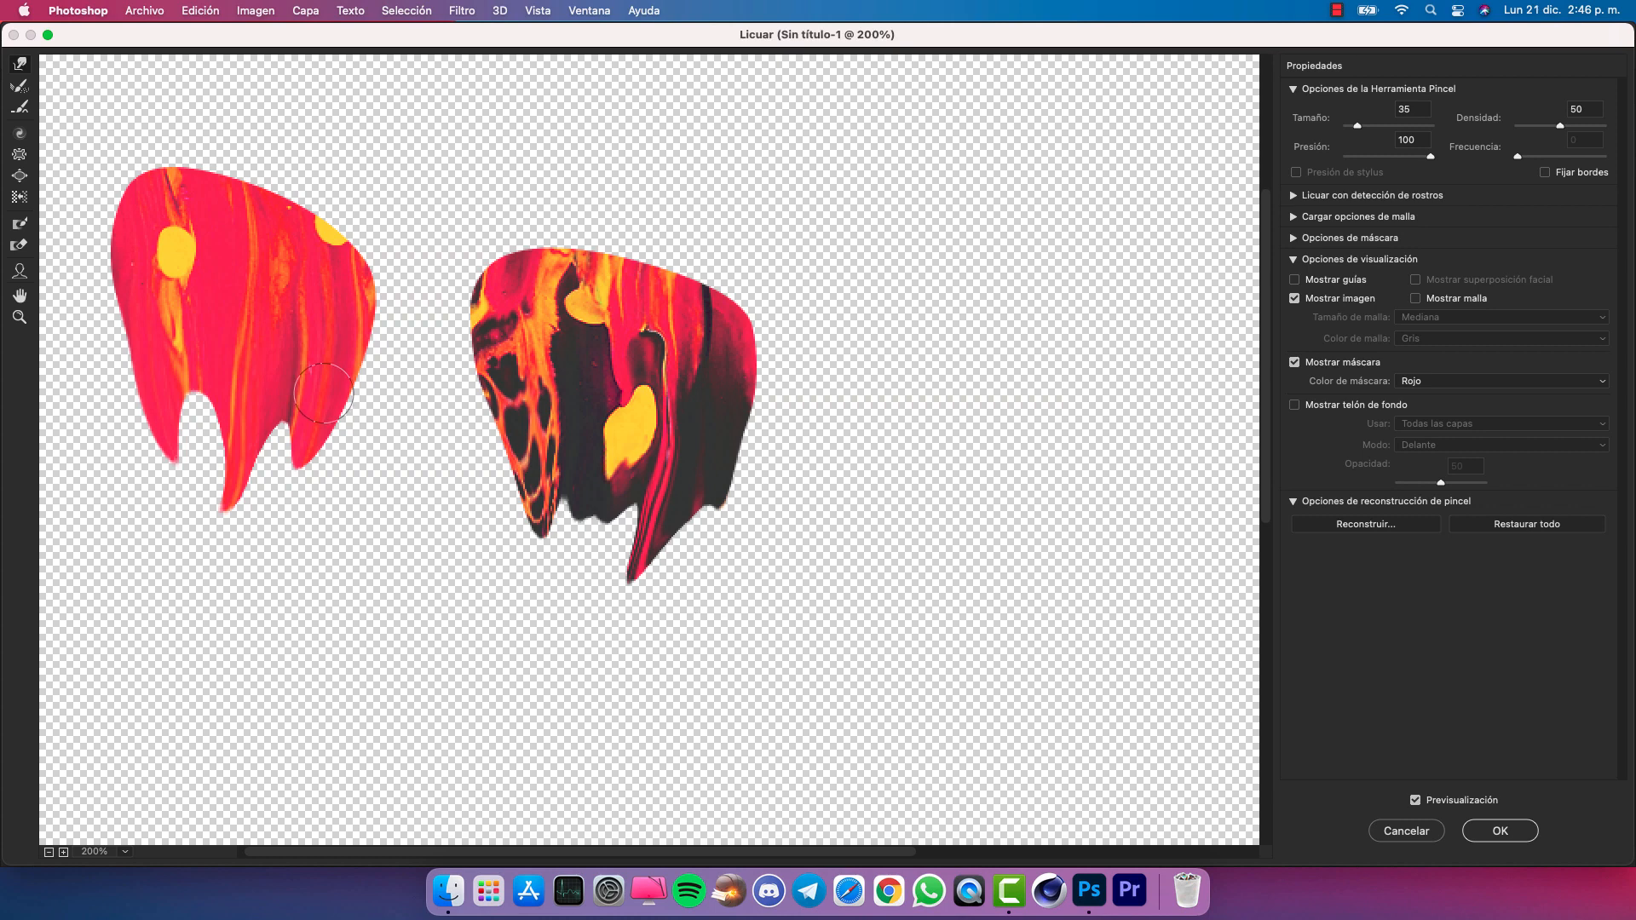
Widen and bend the left lens's drips and lengthen the drips at the right lens's lower-left edge
{"action": "left_click_drag", "start_coordinate": [324, 393], "coordinate": [337, 469]}
{"action": "mouse_move", "coordinate": [197, 380]}
{"action": "left_mouse_down"}
{"action": "mouse_move", "coordinate": [184, 455]}
{"action": "mouse_move", "coordinate": [205, 383]}
{"action": "mouse_move", "coordinate": [259, 439]}
{"action": "mouse_move", "coordinate": [226, 439]}
{"action": "mouse_move", "coordinate": [220, 409]}
{"action": "mouse_move", "coordinate": [192, 474]}
{"action": "mouse_move", "coordinate": [169, 460]}
{"action": "mouse_move", "coordinate": [151, 486]}
{"action": "mouse_move", "coordinate": [146, 418]}
{"action": "mouse_move", "coordinate": [113, 488]}
{"action": "mouse_move", "coordinate": [154, 498]}
{"action": "mouse_move", "coordinate": [137, 538]}
{"action": "left_mouse_up"}
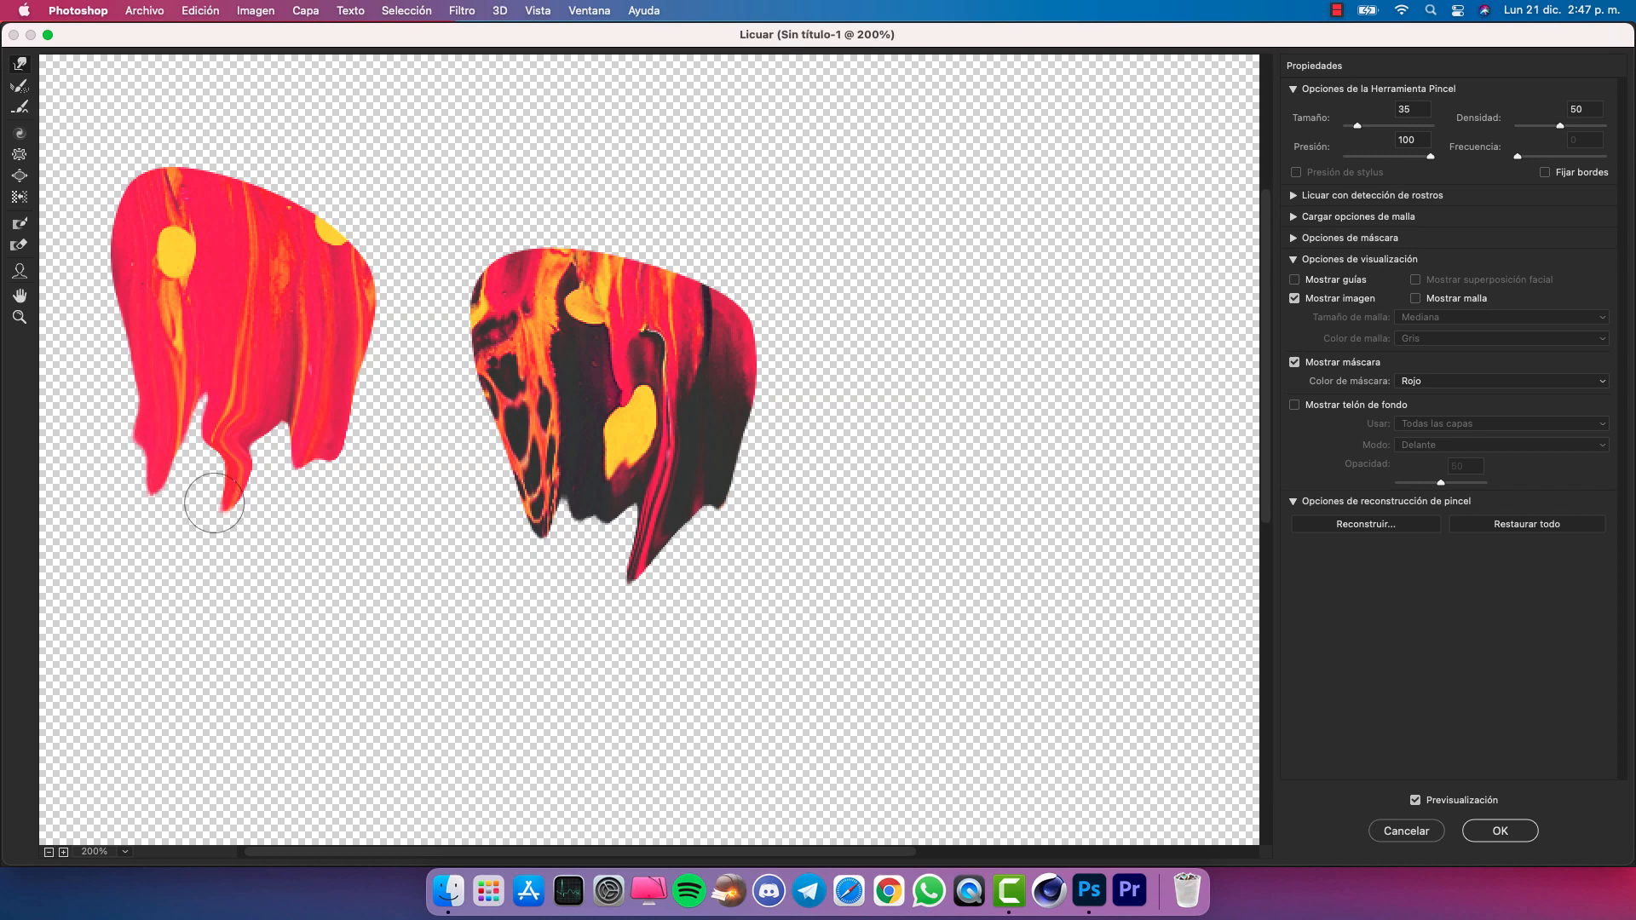
{"action": "mouse_move", "coordinate": [209, 494]}
{"action": "left_mouse_down"}
{"action": "mouse_move", "coordinate": [213, 451]}
{"action": "mouse_move", "coordinate": [212, 486]}
{"action": "mouse_move", "coordinate": [166, 496]}
{"action": "mouse_move", "coordinate": [184, 459]}
{"action": "mouse_move", "coordinate": [205, 510]}
{"action": "mouse_move", "coordinate": [179, 457]}
{"action": "mouse_move", "coordinate": [193, 546]}
{"action": "mouse_move", "coordinate": [143, 460]}
{"action": "left_mouse_up"}
{"action": "key", "text": "super+z"}
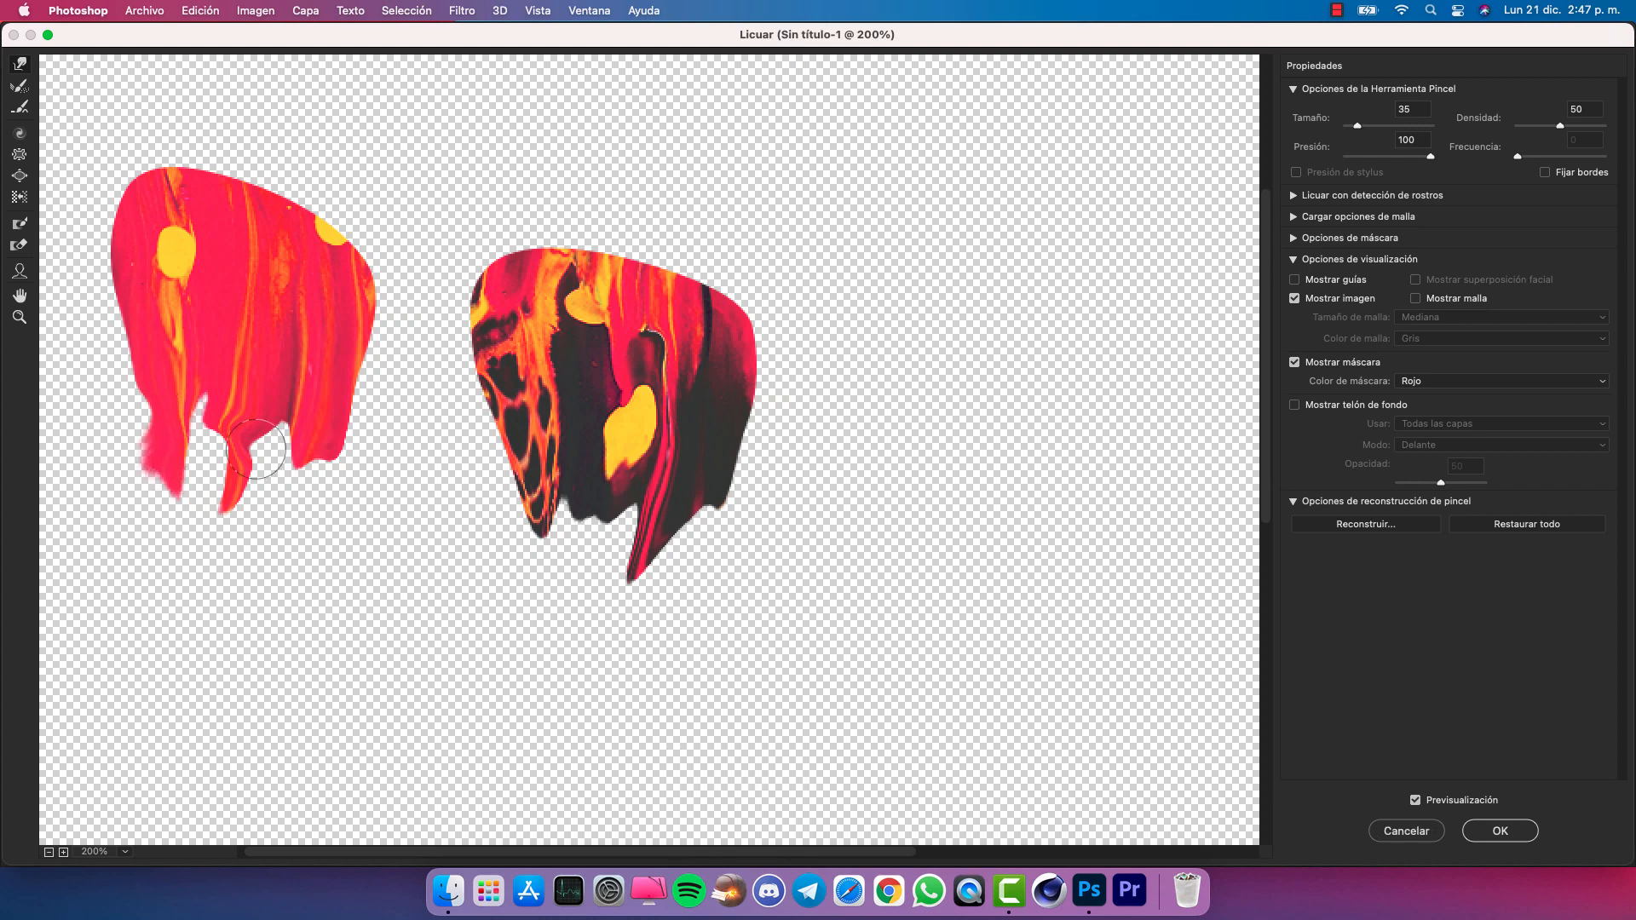
{"action": "mouse_move", "coordinate": [583, 498]}
{"action": "left_mouse_down"}
{"action": "mouse_move", "coordinate": [513, 591]}
{"action": "mouse_move", "coordinate": [568, 561]}
{"action": "left_mouse_up"}
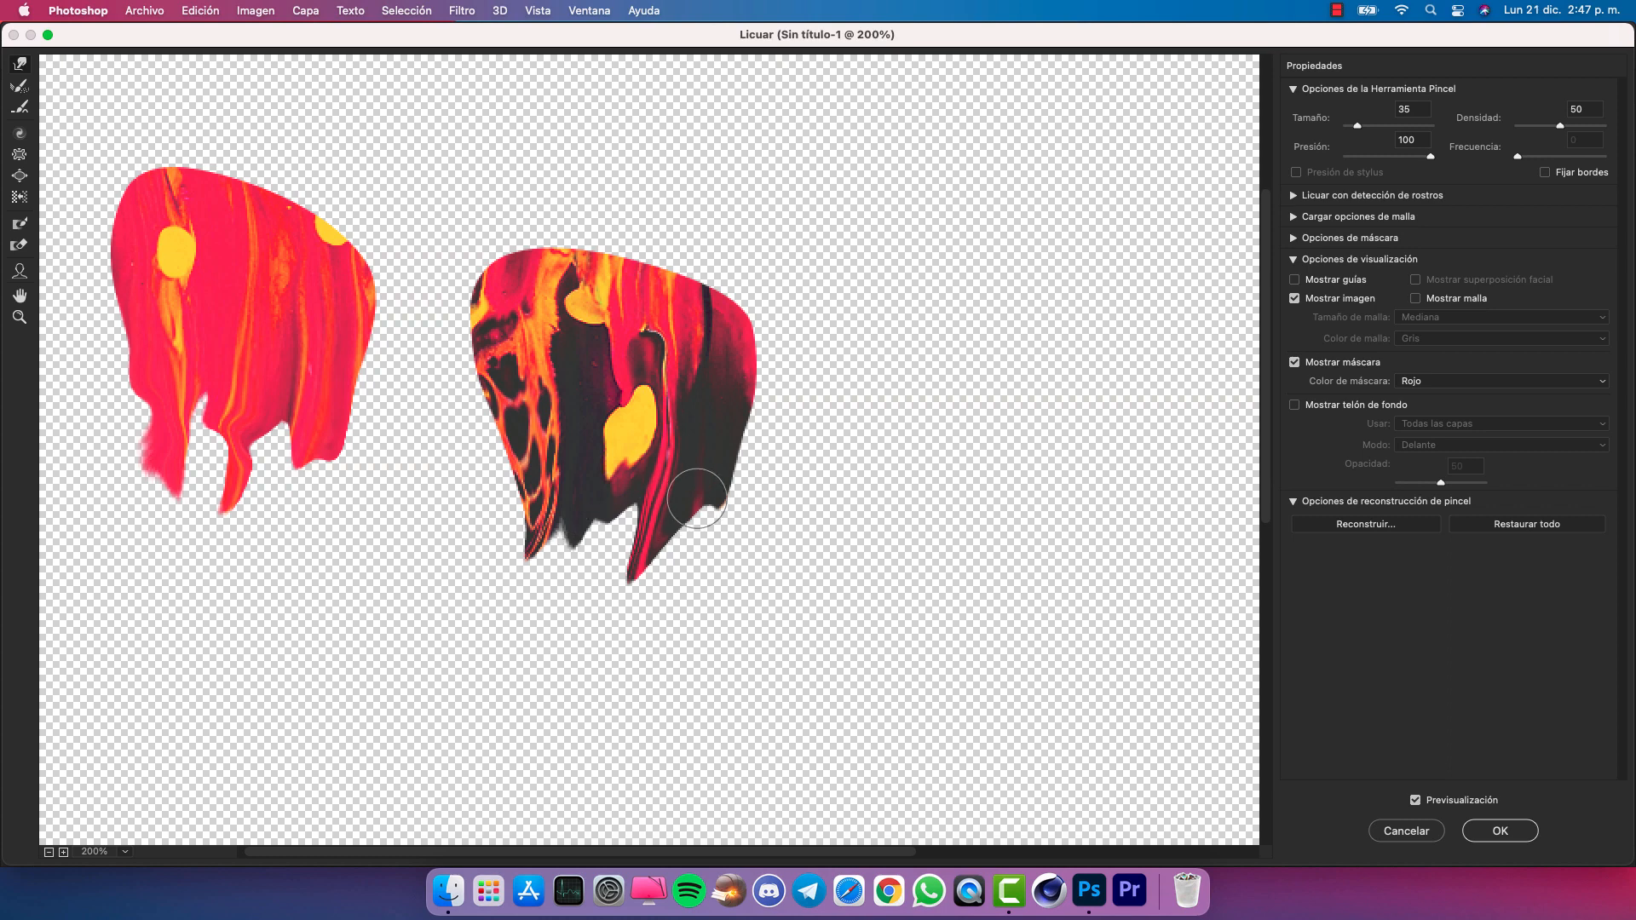
Partly restore the drip ends of both lenses with the Reconstruct tool, enlarging its brush to 94
{"action": "mouse_move", "coordinate": [334, 468]}
{"action": "left_mouse_down"}
{"action": "mouse_move", "coordinate": [293, 486]}
{"action": "mouse_move", "coordinate": [208, 464]}
{"action": "mouse_move", "coordinate": [29, 478]}
{"action": "left_mouse_up"}
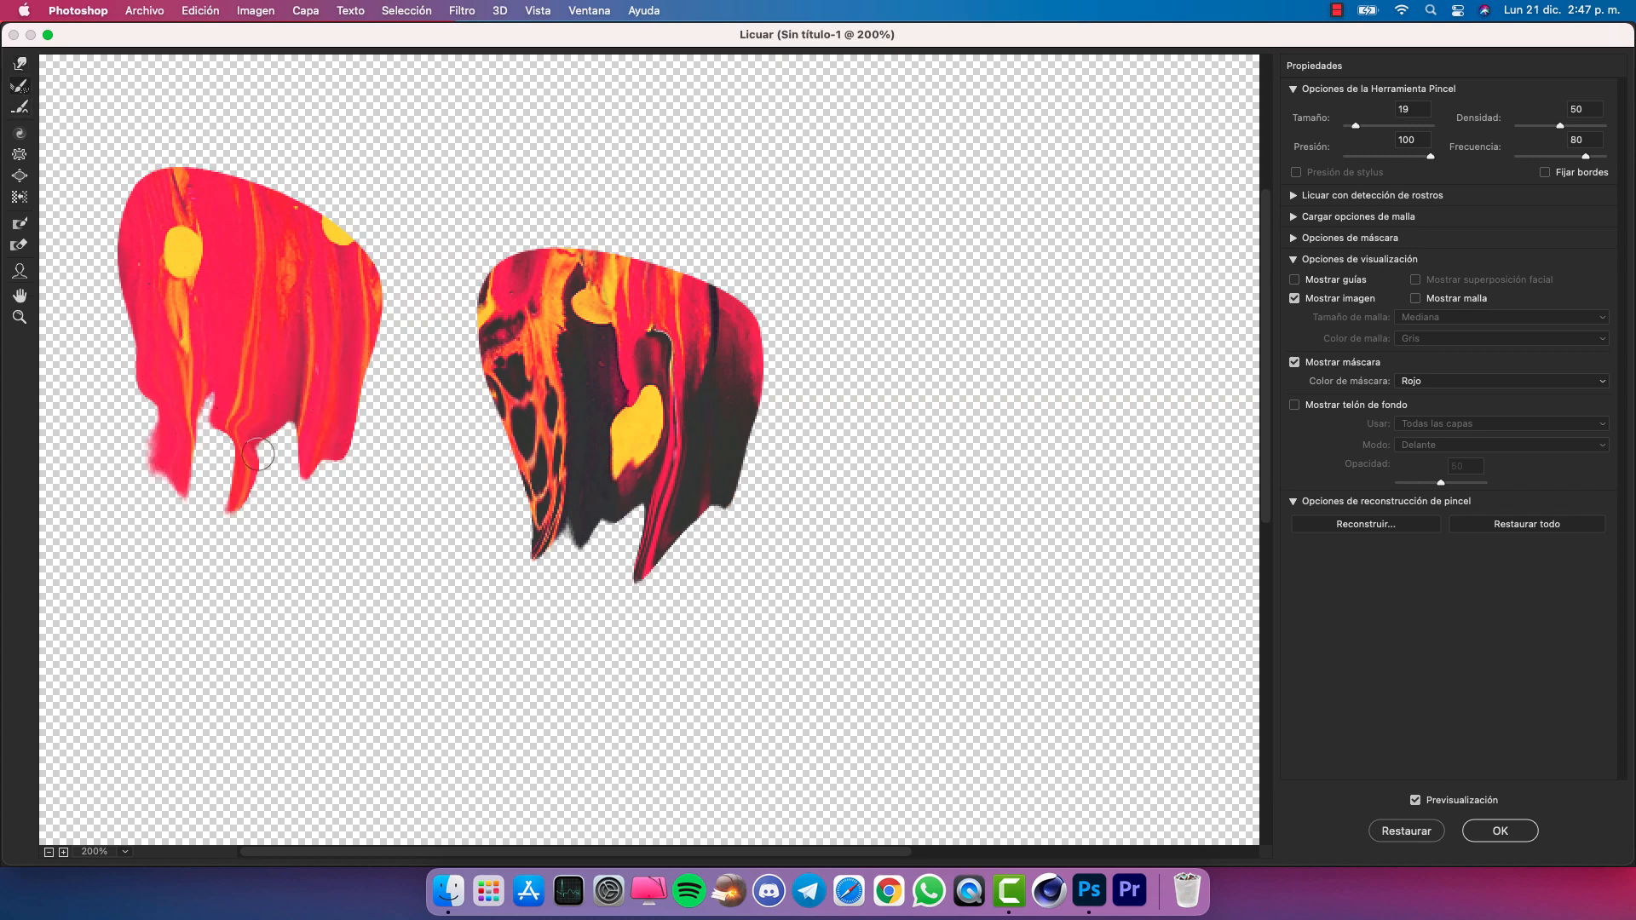
{"action": "key", "text": "super+minus"}
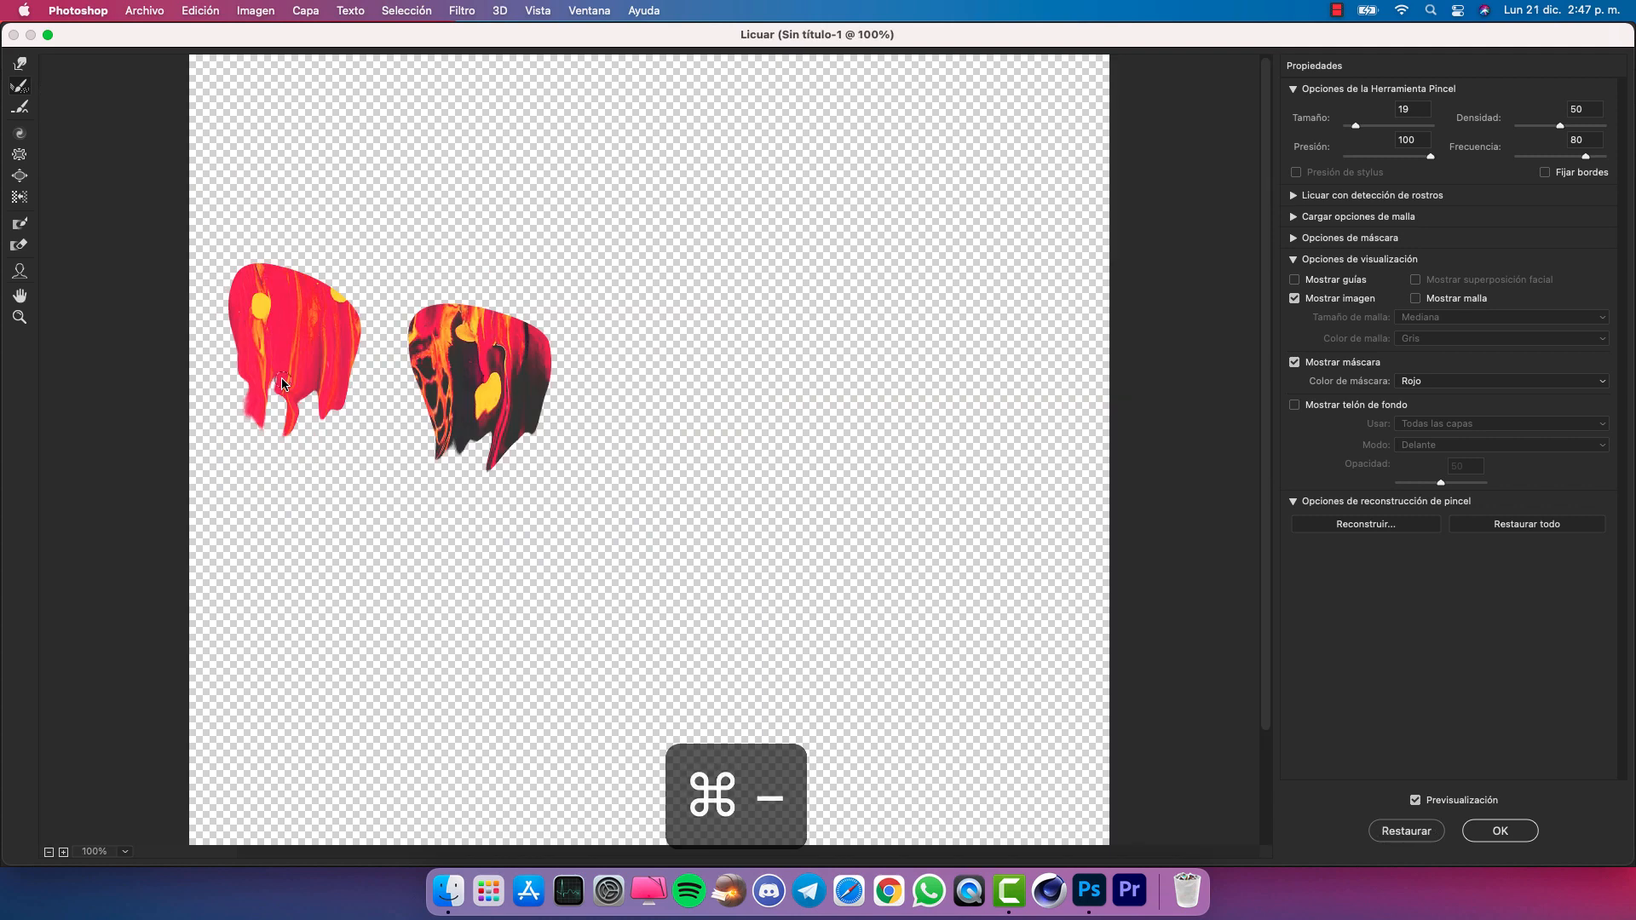
{"action": "left_click_drag", "start_coordinate": [283, 380], "coordinate": [312, 380]}
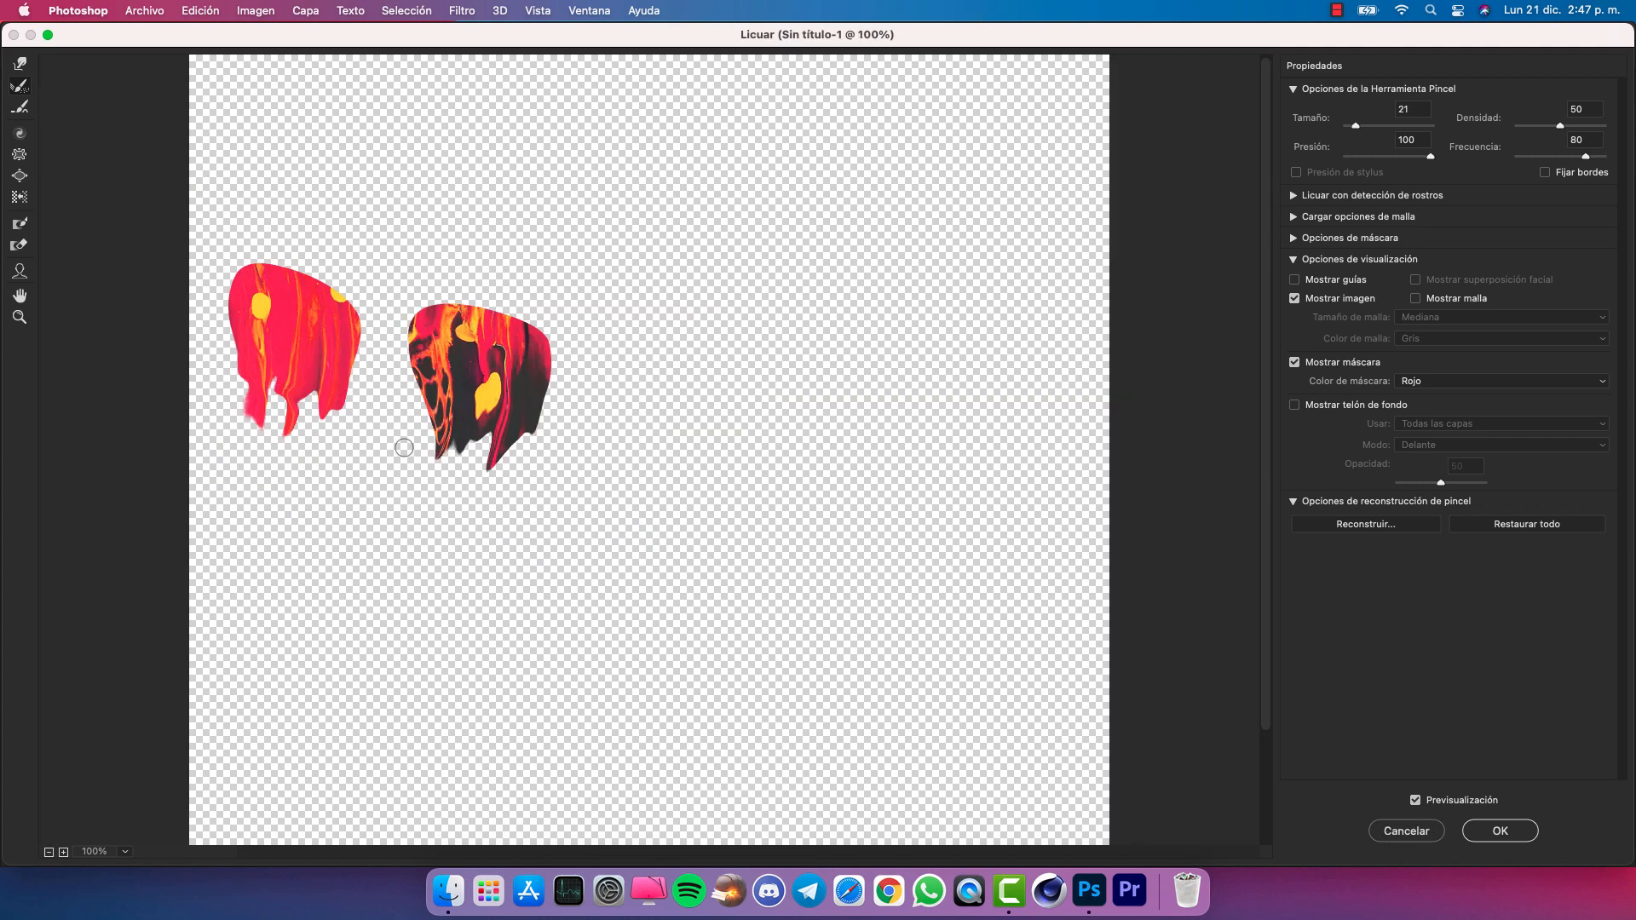
{"action": "left_click_drag", "start_coordinate": [340, 428], "coordinate": [274, 403]}
{"action": "key", "text": "super+z"}
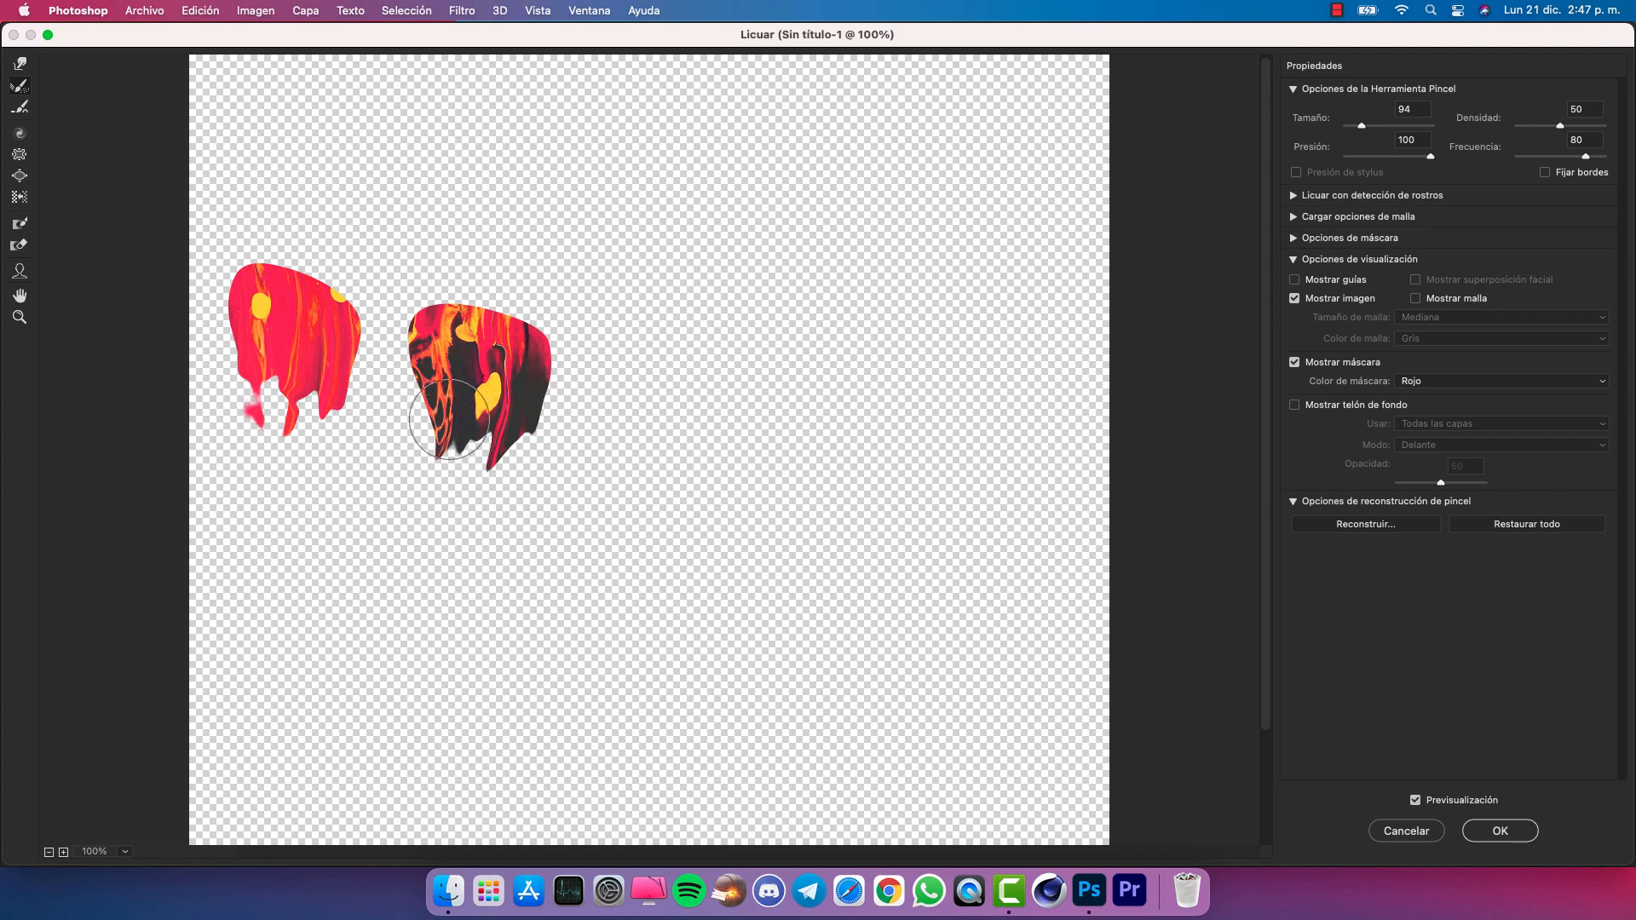
{"action": "mouse_move", "coordinate": [481, 435]}
{"action": "left_mouse_down"}
{"action": "mouse_move", "coordinate": [456, 432]}
{"action": "mouse_move", "coordinate": [507, 434]}
{"action": "left_mouse_up"}
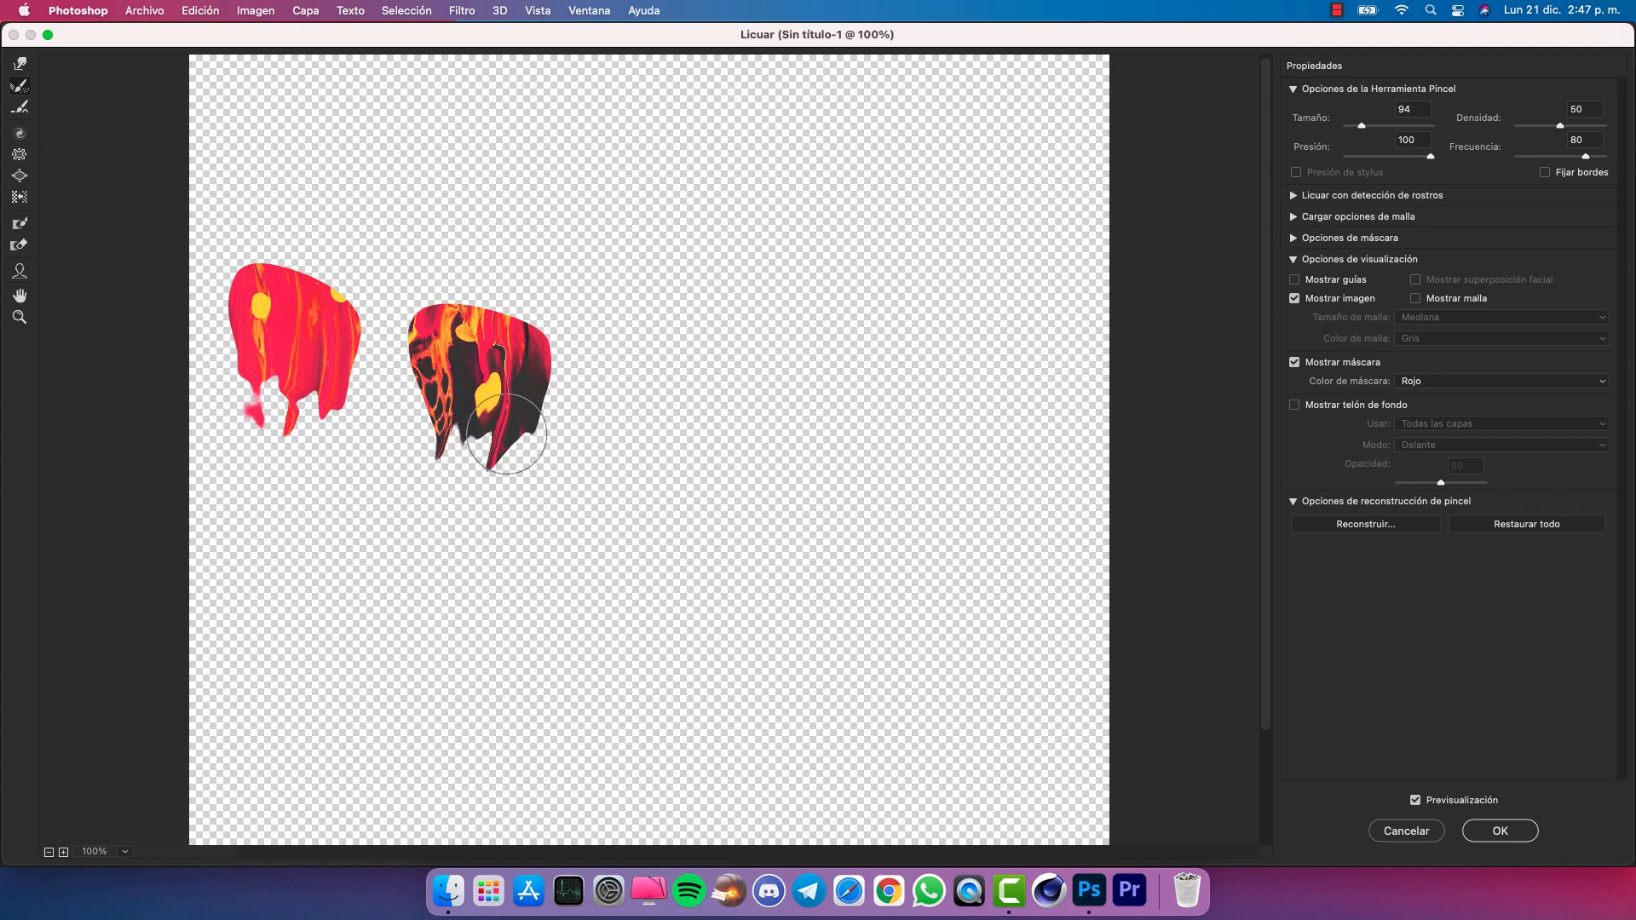
Twirl the marbled texture inside both lenses with the Twirl tool at brush size 122
{"action": "left_click", "coordinate": [20, 133]}
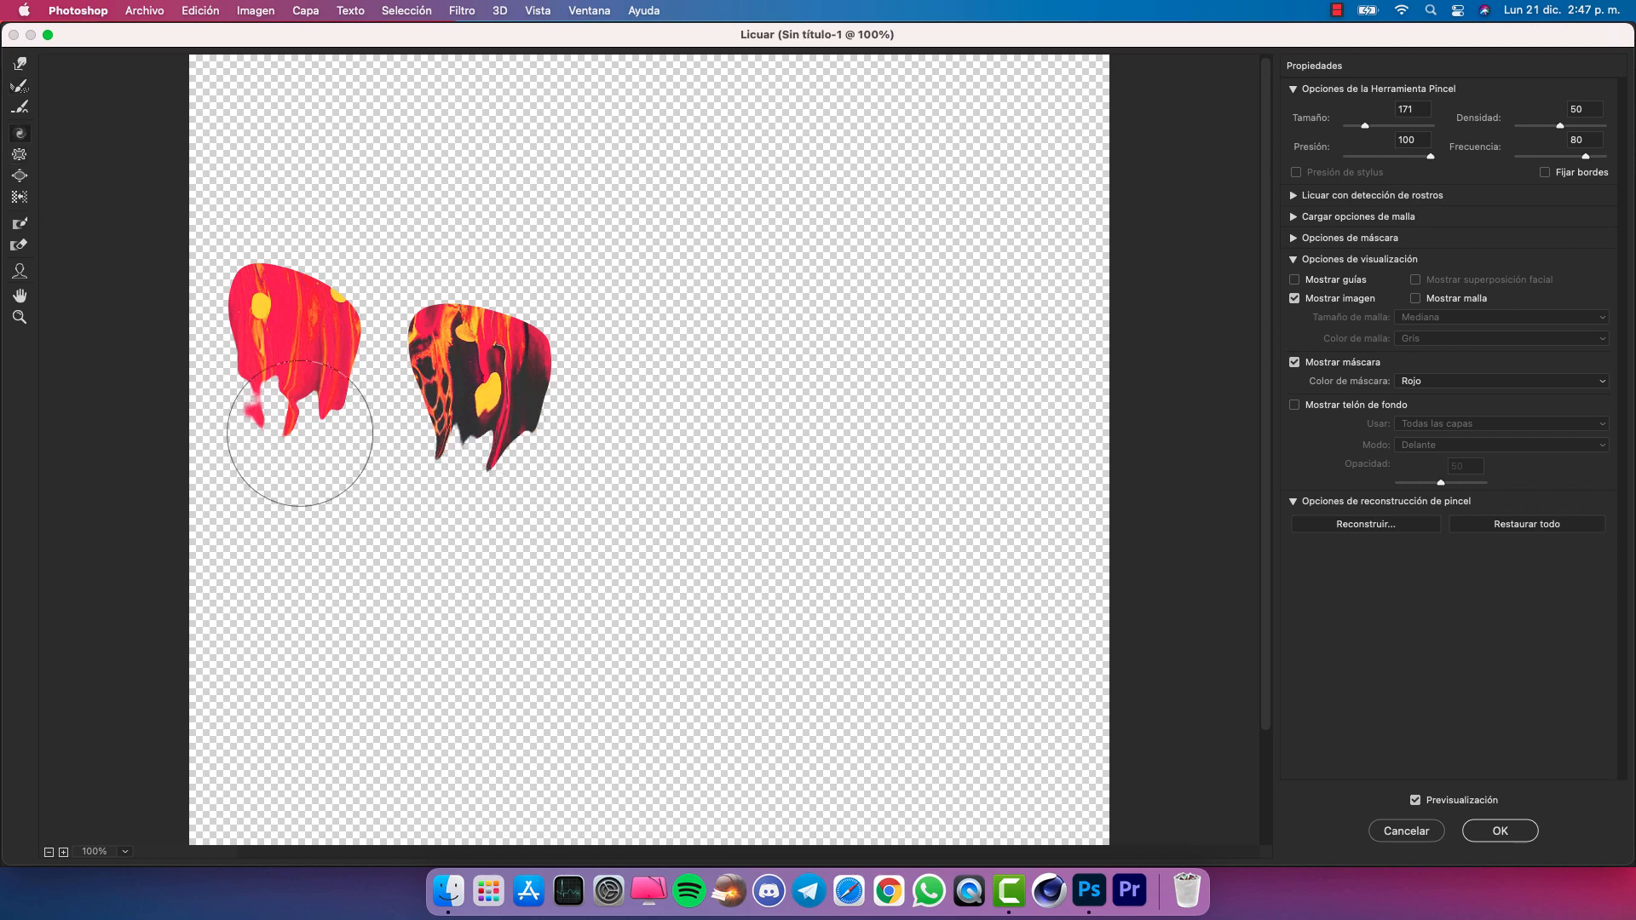
{"action": "left_click_drag", "start_coordinate": [299, 427], "coordinate": [300, 401]}
{"action": "key", "text": "super+z"}
{"action": "key", "text": "super+z"}
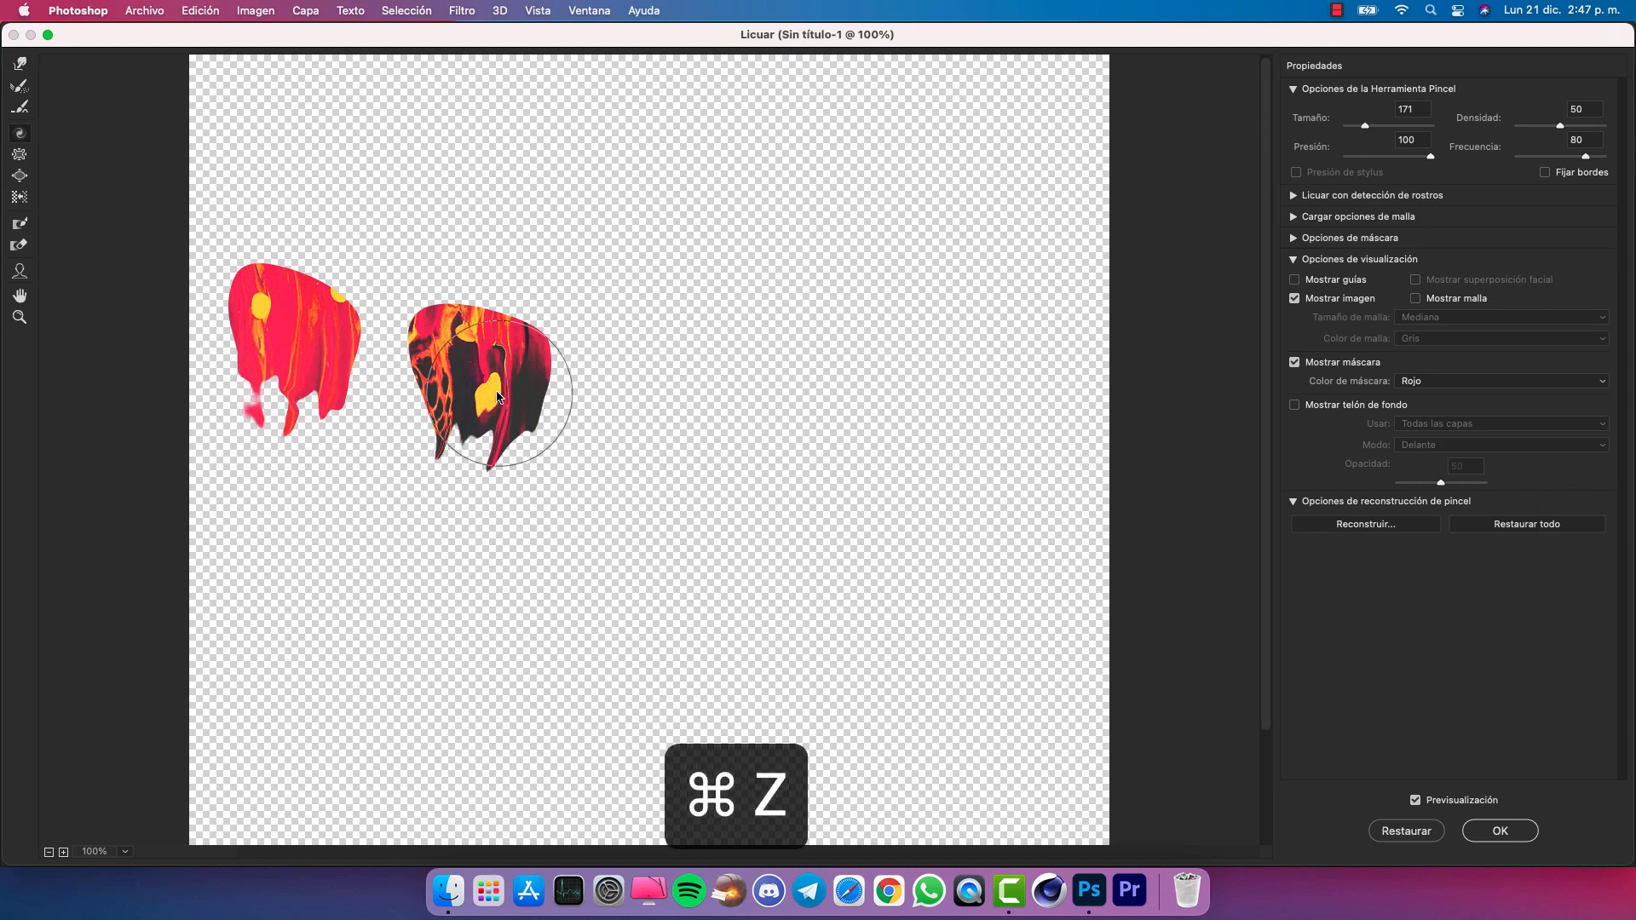
{"action": "left_click_drag", "start_coordinate": [502, 402], "coordinate": [461, 406], "text": "ctrl+alt"}
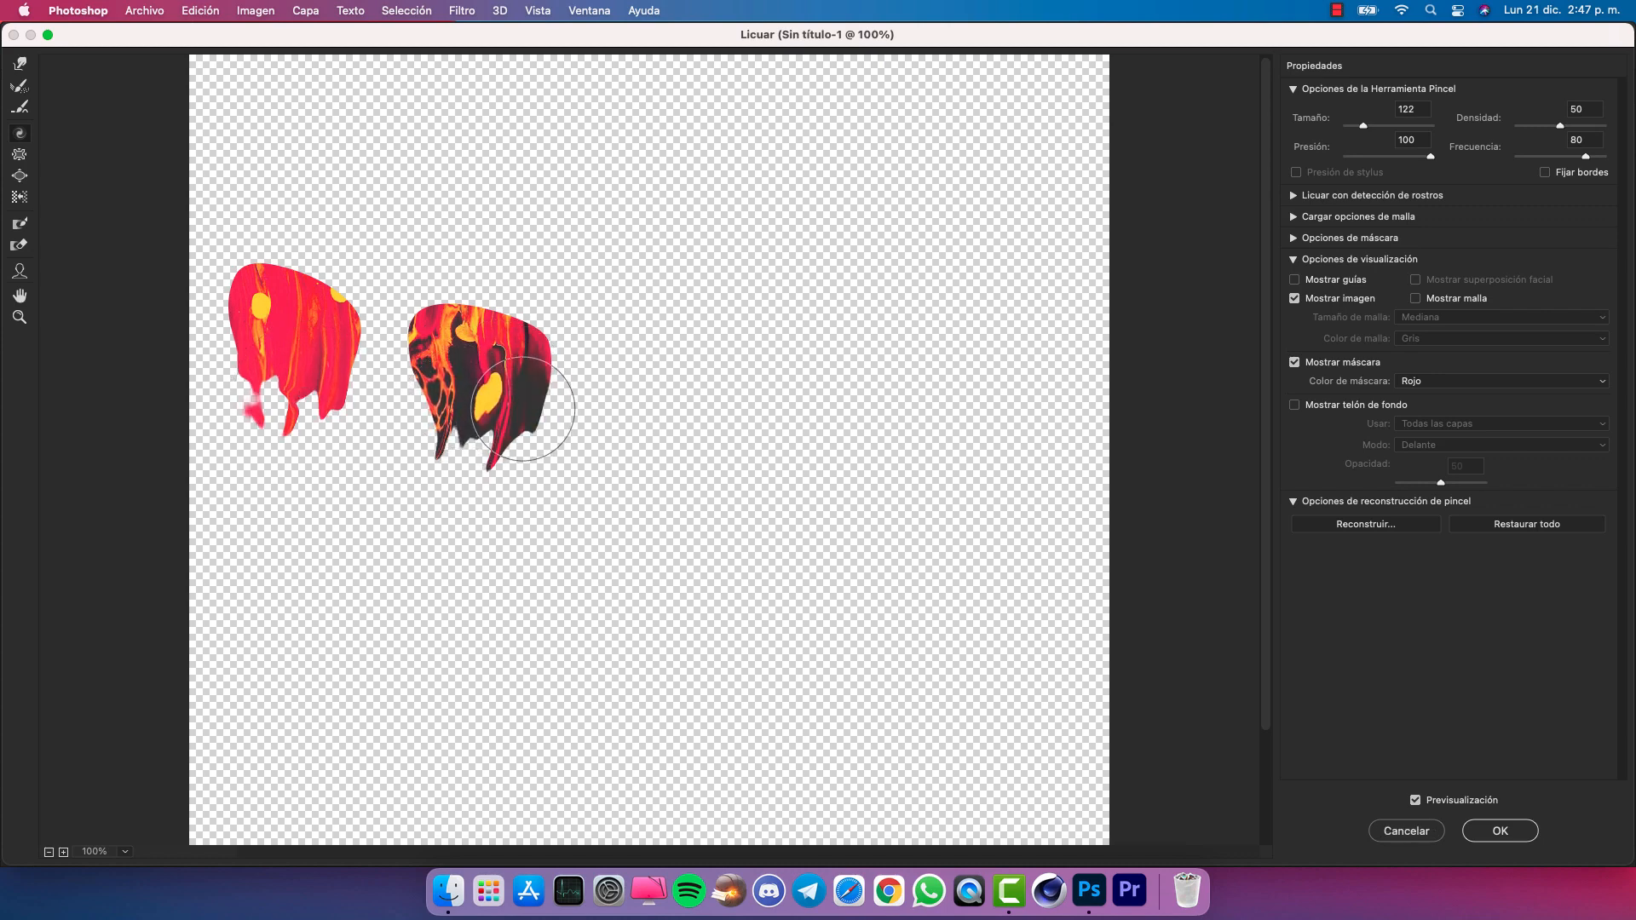
{"action": "left_click", "coordinate": [323, 319]}
{"action": "left_click", "coordinate": [250, 299]}
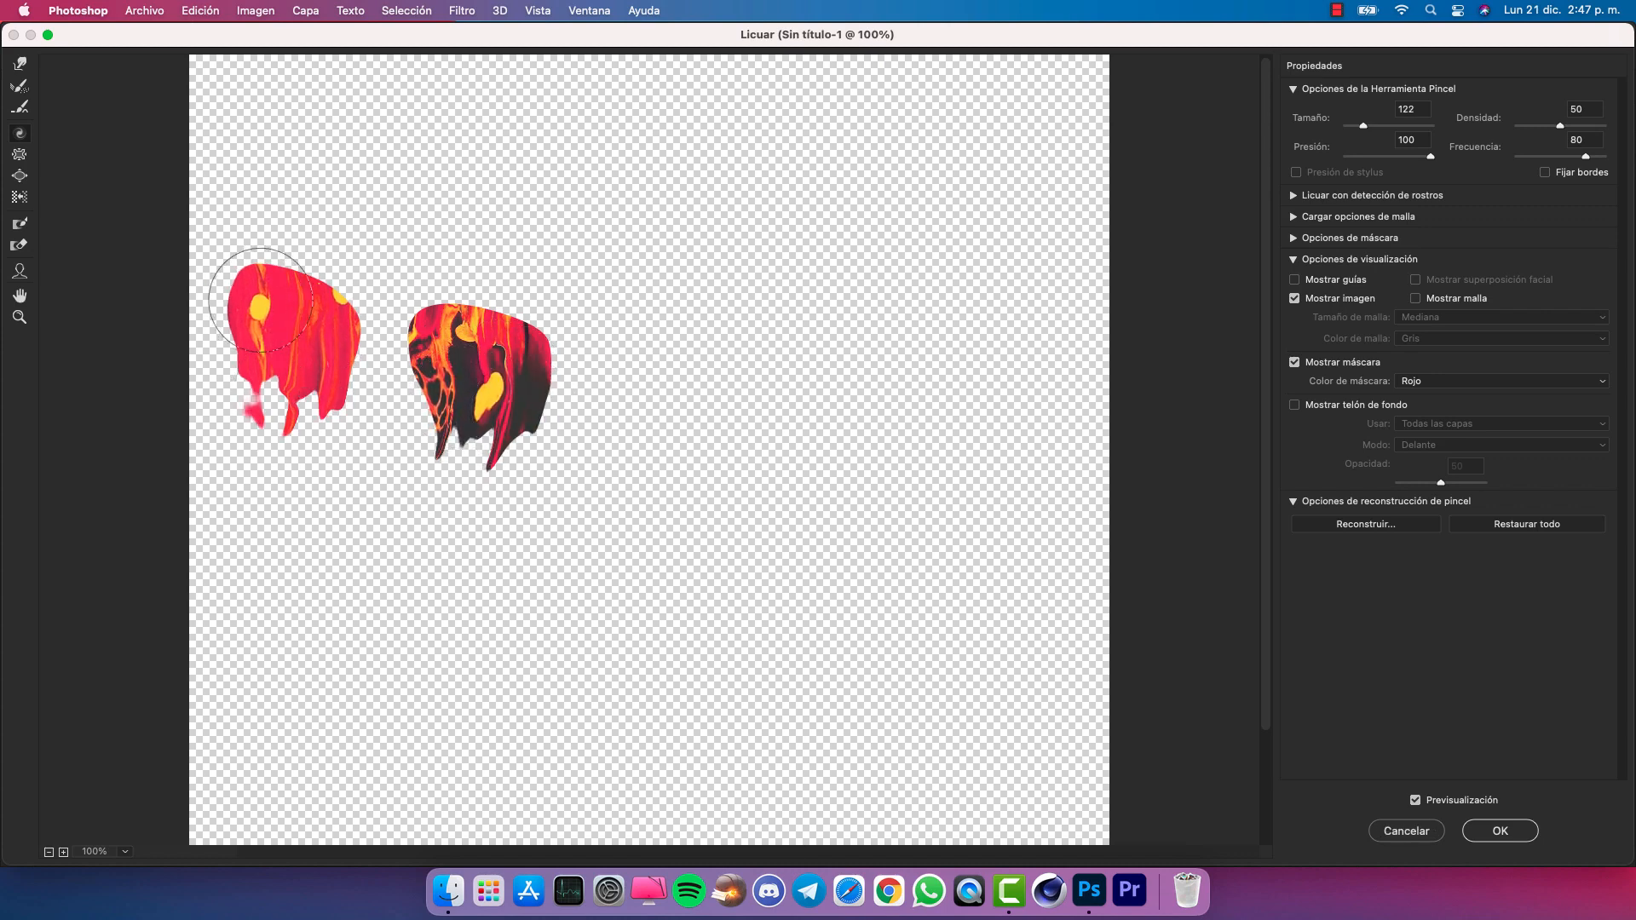
{"action": "left_click", "coordinate": [435, 333]}
{"action": "left_click", "coordinate": [503, 343]}
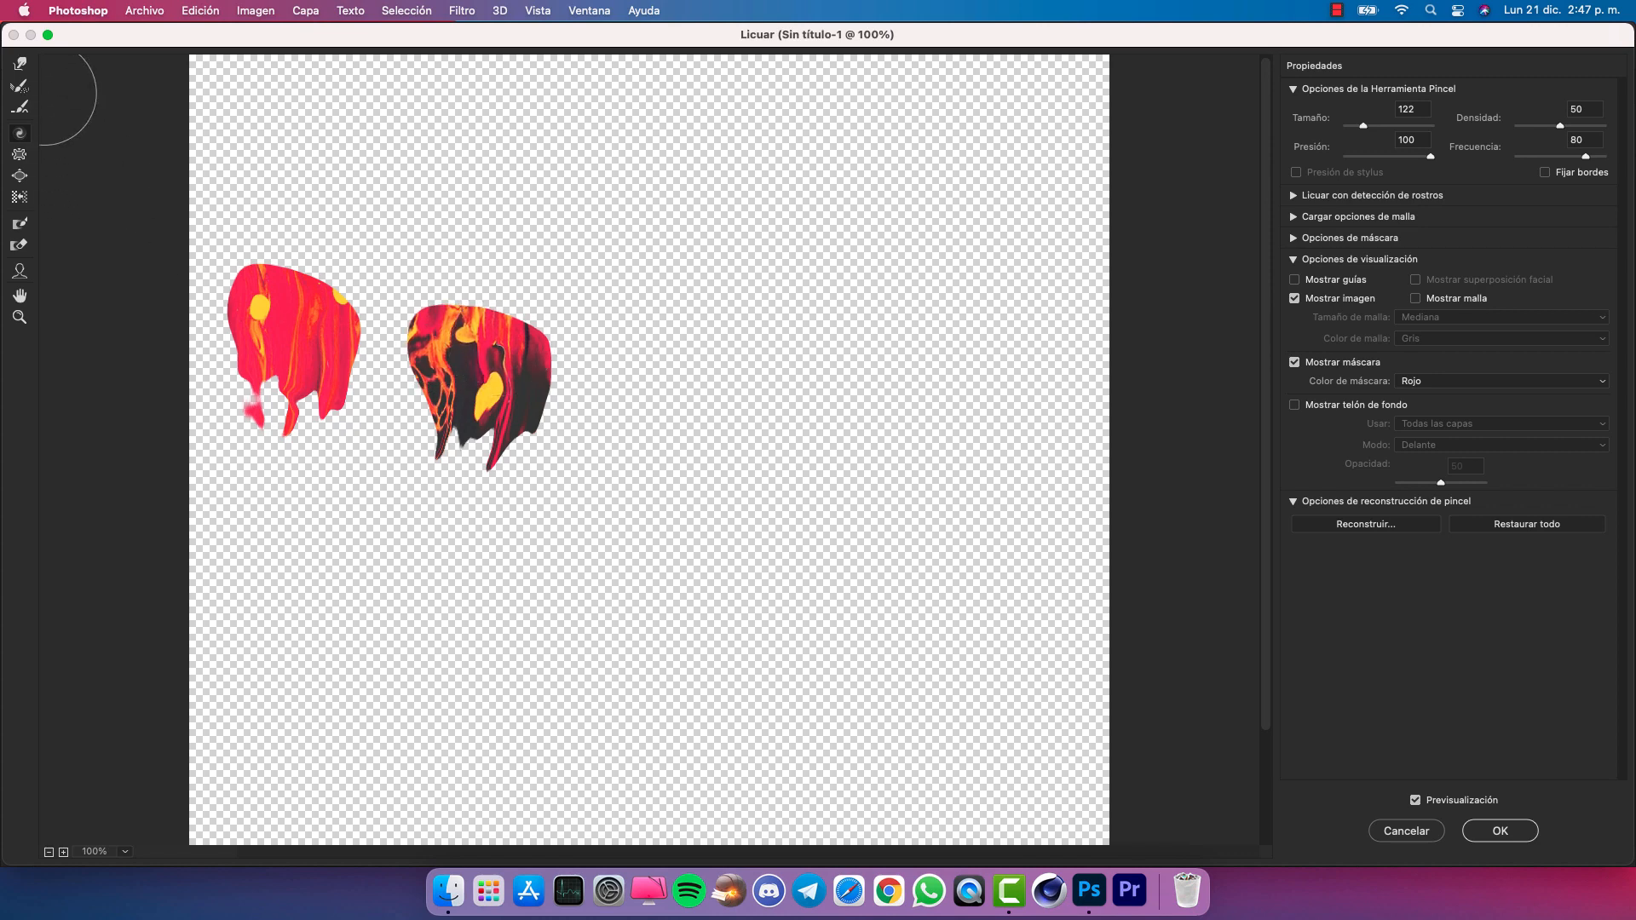
Stretch the drips of both lenses further down with Forward Warp at brush size 140
{"action": "mouse_move", "coordinate": [279, 425]}
{"action": "left_mouse_down"}
{"action": "mouse_move", "coordinate": [331, 421]}
{"action": "mouse_move", "coordinate": [295, 438]}
{"action": "left_mouse_up"}
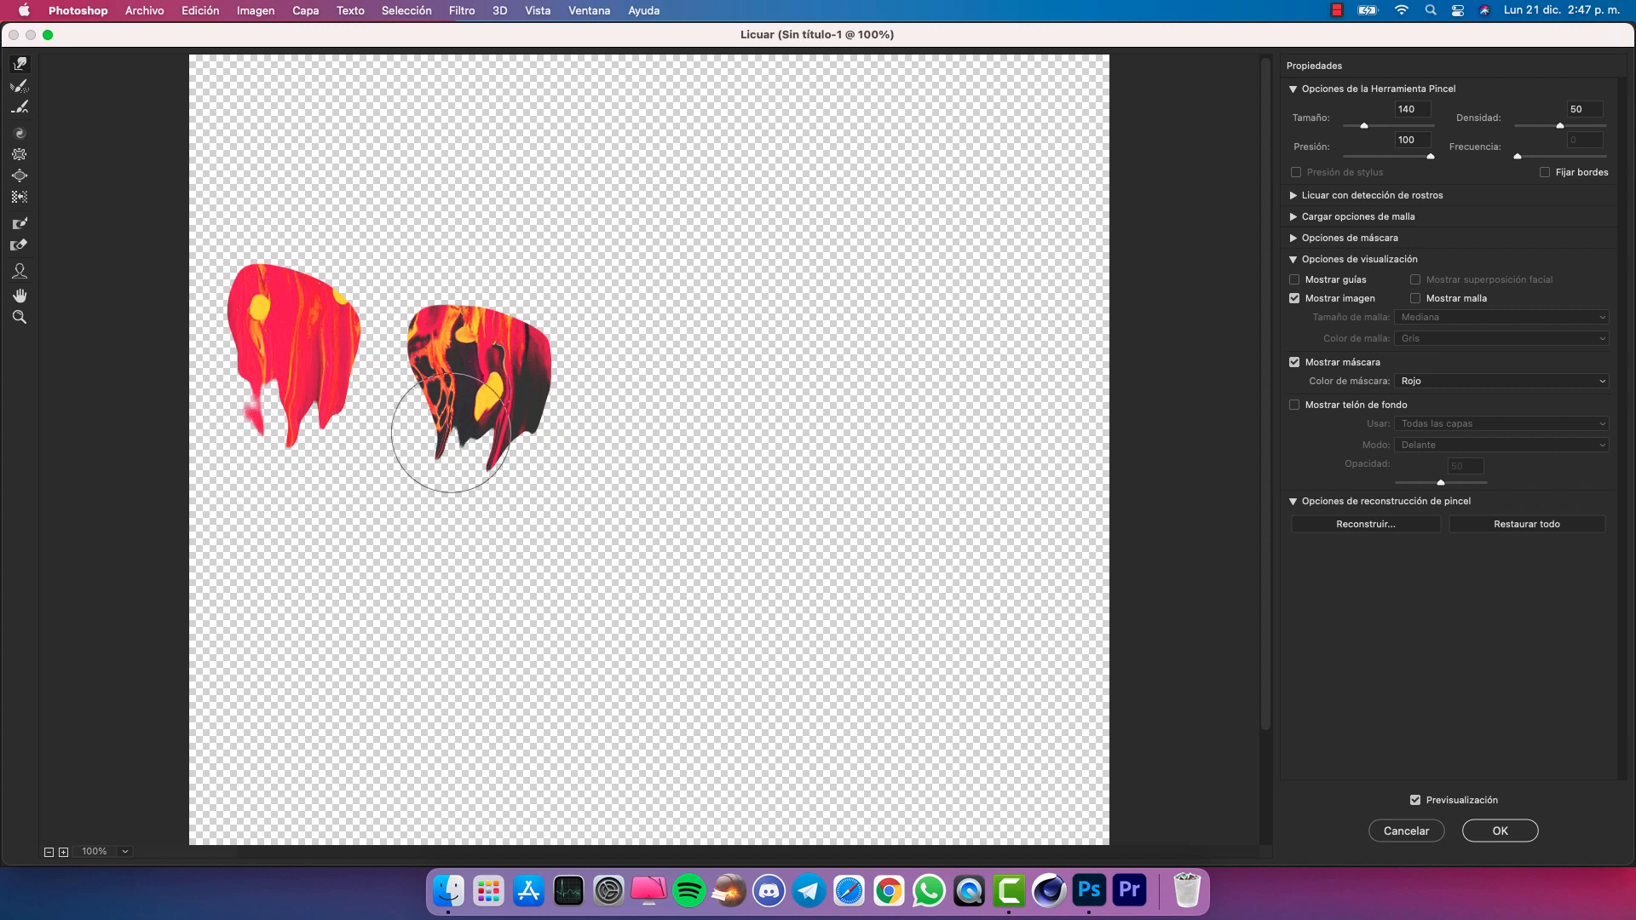
{"action": "key", "text": "super+z"}
{"action": "left_click_drag", "start_coordinate": [437, 464], "coordinate": [429, 542]}
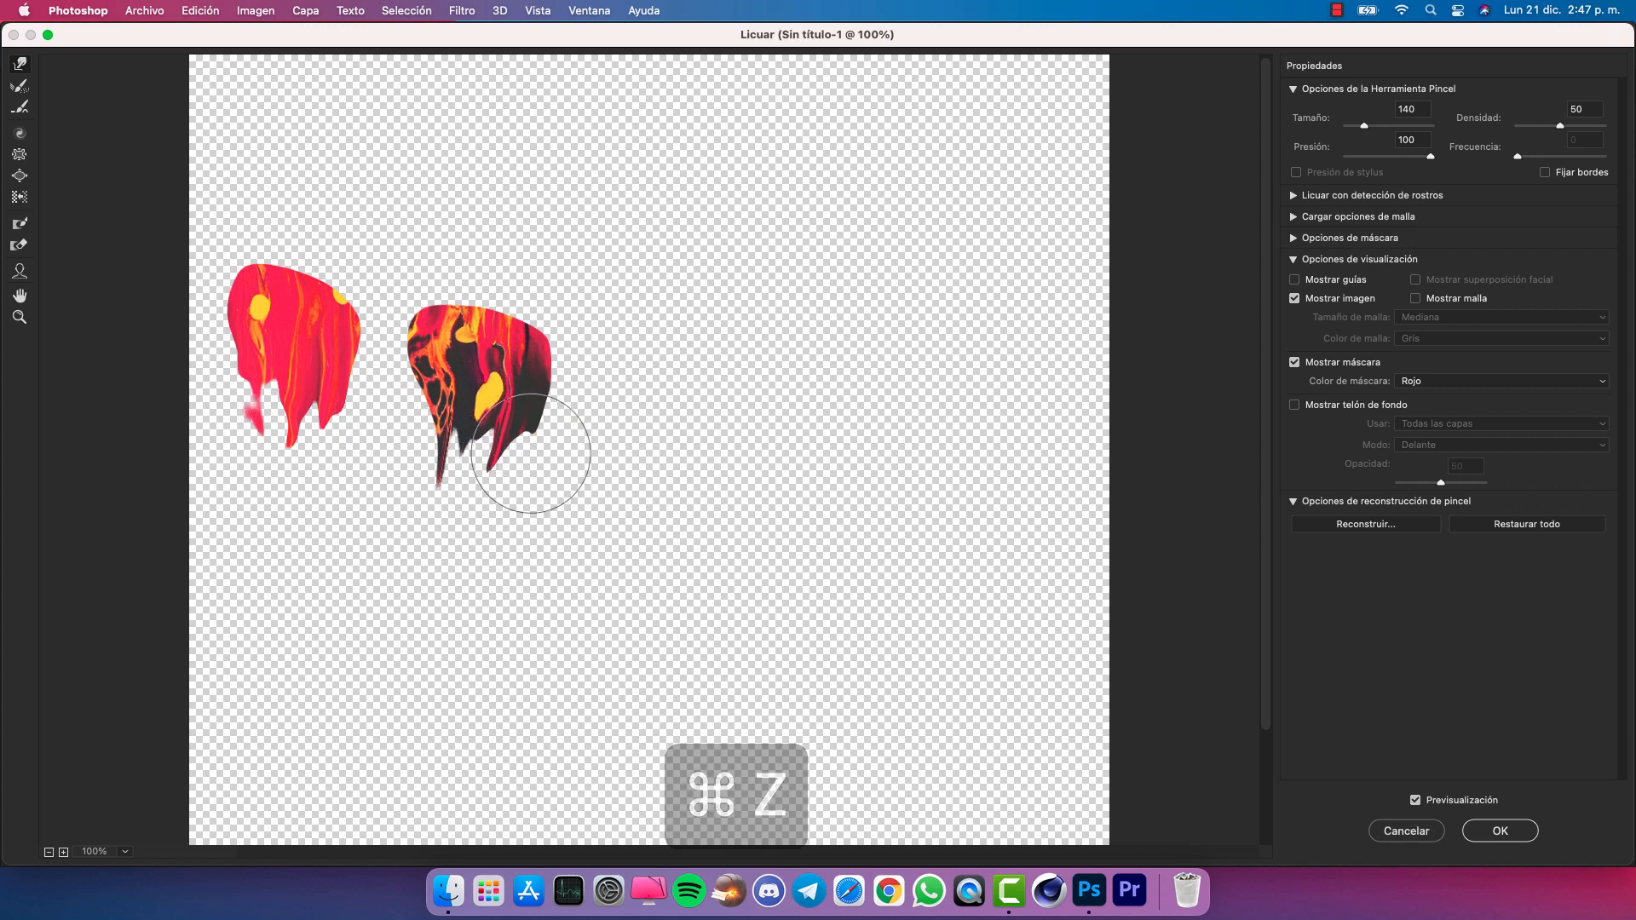
{"action": "mouse_move", "coordinate": [534, 456]}
{"action": "left_mouse_down"}
{"action": "mouse_move", "coordinate": [528, 538]}
{"action": "mouse_move", "coordinate": [501, 493]}
{"action": "mouse_move", "coordinate": [490, 572]}
{"action": "left_mouse_up"}
{"action": "key", "text": "super+z"}
{"action": "left_click_drag", "start_coordinate": [518, 506], "coordinate": [487, 551]}
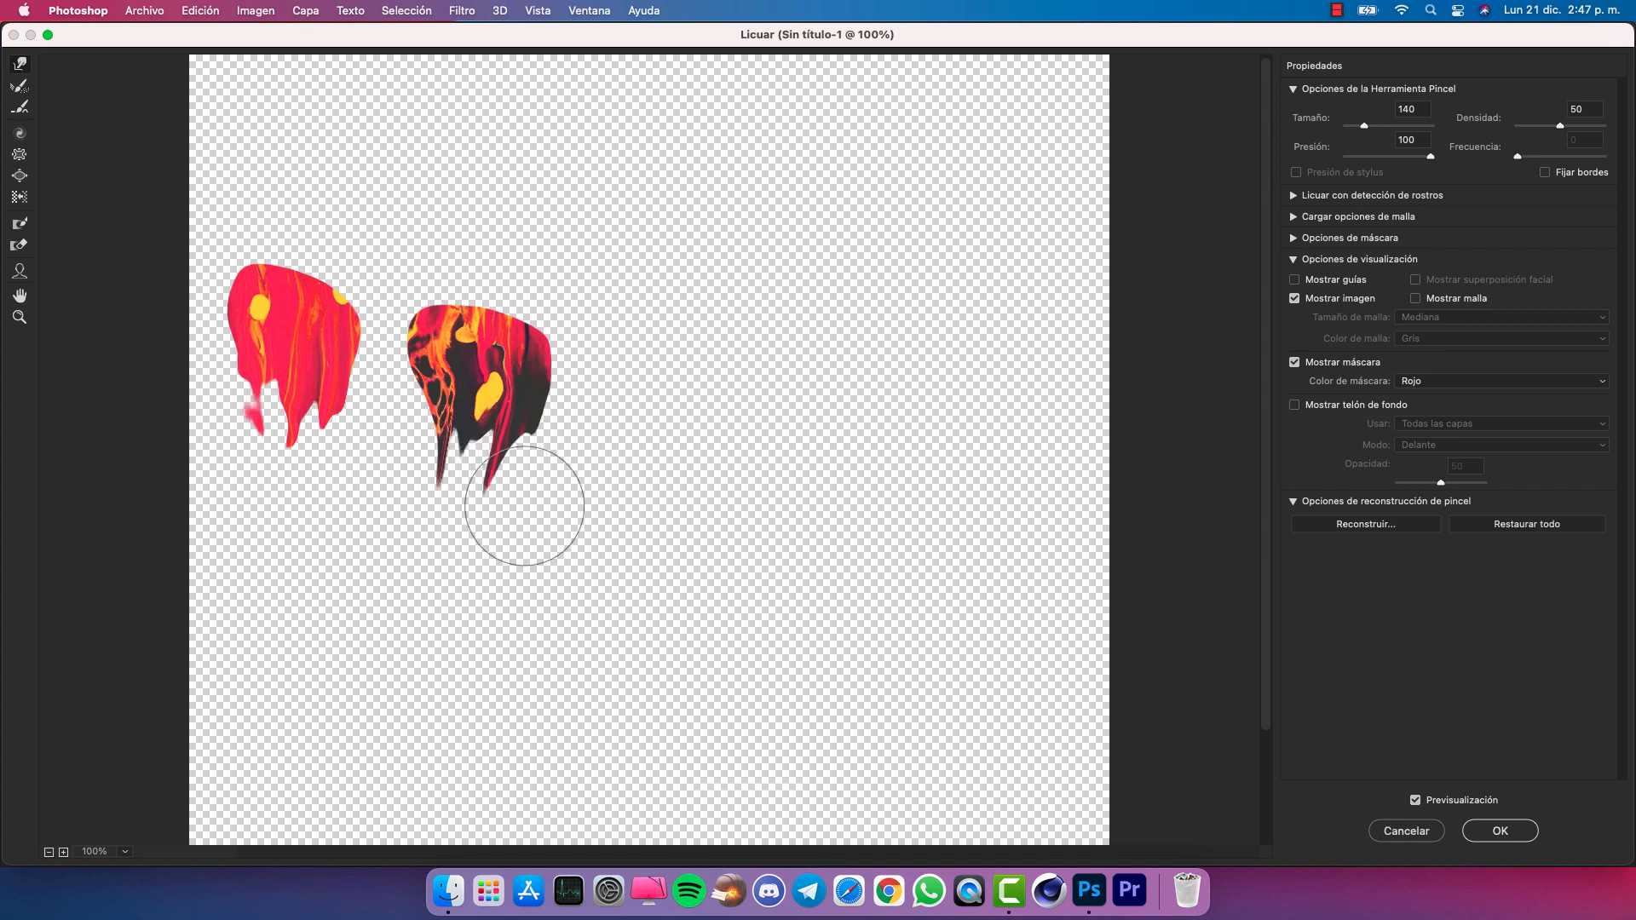
Reduce the warp brush size to 77 and bend the right lens's long red drip towards the right
{"action": "key", "text": "bracketleft"}
{"action": "key", "text": "bracketleft"}
{"action": "key", "text": "bracketleft"}
{"action": "key", "text": "bracketleft"}
{"action": "key", "text": "bracketleft"}
{"action": "key", "text": "bracketleft"}
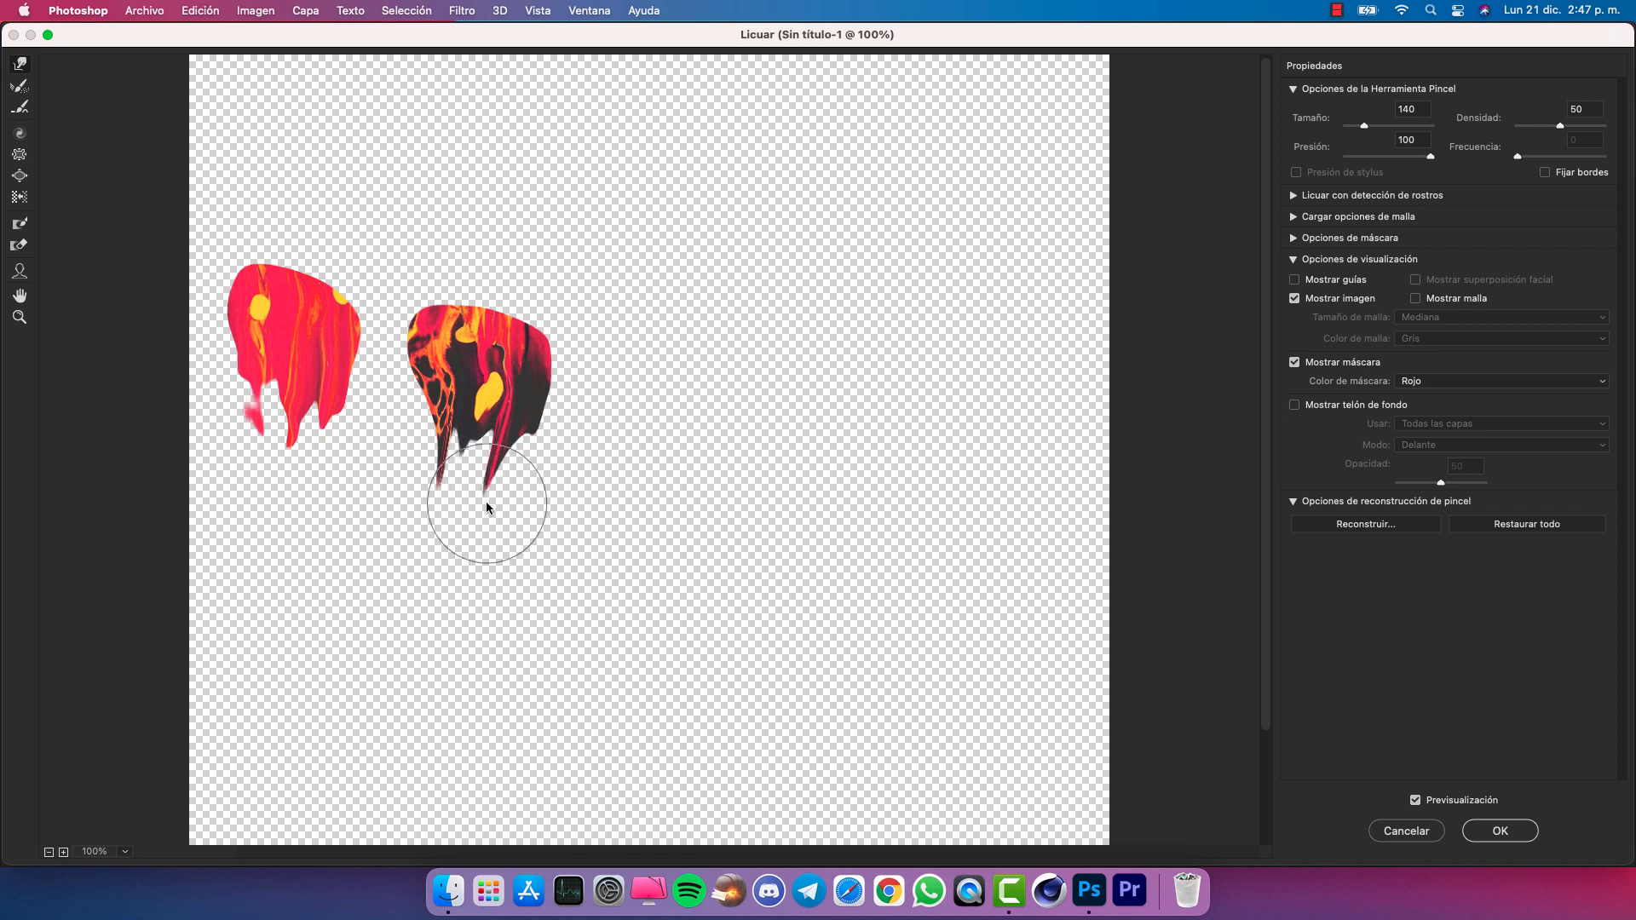
{"action": "left_click_drag", "start_coordinate": [467, 494], "coordinate": [508, 488]}
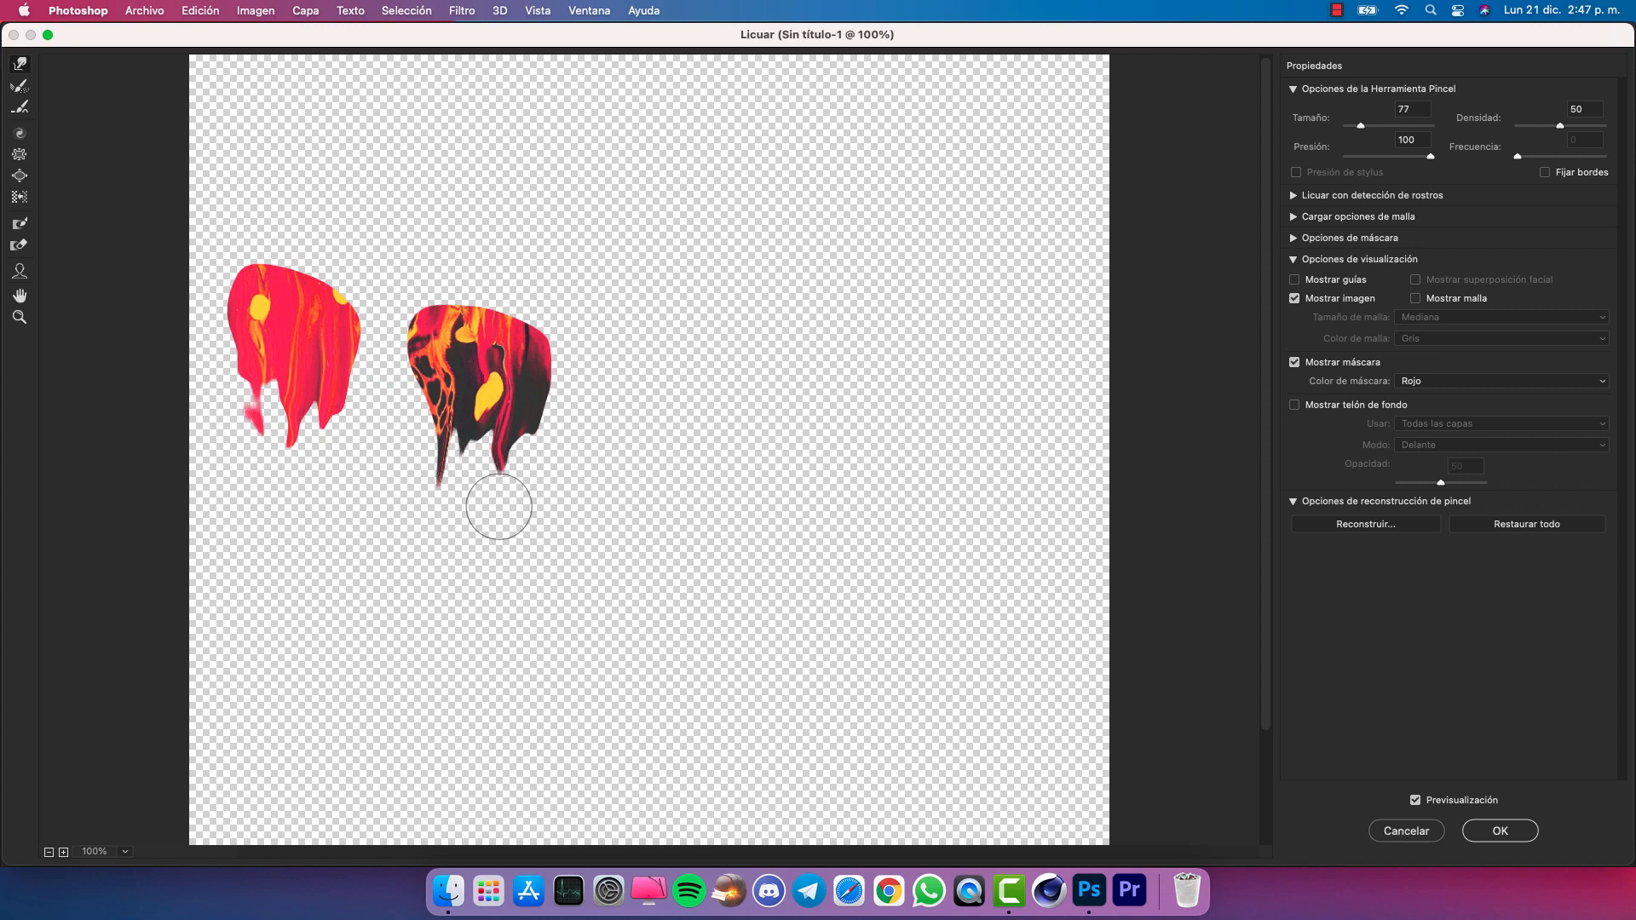
Undo the last warp stroke and apply the Liquify filter to the lens drips
{"action": "key", "text": "super+z"}
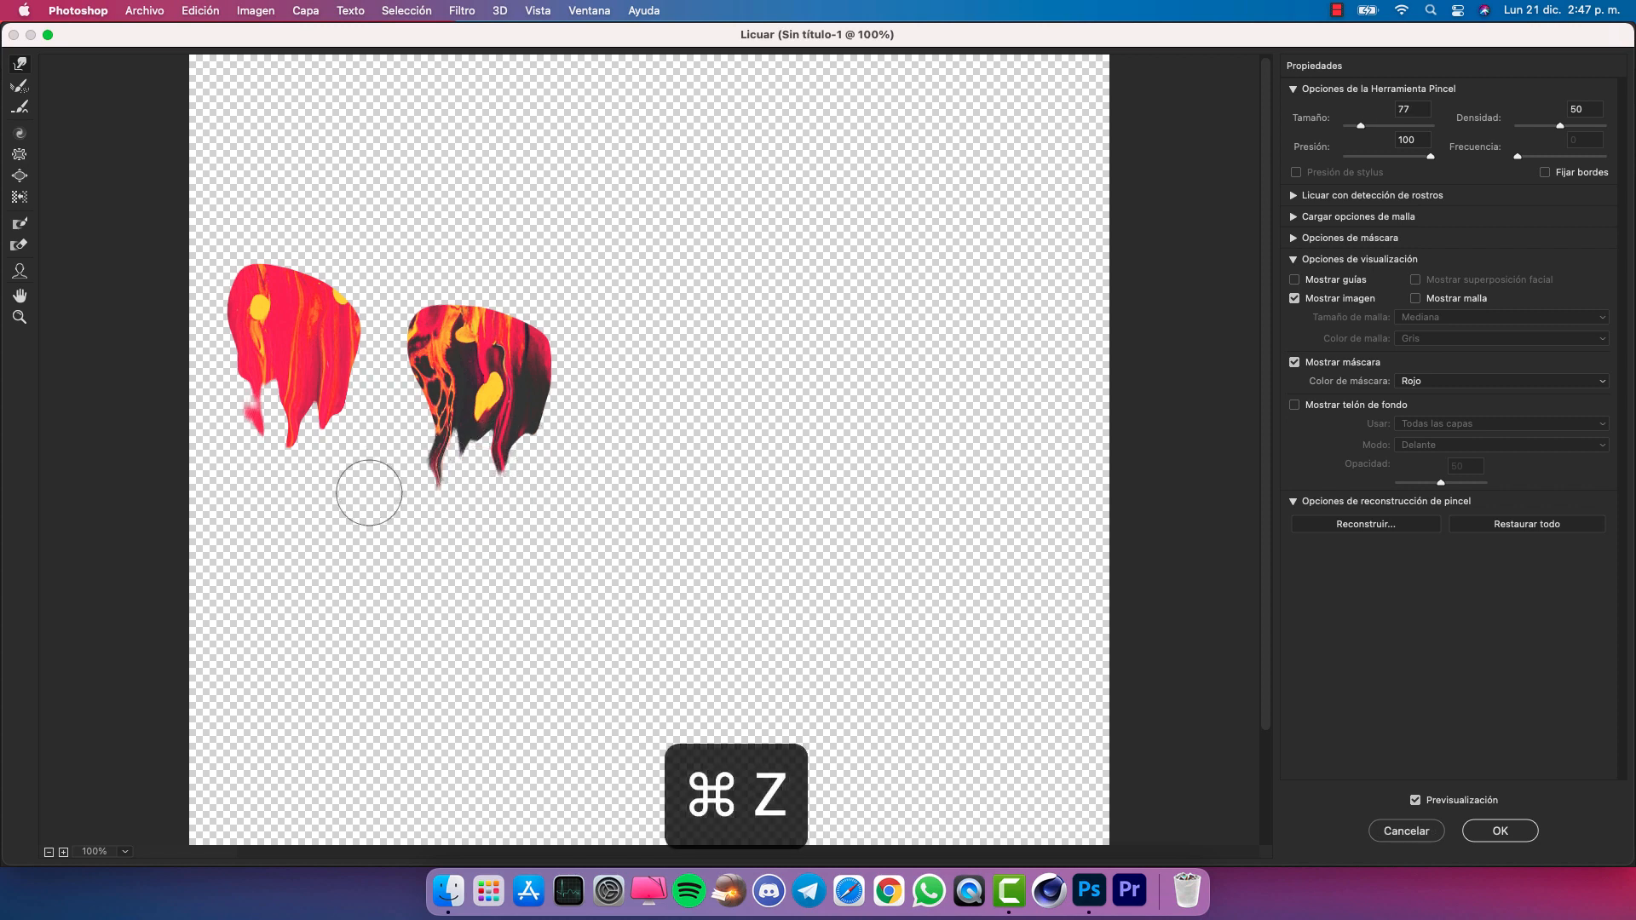
{"action": "left_click", "coordinate": [1495, 831]}
Add a layer mask to the liquified lens layer and ready a soft round black brush at 18 px, 0% hardness
{"action": "key", "text": "super+plus"}
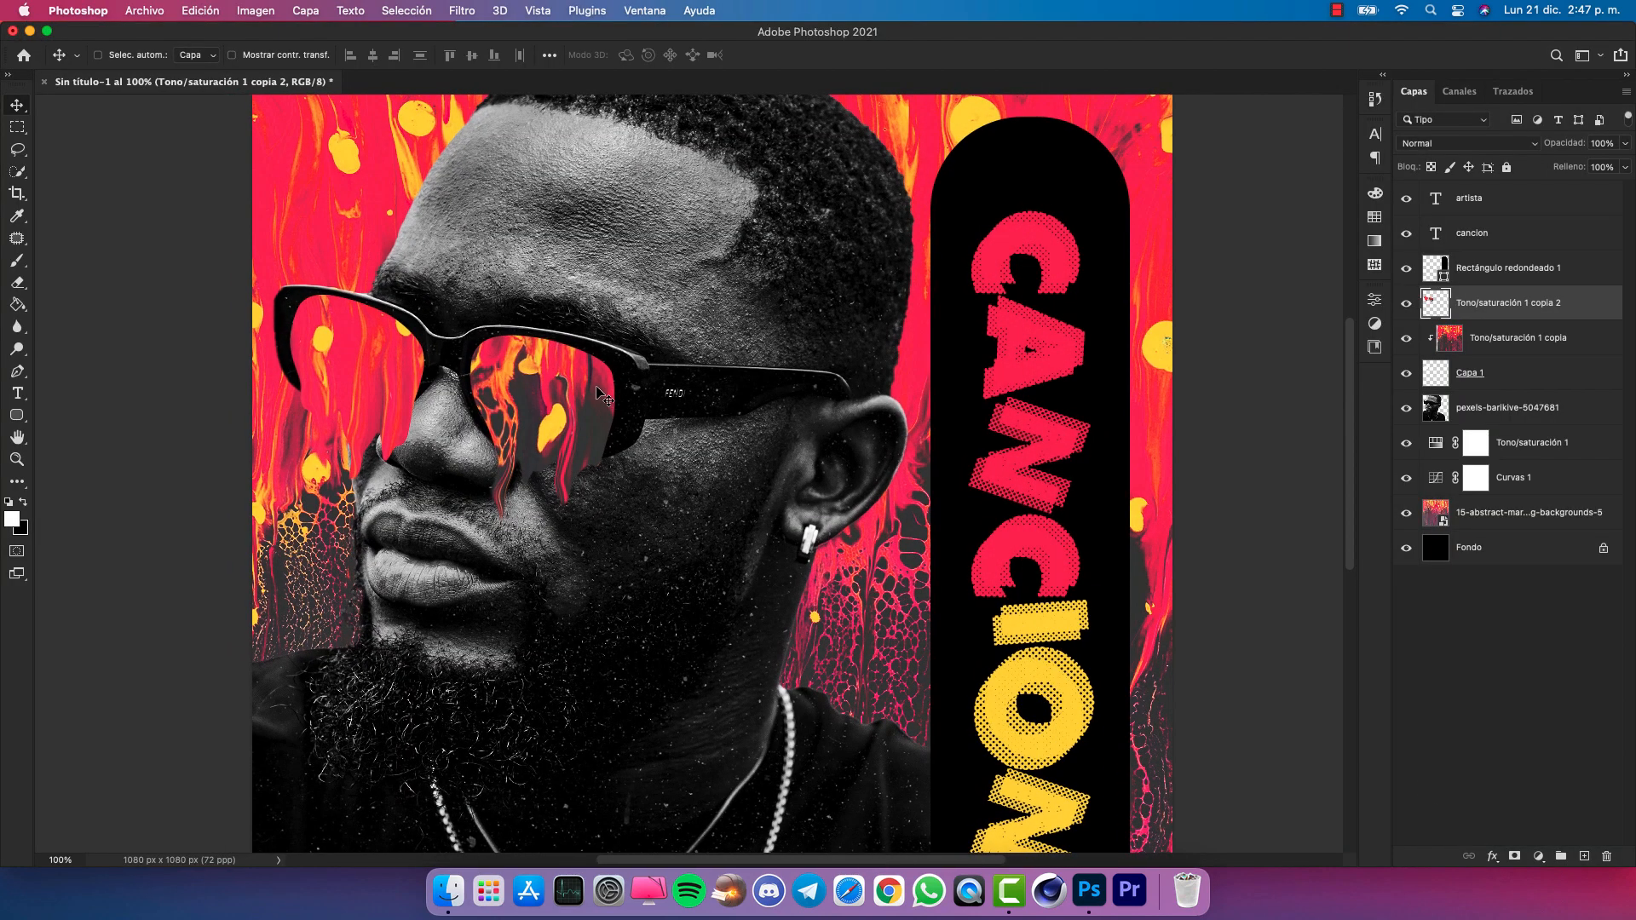
{"action": "key", "text": "super+plus"}
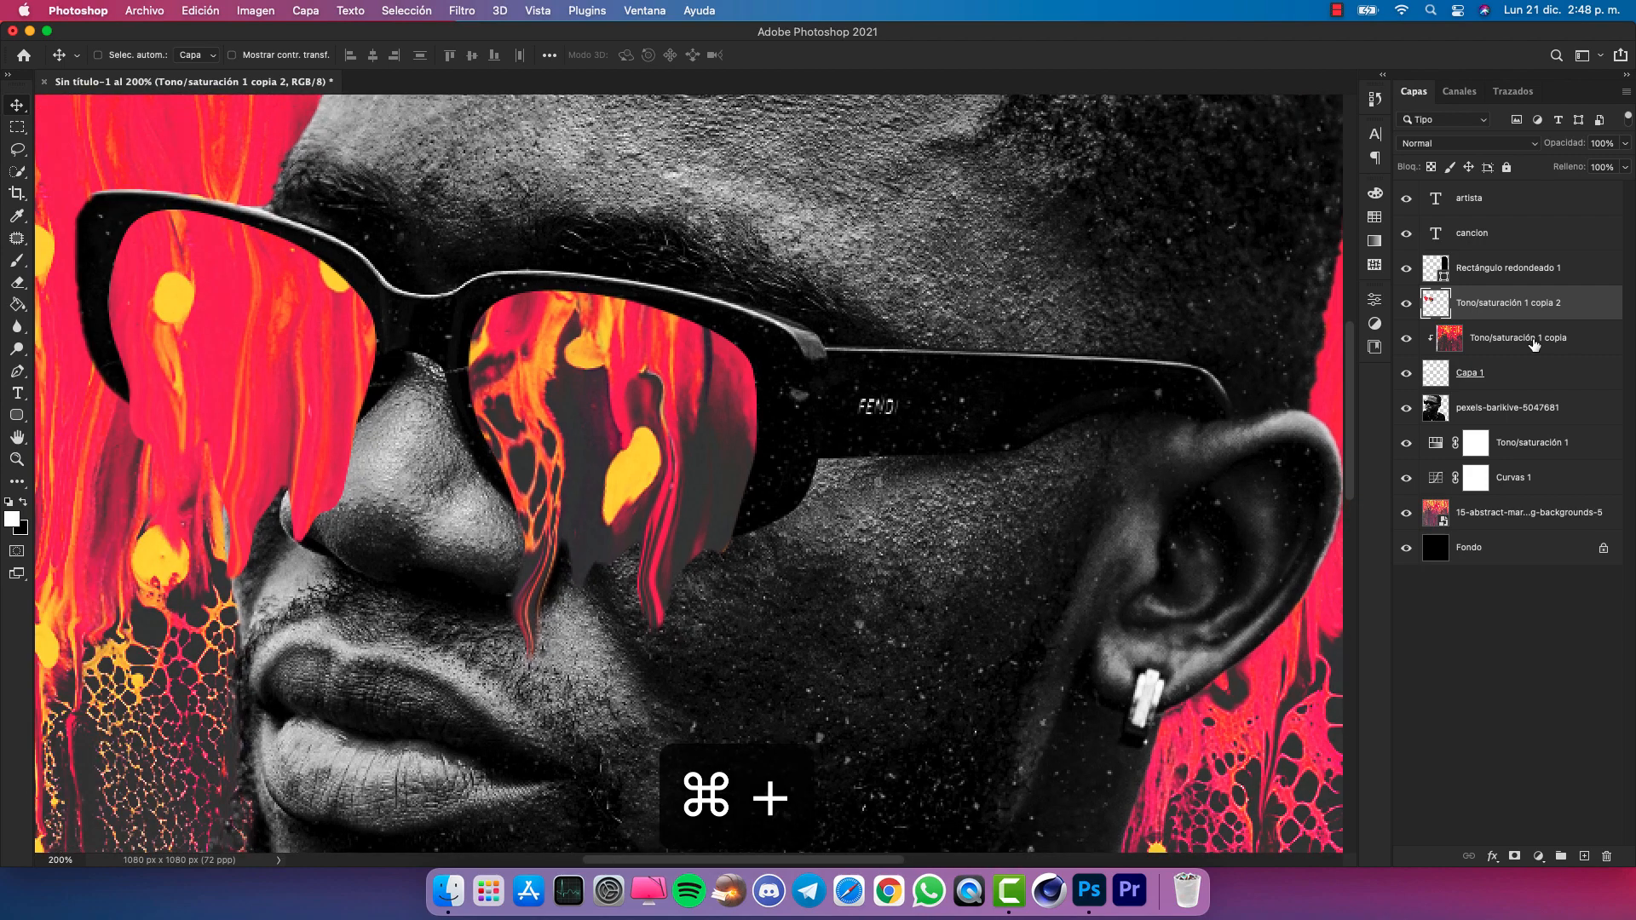
{"action": "left_click", "coordinate": [1516, 856]}
{"action": "key", "text": "b"}
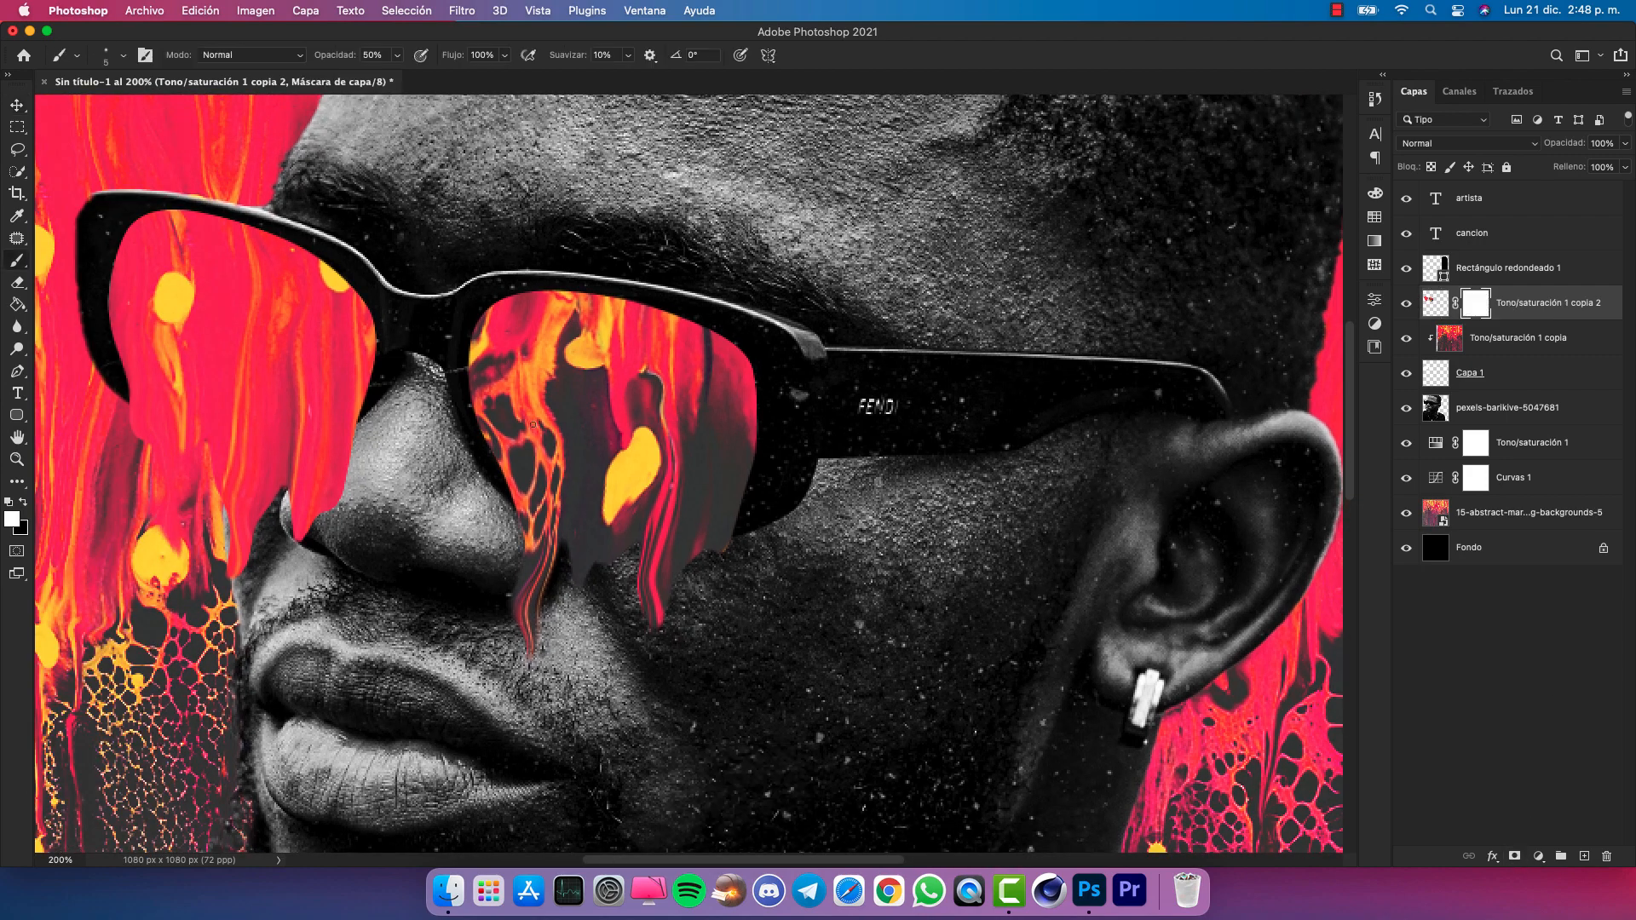
{"action": "left_click_drag", "start_coordinate": [455, 424], "coordinate": [637, 412]}
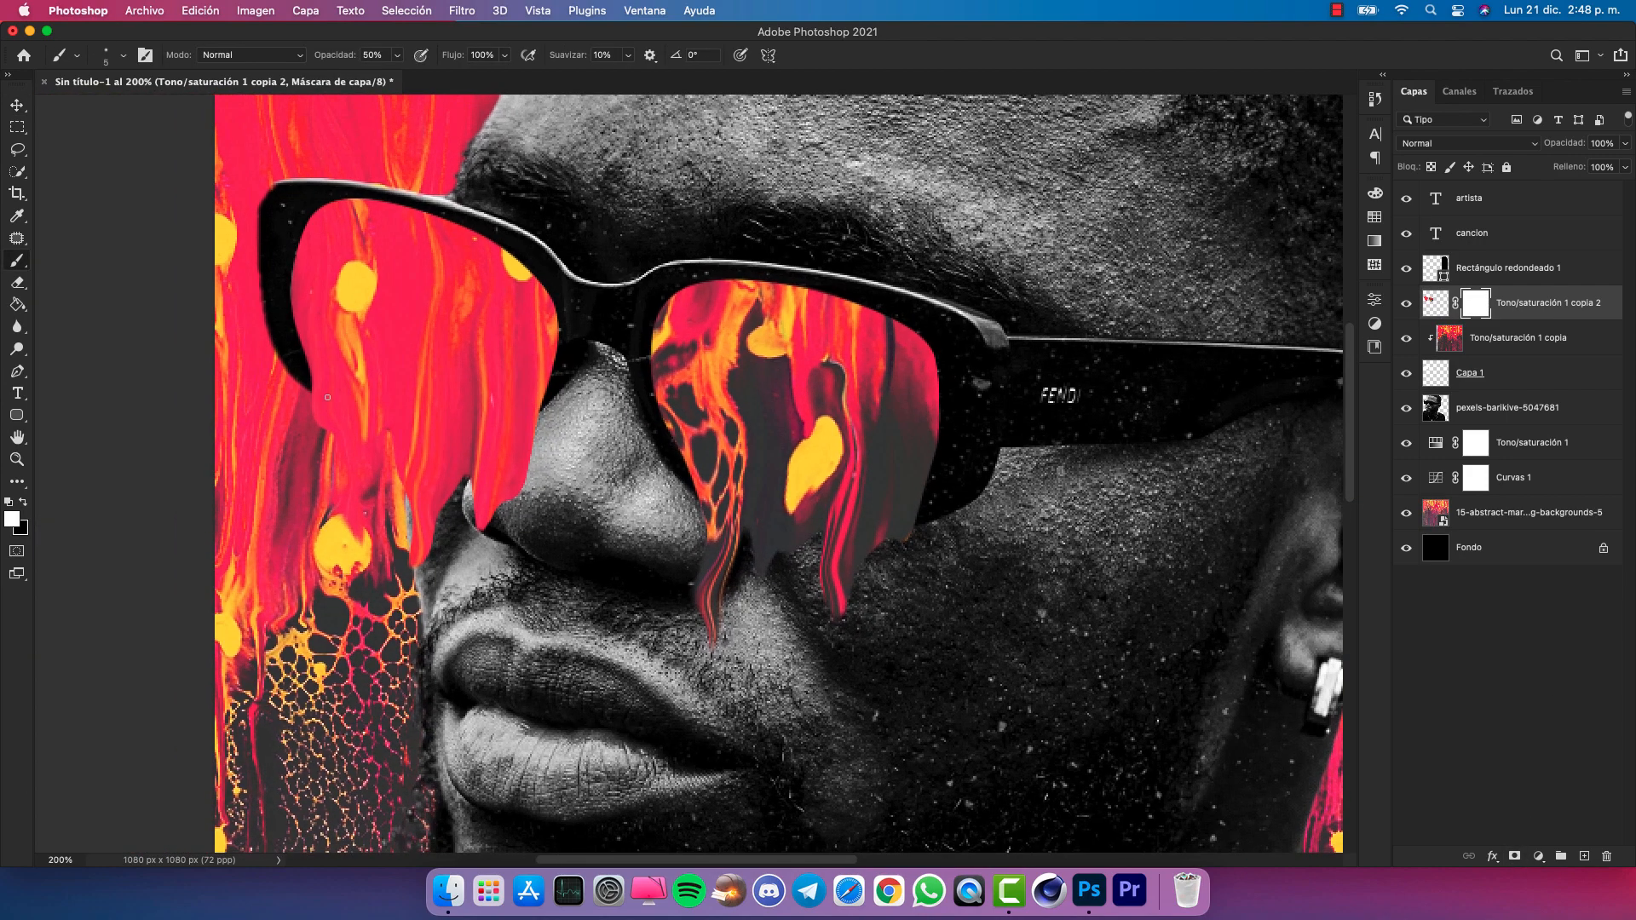
{"action": "right_click", "coordinate": [704, 423]}
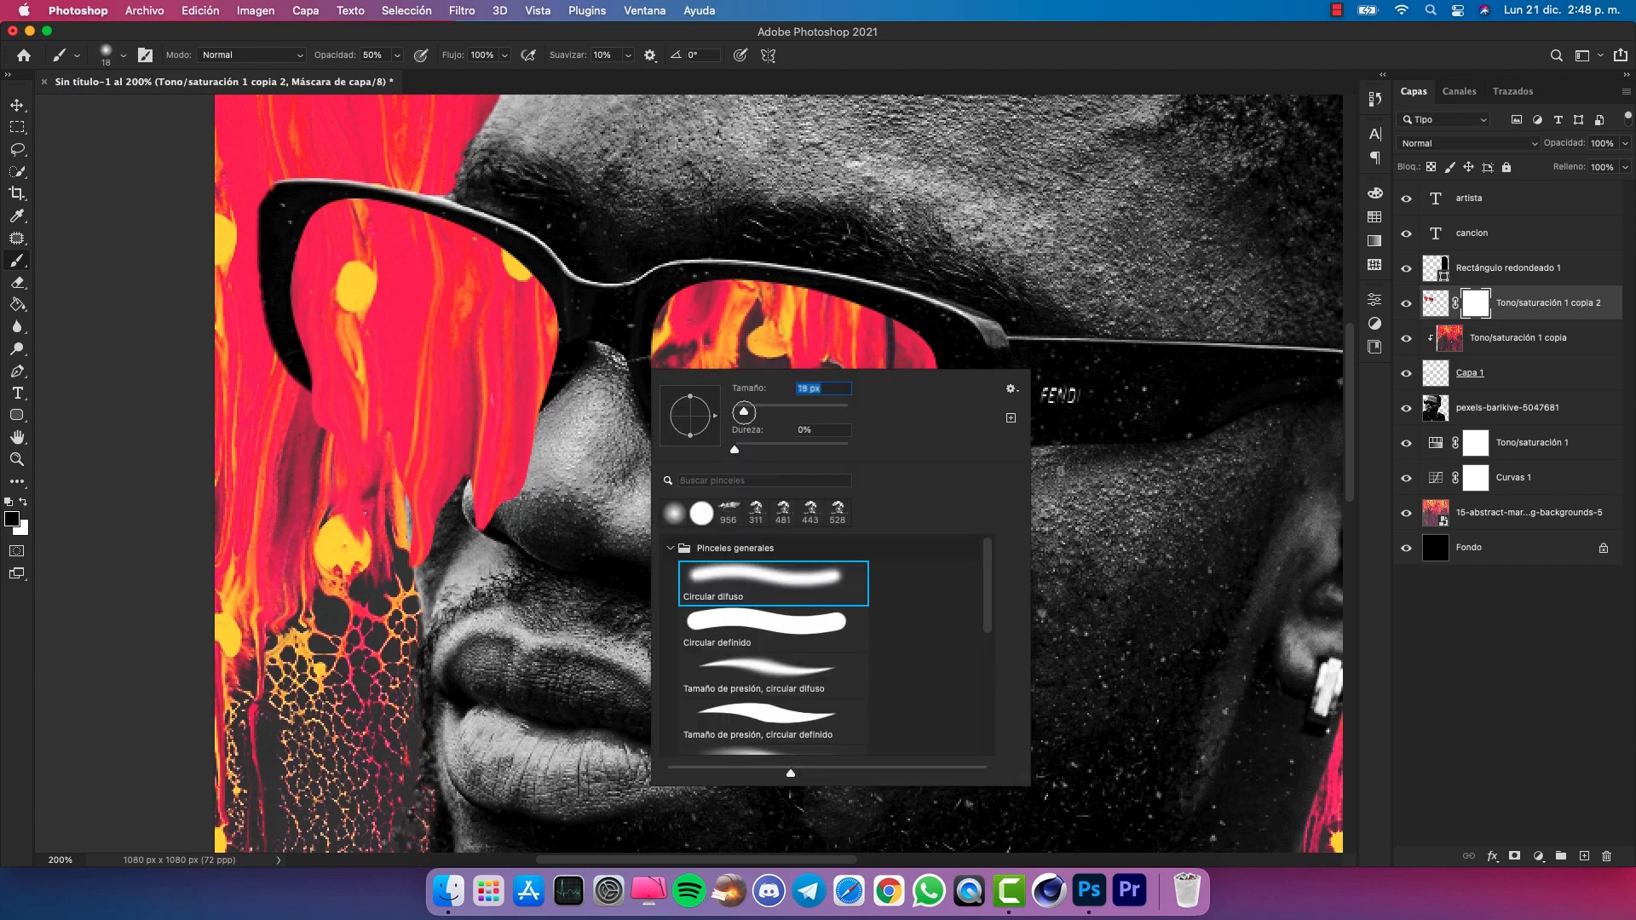
{"action": "left_click", "coordinate": [1003, 68]}
Lower the liquified lens layer's opacity to 62% and shrink the brush for painting on its mask
{"action": "left_click", "coordinate": [1438, 309]}
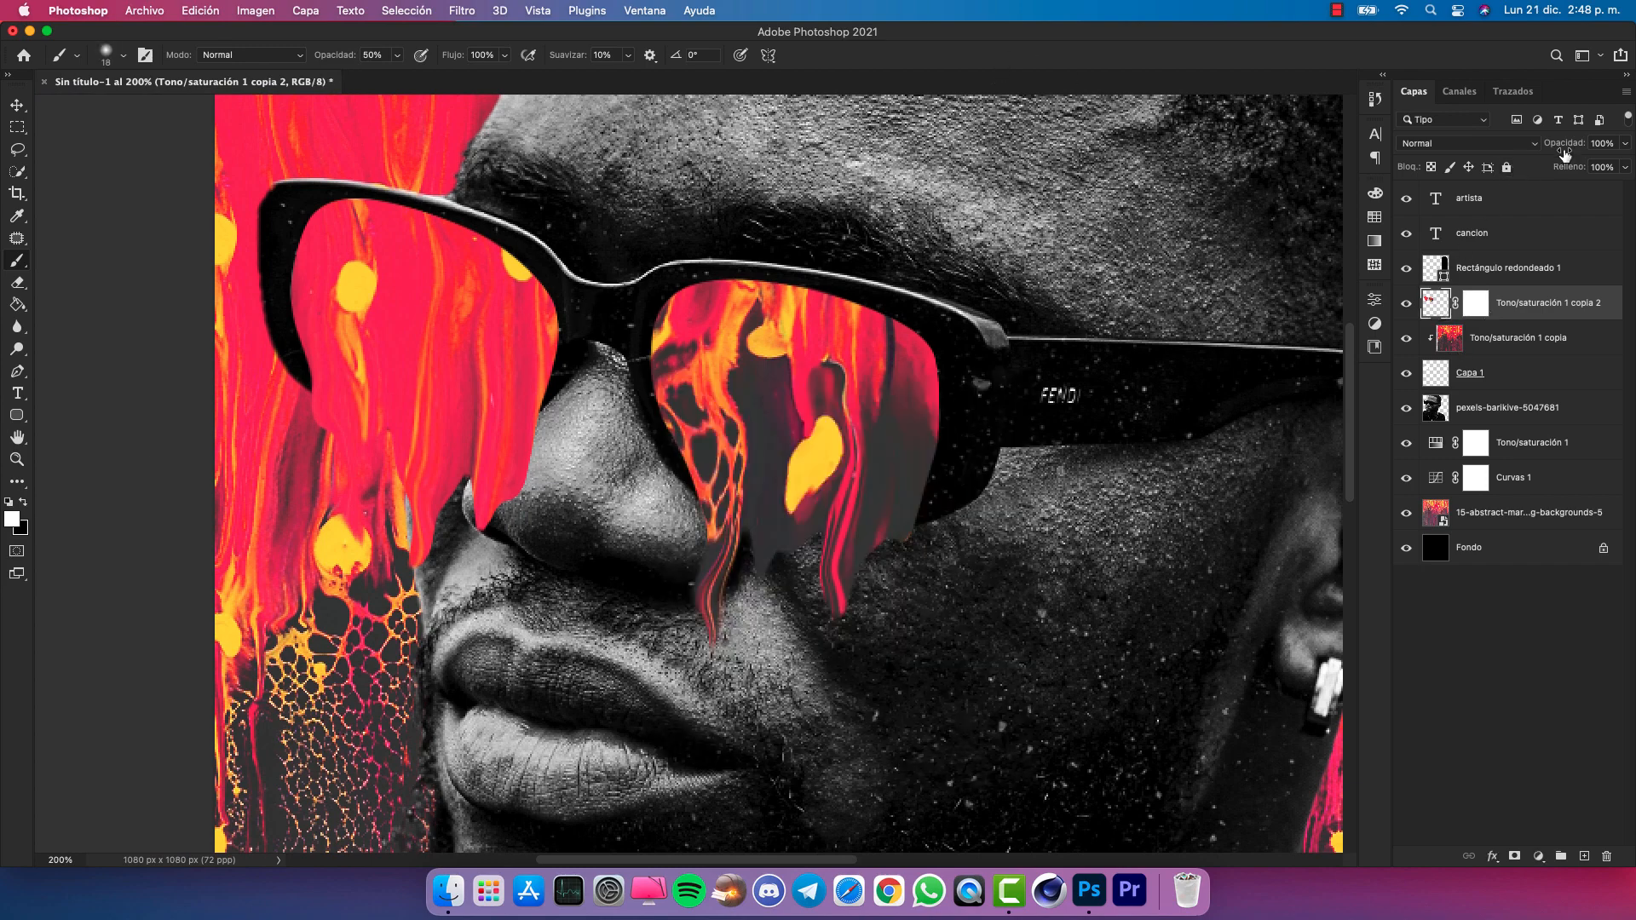
{"action": "left_click_drag", "start_coordinate": [1565, 154], "coordinate": [1547, 139]}
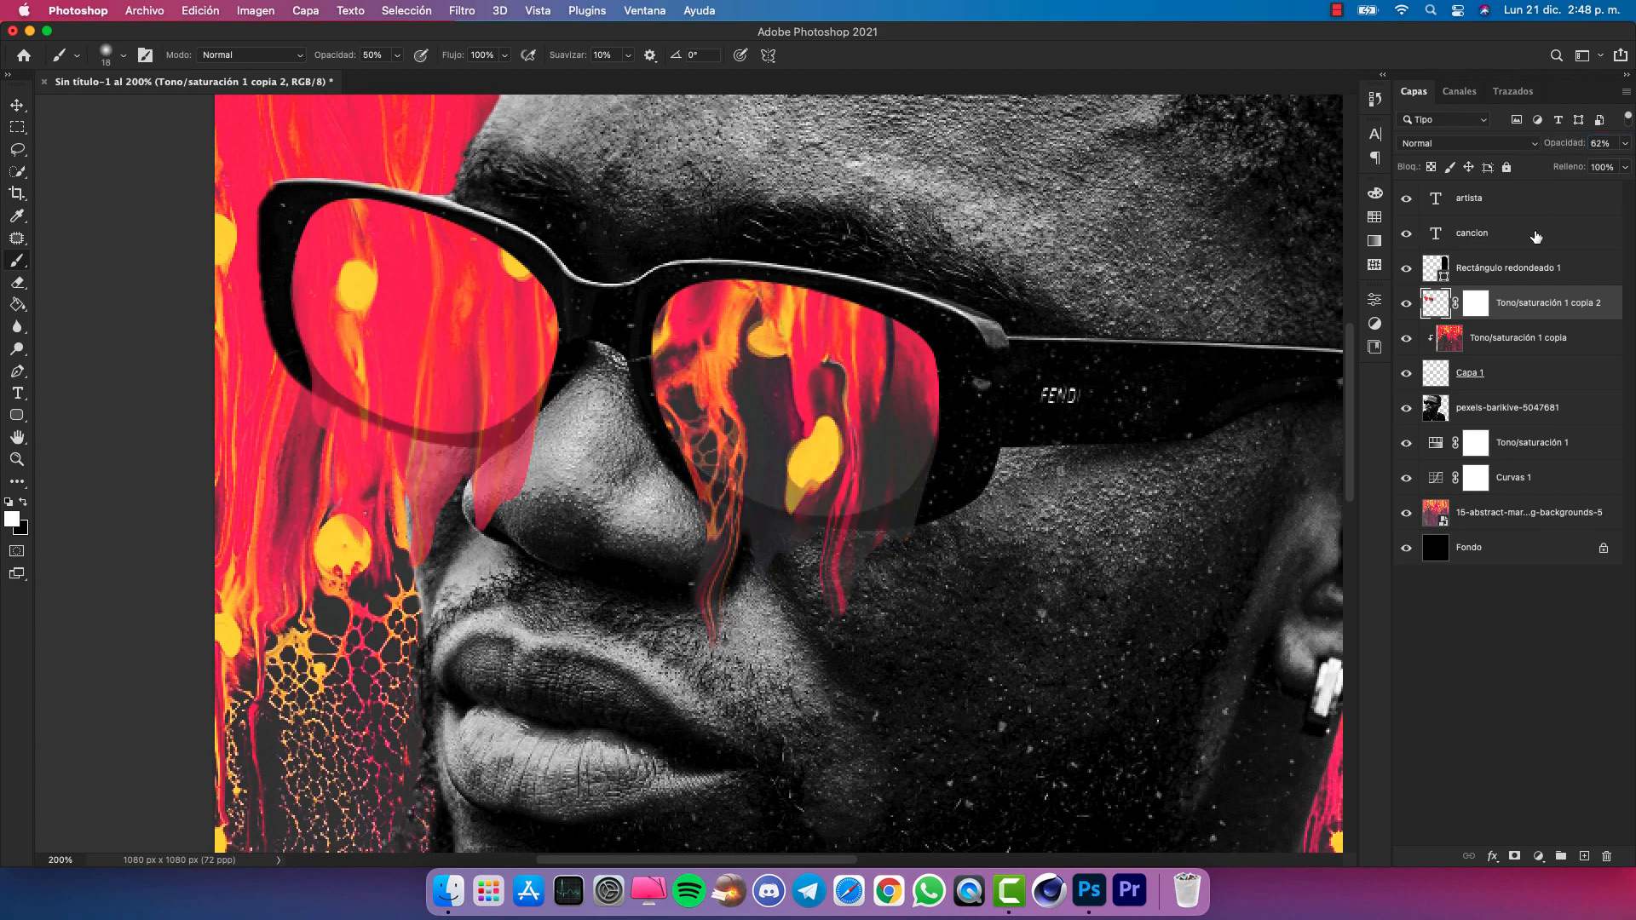
{"action": "left_click", "coordinate": [1476, 303]}
{"action": "scroll", "coordinate": [526, 451], "scroll_direction": "up", "scroll_amount": 5}
{"action": "key", "text": "bracketleft"}
{"action": "key", "text": "bracketleft"}
{"action": "key", "text": "bracketleft"}
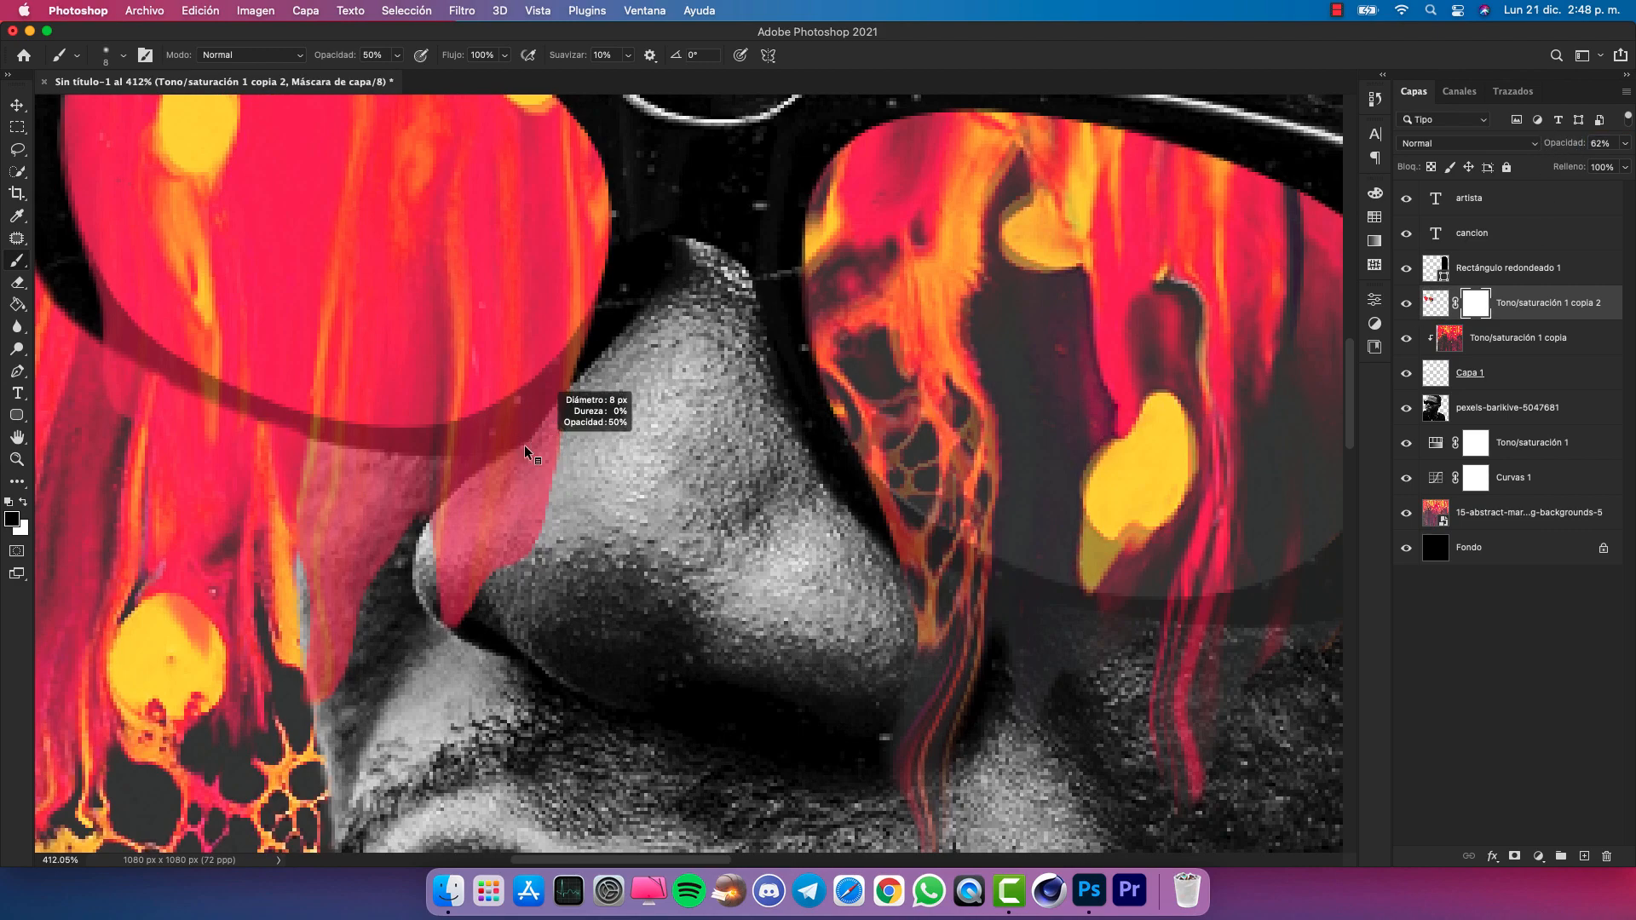
Raise the brush opacity to 100% and mask out the red drip covering the tip of the nose
{"action": "left_click", "coordinate": [548, 432]}
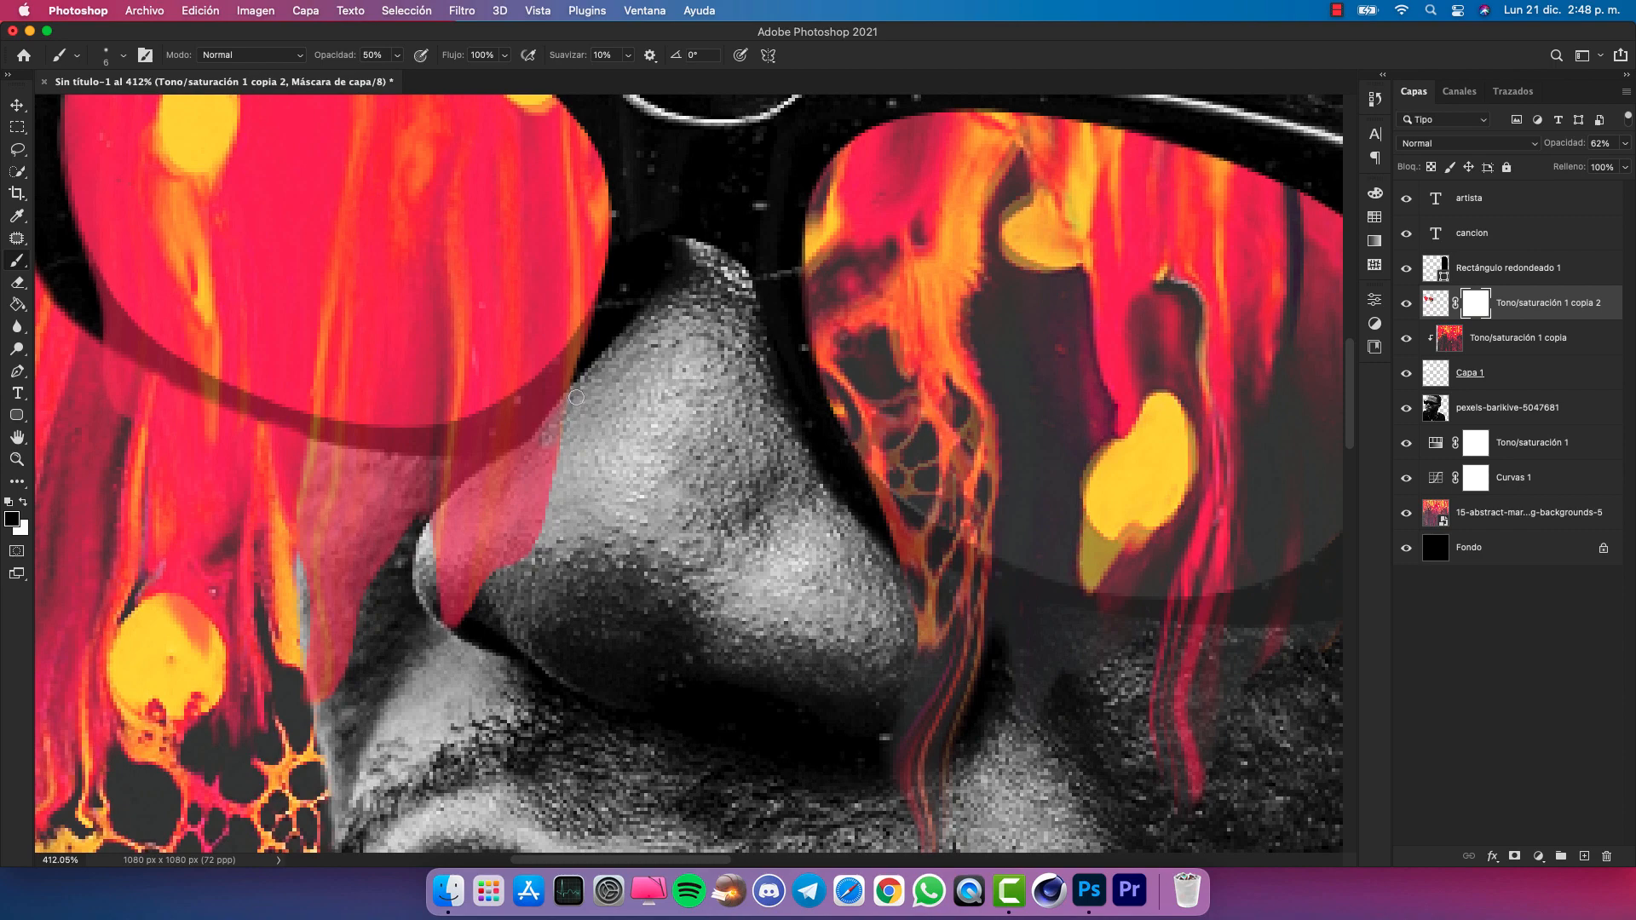
{"action": "left_click_drag", "start_coordinate": [339, 58], "coordinate": [418, 52]}
{"action": "mouse_move", "coordinate": [519, 457]}
{"action": "left_mouse_down"}
{"action": "mouse_move", "coordinate": [439, 515]}
{"action": "mouse_move", "coordinate": [419, 570]}
{"action": "mouse_move", "coordinate": [547, 467]}
{"action": "mouse_move", "coordinate": [533, 493]}
{"action": "mouse_move", "coordinate": [505, 490]}
{"action": "mouse_move", "coordinate": [567, 433]}
{"action": "mouse_move", "coordinate": [460, 532]}
{"action": "mouse_move", "coordinate": [530, 515]}
{"action": "left_mouse_up"}
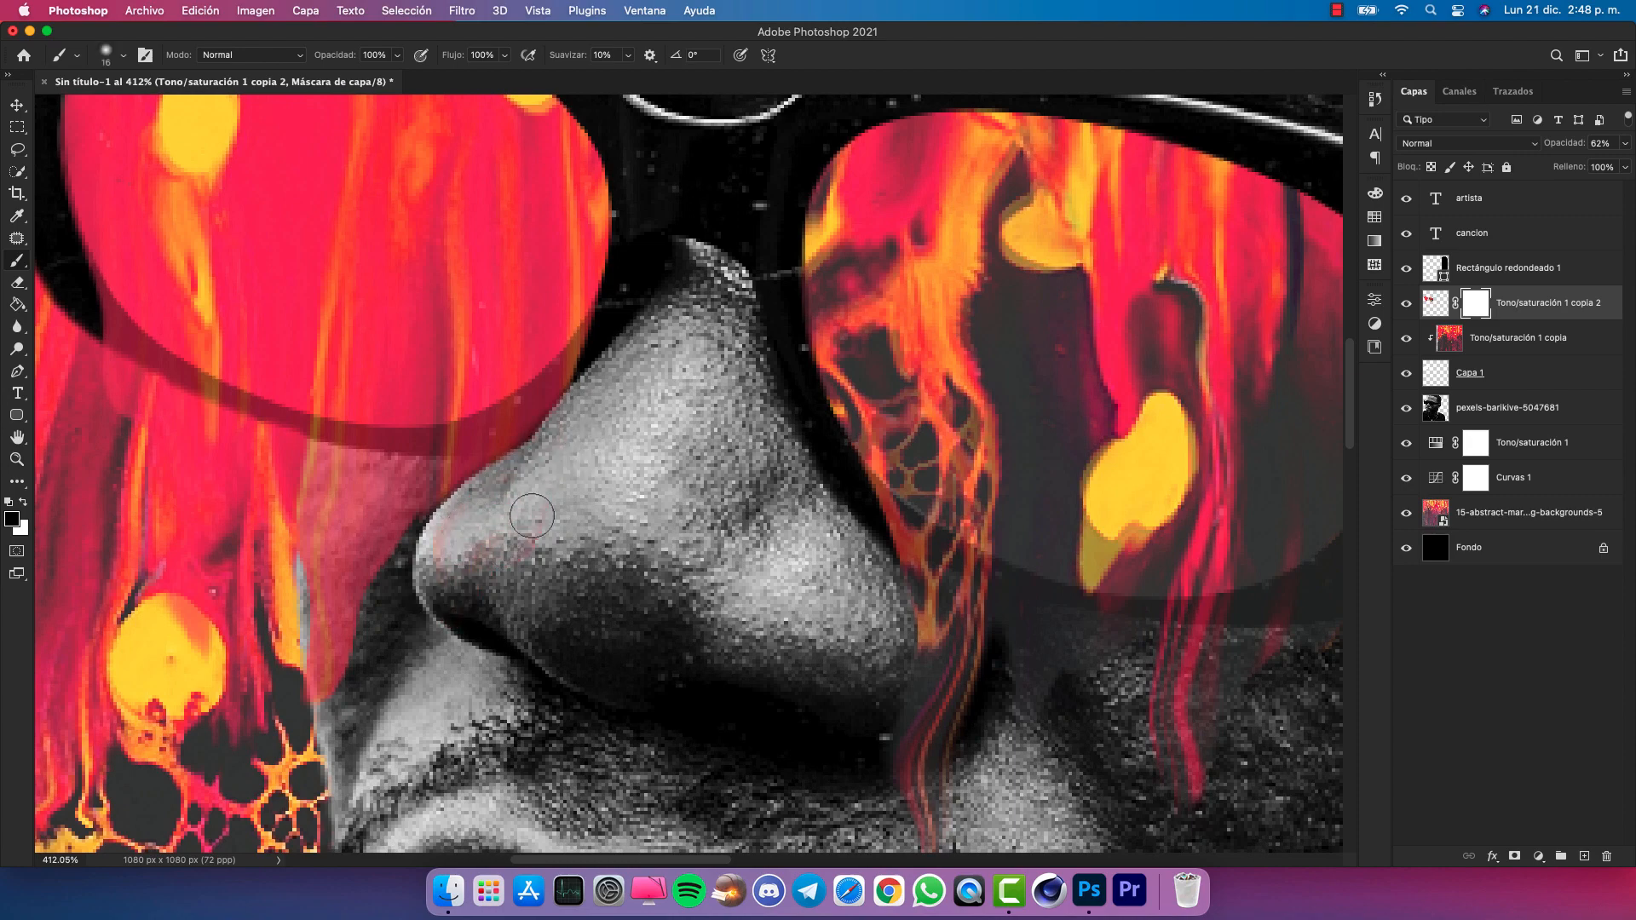
Mask out the right lens's inner drip where it overlaps the side of the nose and the cheek
{"action": "scroll", "coordinate": [731, 578], "scroll_direction": "right", "scroll_amount": 5}
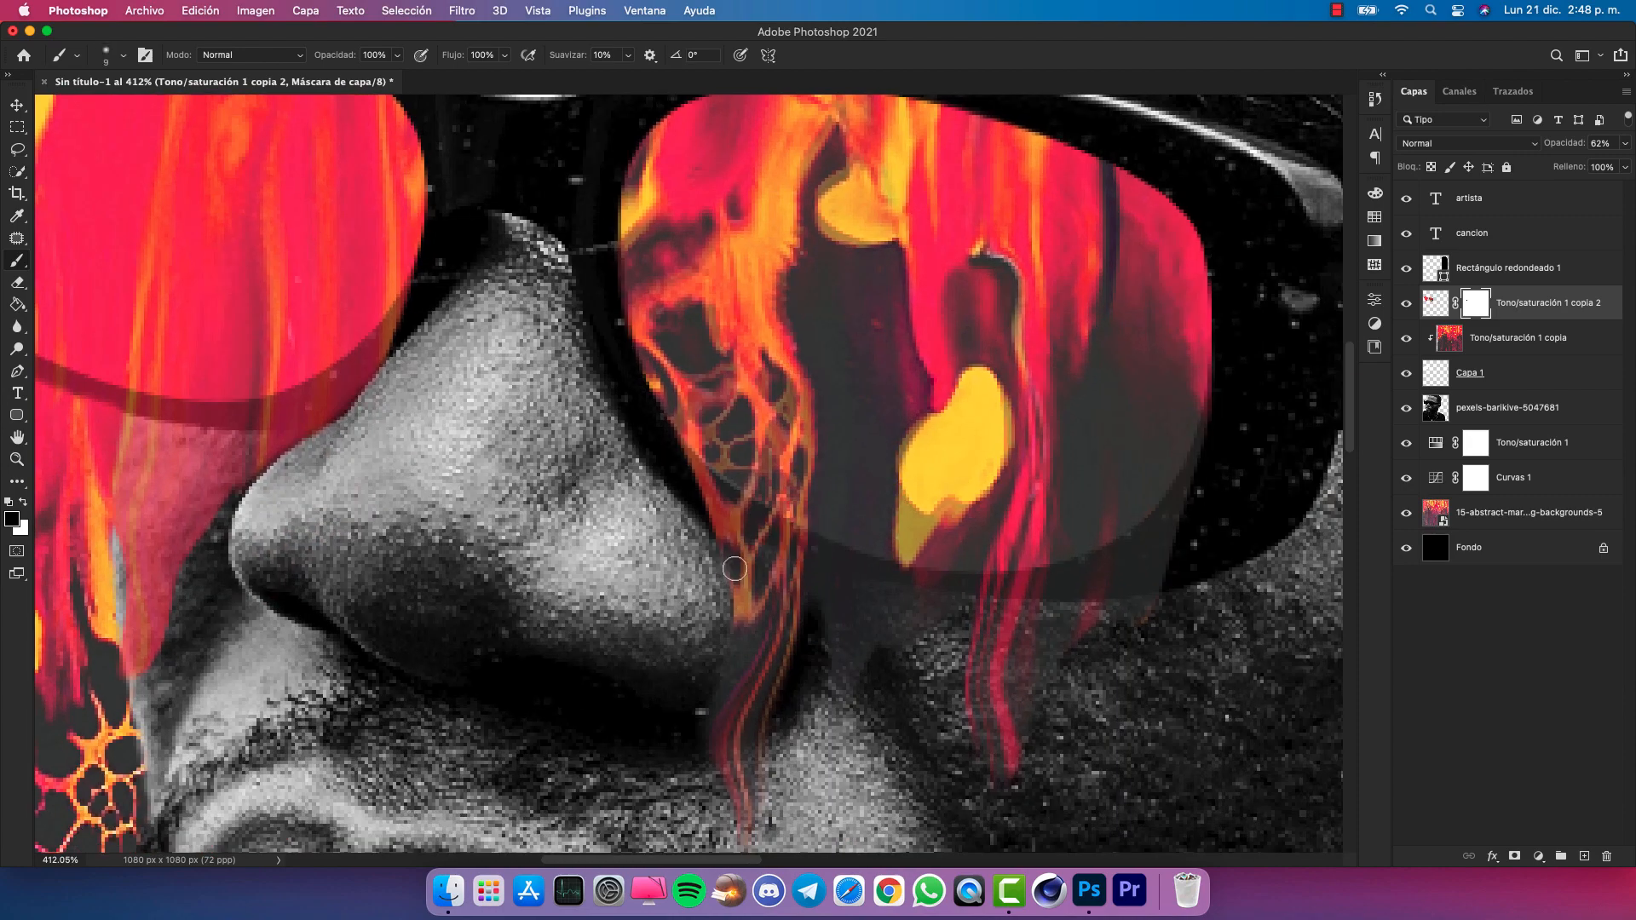
{"action": "mouse_move", "coordinate": [734, 568]}
{"action": "left_mouse_down"}
{"action": "mouse_move", "coordinate": [771, 599]}
{"action": "mouse_move", "coordinate": [752, 592]}
{"action": "mouse_move", "coordinate": [734, 616]}
{"action": "mouse_move", "coordinate": [718, 699]}
{"action": "mouse_move", "coordinate": [778, 657]}
{"action": "mouse_move", "coordinate": [745, 752]}
{"action": "mouse_move", "coordinate": [728, 748]}
{"action": "mouse_move", "coordinate": [693, 568]}
{"action": "left_mouse_up"}
{"action": "left_click_drag", "start_coordinate": [701, 563], "coordinate": [738, 564]}
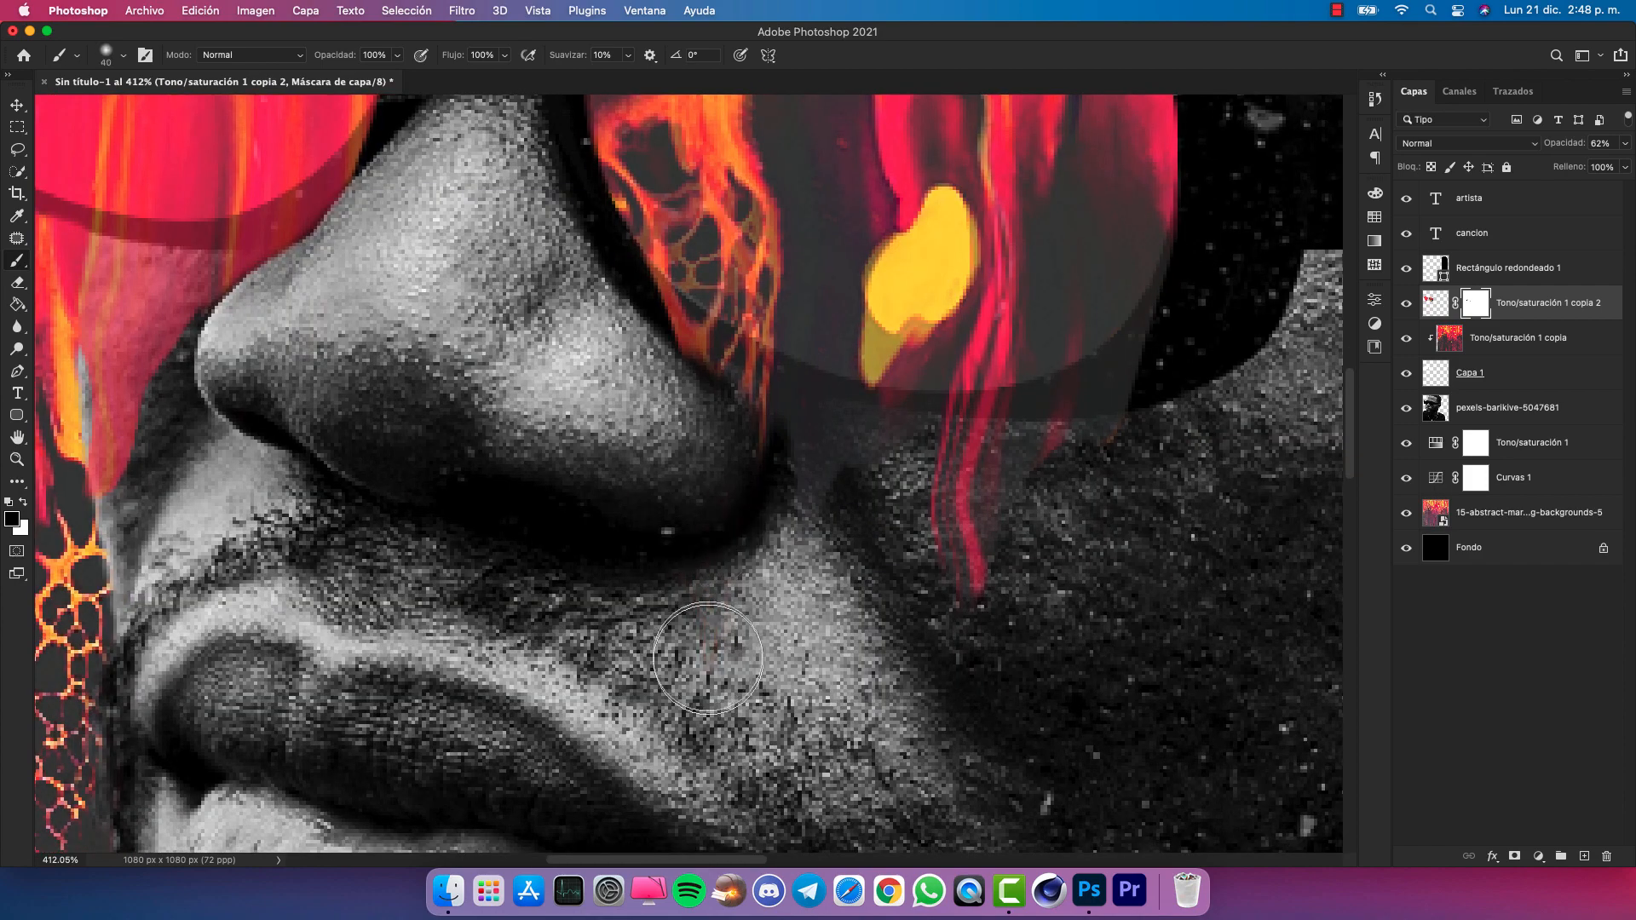
Restore the liquified lens layer's opacity to 100%
{"action": "scroll", "coordinate": [713, 658], "scroll_direction": "up", "scroll_amount": 5}
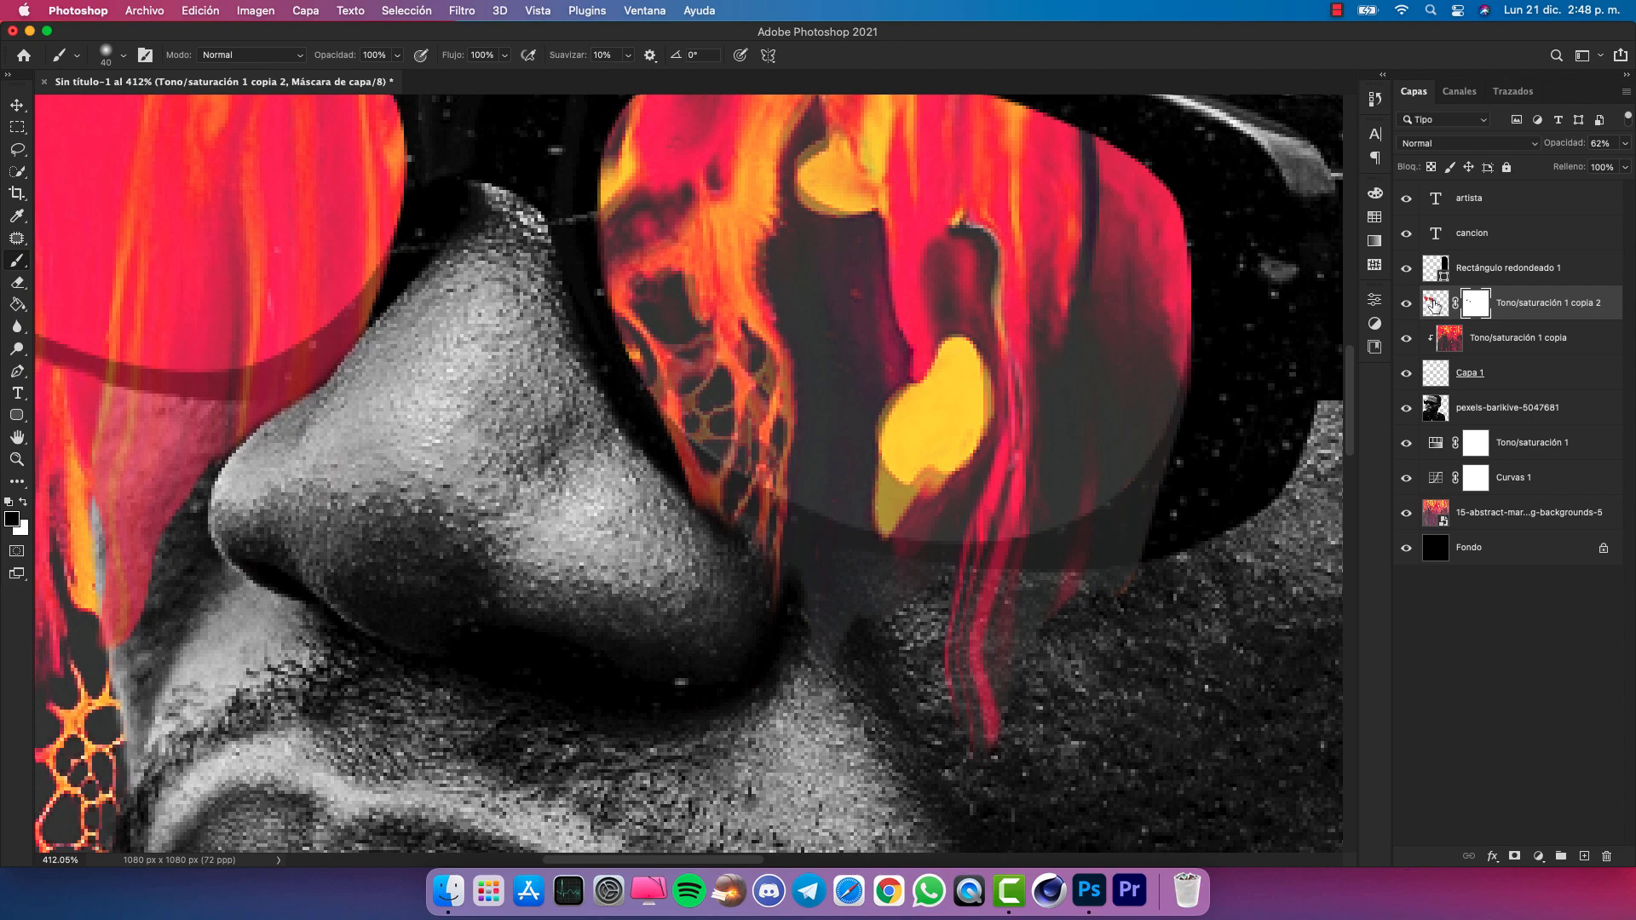
{"action": "left_click", "coordinate": [1434, 305]}
{"action": "left_click_drag", "start_coordinate": [1553, 145], "coordinate": [1604, 145]}
{"action": "scroll", "coordinate": [694, 420], "scroll_direction": "up", "scroll_amount": 2}
{"action": "scroll", "coordinate": [698, 417], "scroll_direction": "down", "scroll_amount": 5}
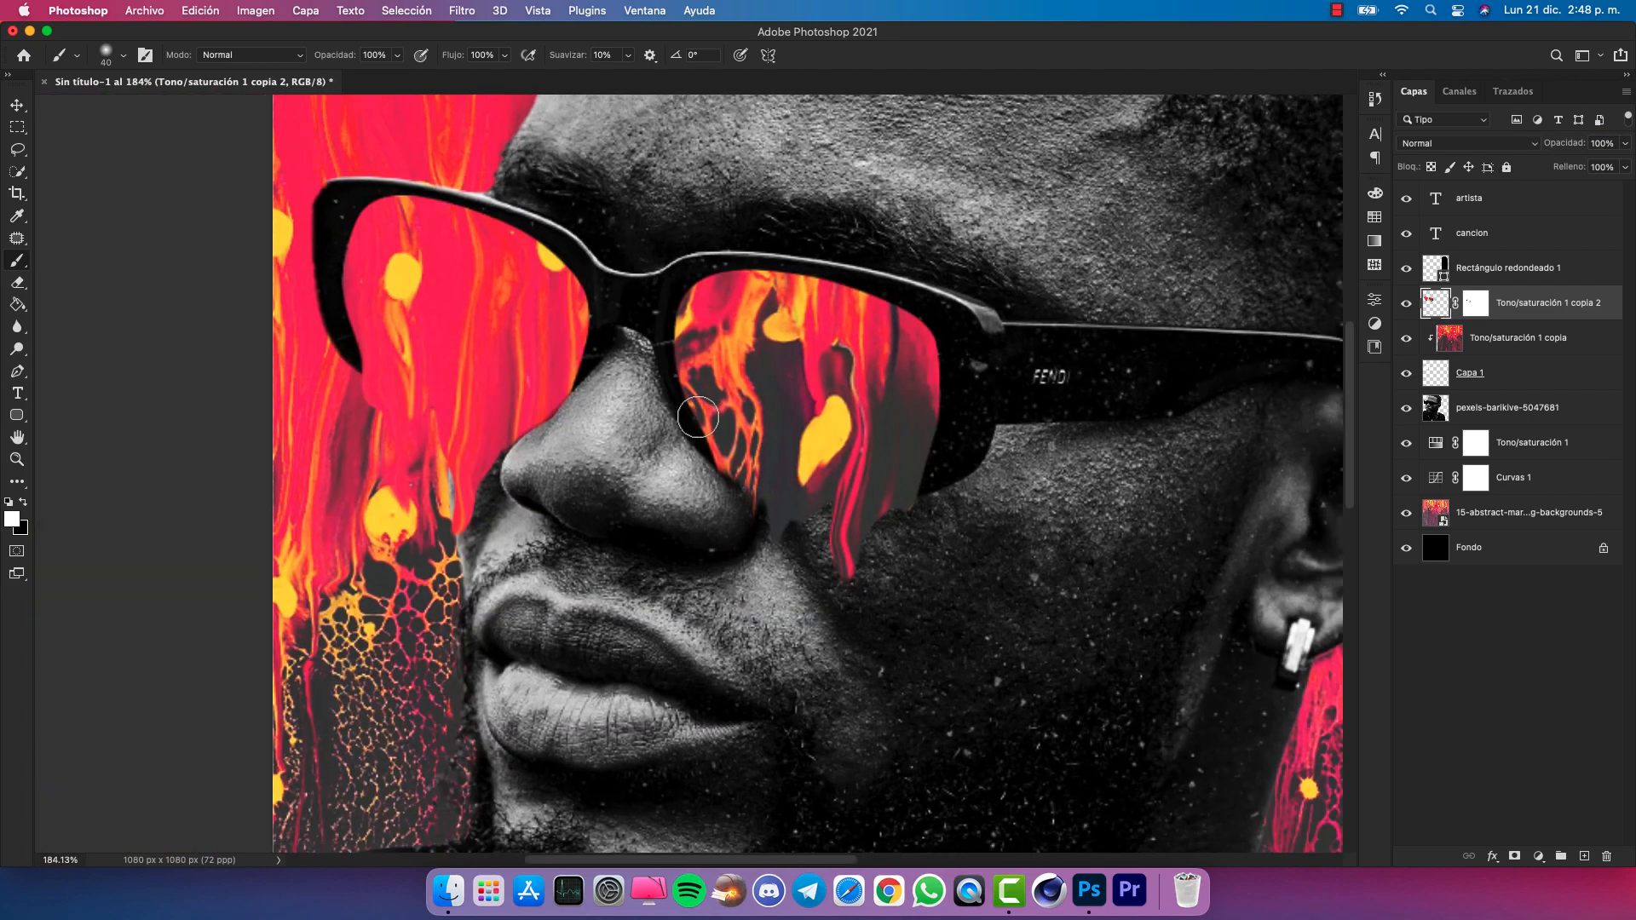
Softly fade the left lens's drip beside the nose on the layer mask, using a size 99 brush at 50% opacity
{"action": "scroll", "coordinate": [698, 416], "scroll_direction": "down", "scroll_amount": 3}
{"action": "left_click", "coordinate": [1483, 308]}
{"action": "scroll", "coordinate": [644, 385], "scroll_direction": "up", "scroll_amount": 4}
{"action": "left_click_drag", "start_coordinate": [539, 440], "coordinate": [574, 441]}
{"action": "left_click_drag", "start_coordinate": [750, 253], "coordinate": [733, 282]}
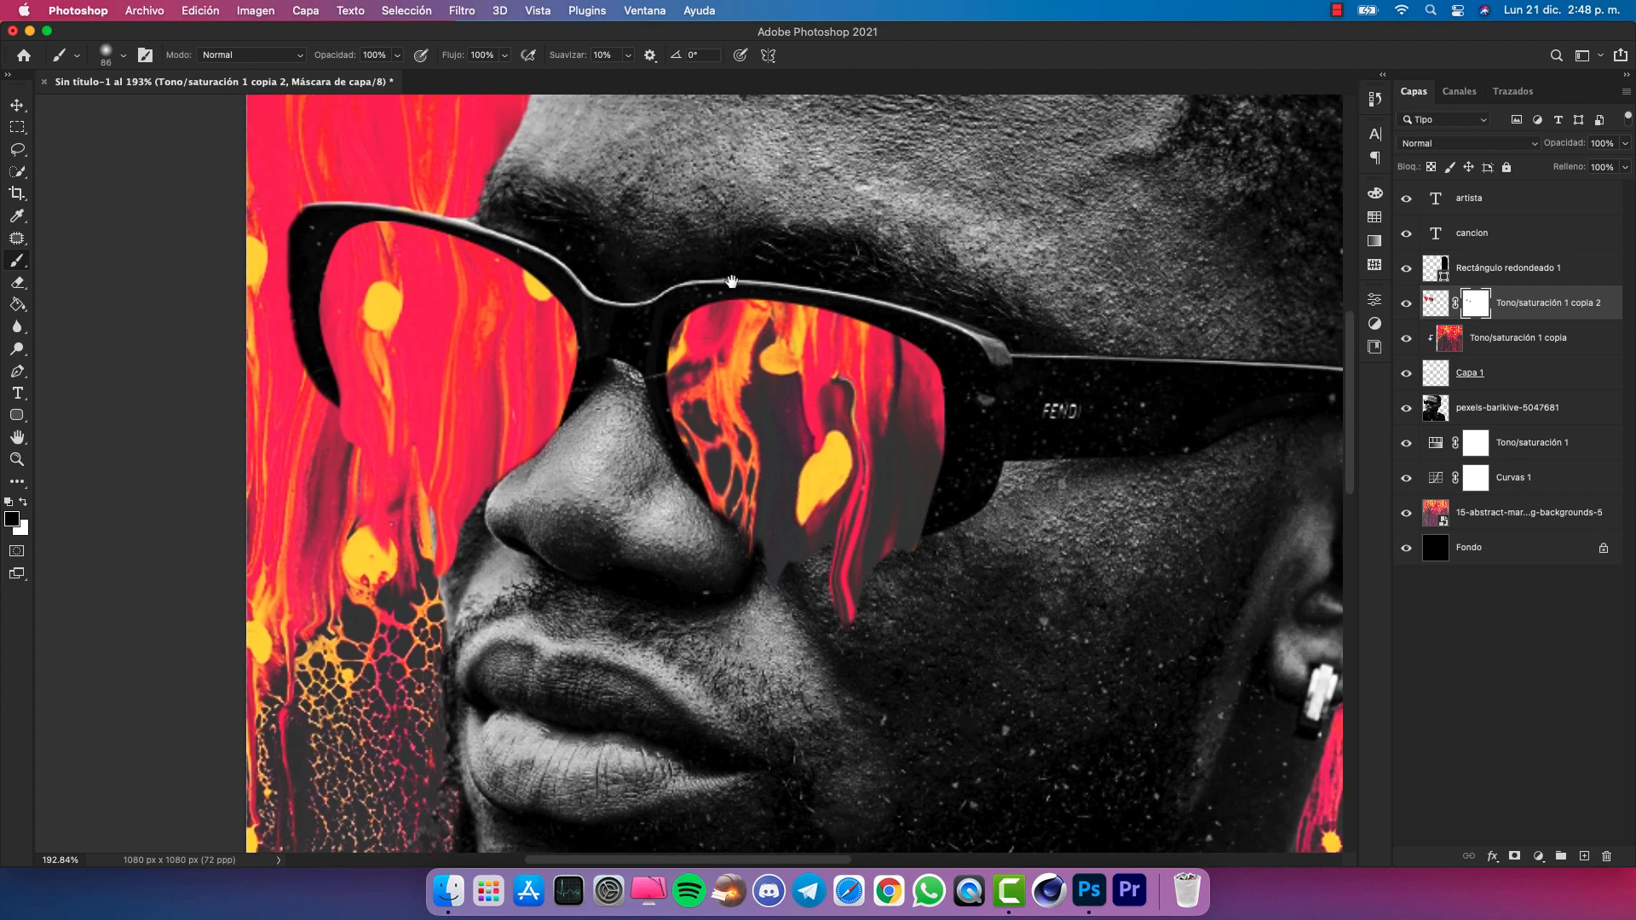
{"action": "left_click_drag", "start_coordinate": [558, 441], "coordinate": [583, 441]}
{"action": "left_click", "coordinate": [380, 54]}
{"action": "key", "text": "Return"}
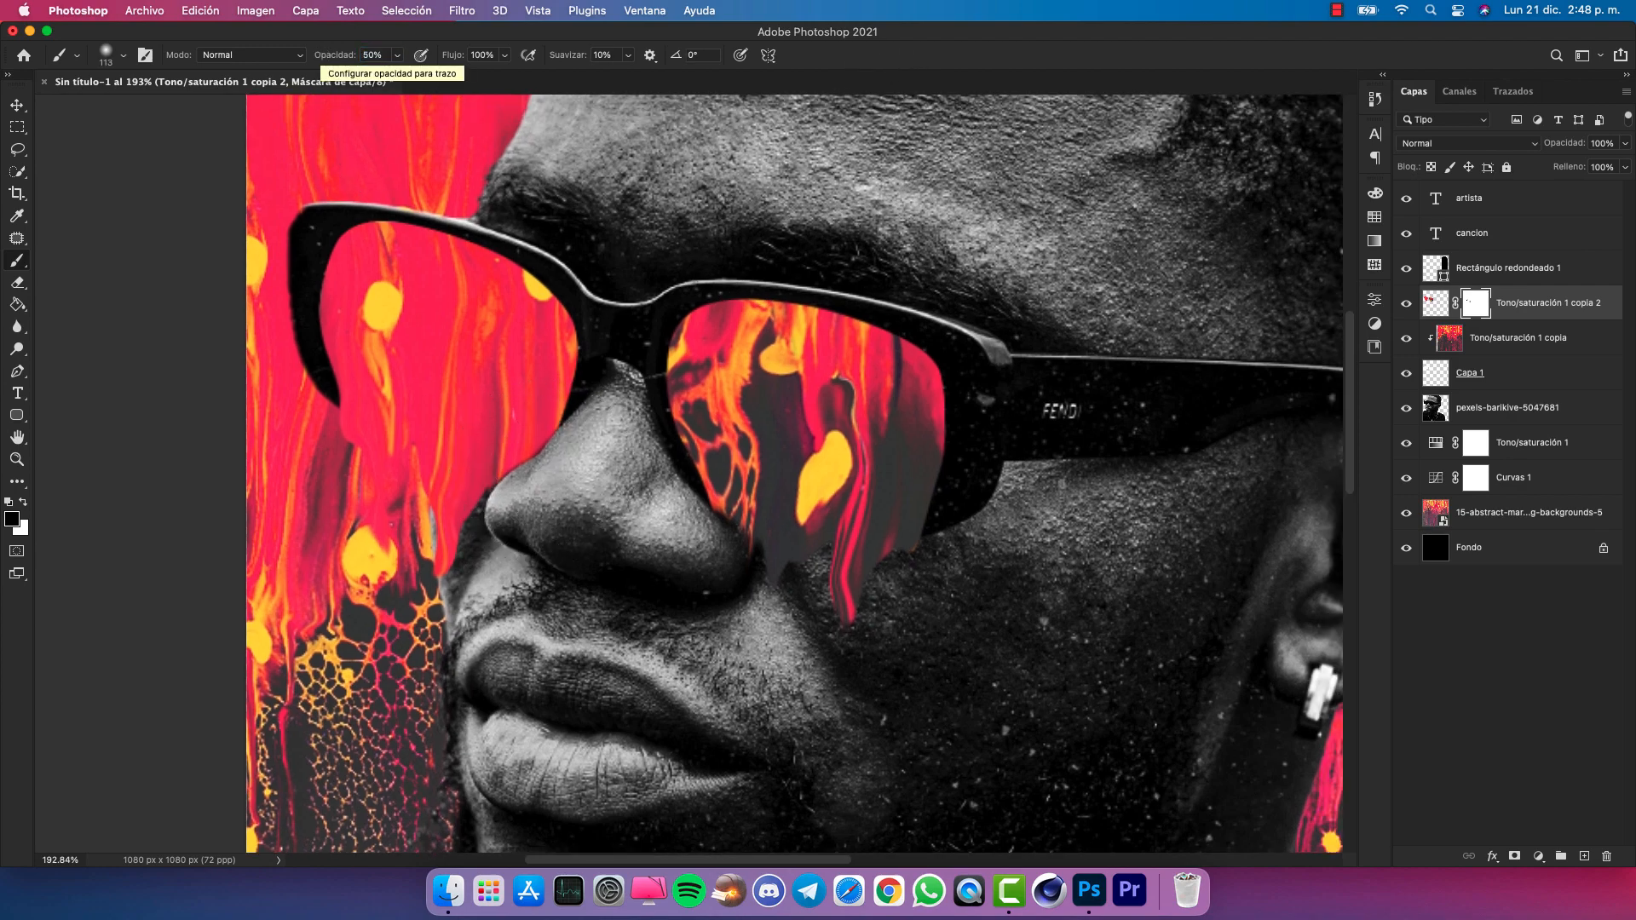
{"action": "mouse_move", "coordinate": [557, 487]}
{"action": "left_mouse_down"}
{"action": "mouse_move", "coordinate": [552, 471]}
{"action": "mouse_move", "coordinate": [576, 488]}
{"action": "mouse_move", "coordinate": [545, 489]}
{"action": "left_mouse_up"}
{"action": "left_click", "coordinate": [557, 486]}
{"action": "left_click", "coordinate": [540, 515]}
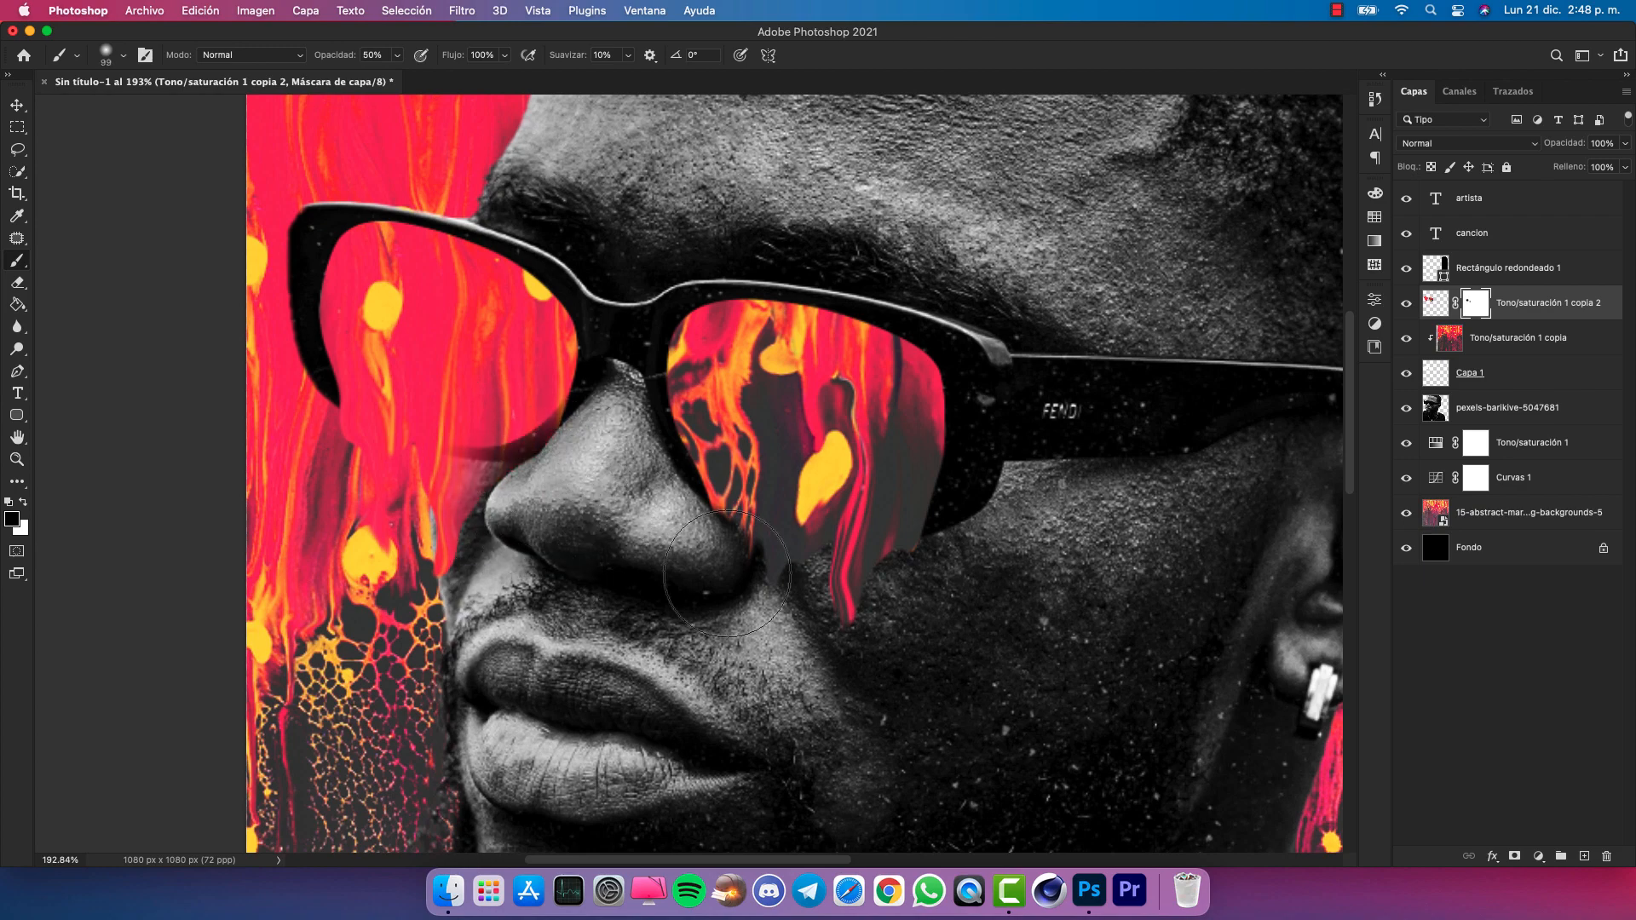
Softly fade the remaining drip between the nose and the right lens on the mask, and check the whole cover
{"action": "left_click_drag", "start_coordinate": [745, 574], "coordinate": [734, 573]}
{"action": "mouse_move", "coordinate": [745, 564]}
{"action": "left_mouse_down"}
{"action": "mouse_move", "coordinate": [697, 509]}
{"action": "mouse_move", "coordinate": [640, 600]}
{"action": "mouse_move", "coordinate": [666, 567]}
{"action": "left_mouse_up"}
{"action": "scroll", "coordinate": [675, 570], "scroll_direction": "down", "scroll_amount": 5}
{"action": "left_click", "coordinate": [1411, 303]}
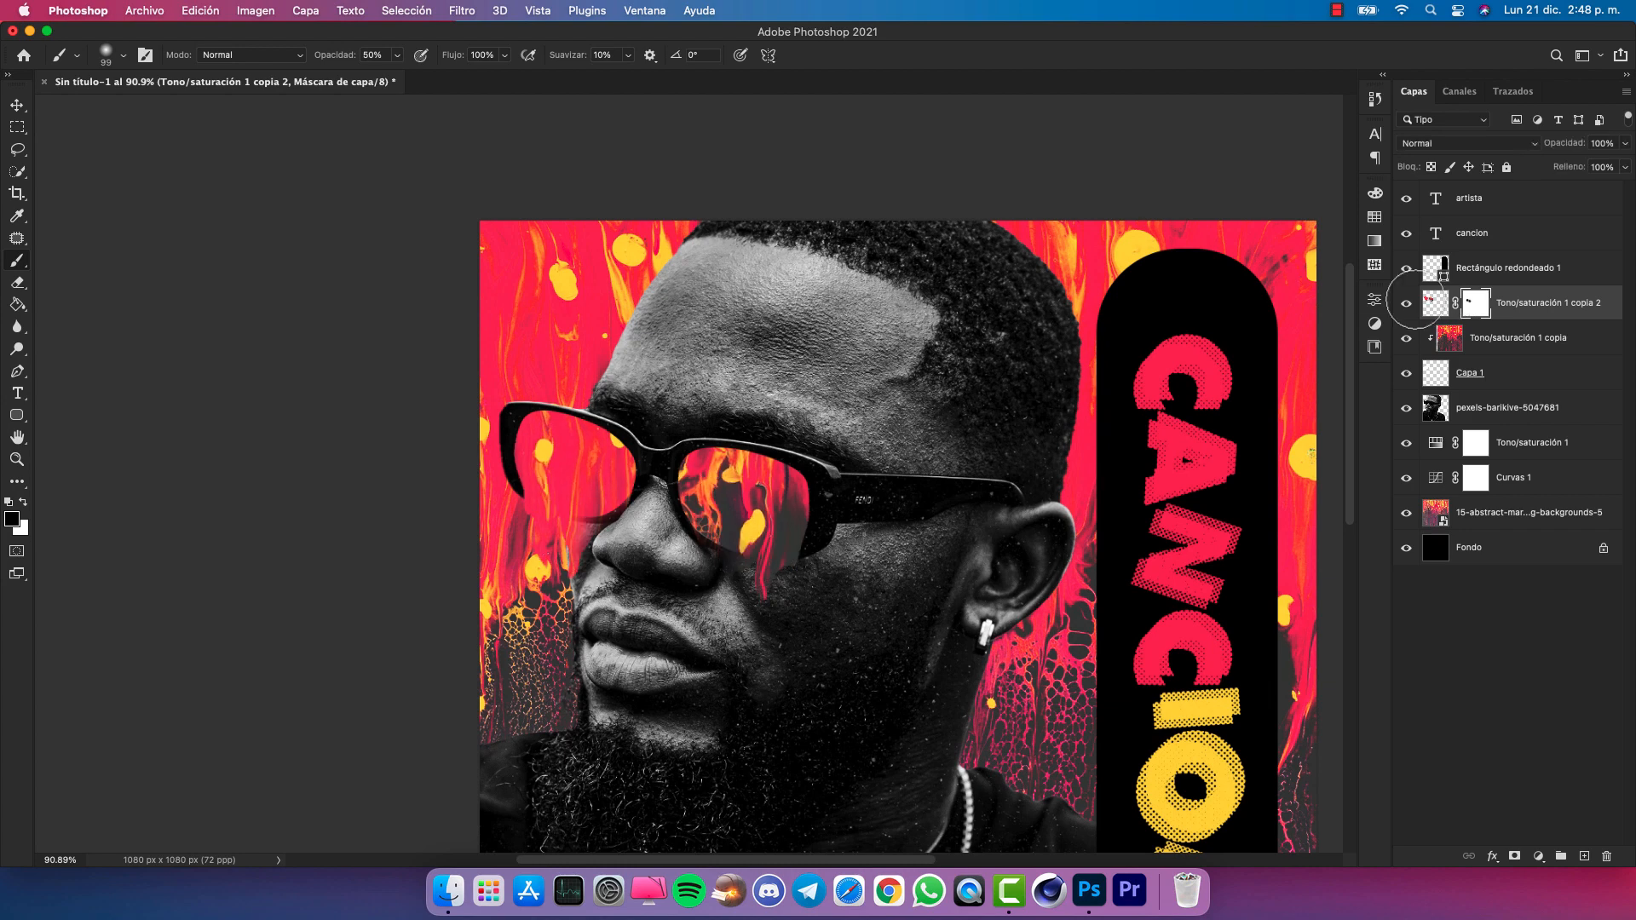
{"action": "key", "text": "super+minus"}
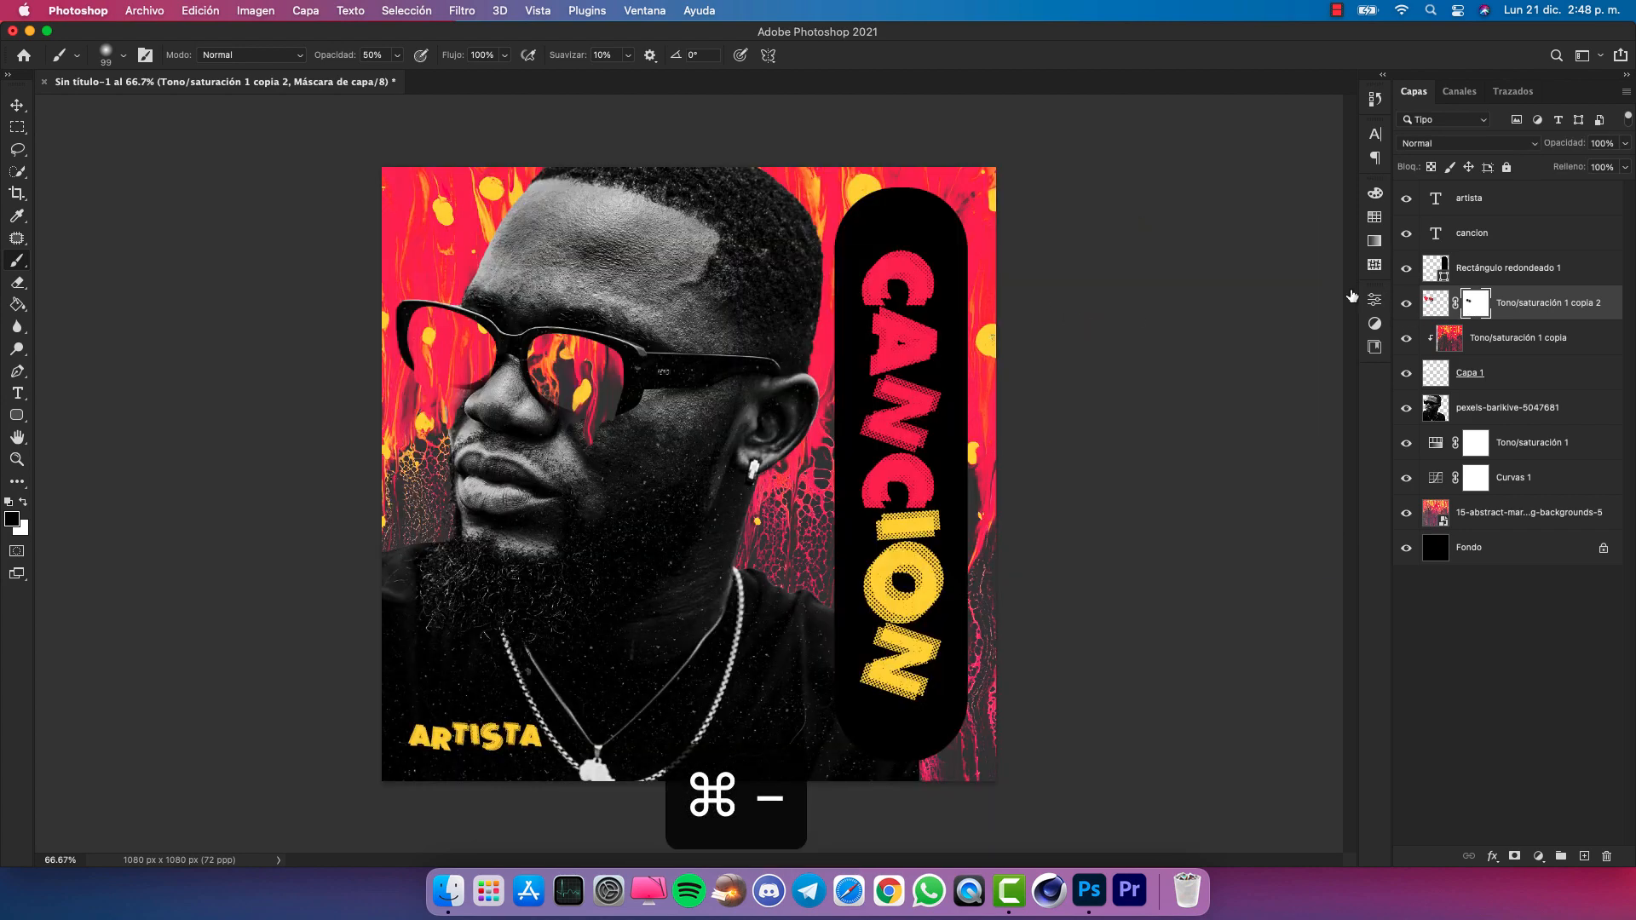
Place the 5.jpg plastic texture from the cover efecto liquido folder above the artista layer, scaled to cover the canvas
{"action": "left_click", "coordinate": [1510, 211]}
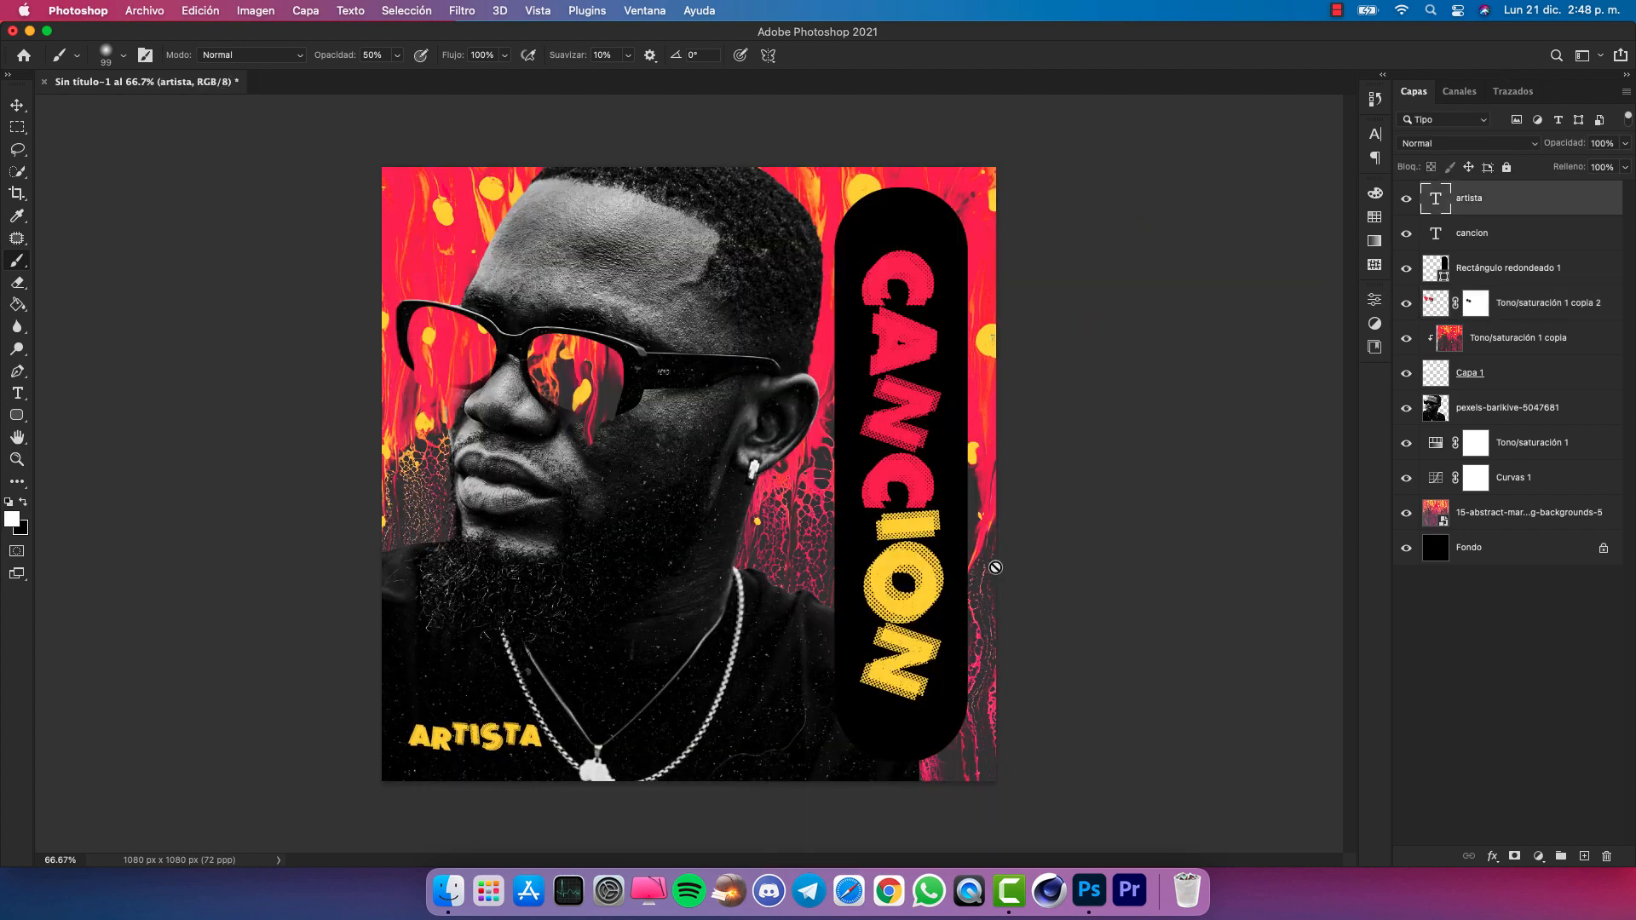
{"action": "left_click", "coordinate": [448, 892]}
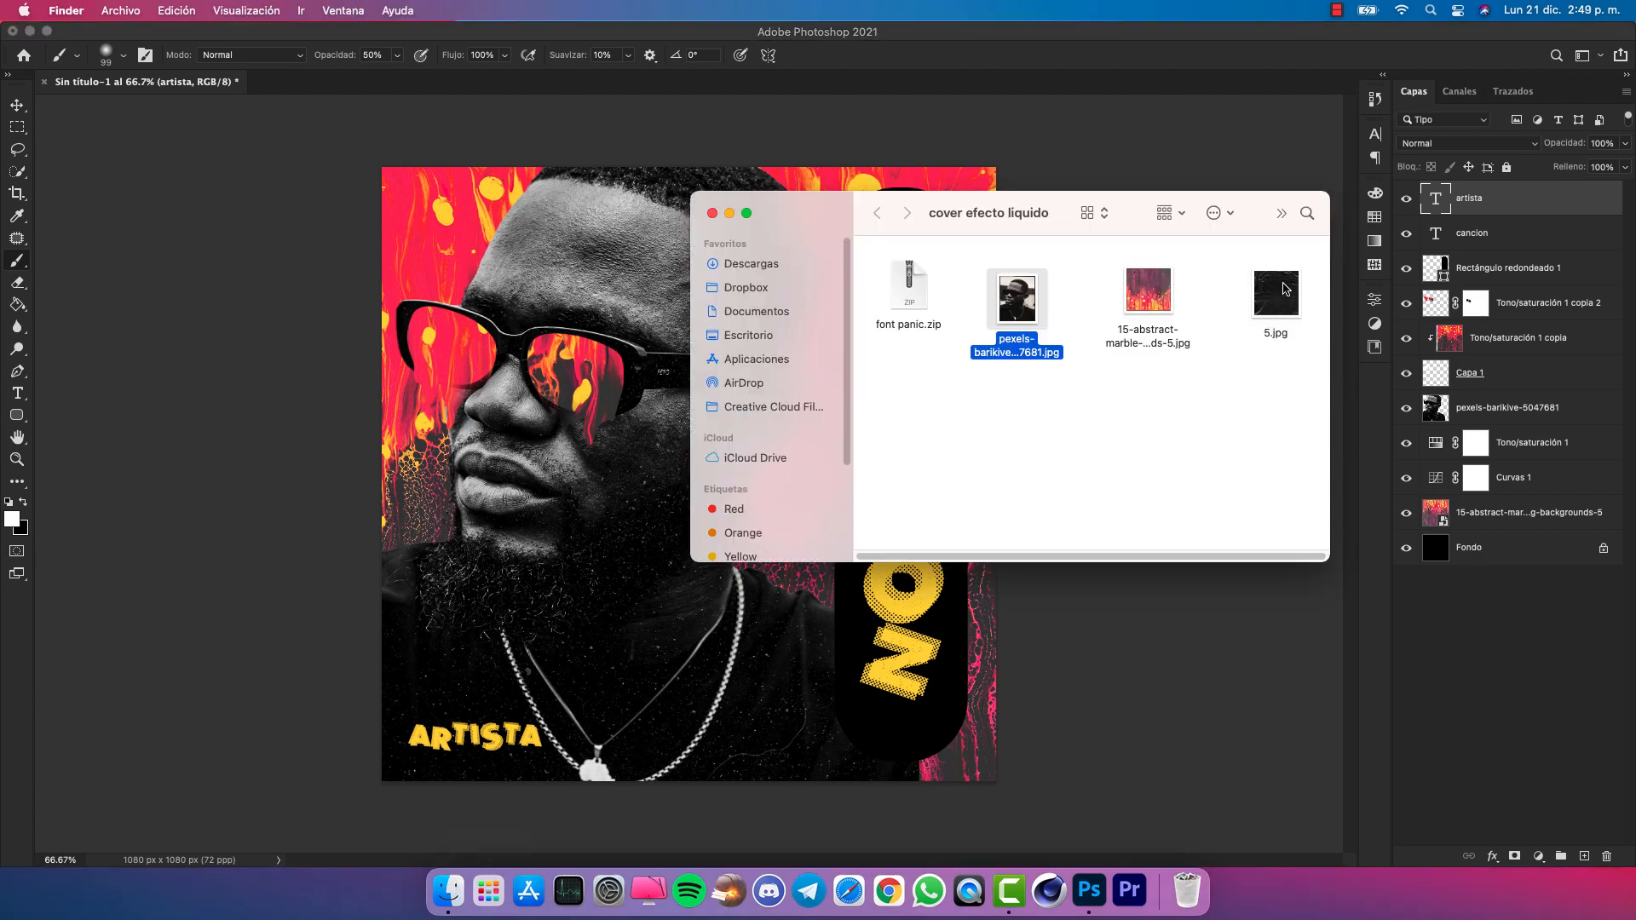
{"action": "left_click_drag", "start_coordinate": [1286, 290], "coordinate": [579, 452]}
{"action": "key", "text": "super+minus"}
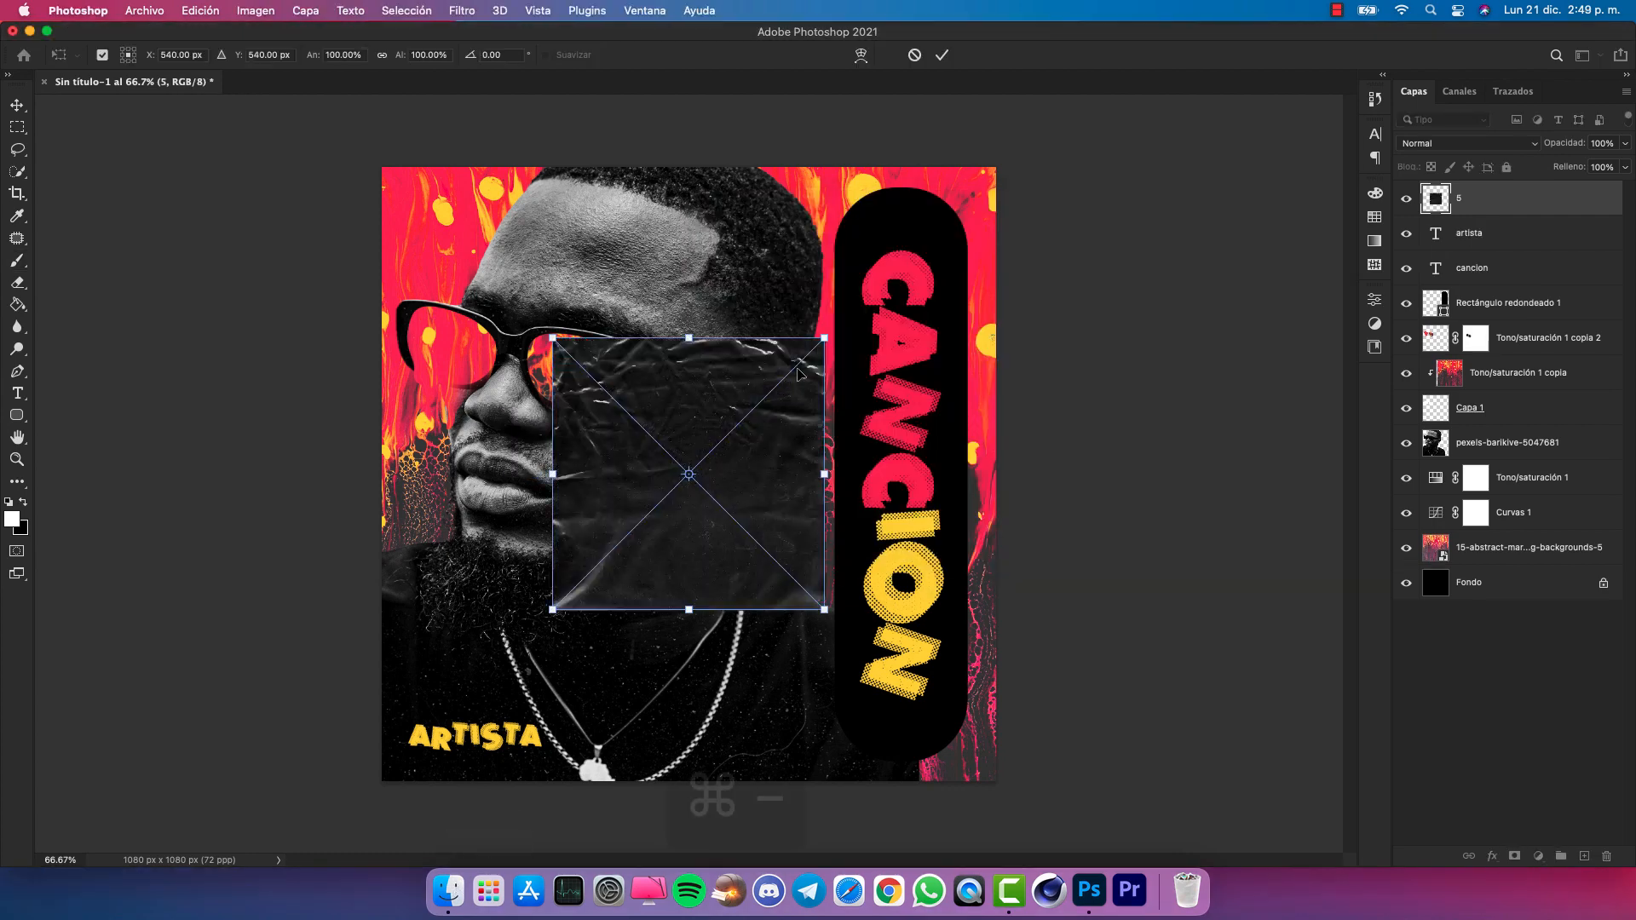
{"action": "left_click_drag", "start_coordinate": [774, 382], "coordinate": [952, 268]}
{"action": "key", "text": "Return"}
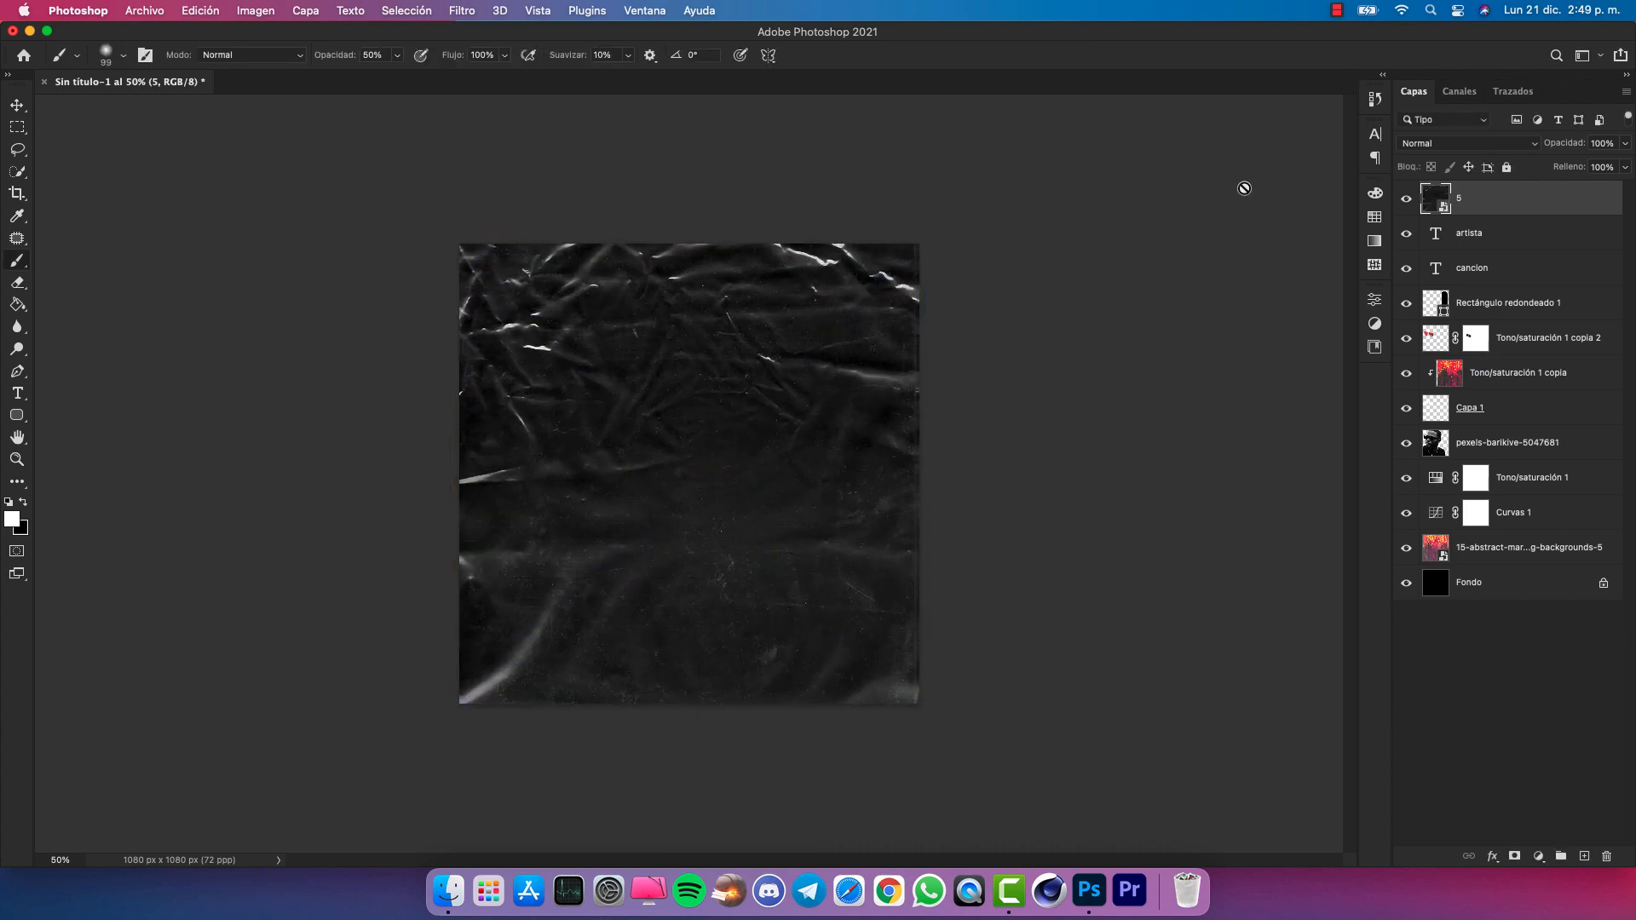
Set the plastic texture layer's blend mode to Aclarar
{"action": "left_click", "coordinate": [1441, 144]}
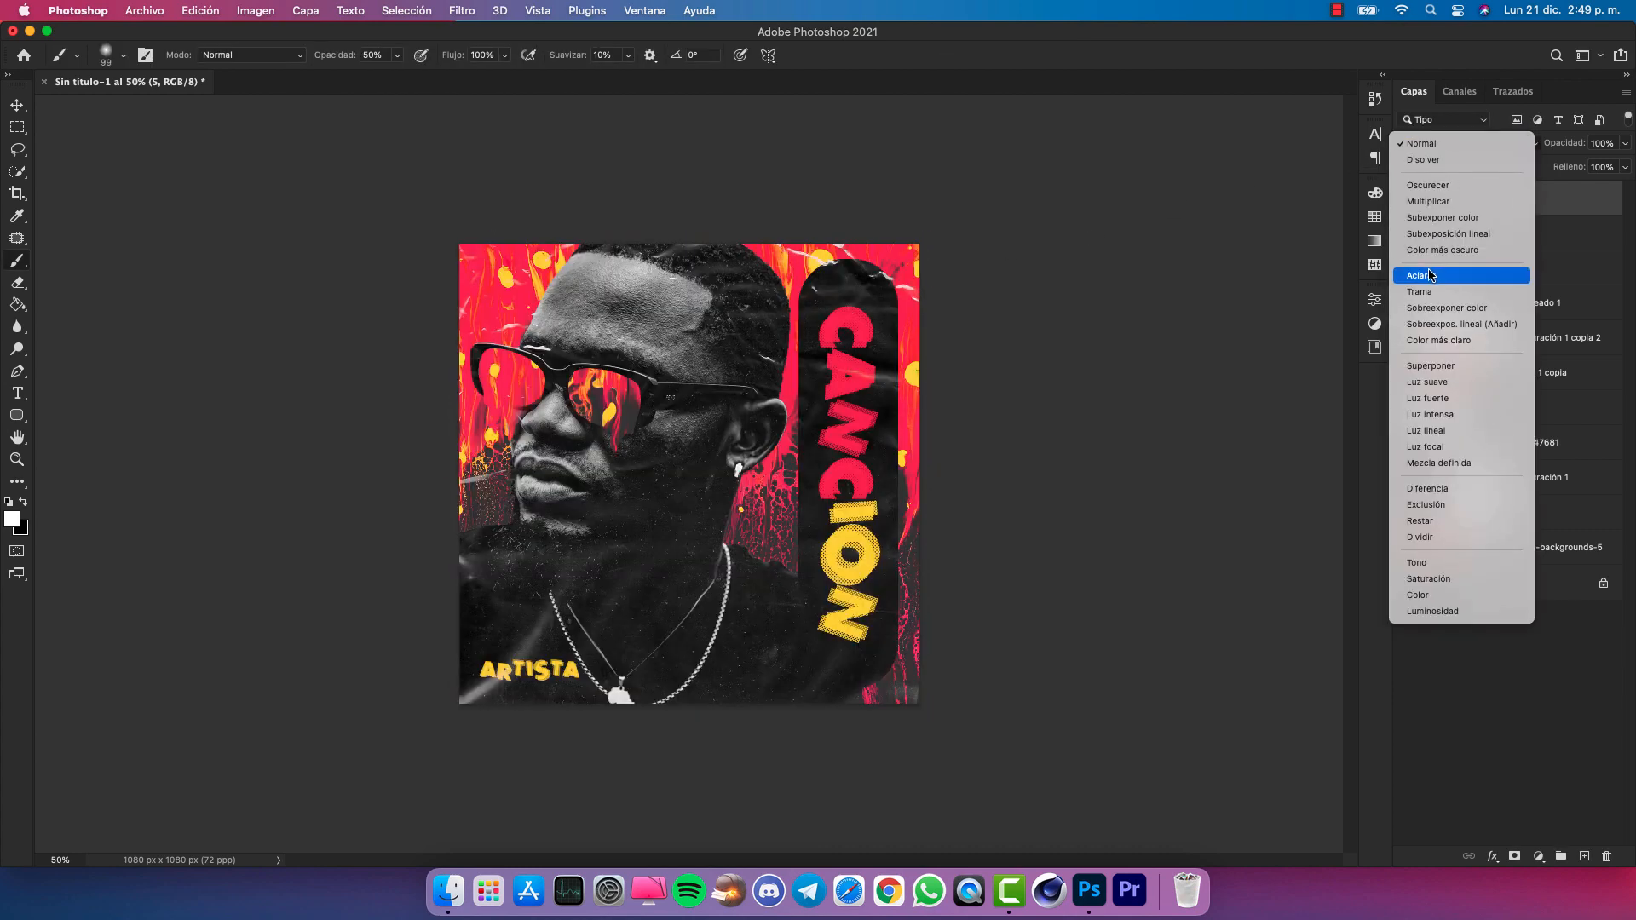
{"action": "left_click", "coordinate": [1427, 277]}
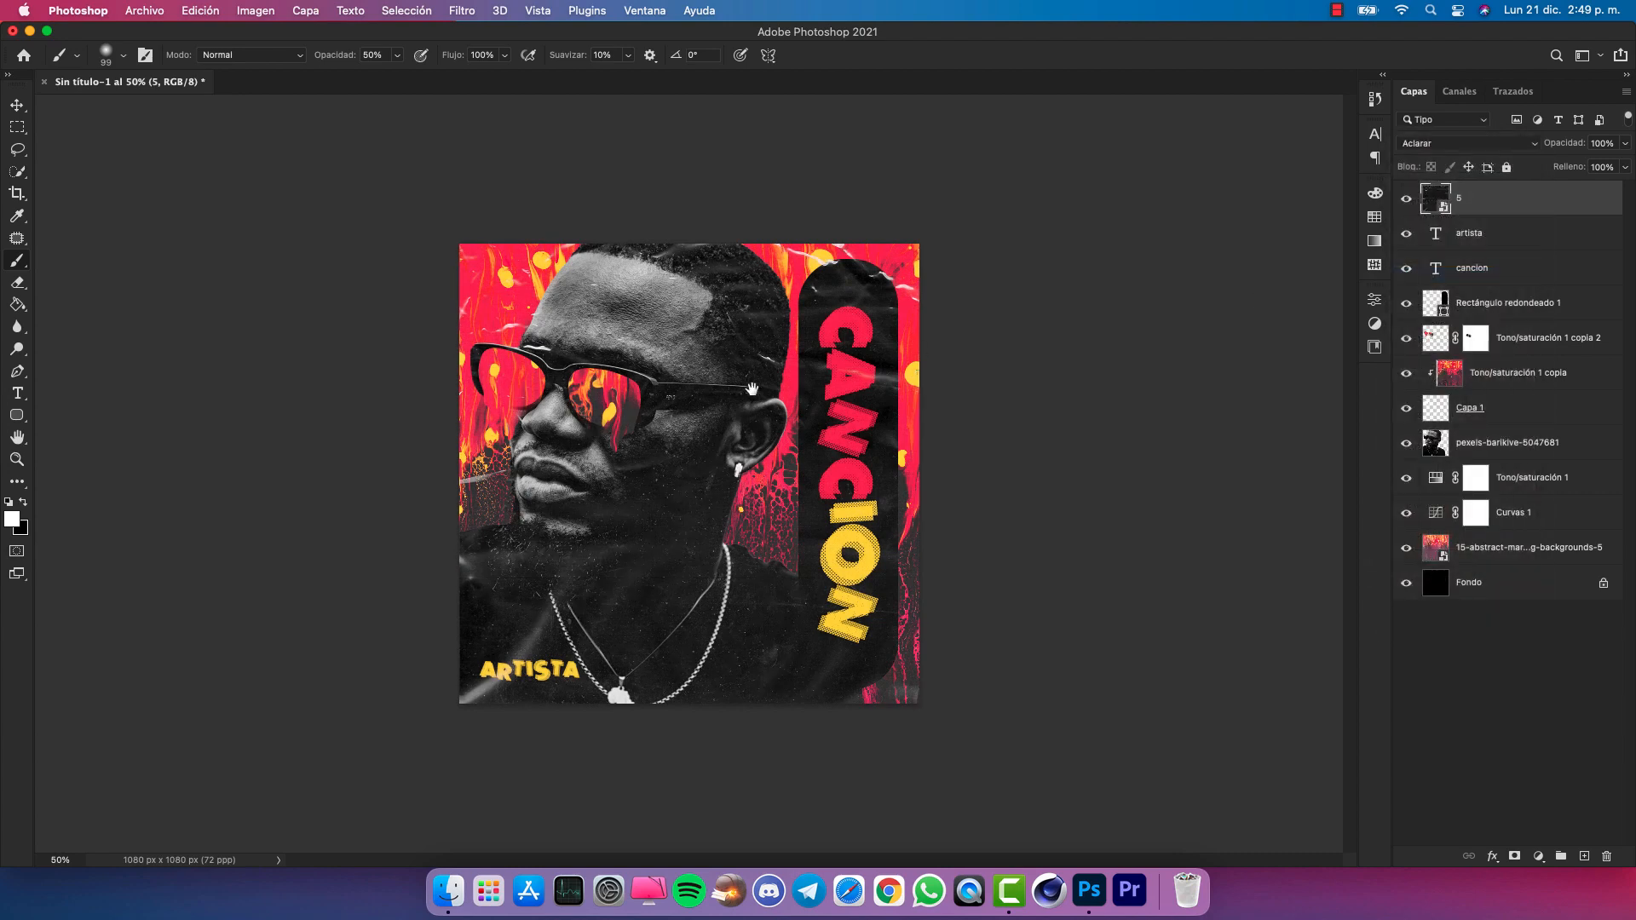
{"action": "key", "text": "super+plus"}
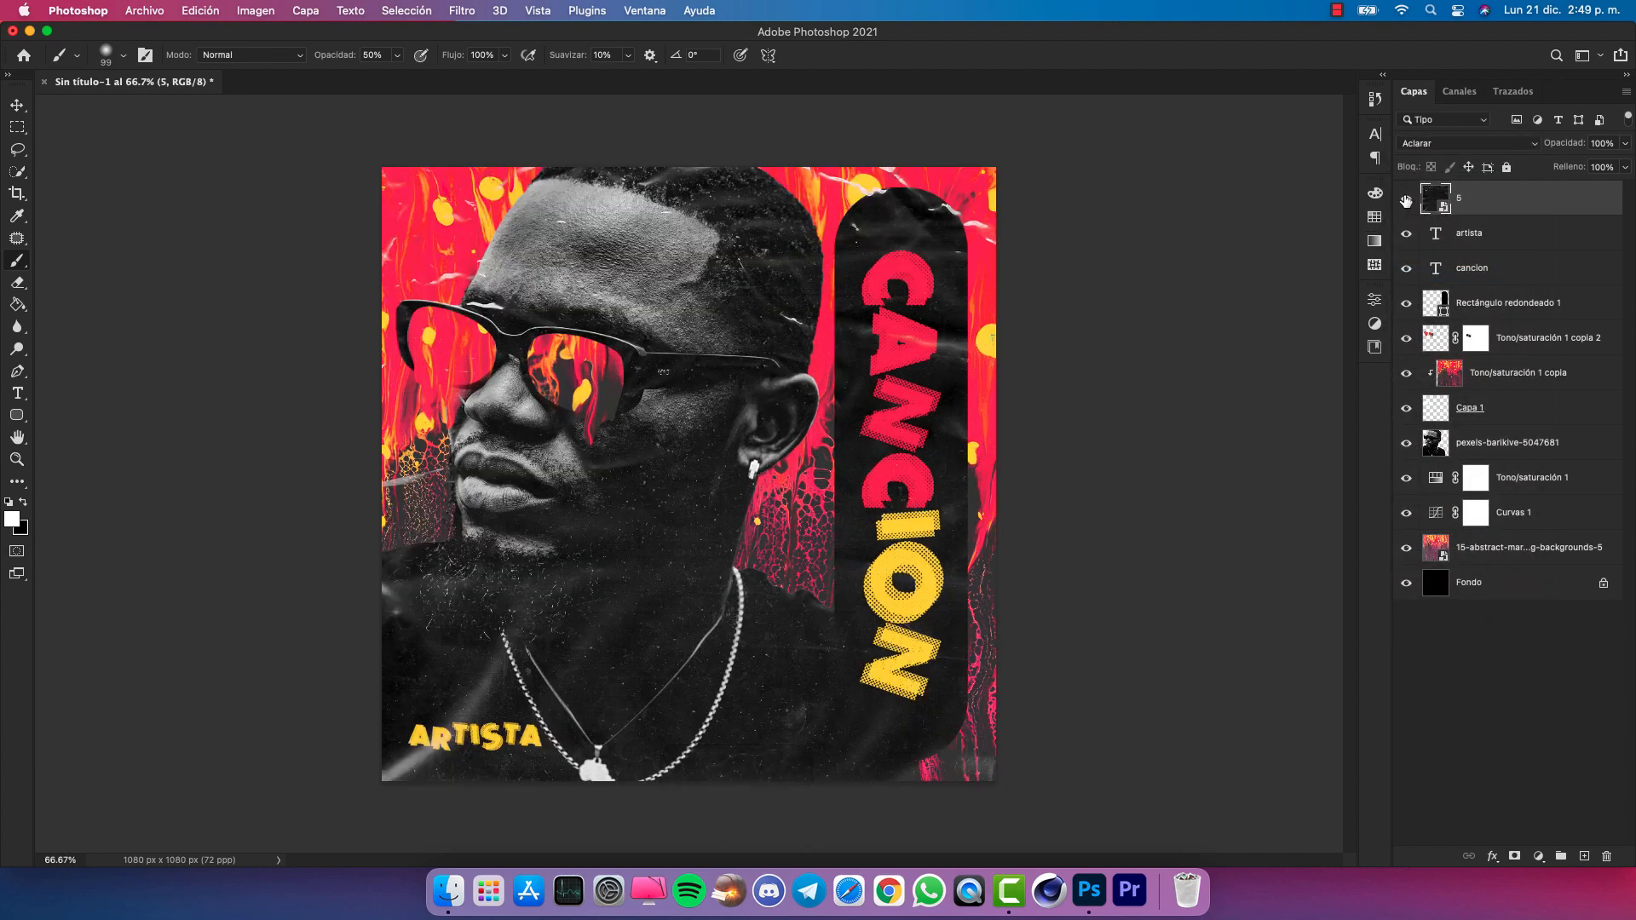
Lower the plastic texture layer's opacity to 89% and compare the cover with the texture hidden and shown
{"action": "left_click_drag", "start_coordinate": [556, 624], "coordinate": [735, 451]}
{"action": "scroll", "coordinate": [750, 355], "scroll_direction": "up", "scroll_amount": 1}
{"action": "scroll", "coordinate": [674, 426], "scroll_direction": "up", "scroll_amount": 1}
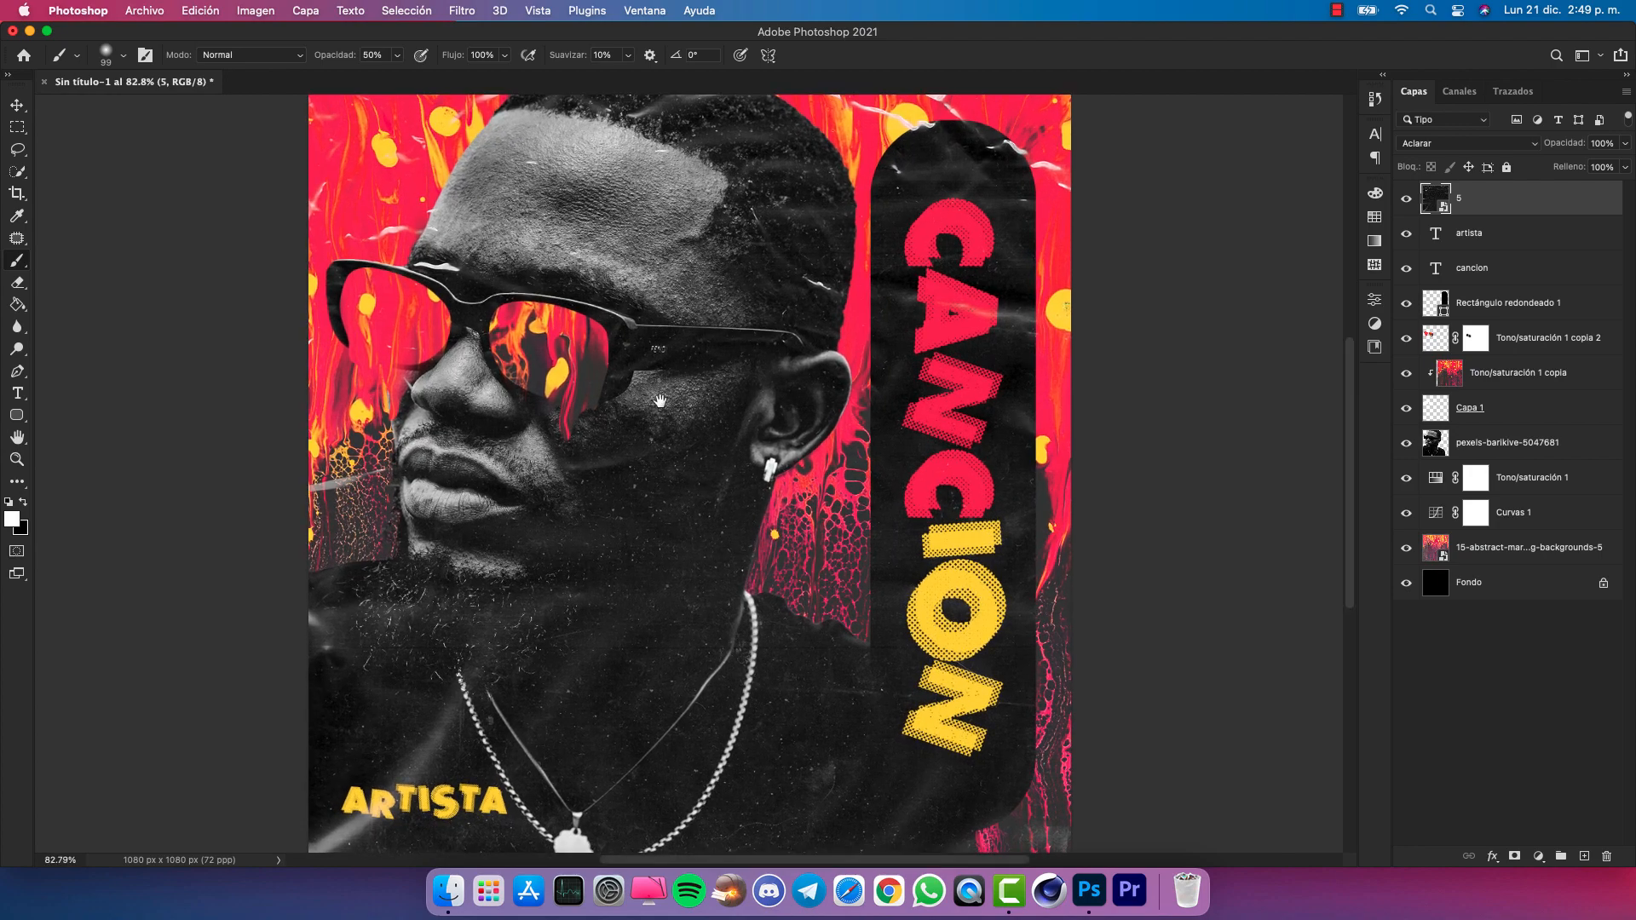
{"action": "left_click_drag", "start_coordinate": [665, 390], "coordinate": [726, 242]}
{"action": "left_click_drag", "start_coordinate": [1576, 150], "coordinate": [1488, 197]}
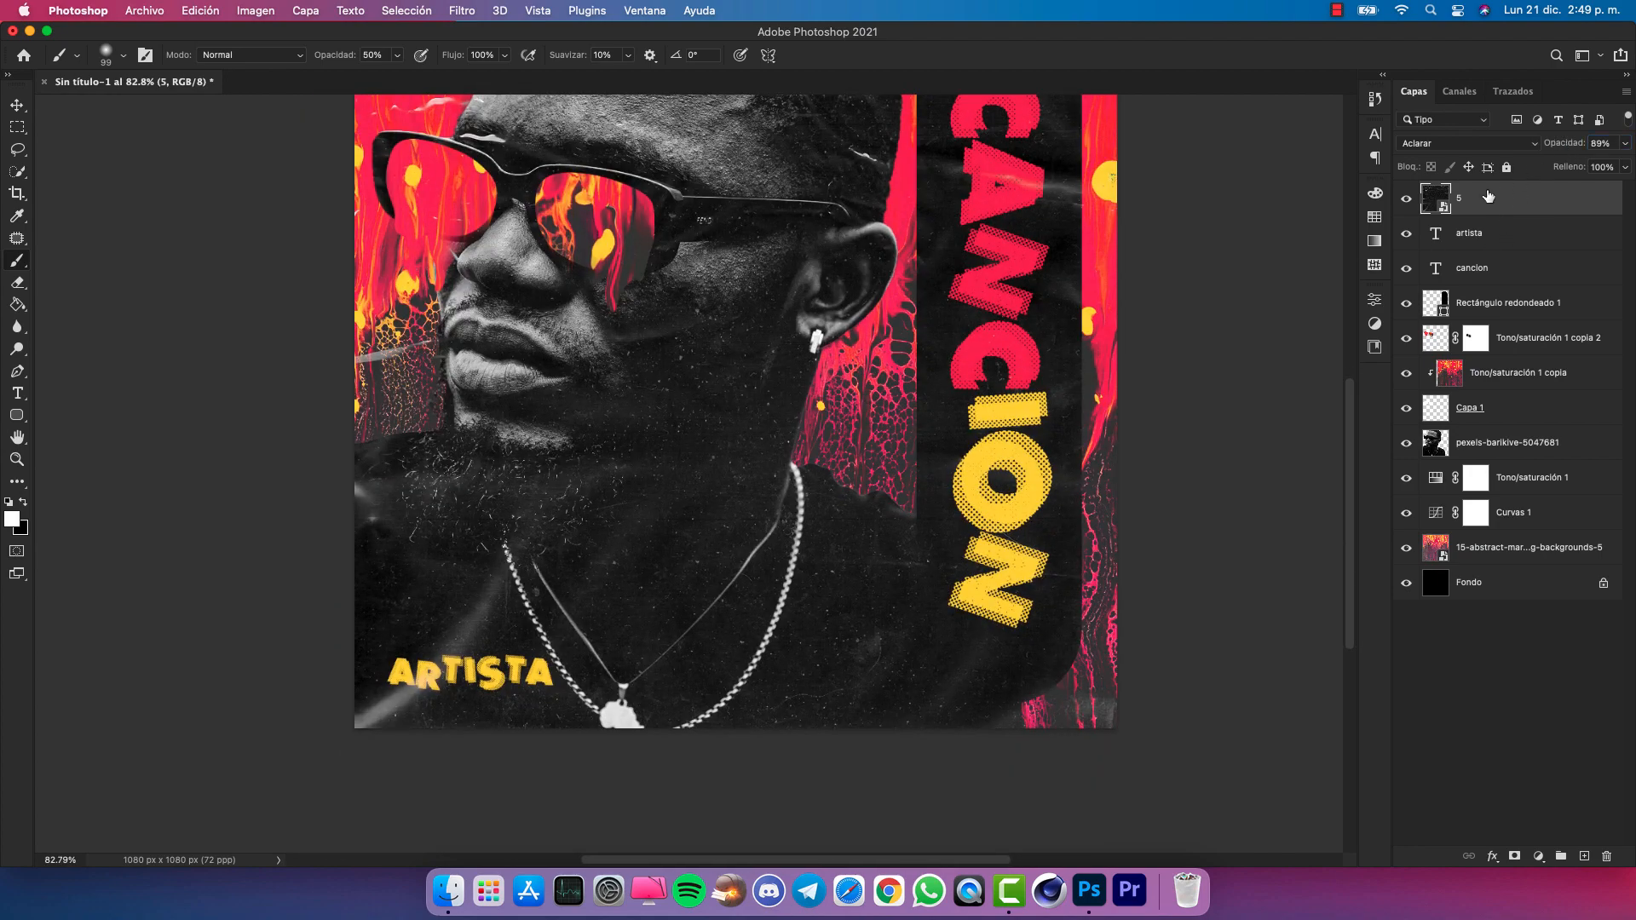
{"action": "left_click_drag", "start_coordinate": [1001, 486], "coordinate": [990, 313]}
{"action": "left_click", "coordinate": [1407, 199]}
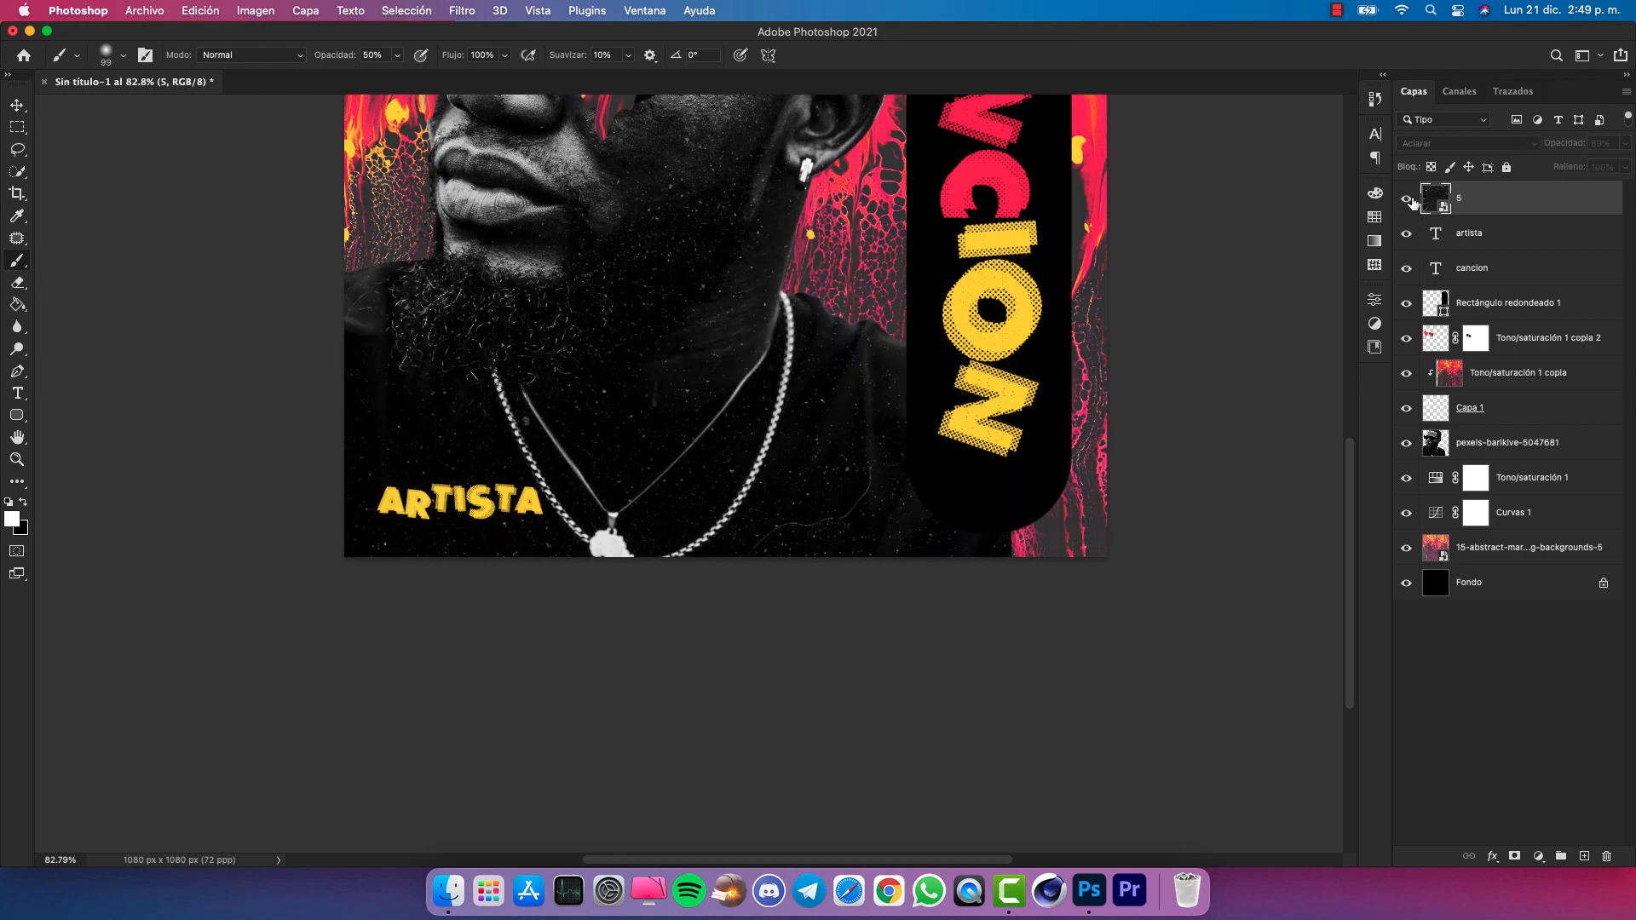
{"action": "left_click", "coordinate": [1407, 199]}
Create a new layer on top and fill it with mid grey using the Paint Bucket
{"action": "left_click_drag", "start_coordinate": [846, 111], "coordinate": [863, 471]}
{"action": "left_click", "coordinate": [1584, 857]}
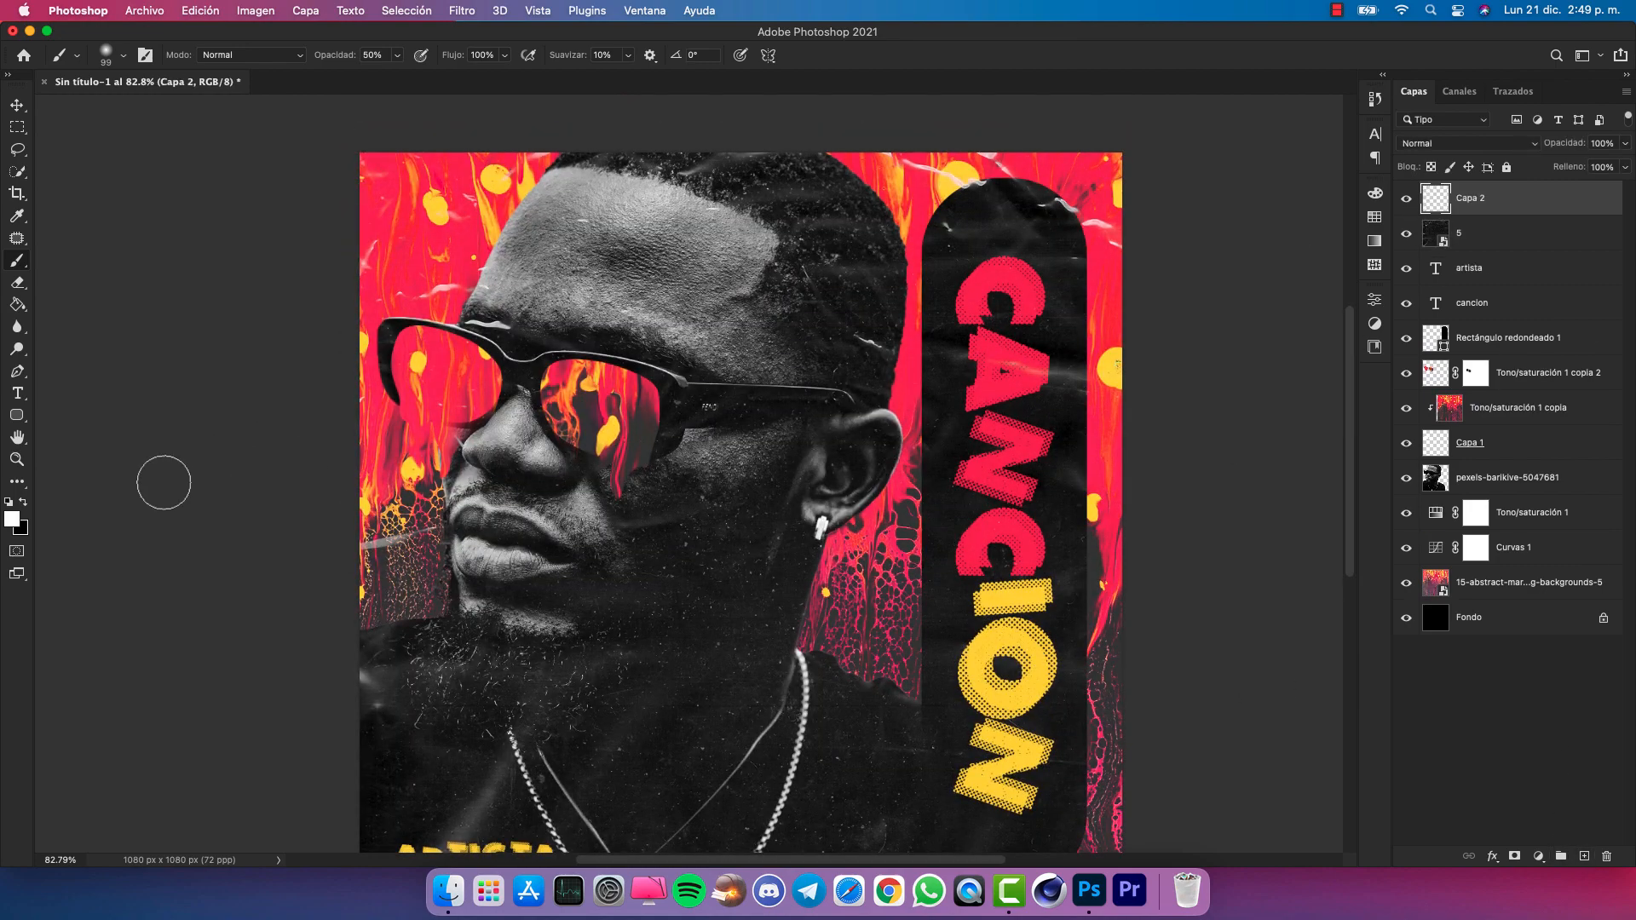
{"action": "left_click", "coordinate": [13, 520]}
{"action": "left_click_drag", "start_coordinate": [1081, 632], "coordinate": [1050, 626]}
{"action": "left_click", "coordinate": [1534, 546]}
{"action": "left_click", "coordinate": [24, 307]}
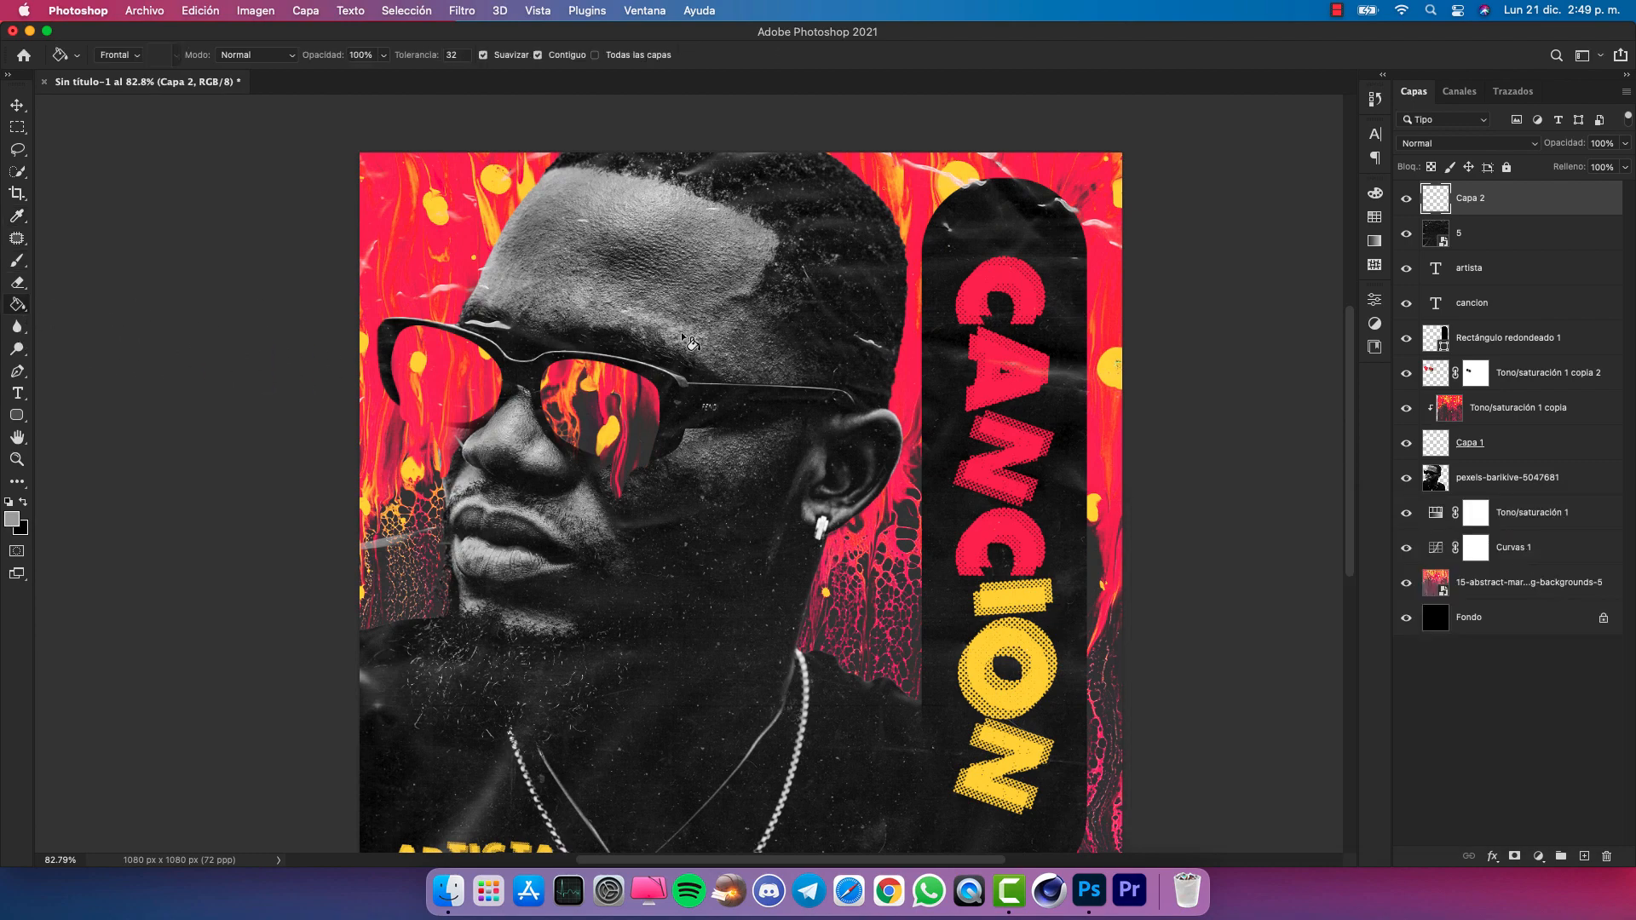
{"action": "left_click", "coordinate": [730, 351]}
Add 5% monochromatic Gaussian noise to the grey layer
{"action": "left_click", "coordinate": [463, 12]}
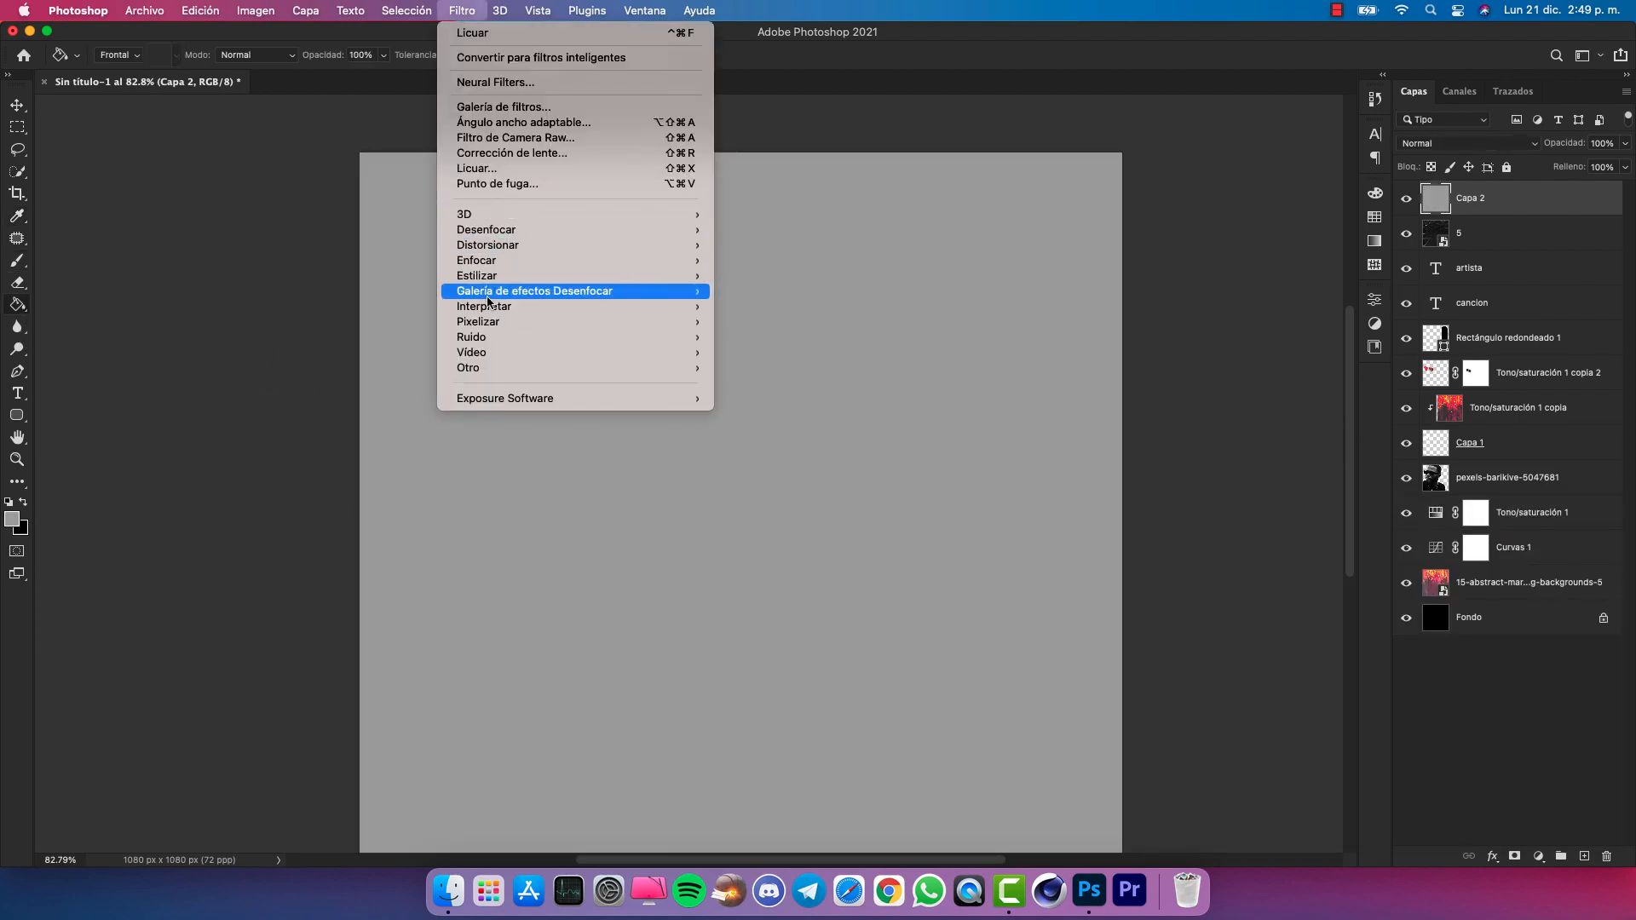
{"action": "mouse_move", "coordinate": [665, 339]}
{"action": "left_click", "coordinate": [797, 338]}
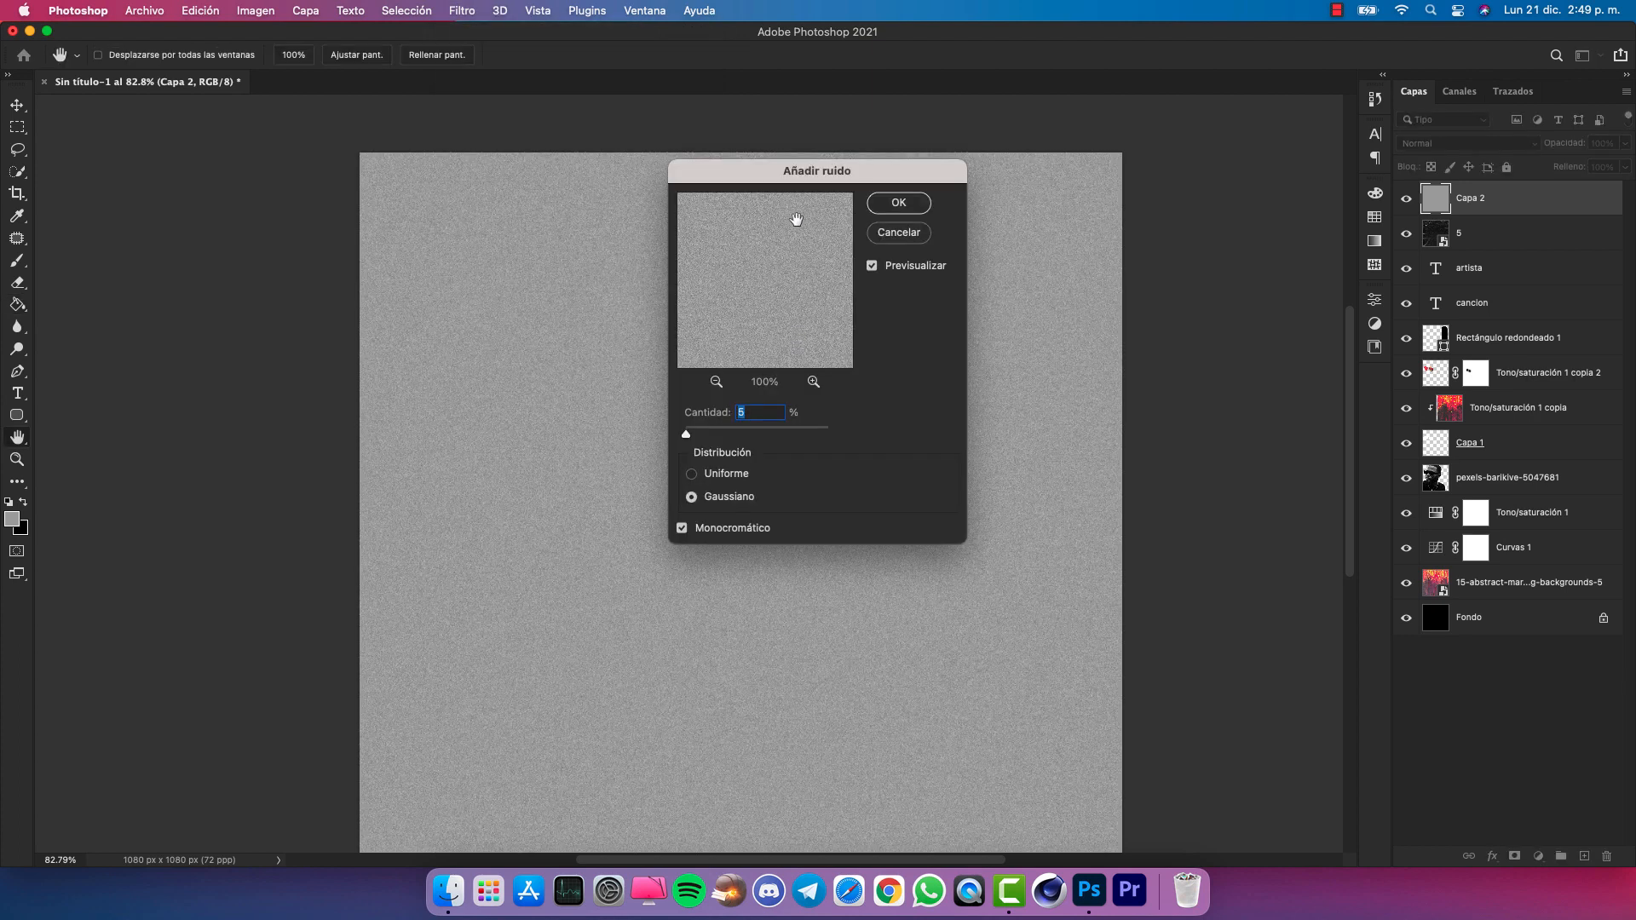
{"action": "type", "text": "5"}
{"action": "left_click", "coordinate": [901, 203]}
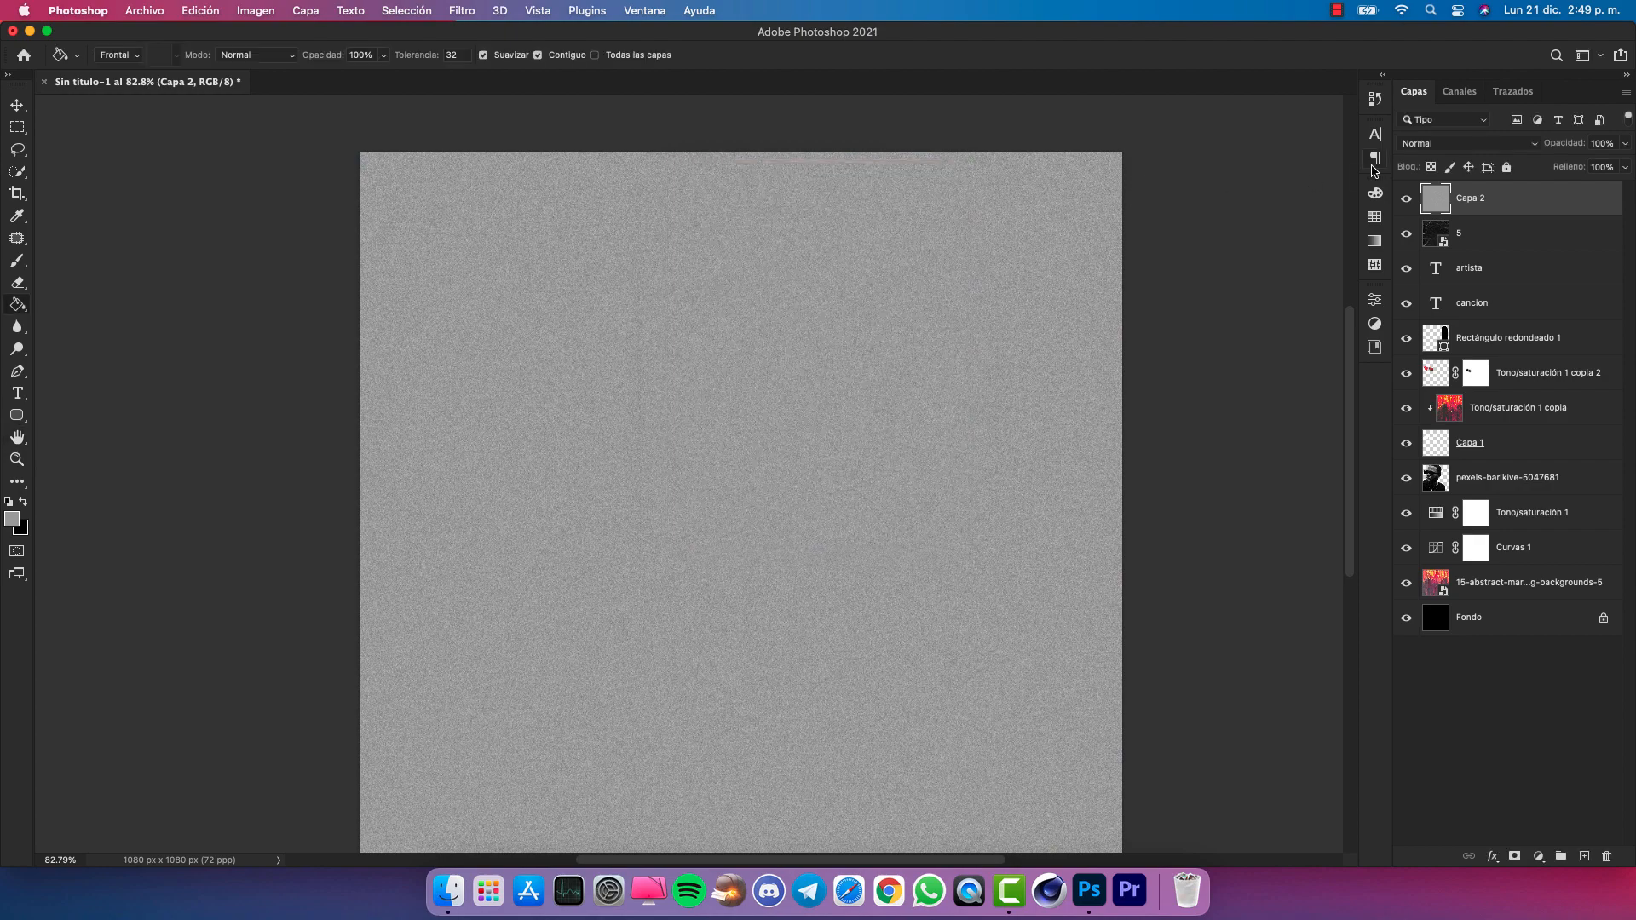
Set the noise layer's blend mode to Luz intensa and its opacity to 15%
{"action": "left_click", "coordinate": [1449, 145]}
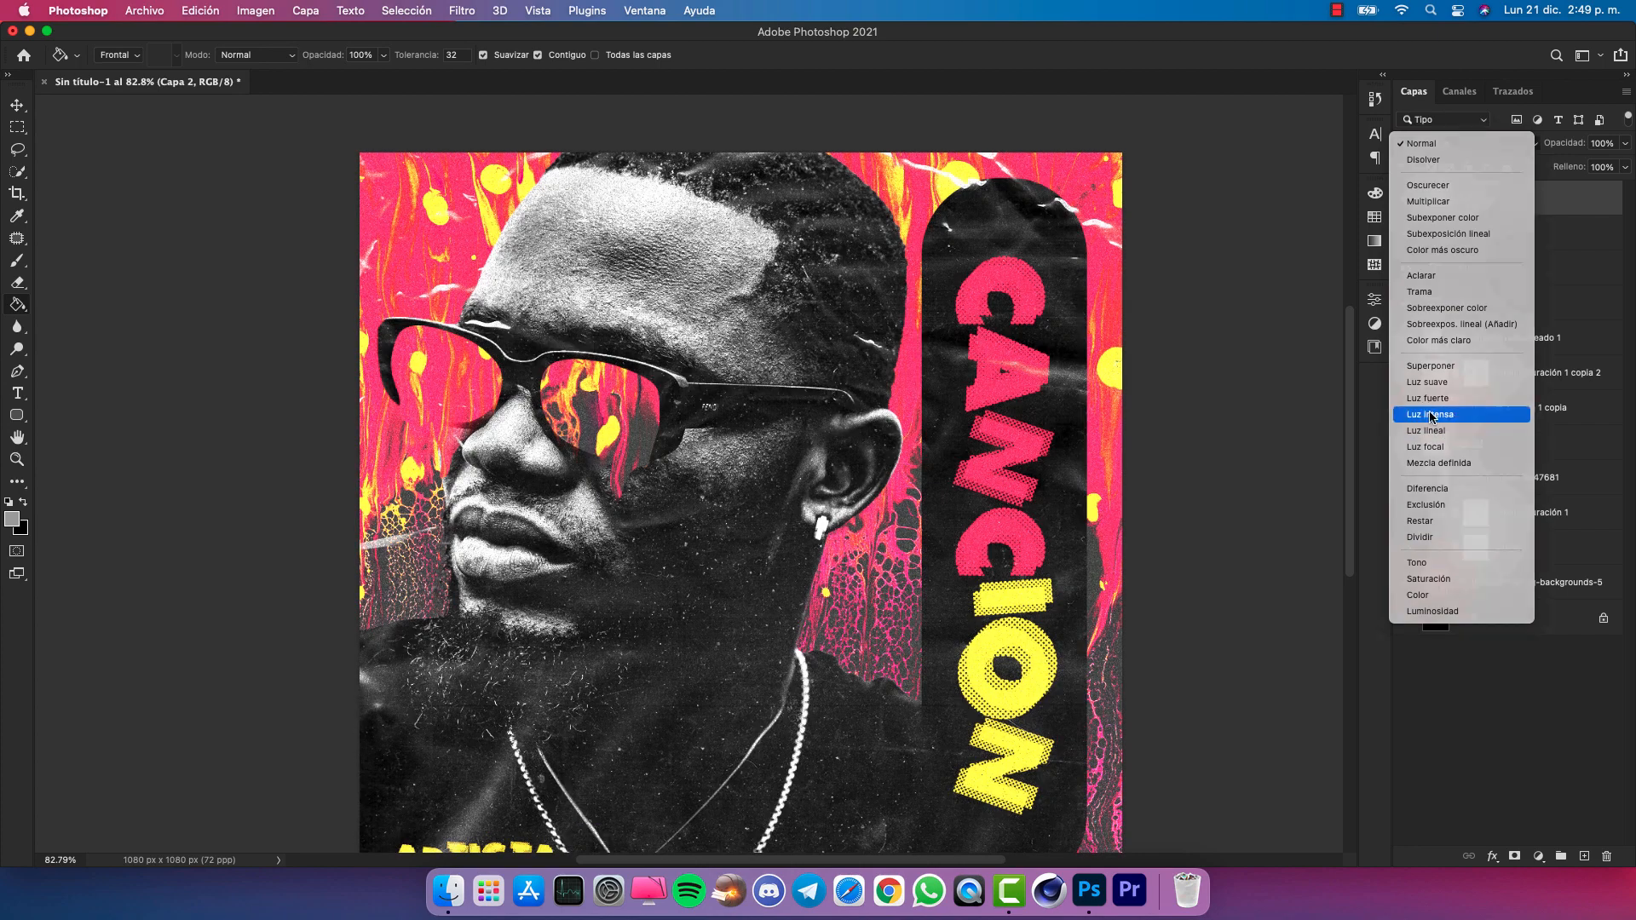
{"action": "left_click", "coordinate": [1430, 414]}
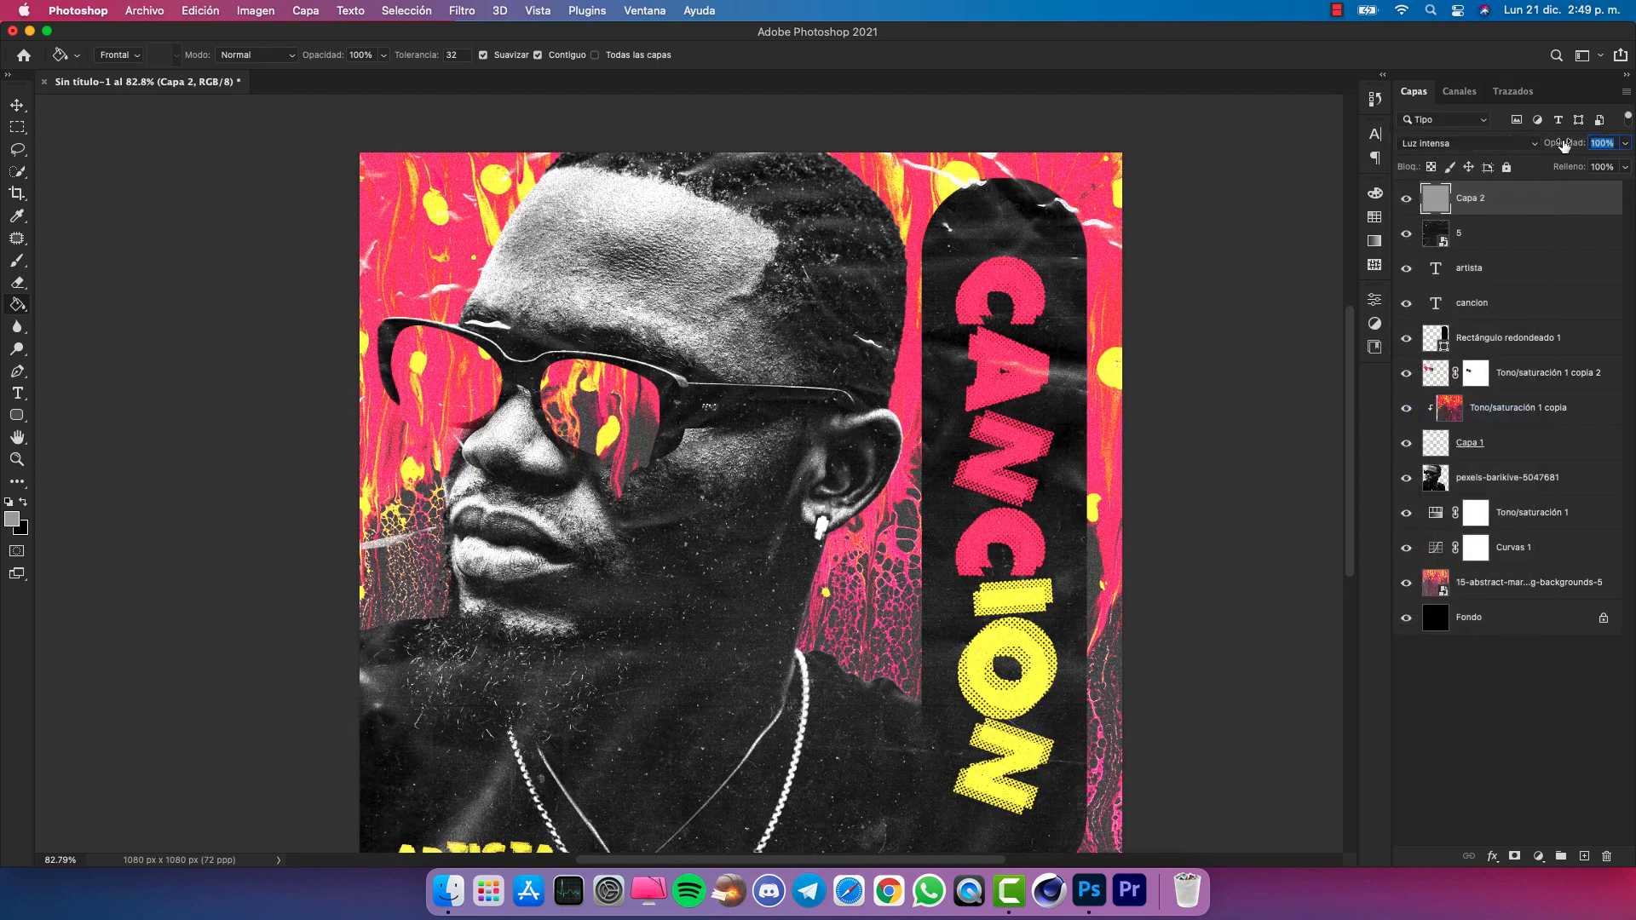
{"action": "type", "text": "15"}
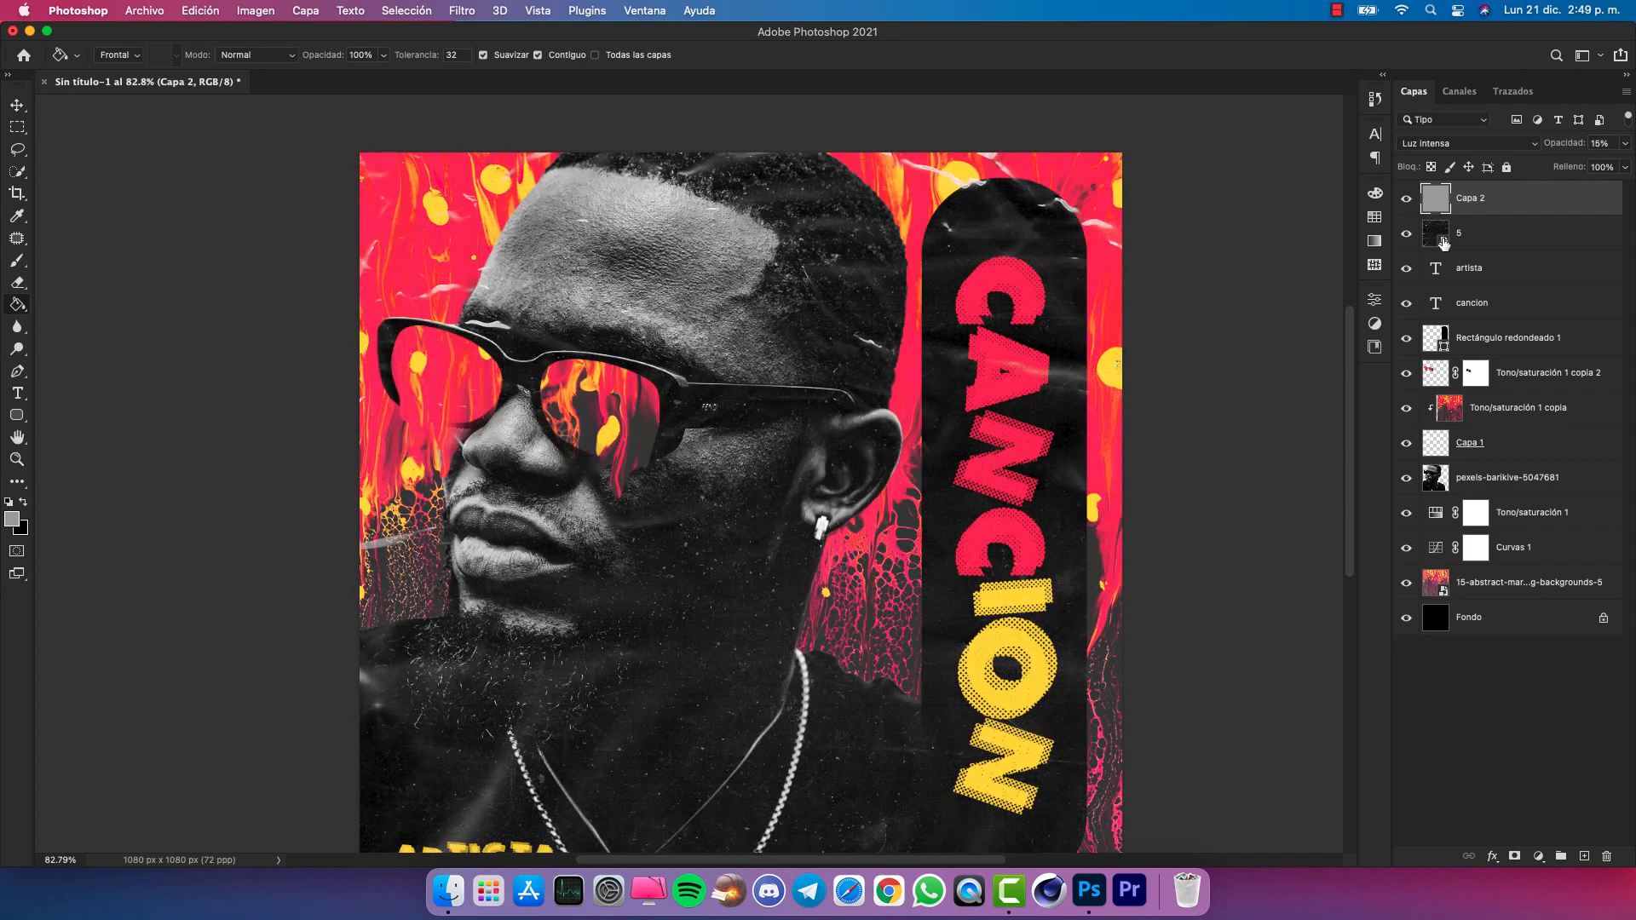
{"action": "key", "text": "super+minus"}
{"action": "key", "text": "super+minus"}
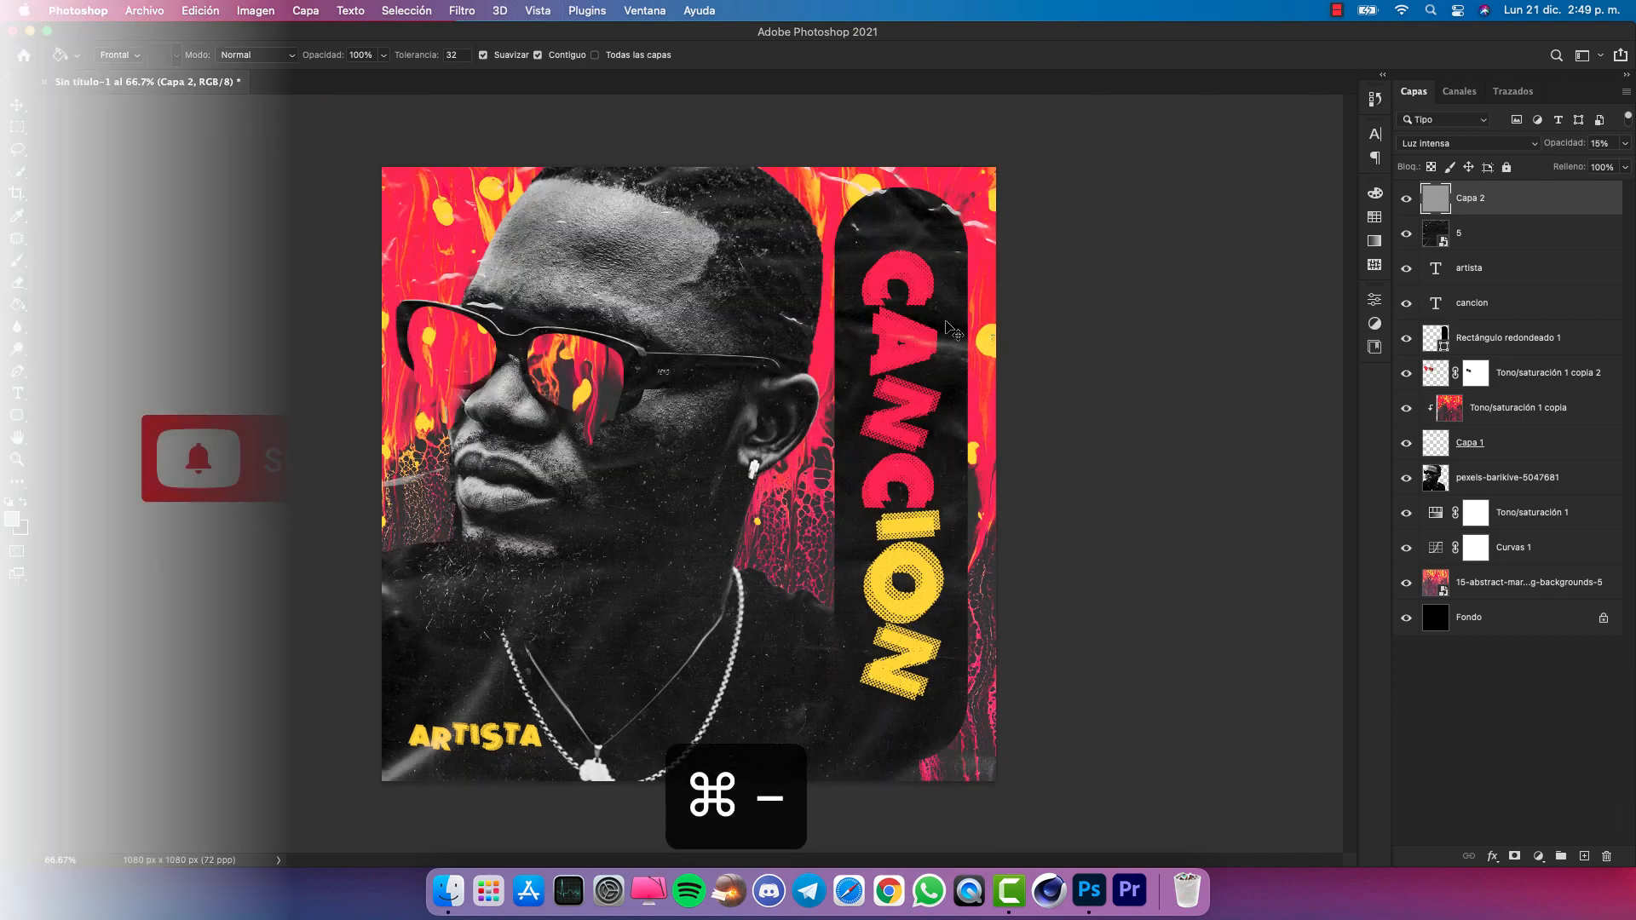